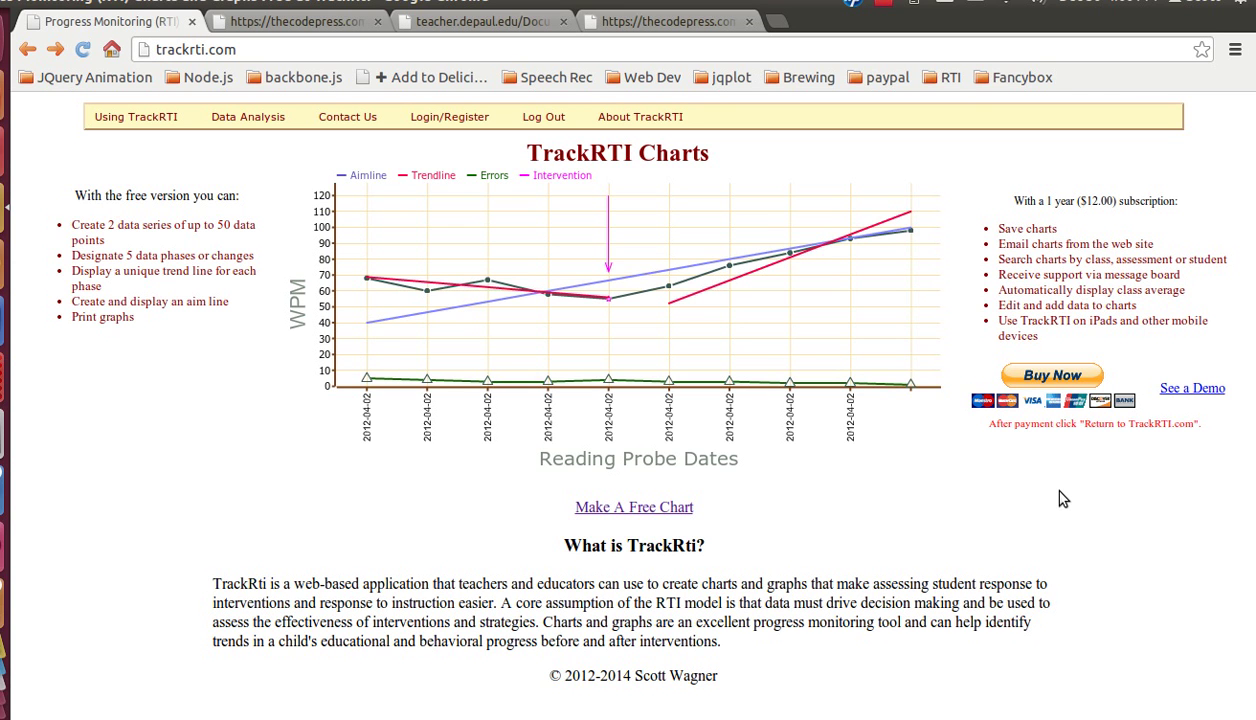
Step: Start PayPal checkout for the $12.00 TrackRTI subscription and choose to pay without a PayPal account
{"action": "left_click", "coordinate": [1053, 380]}
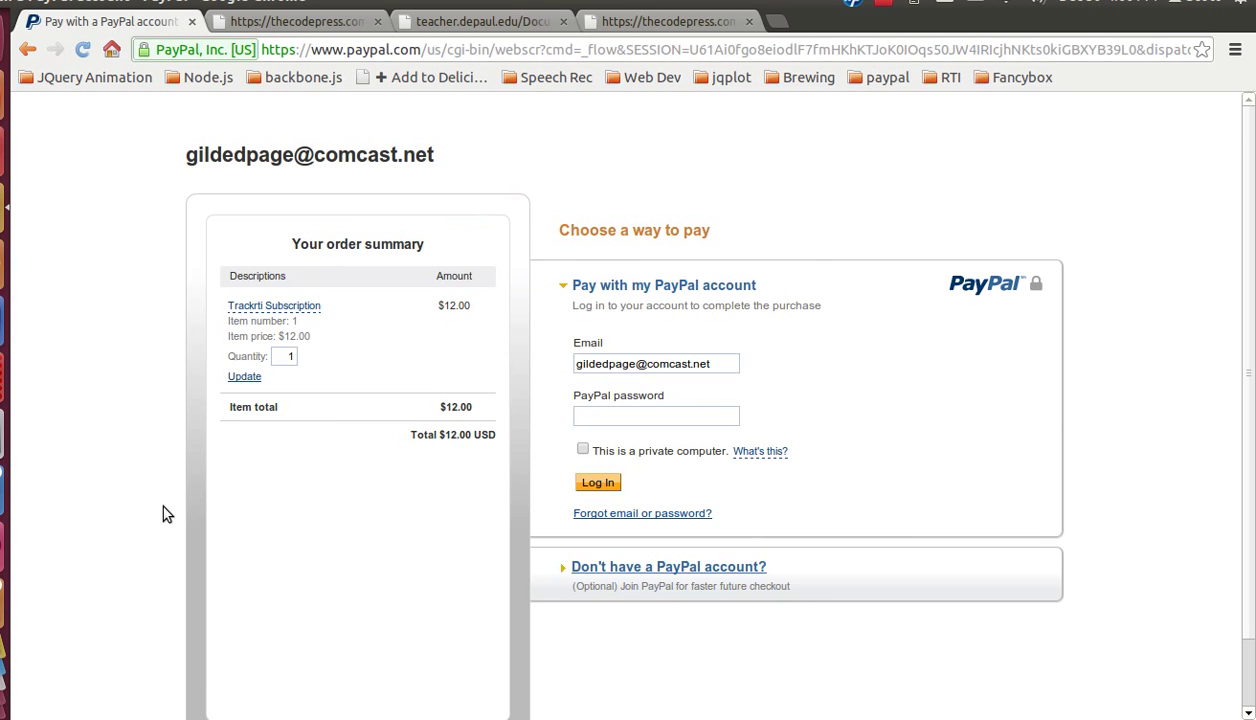
{"action": "scroll", "coordinate": [167, 514], "scroll_direction": "down", "scroll_amount": 1}
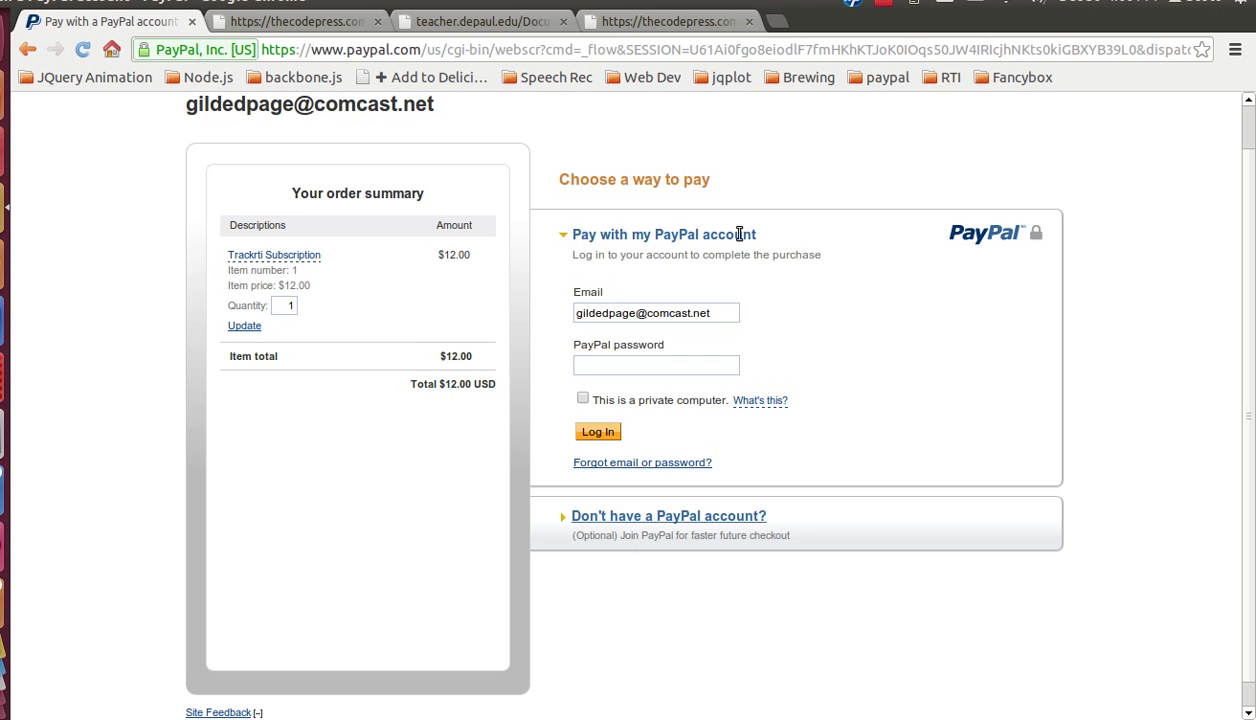
{"action": "left_click", "coordinate": [730, 520]}
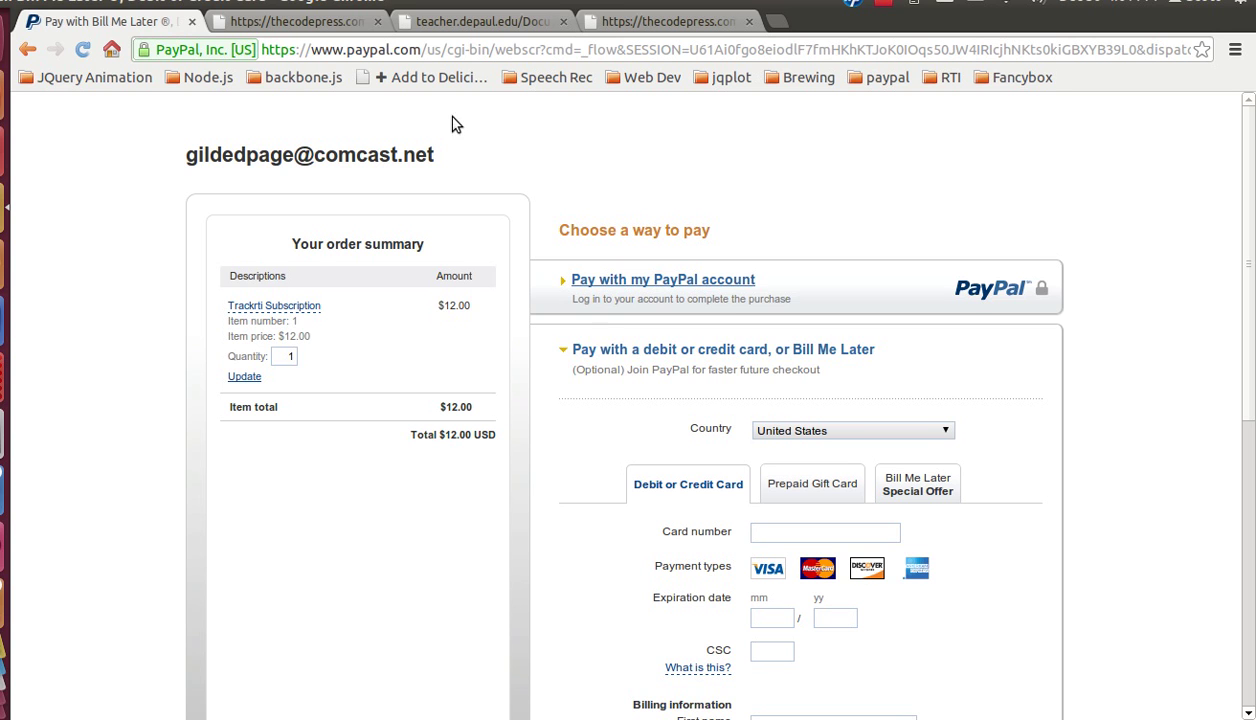
{"action": "left_click", "coordinate": [318, 22]}
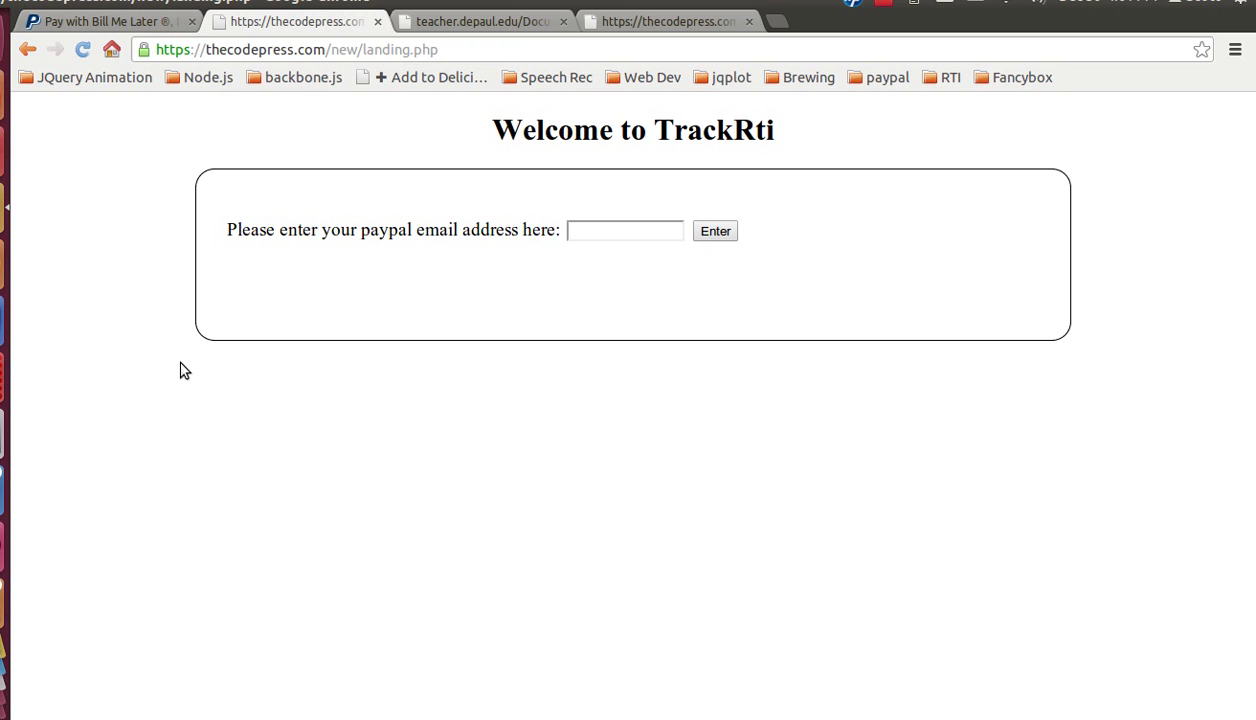
Step: Enter the saved PayPal email address on the TrackRTI landing page and submit it for verification
{"action": "left_click", "coordinate": [620, 231]}
{"action": "left_click", "coordinate": [620, 235]}
{"action": "left_click", "coordinate": [617, 278]}
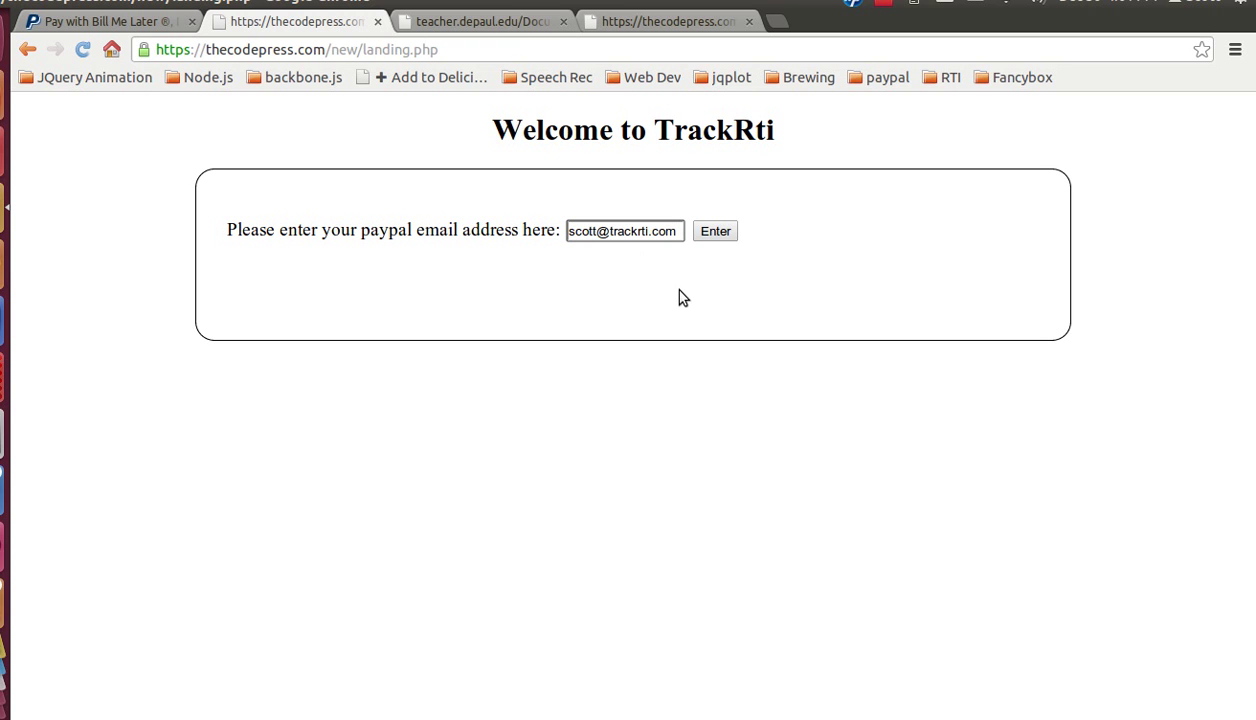
{"action": "left_click", "coordinate": [722, 234]}
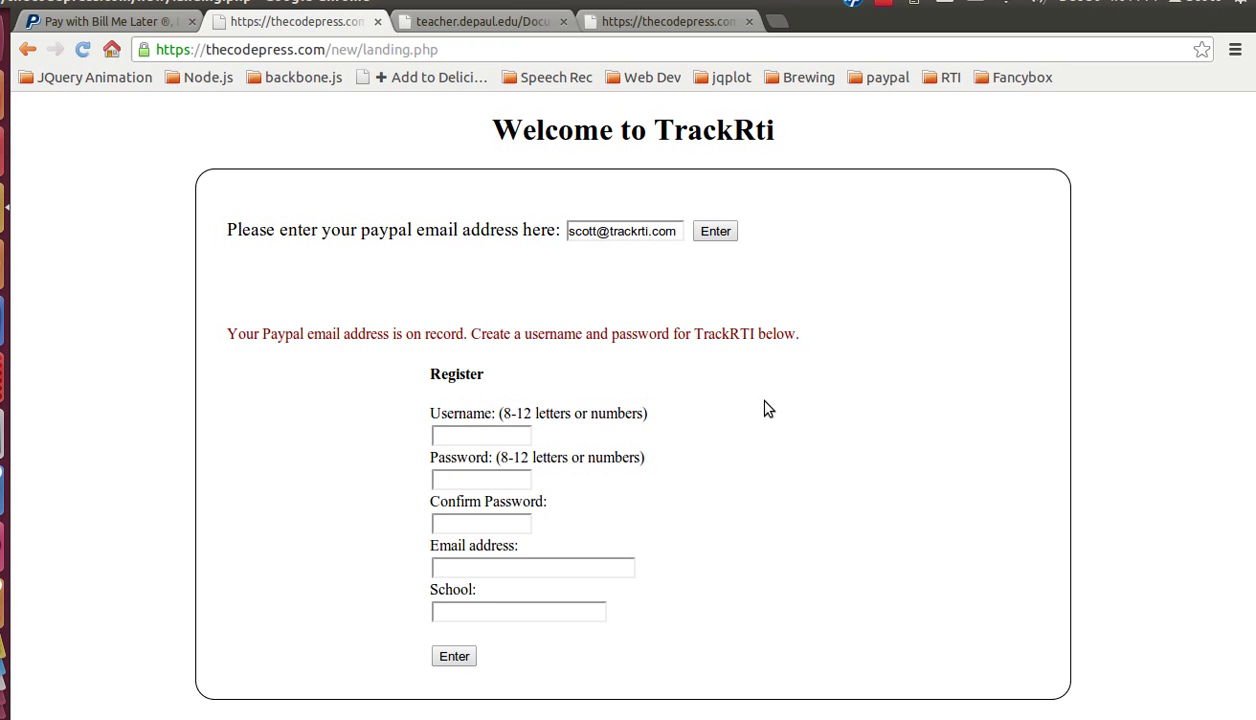
Step: Enter a username and the account password, retyping the confirmation so both passwords match
{"action": "left_click", "coordinate": [481, 437]}
{"action": "type", "text": "albert"}
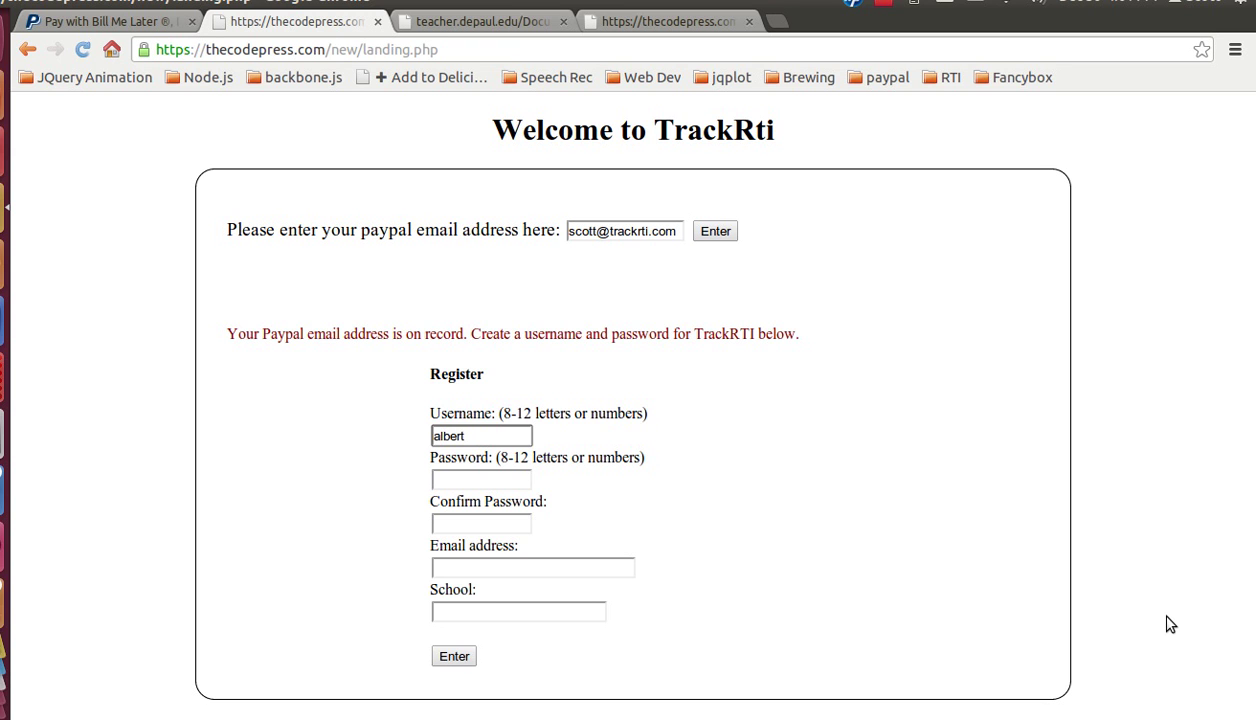
{"action": "key", "text": "Tab"}
{"action": "type", "text": "••••••••••"}
{"action": "key", "text": "Tab"}
{"action": "type", "text": "•••"}
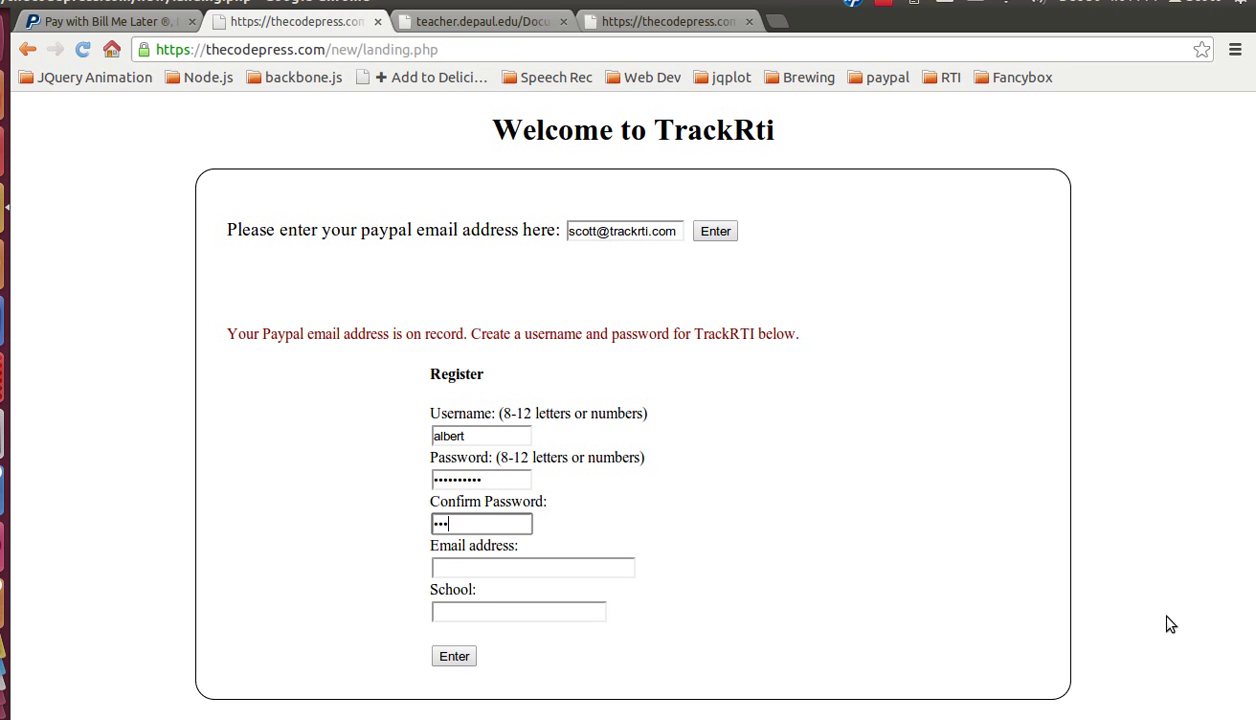
{"action": "type", "text": "••"}
{"action": "key", "text": "BackSpace"}
{"action": "key", "text": "BackSpace"}
{"action": "key", "text": "BackSpace"}
{"action": "key", "text": "BackSpace"}
{"action": "key", "text": "BackSpace"}
{"action": "type", "text": "••••••••••"}
{"action": "key", "text": "BackSpace"}
{"action": "key", "text": "BackSpace"}
{"action": "key", "text": "BackSpace"}
{"action": "key", "text": "BackSpace"}
{"action": "key", "text": "BackSpace"}
{"action": "key", "text": "BackSpace"}
{"action": "key", "text": "BackSpace"}
{"action": "key", "text": "BackSpace"}
{"action": "key", "text": "BackSpace"}
{"action": "key", "text": "BackSpace"}
{"action": "type", "text": "••••••••••"}
Step: Fill in the email from saved entries and enter Twin Valley as the school
{"action": "left_click", "coordinate": [575, 566]}
{"action": "left_click", "coordinate": [555, 588]}
{"action": "left_click", "coordinate": [539, 610]}
{"action": "type", "text": "Twin Valley"}
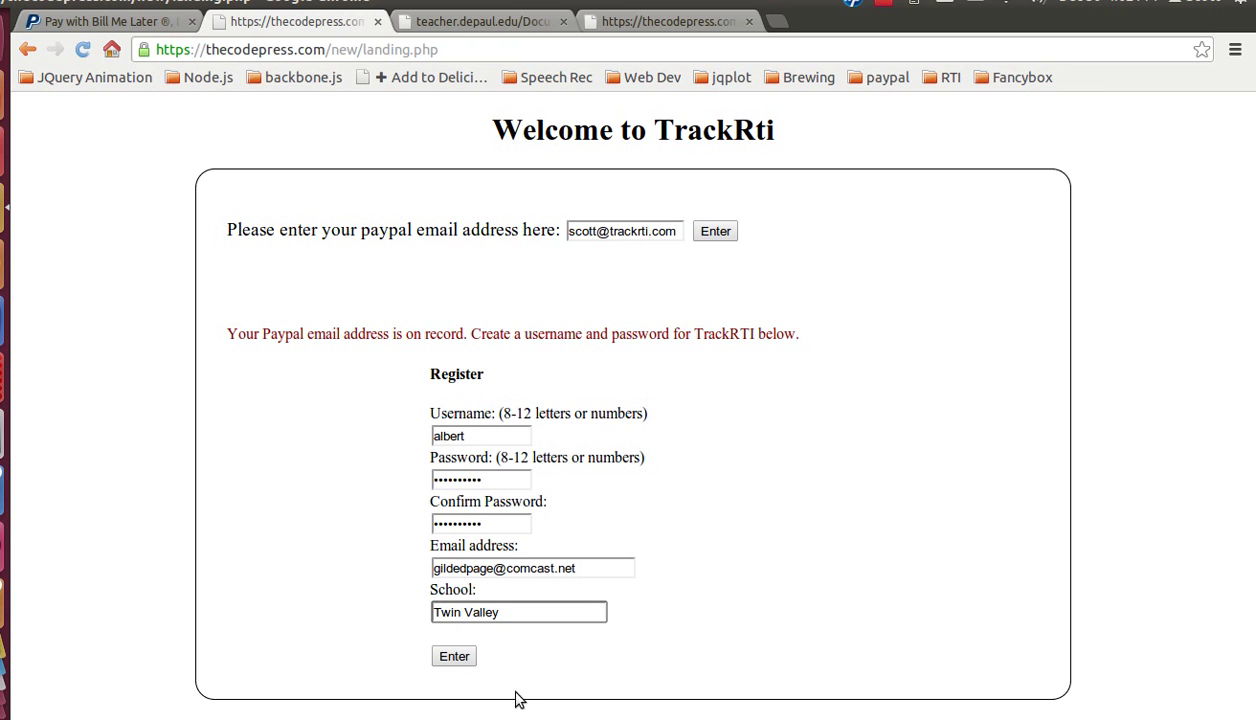
Step: Submit the registration and begin a new chart from the dashboard
{"action": "left_click", "coordinate": [446, 664]}
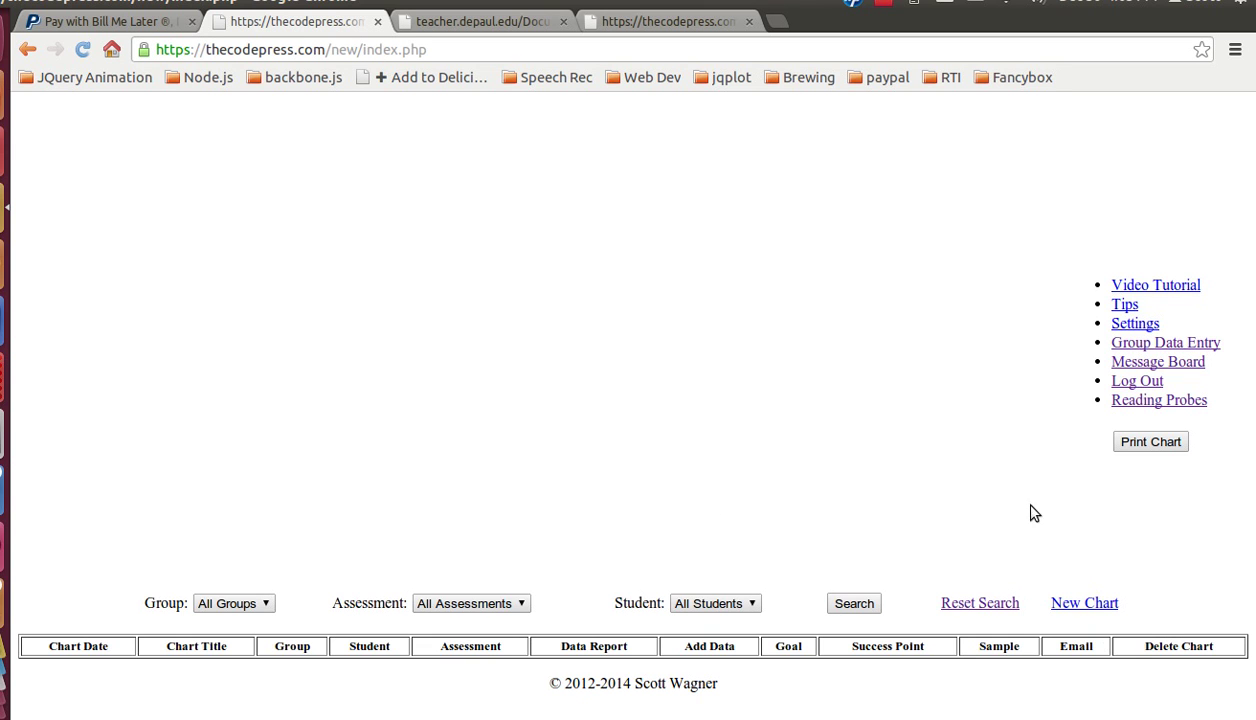
{"action": "left_click", "coordinate": [1087, 604]}
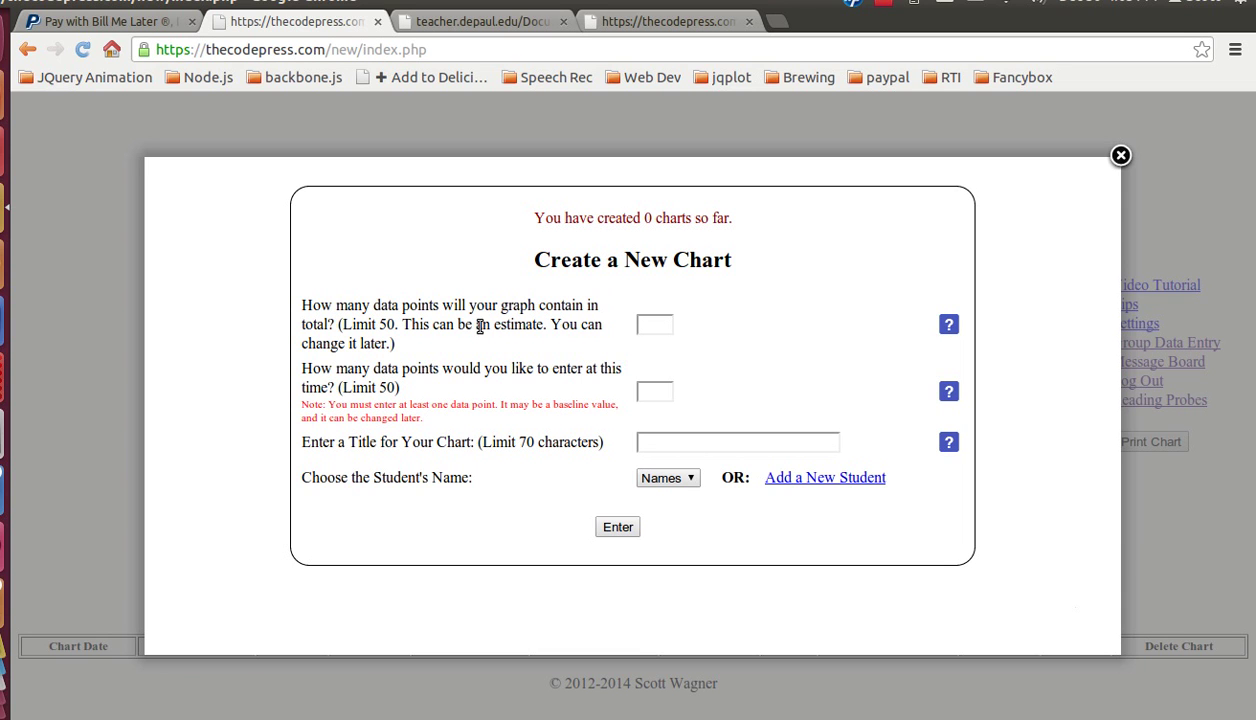
Step: Set 30 total data points, 5 to enter now, and the chart title Reading Fluency 2013
{"action": "left_click", "coordinate": [657, 328]}
{"action": "type", "text": "30"}
{"action": "left_click", "coordinate": [645, 391]}
{"action": "left_click", "coordinate": [659, 393]}
{"action": "type", "text": "5"}
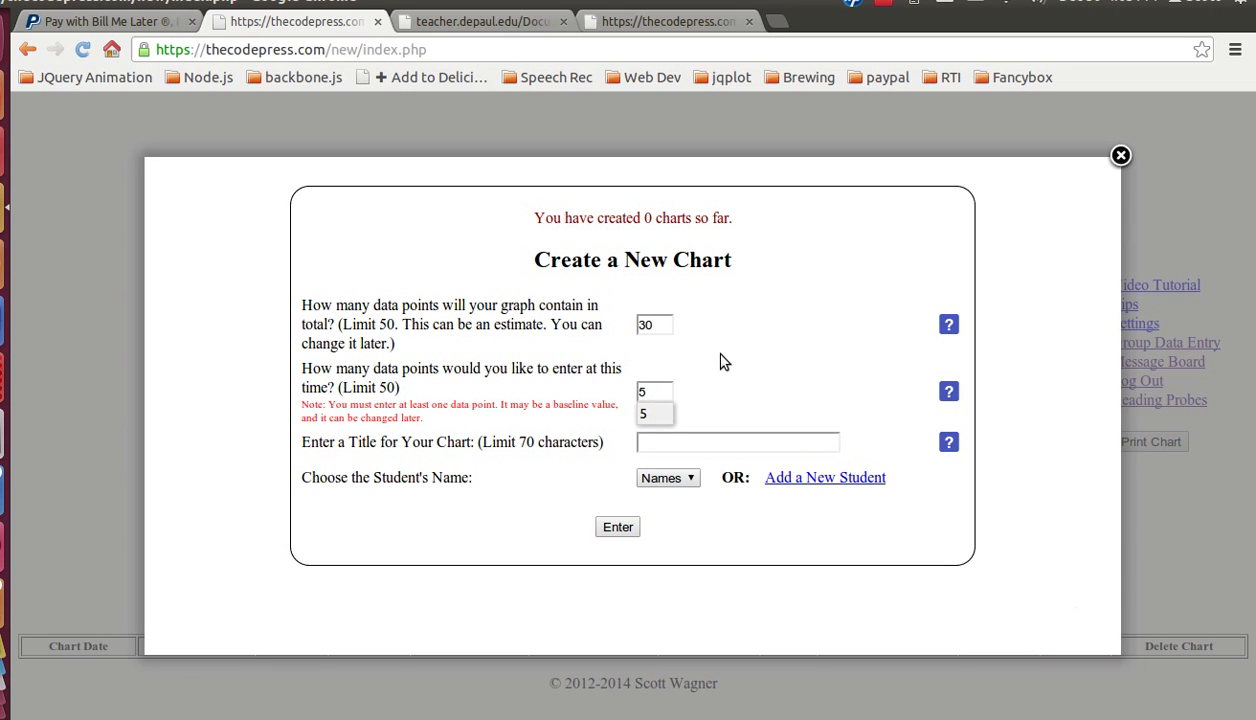
{"action": "left_click", "coordinate": [724, 362]}
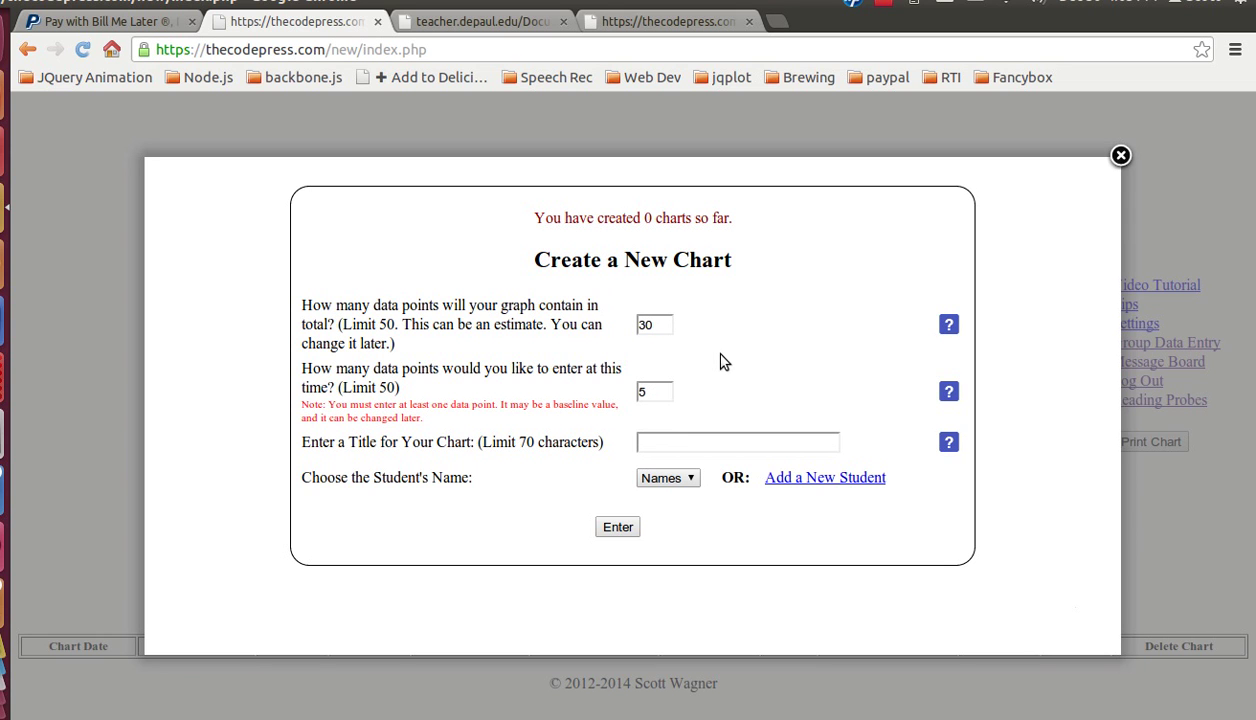
{"action": "left_click", "coordinate": [660, 441]}
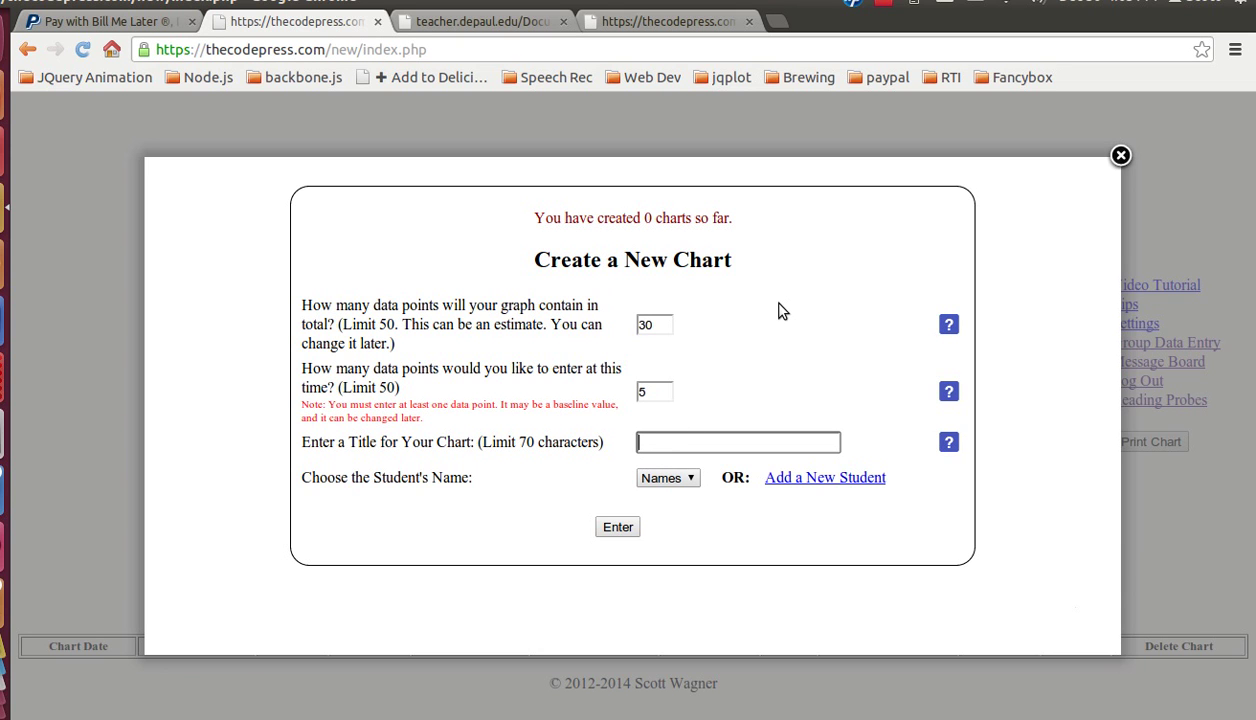
{"action": "type", "text": "Reading Fluency 2013"}
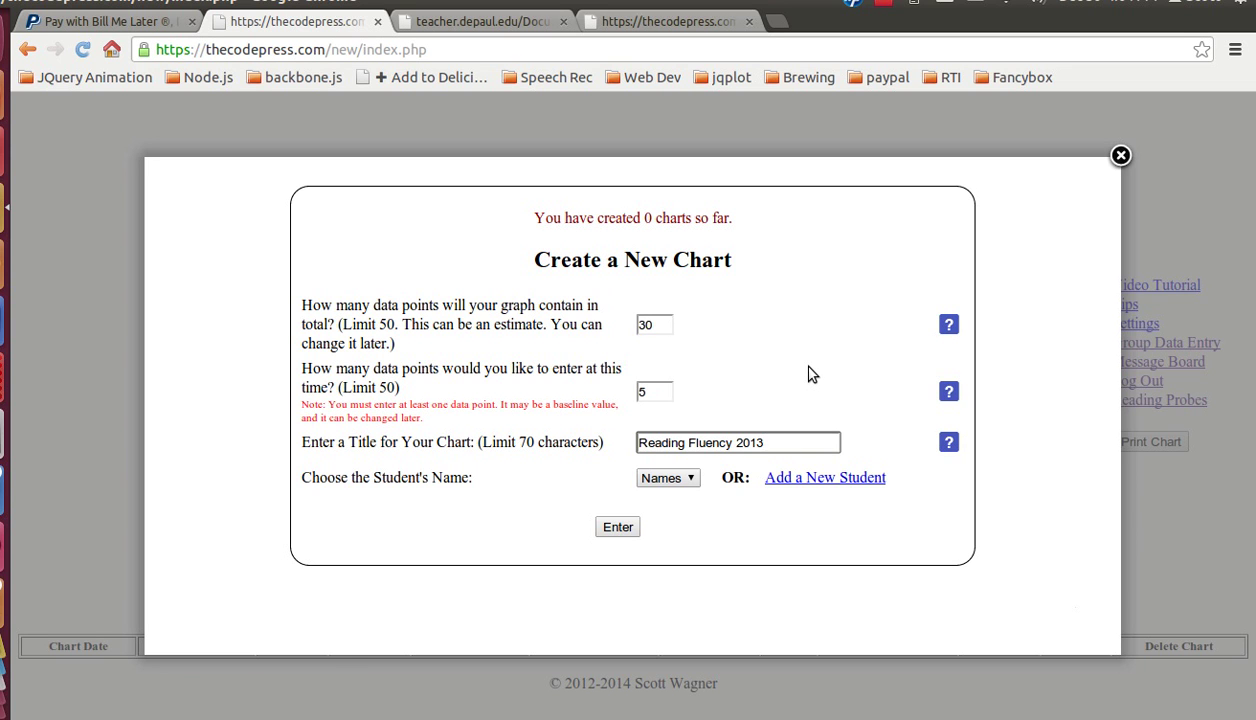
Step: Add a new student with first and last name and submit the chart setup
{"action": "left_click", "coordinate": [690, 480]}
{"action": "left_click", "coordinate": [699, 524]}
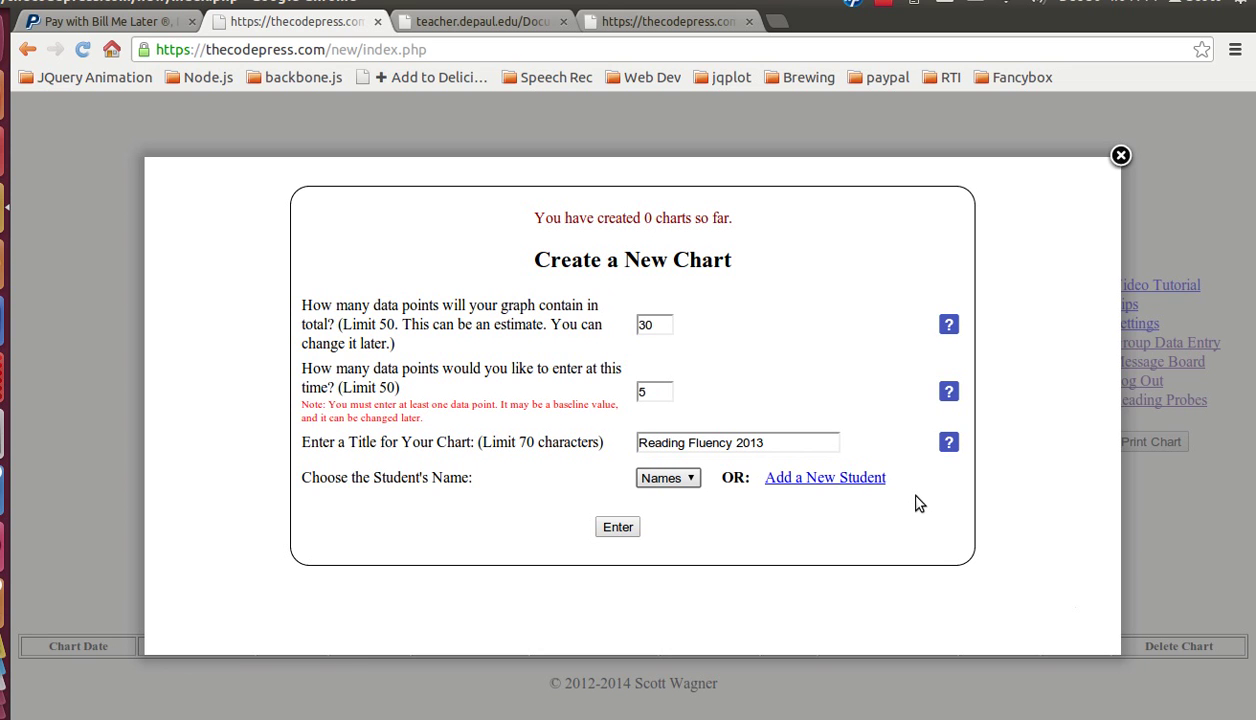
{"action": "left_click", "coordinate": [835, 478]}
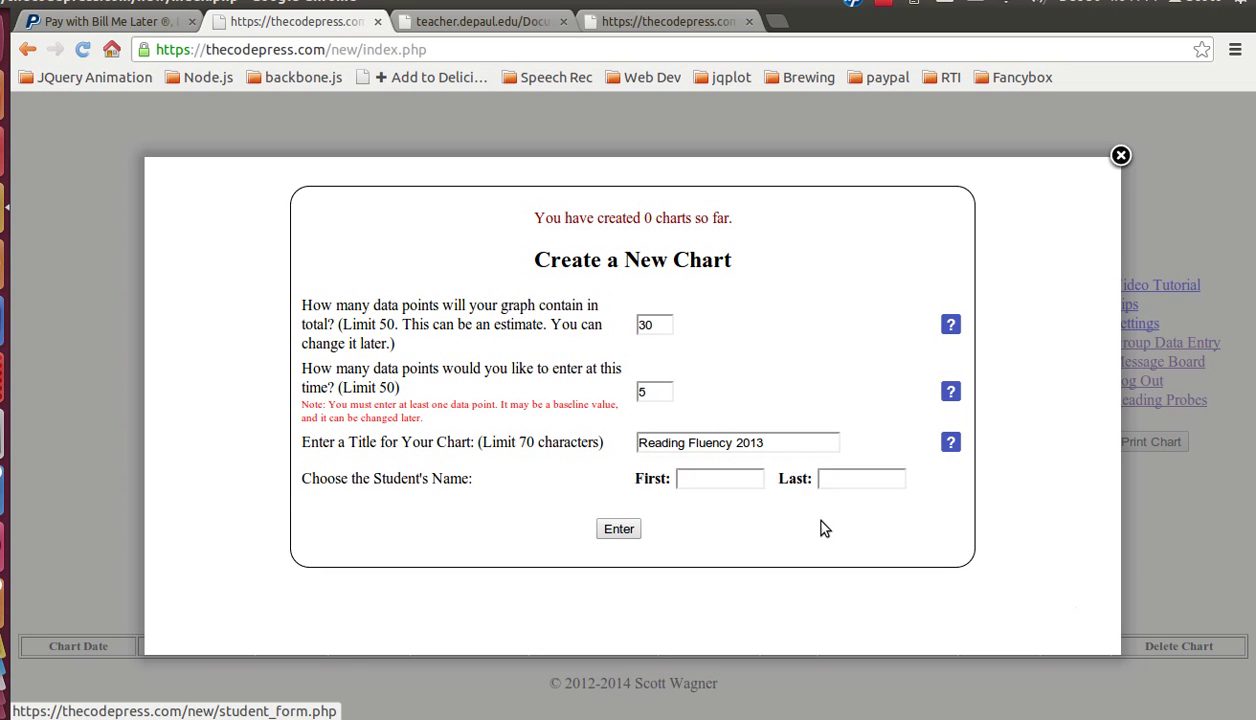
{"action": "left_click", "coordinate": [706, 480]}
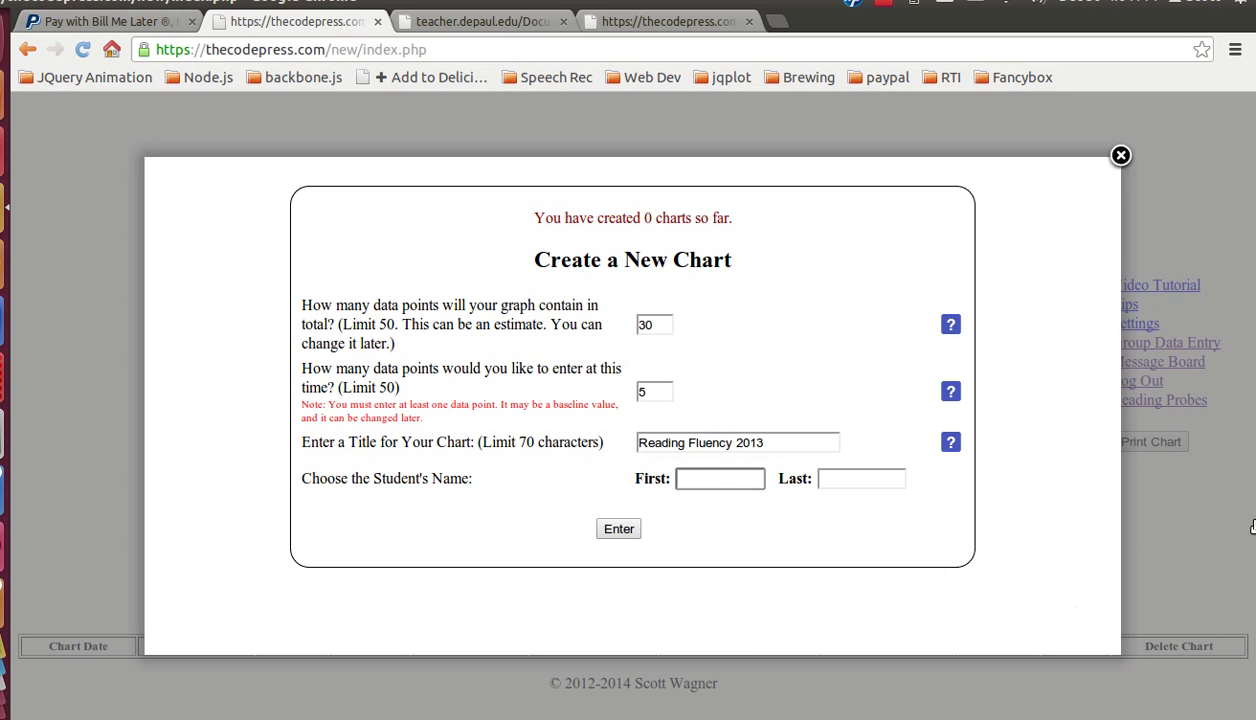
{"action": "type", "text": "Benjamin"}
{"action": "key", "text": "Tab"}
{"action": "type", "text": "Franklin"}
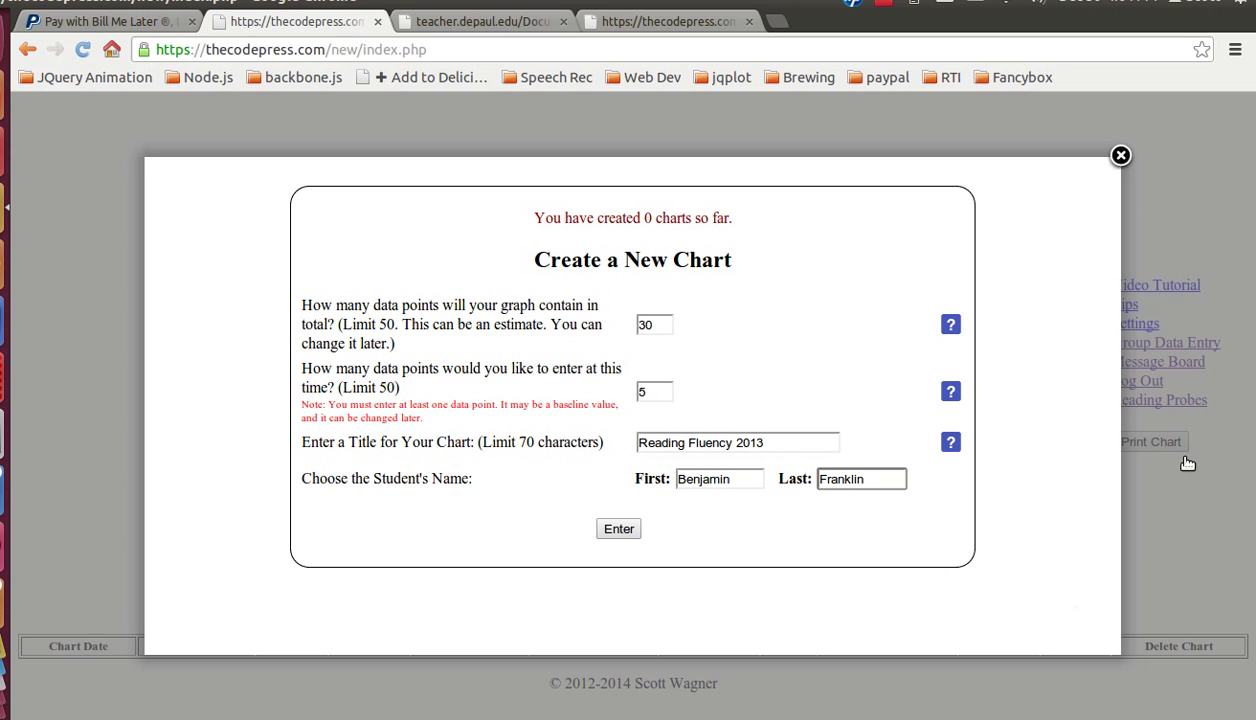
{"action": "left_click", "coordinate": [619, 532]}
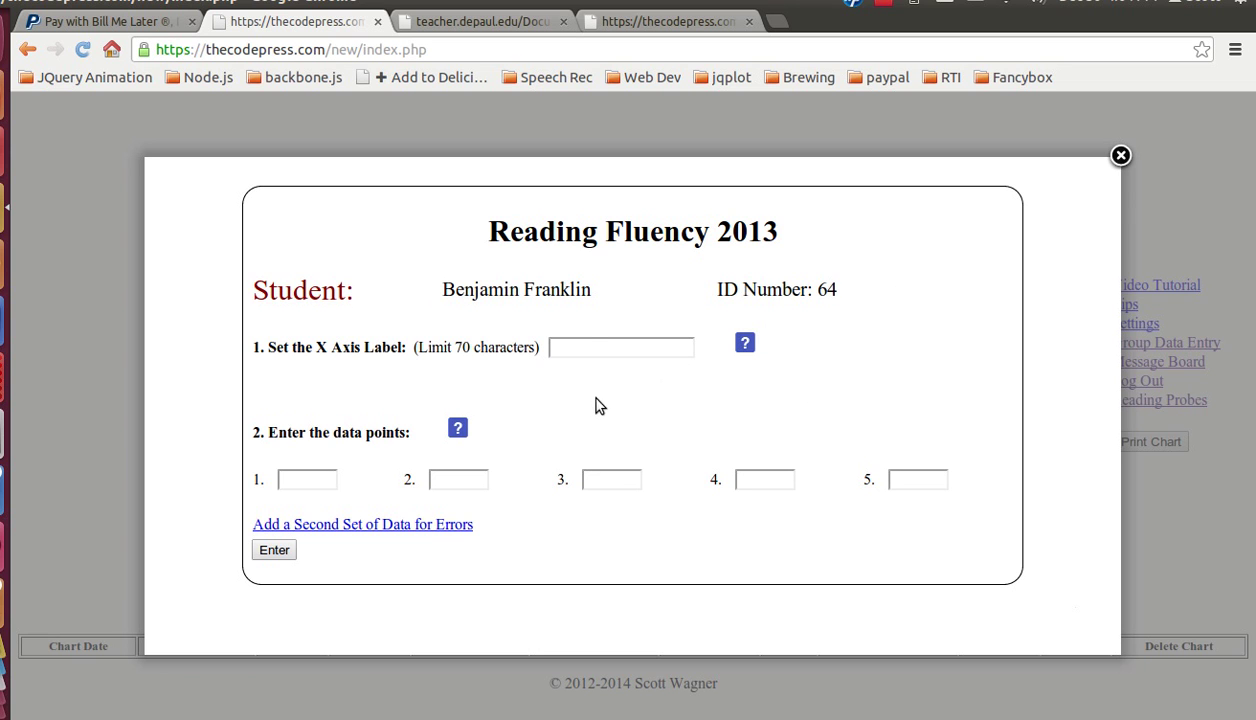
Step: Label the x axis Reading Probe Dates and enter scores 50, 67, 80, 56 and 89
{"action": "left_click", "coordinate": [586, 347]}
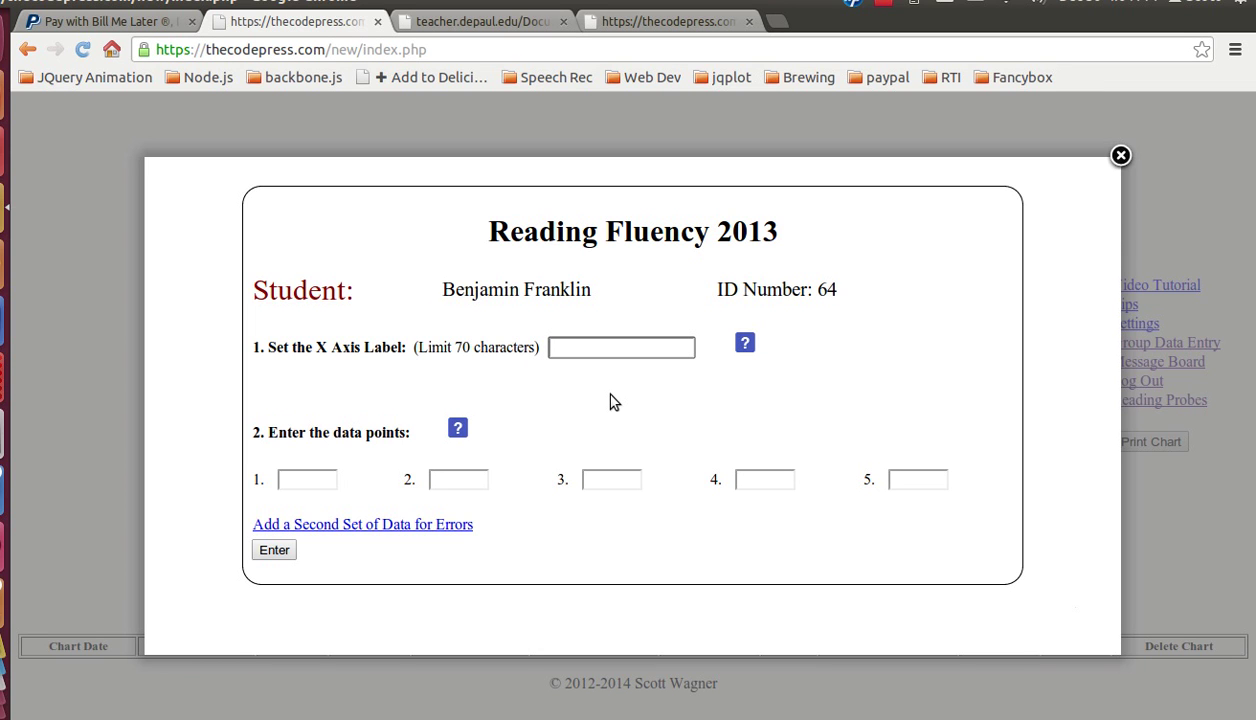
{"action": "type", "text": "Reading Probe Dates"}
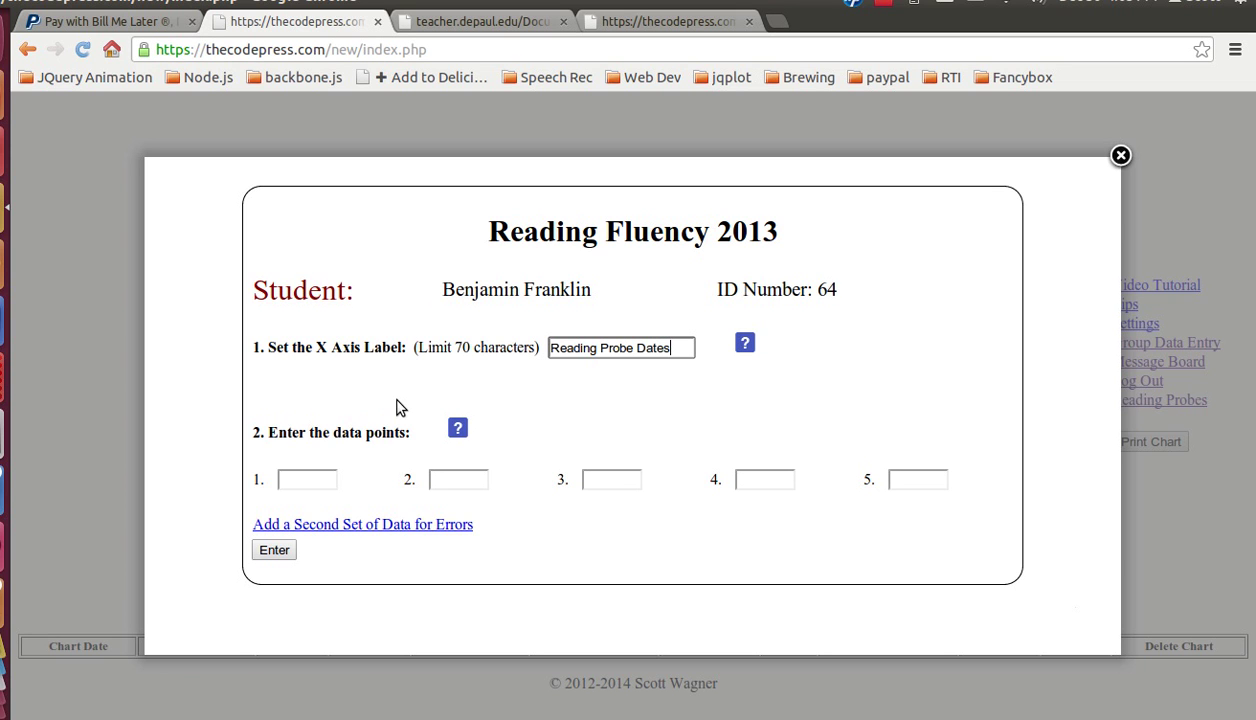
{"action": "left_click", "coordinate": [309, 481]}
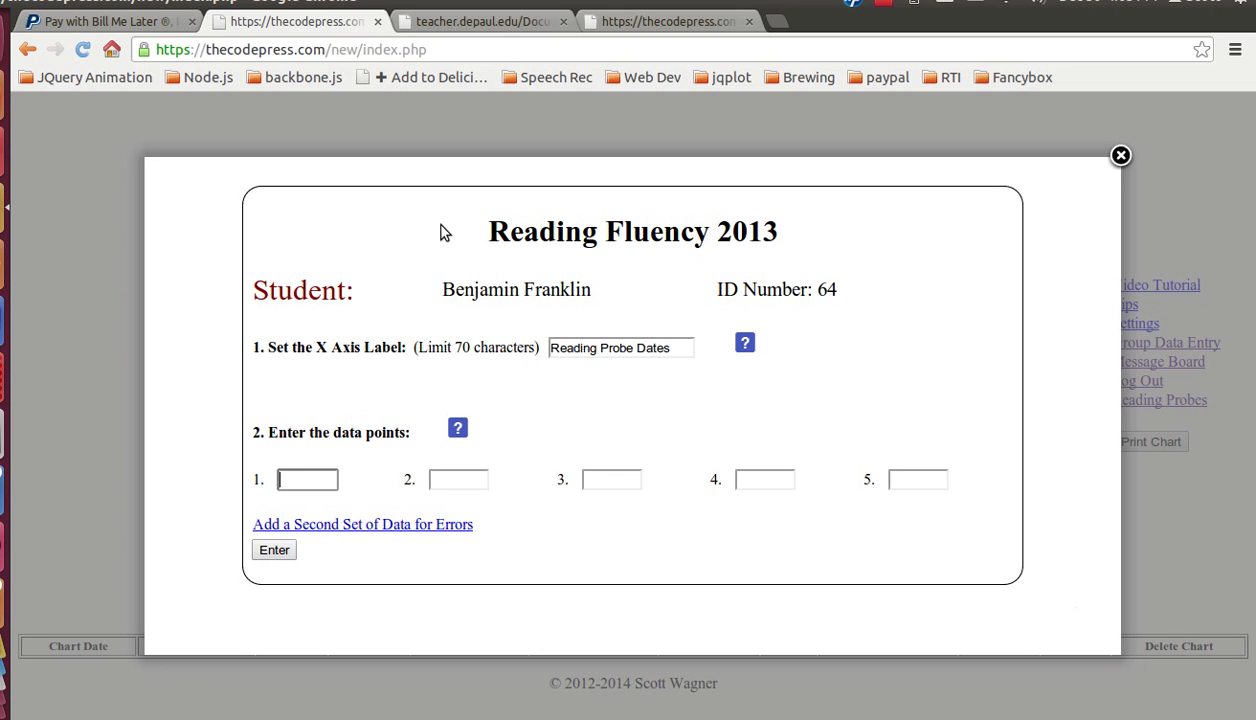
{"action": "type", "text": "50"}
{"action": "key", "text": "Tab"}
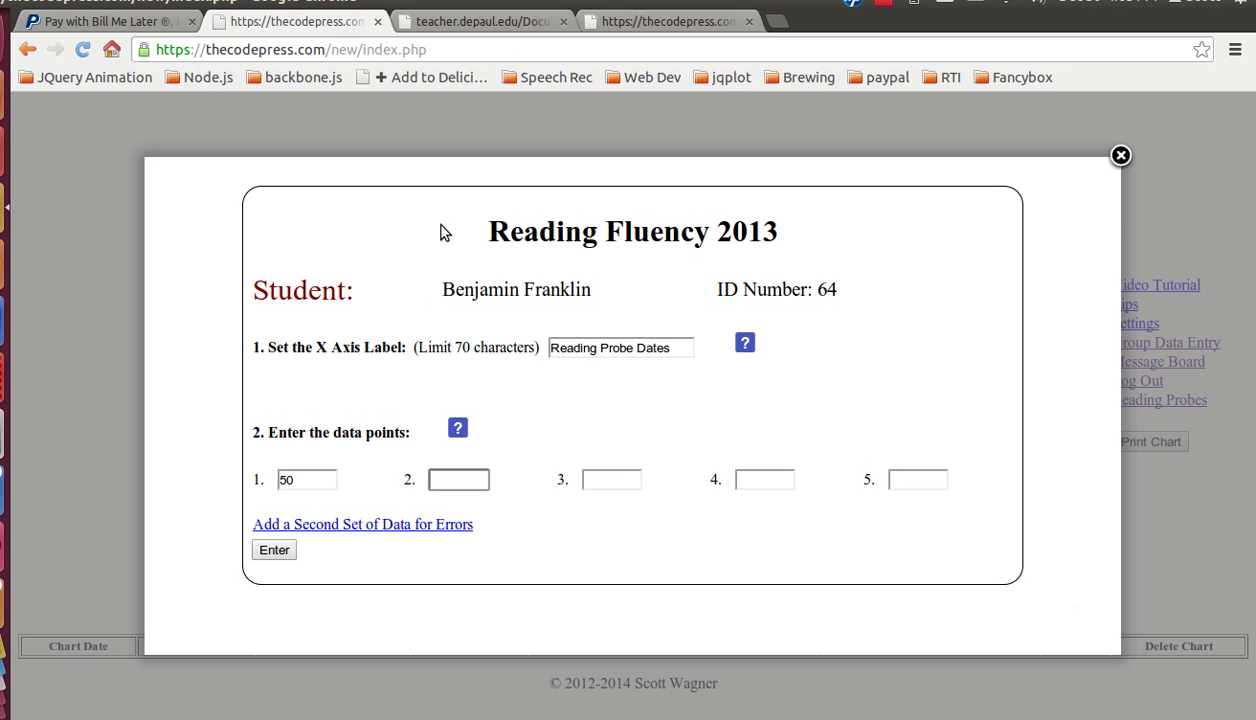
{"action": "type", "text": "67"}
{"action": "key", "text": "Tab"}
{"action": "type", "text": "80"}
{"action": "key", "text": "Tab"}
{"action": "type", "text": "56"}
{"action": "key", "text": "Tab"}
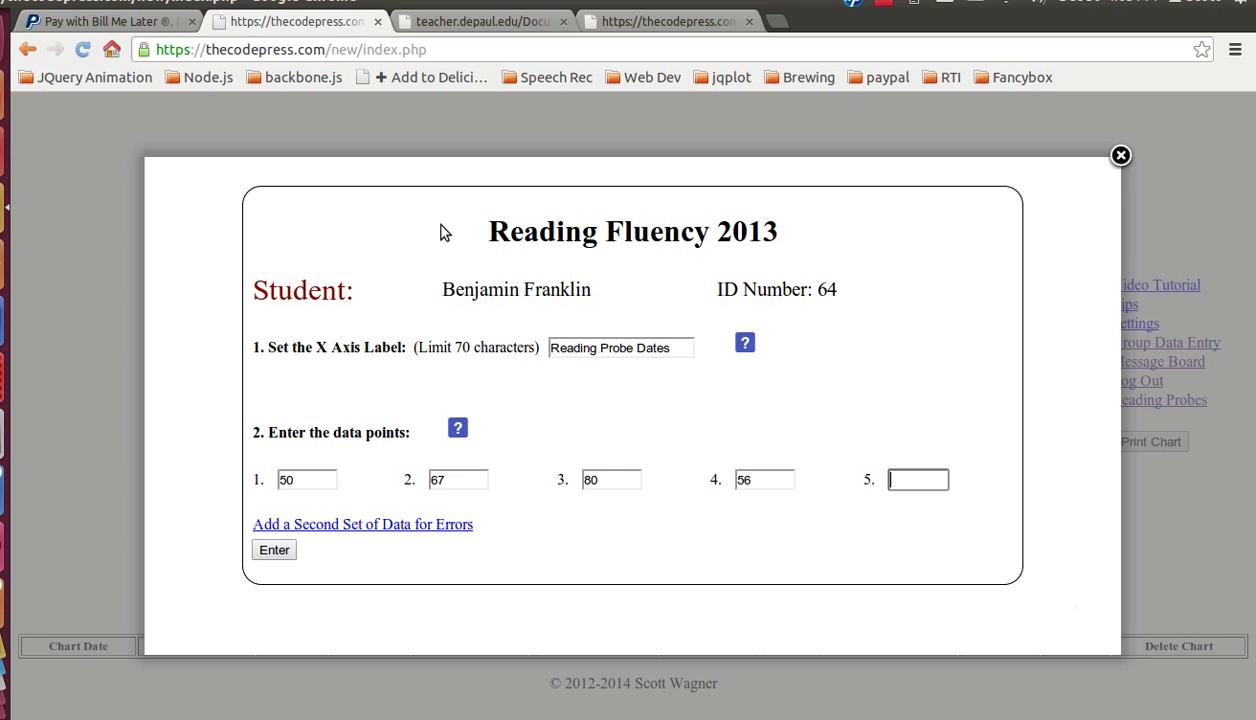
{"action": "type", "text": "89"}
Step: Add a second data series of error counts 1, 2, 3, 2, 1 and submit
{"action": "left_click", "coordinate": [440, 526]}
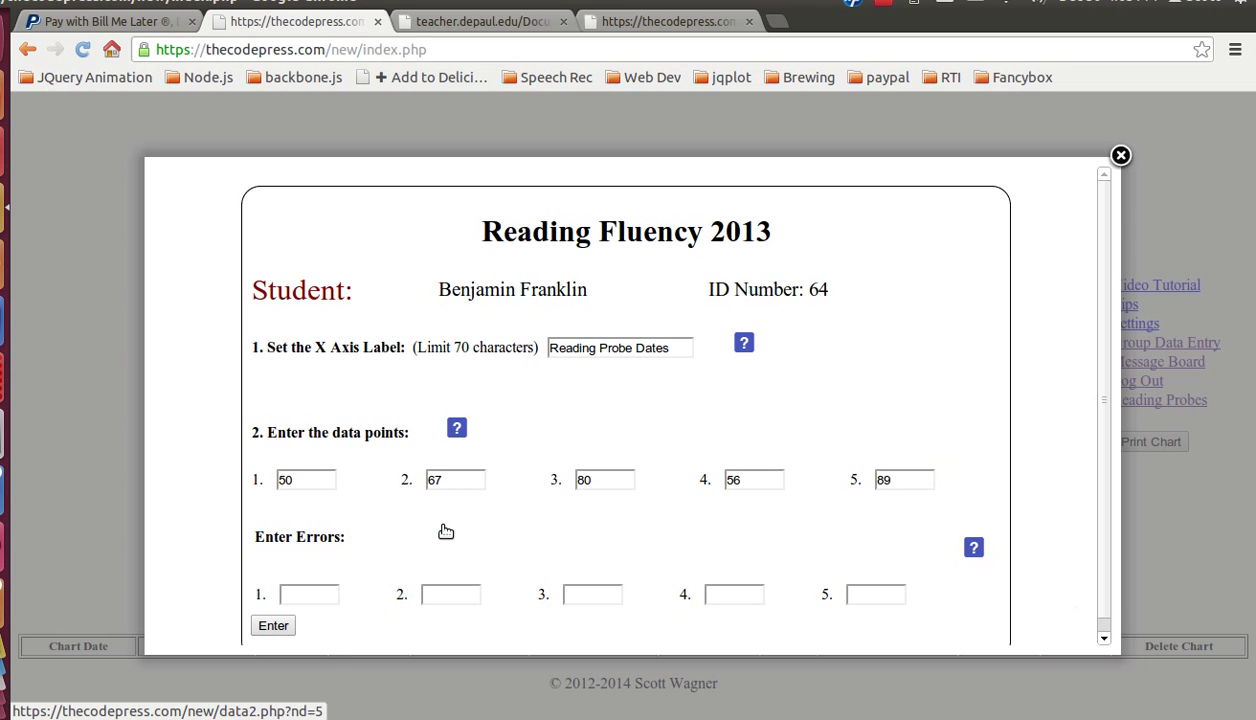
{"action": "scroll", "coordinate": [456, 430], "scroll_direction": "down", "scroll_amount": 1}
{"action": "left_click", "coordinate": [322, 579]}
{"action": "type", "text": "1"}
{"action": "key", "text": "Tab"}
{"action": "type", "text": "2"}
{"action": "key", "text": "Tab"}
{"action": "type", "text": "3"}
{"action": "key", "text": "Tab"}
{"action": "type", "text": "2\t1"}
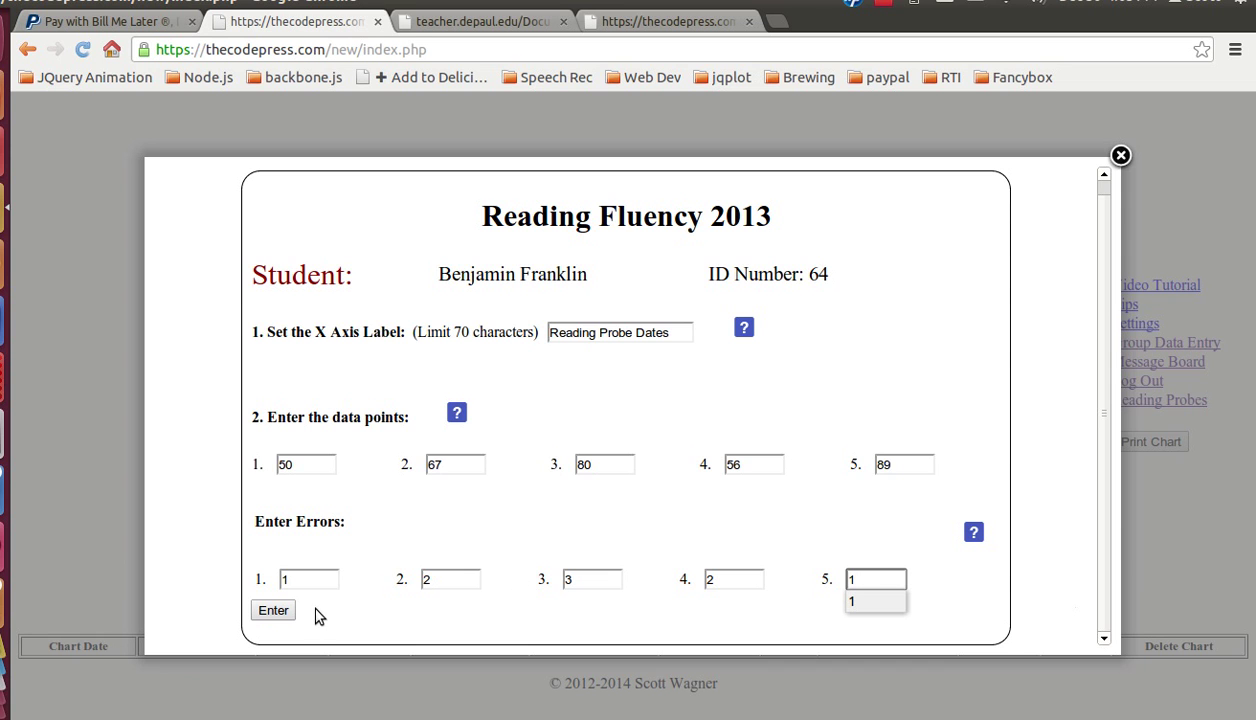
{"action": "left_click", "coordinate": [272, 610]}
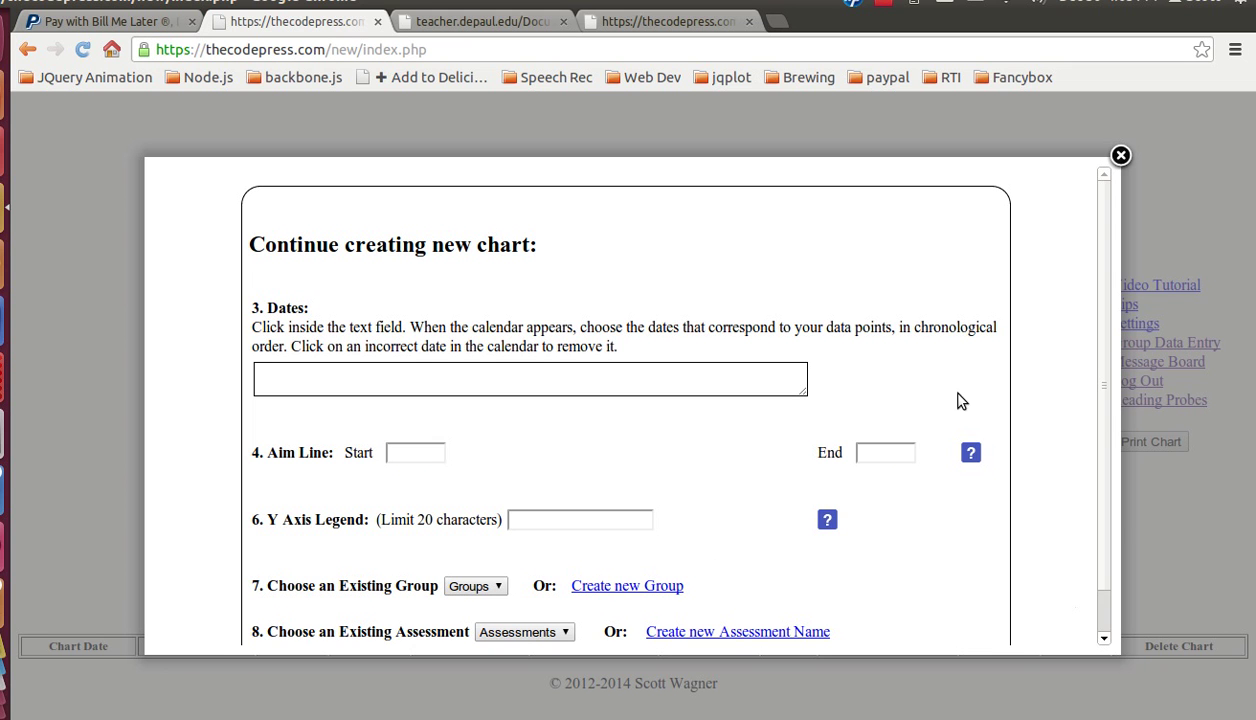
Step: Pick probe dates October 7, 14, 21, 28 and November 4, 2013 in the calendar
{"action": "scroll", "coordinate": [960, 398], "scroll_direction": "down", "scroll_amount": 1}
{"action": "scroll", "coordinate": [900, 410], "scroll_direction": "up", "scroll_amount": 1}
{"action": "left_click", "coordinate": [328, 384]}
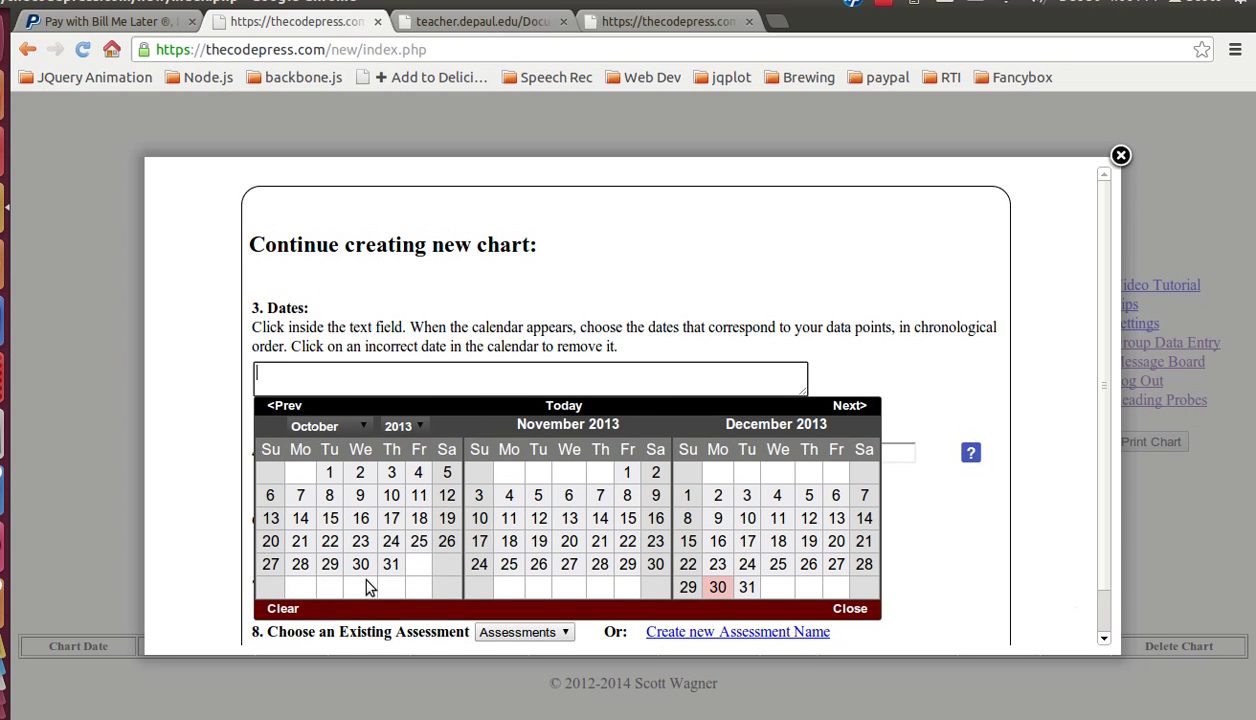
{"action": "left_click", "coordinate": [297, 498]}
{"action": "left_click", "coordinate": [300, 518]}
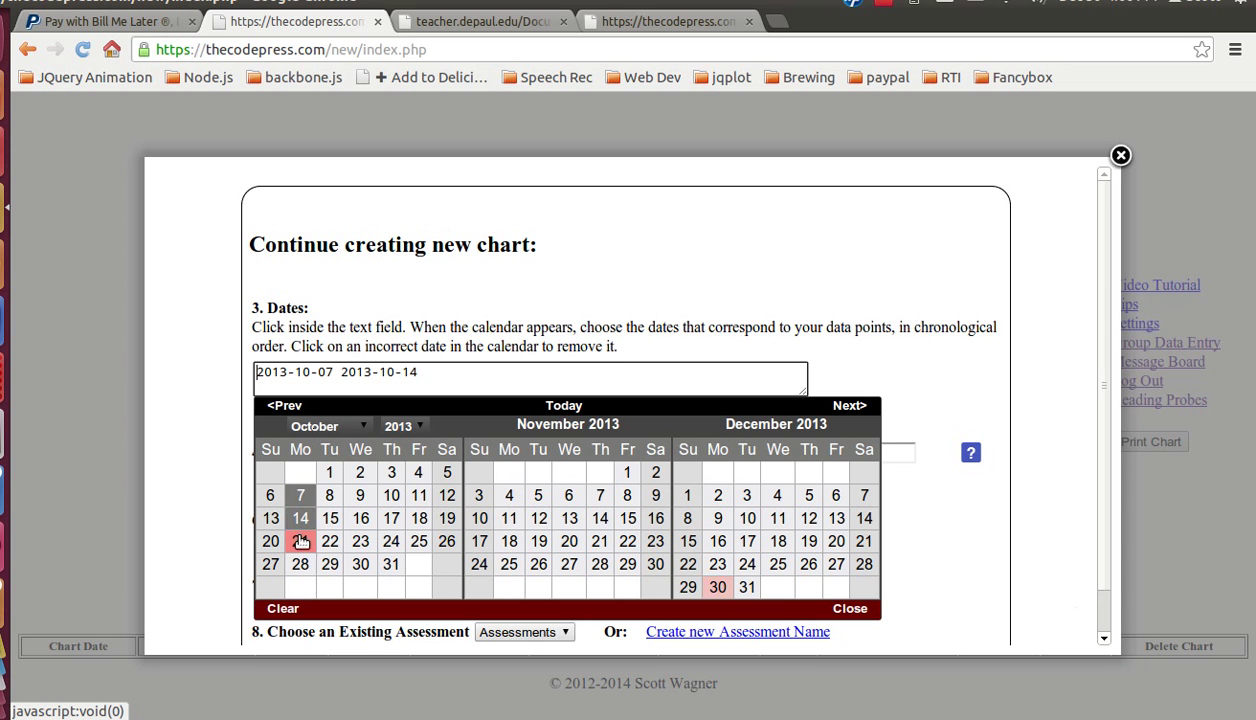
{"action": "left_click", "coordinate": [300, 541]}
{"action": "left_click", "coordinate": [302, 563]}
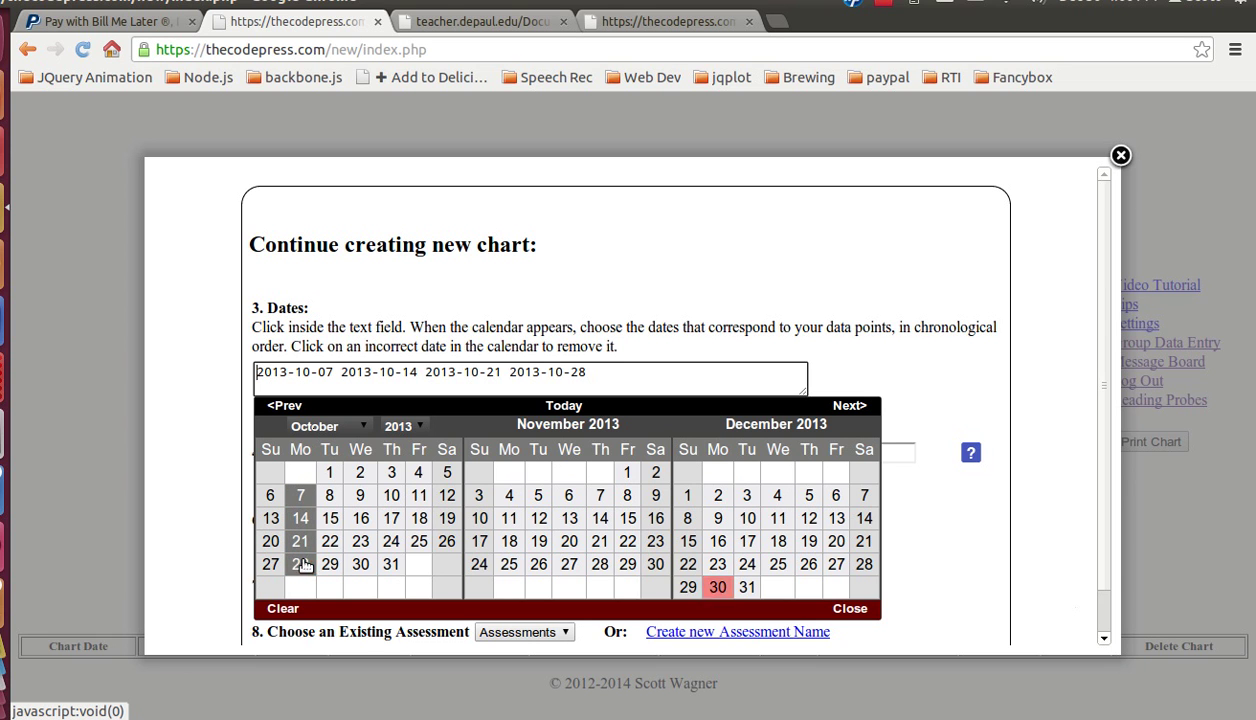
{"action": "left_click", "coordinate": [509, 496]}
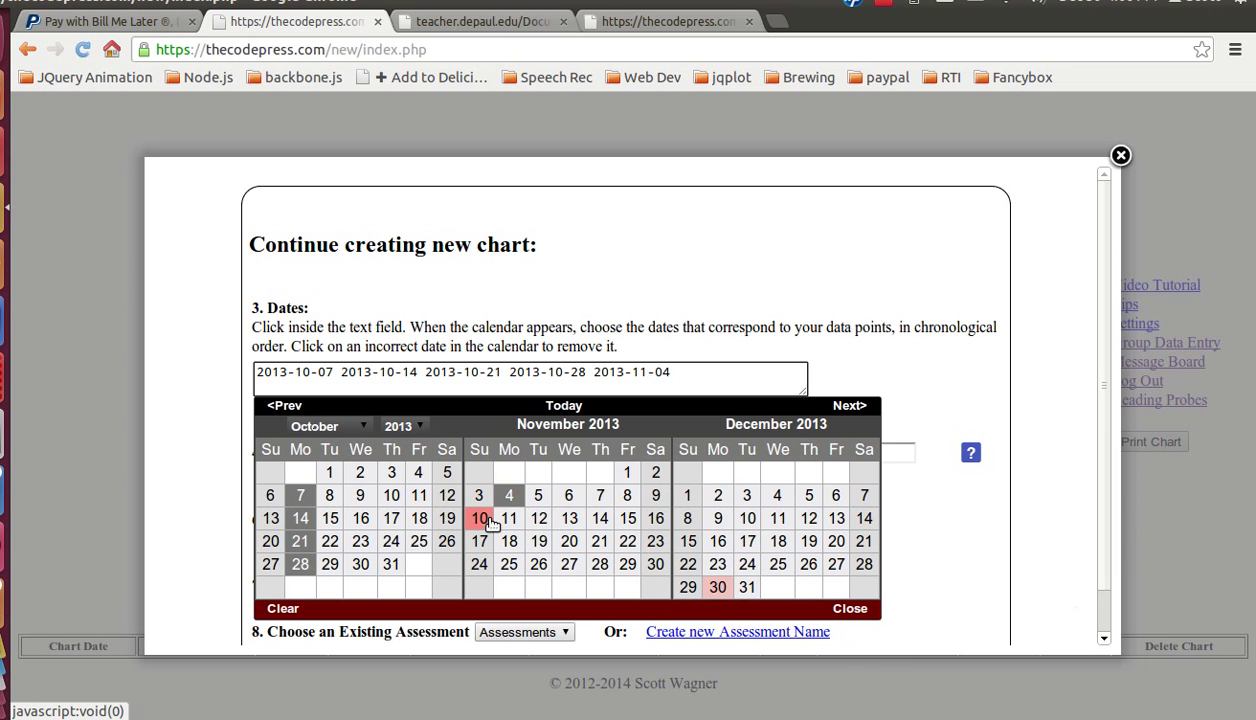
{"action": "left_click", "coordinate": [568, 495]}
{"action": "left_click", "coordinate": [568, 495]}
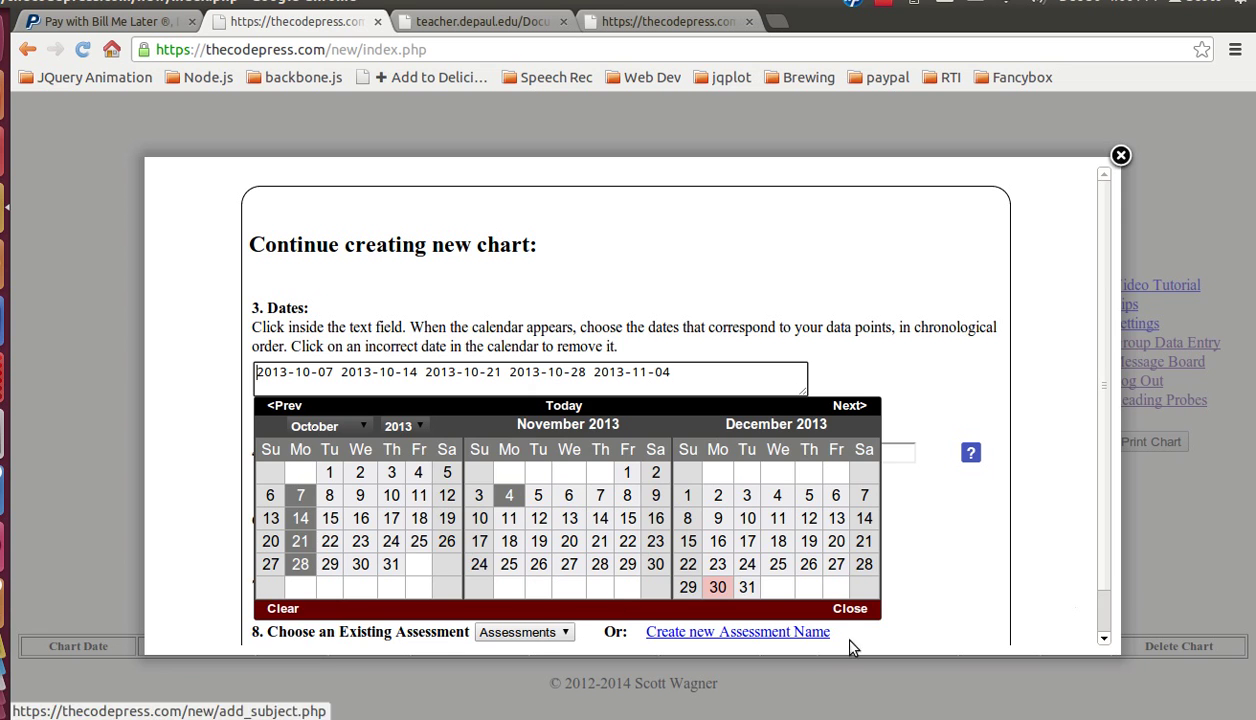
{"action": "left_click", "coordinate": [853, 610]}
Step: Set the aim line to start at 45 and end at 150
{"action": "scroll", "coordinate": [622, 471], "scroll_direction": "down", "scroll_amount": 1}
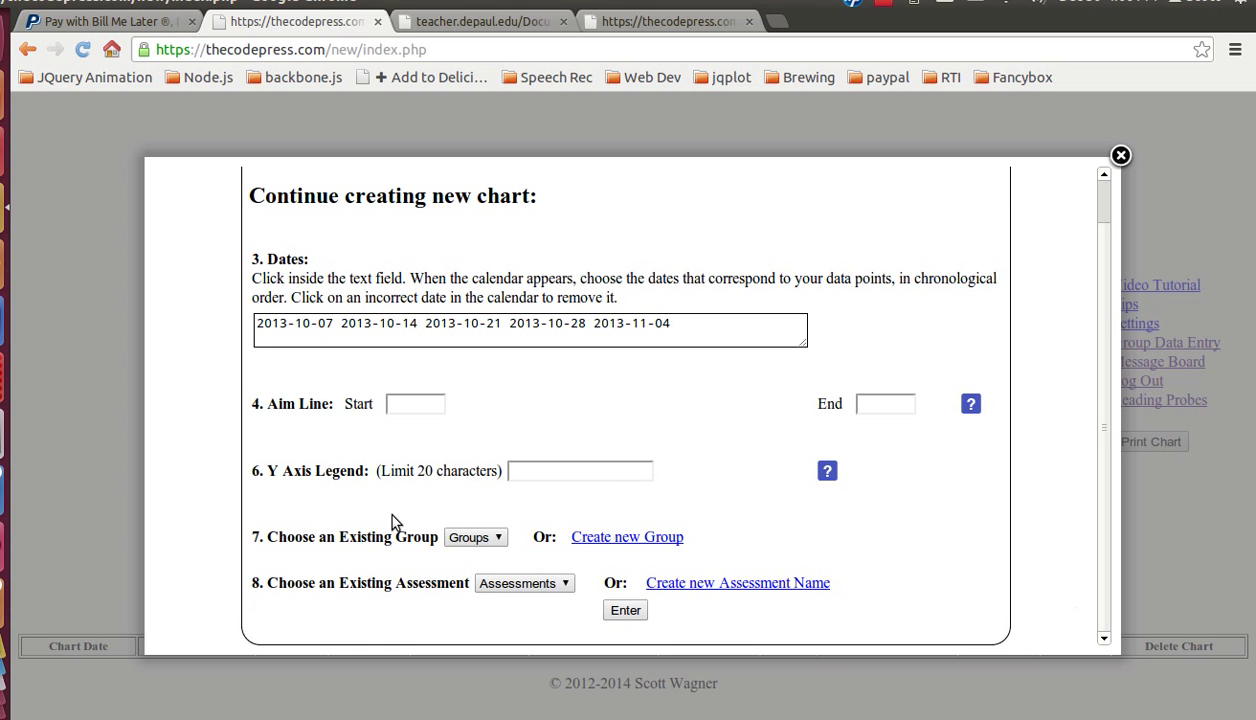
{"action": "left_click", "coordinate": [409, 401]}
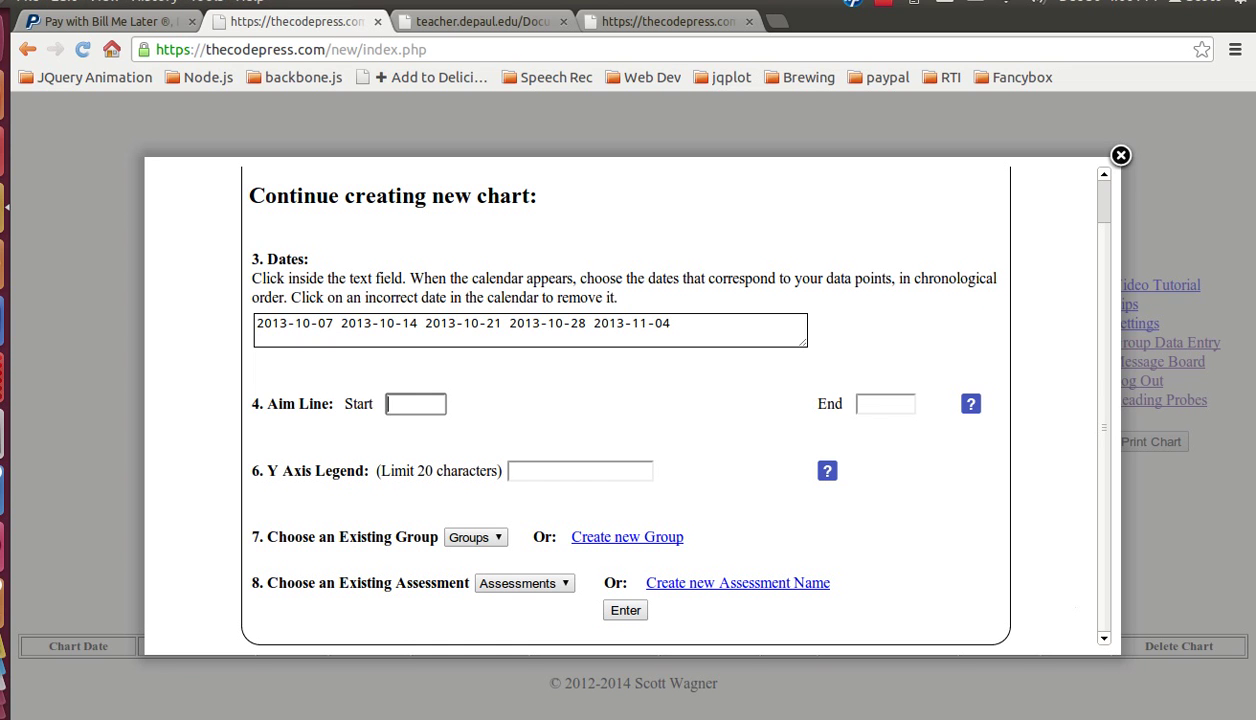
{"action": "type", "text": "45"}
{"action": "left_click", "coordinate": [886, 404]}
{"action": "type", "text": "150"}
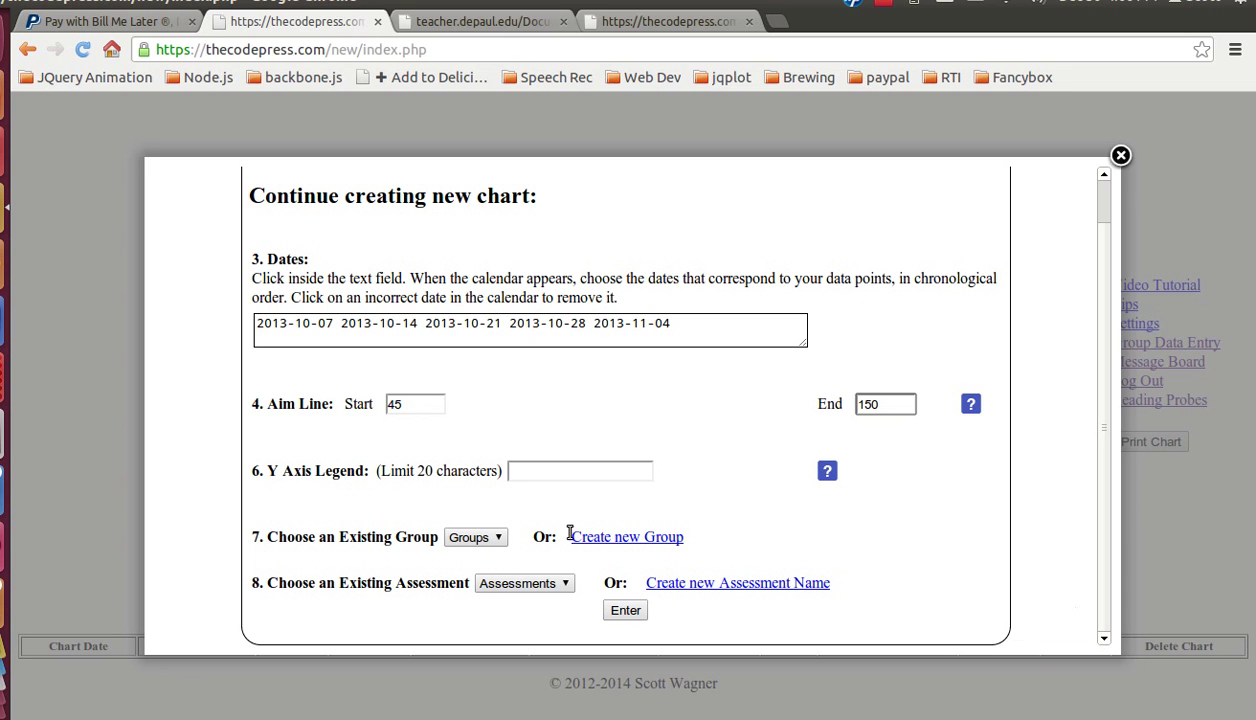
Step: Enter WPM in the Y Axis Legend field
{"action": "left_click", "coordinate": [552, 461]}
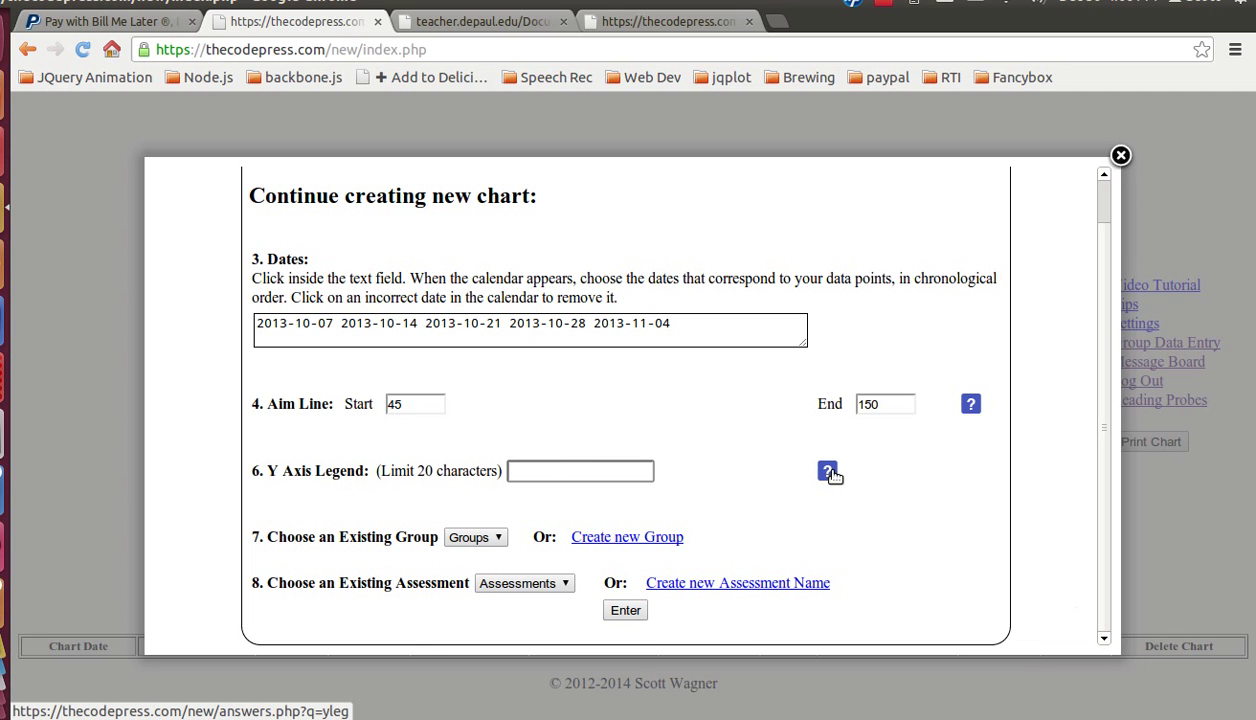
{"action": "type", "text": "WPM"}
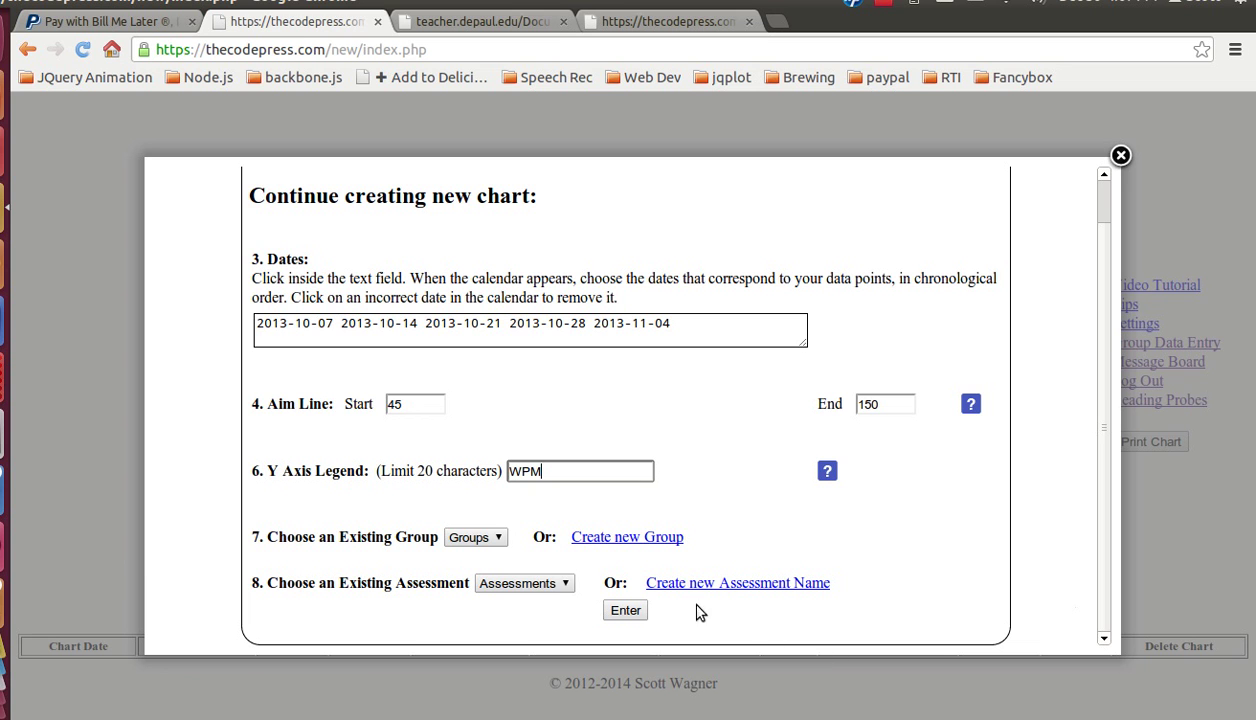
Step: Create group Reading 1 and assessment Reading Fluency 3rd Grade, then generate the chart
{"action": "left_click", "coordinate": [643, 549]}
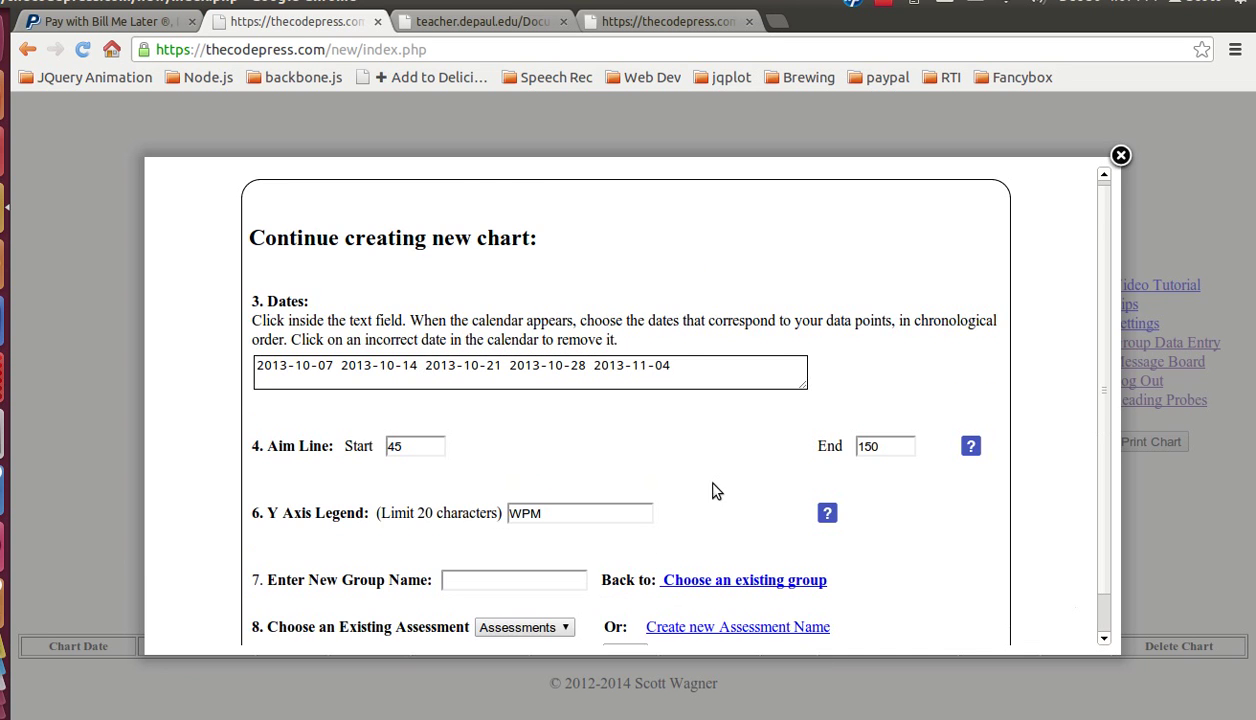
{"action": "left_click", "coordinate": [483, 533]}
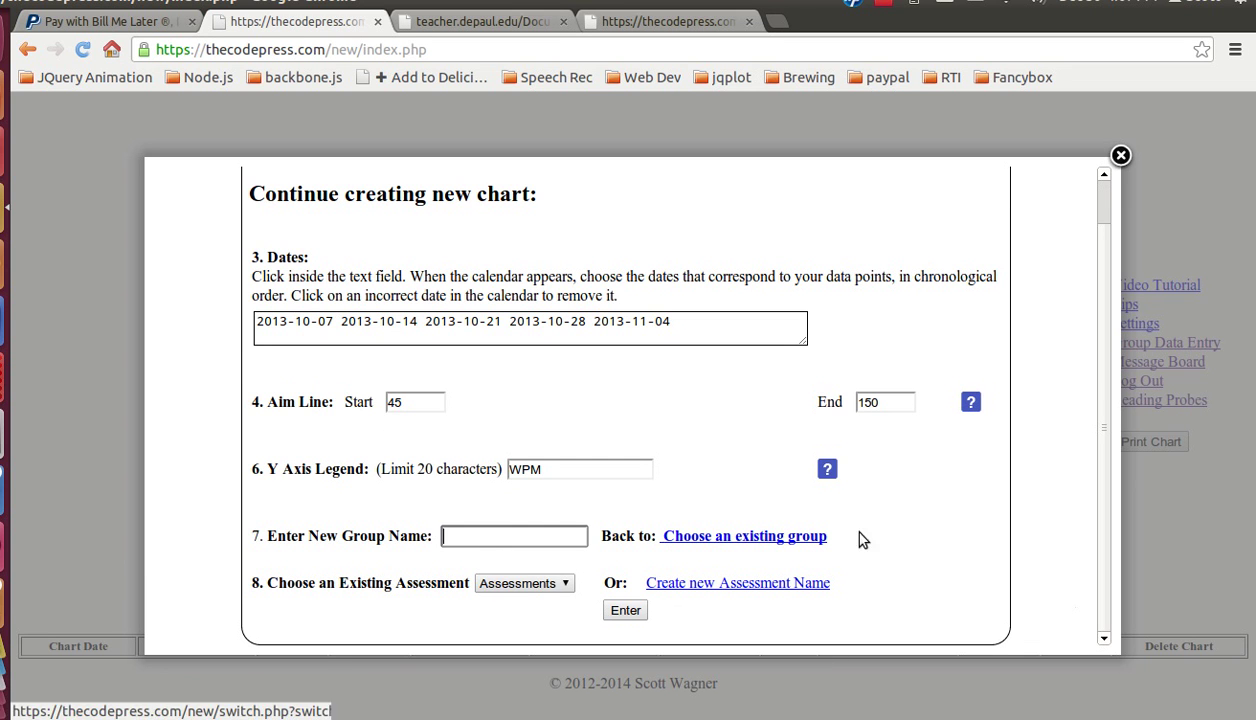
{"action": "type", "text": "Readi"}
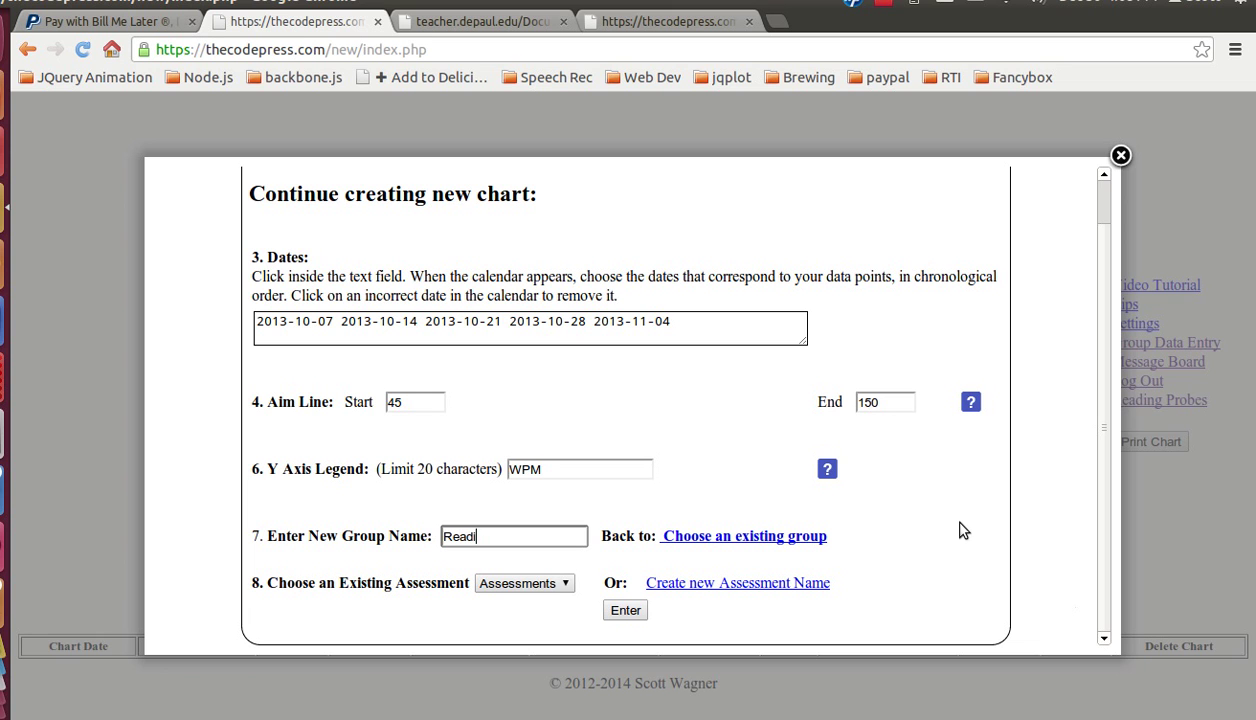
{"action": "type", "text": "ng 1"}
{"action": "left_click", "coordinate": [776, 586]}
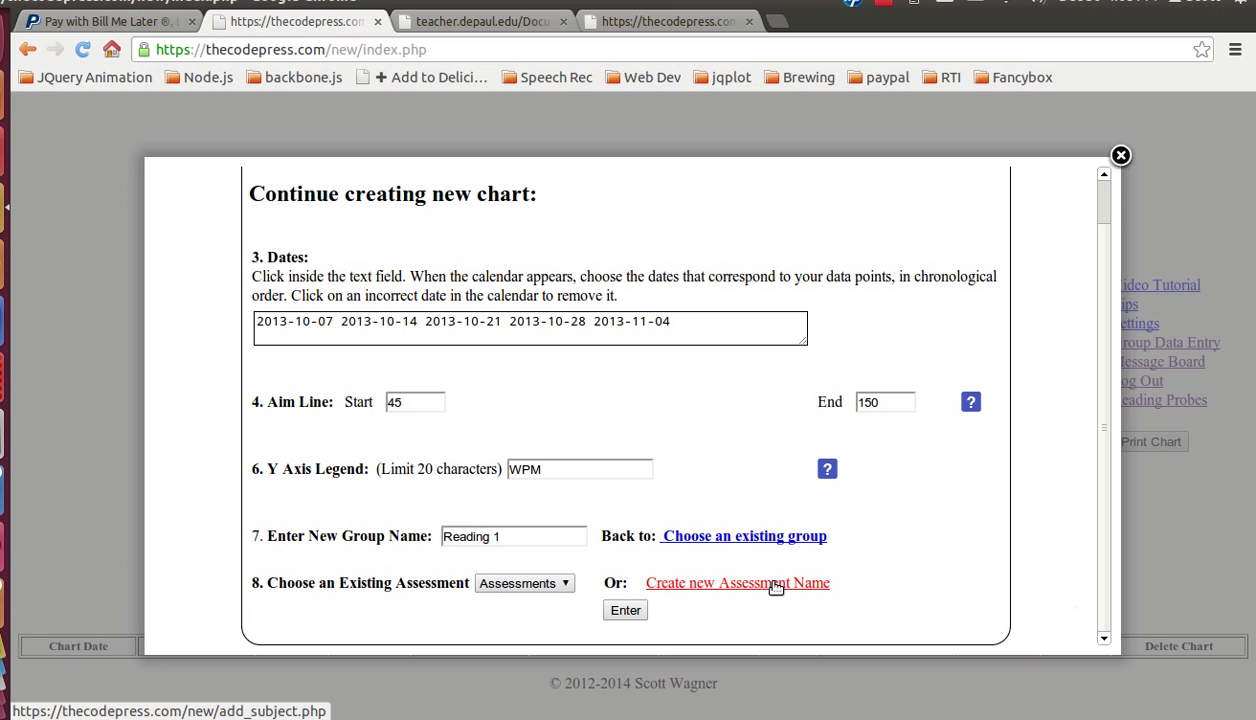
{"action": "scroll", "coordinate": [500, 578], "scroll_direction": "down", "scroll_amount": 1}
{"action": "left_click", "coordinate": [540, 580]}
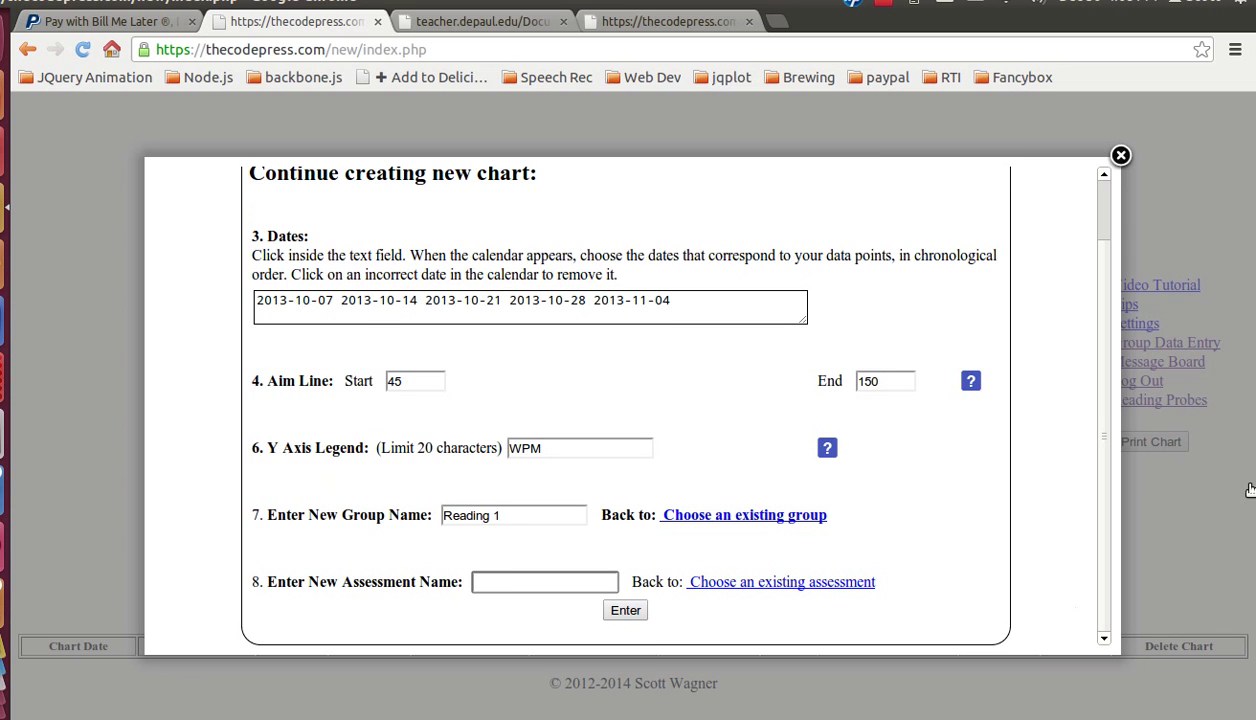
{"action": "type", "text": "Reading Fluency 3rd "}
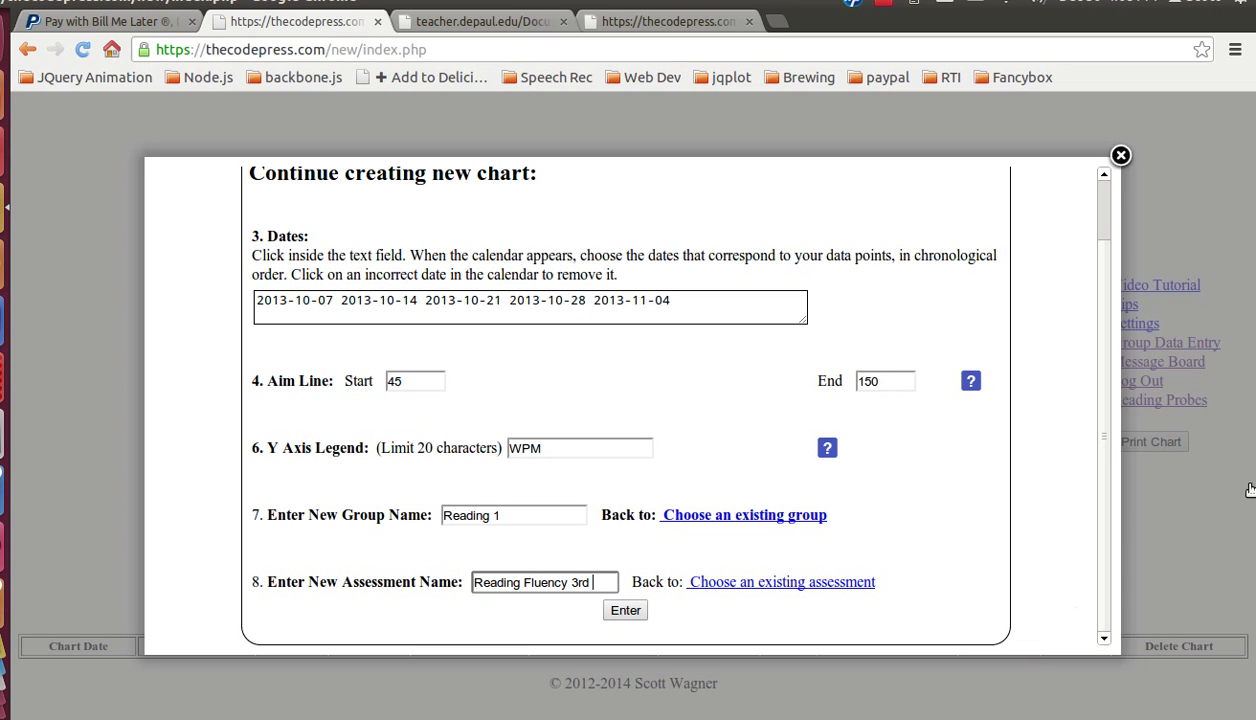
{"action": "type", "text": "Grade"}
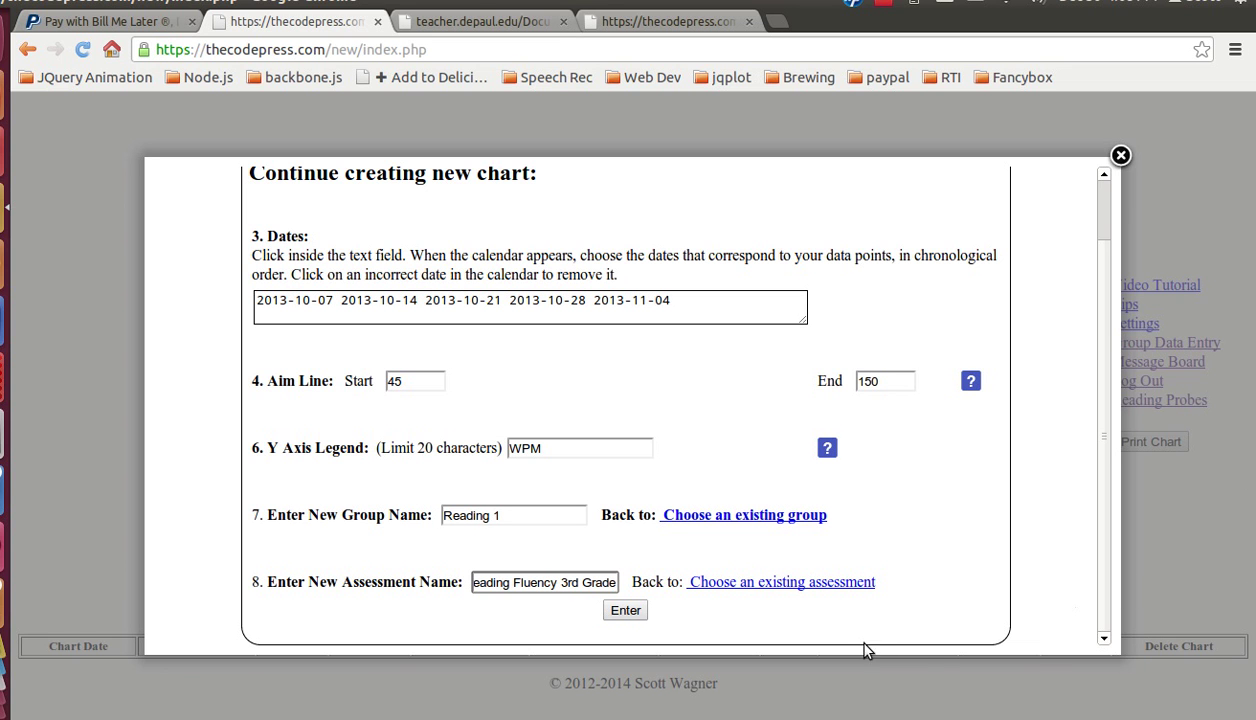
{"action": "left_click", "coordinate": [610, 604]}
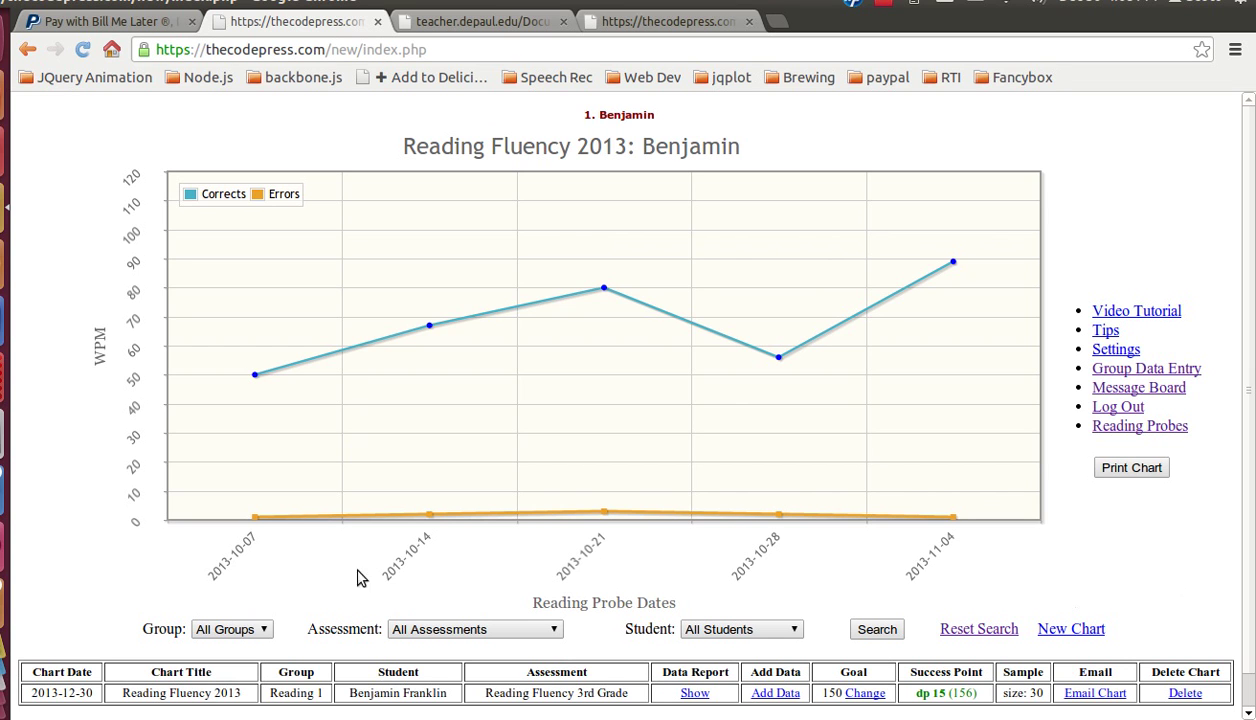
{"action": "scroll", "coordinate": [225, 565], "scroll_direction": "down", "scroll_amount": 1}
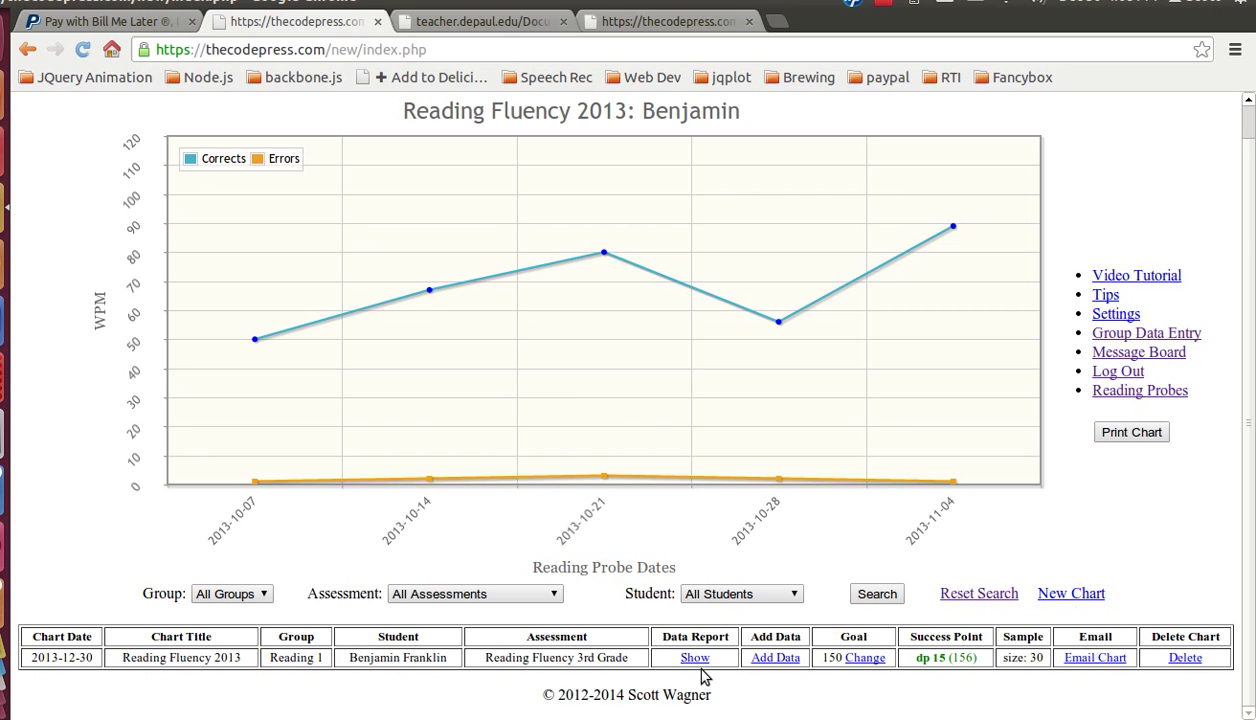
Step: Dismiss the chart title and assessment rename prompts unchanged, then show the Data Report
{"action": "left_click", "coordinate": [180, 660]}
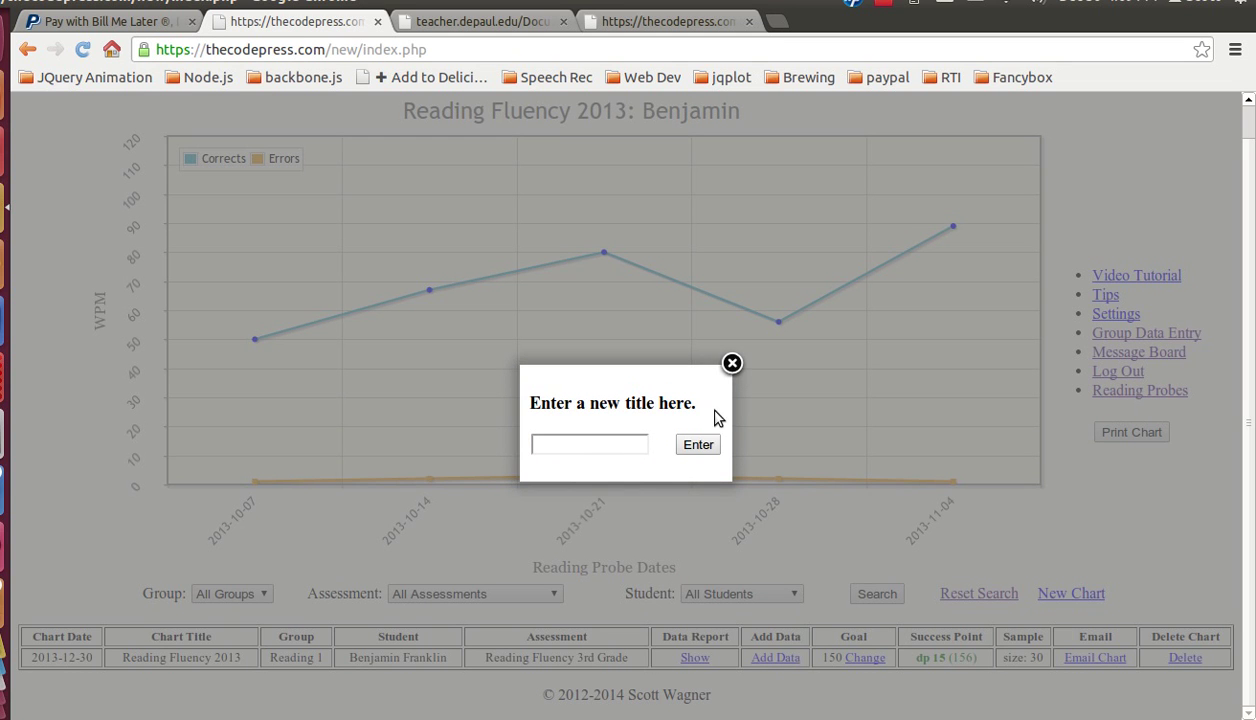
{"action": "left_click", "coordinate": [732, 363]}
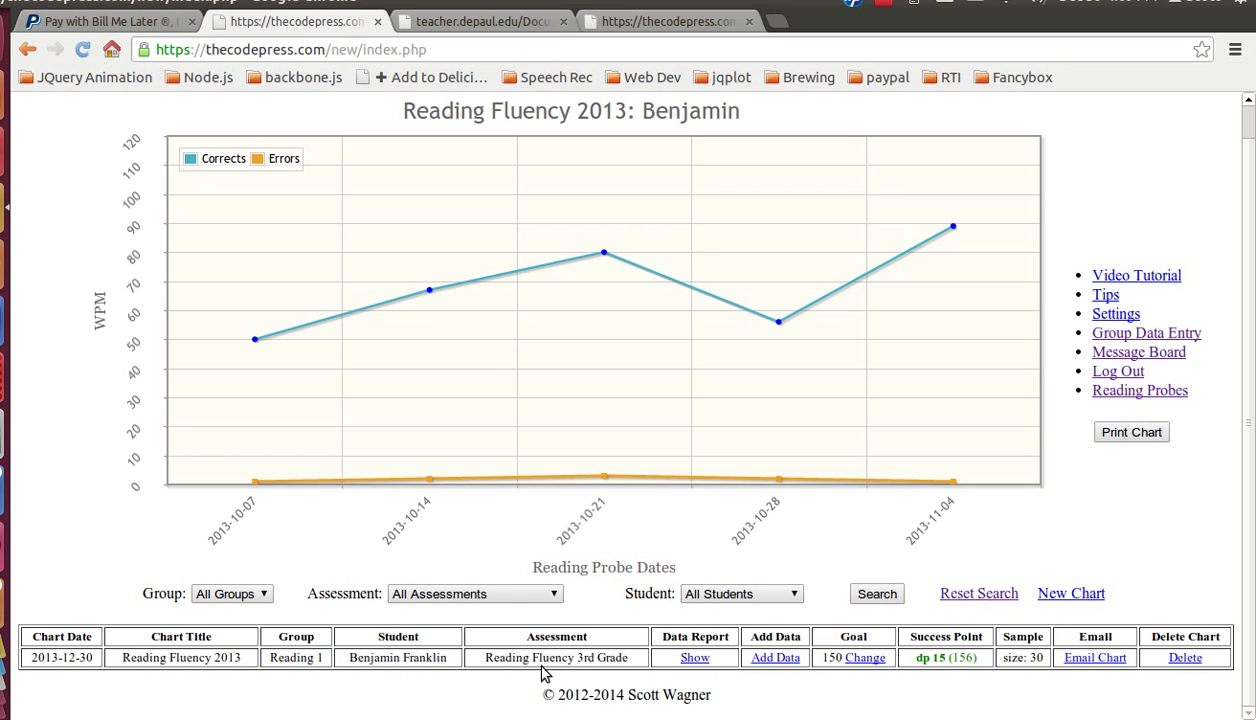
{"action": "left_click", "coordinate": [541, 660]}
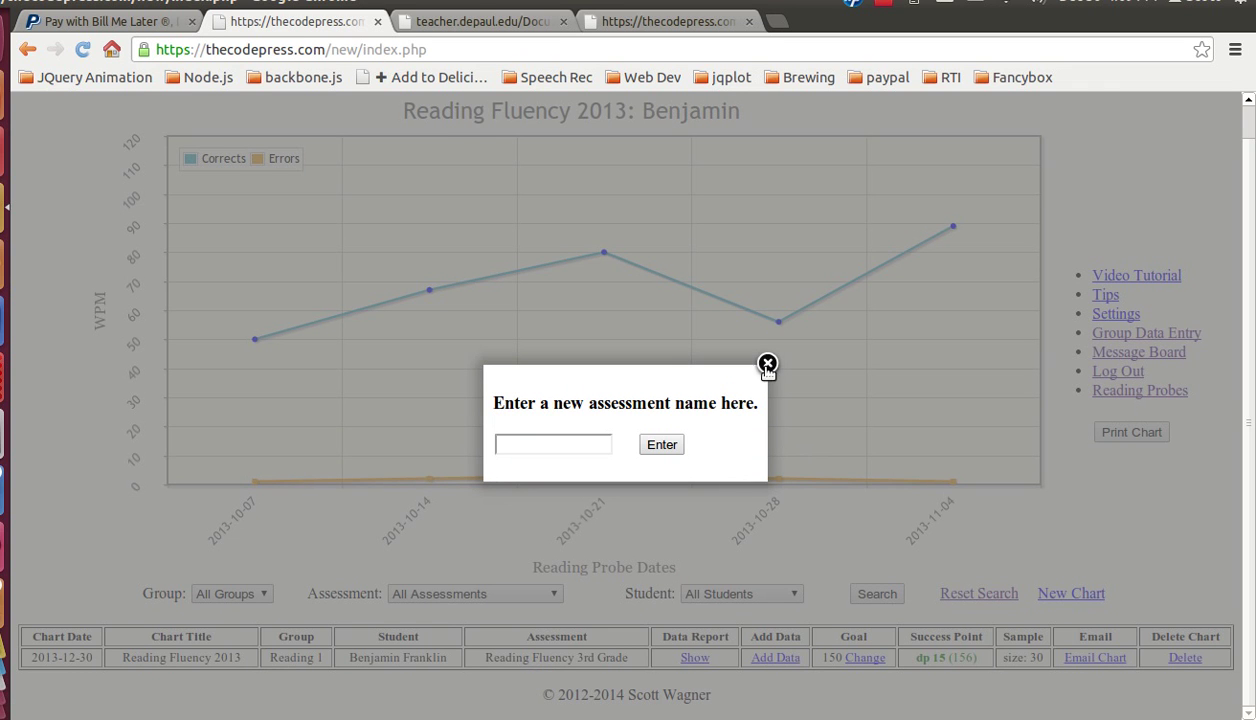
{"action": "left_click", "coordinate": [767, 366]}
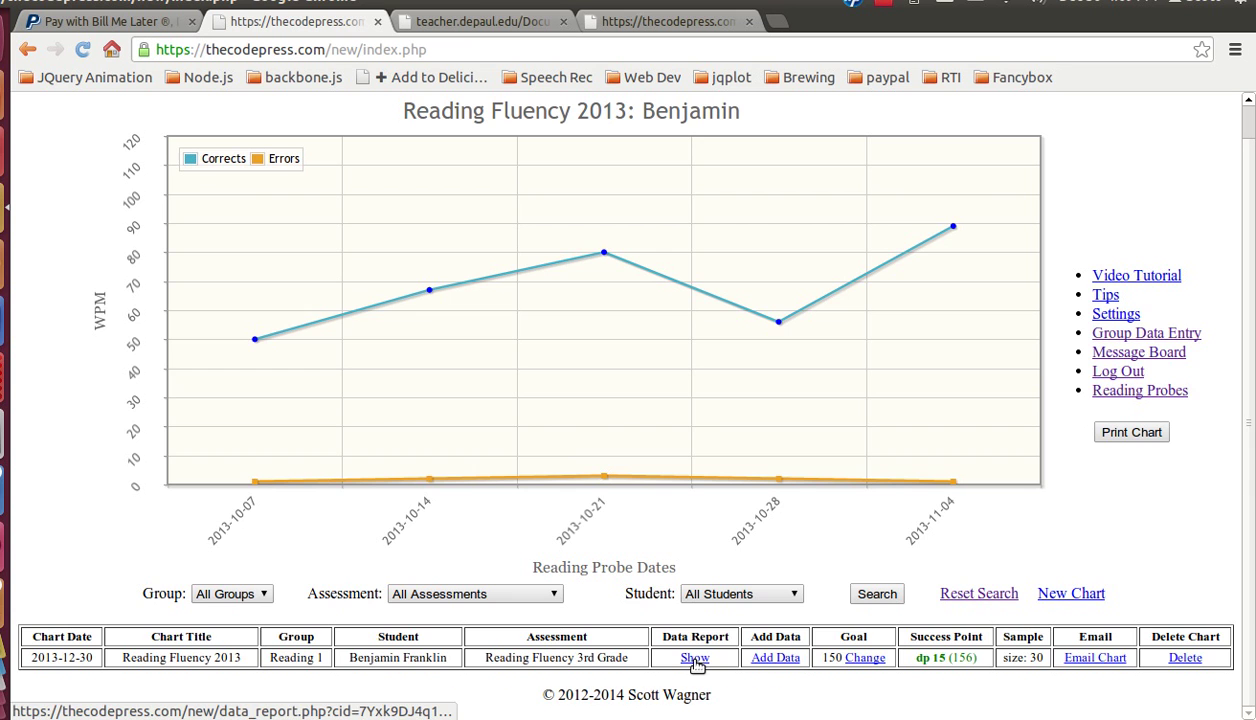
{"action": "left_click", "coordinate": [695, 658]}
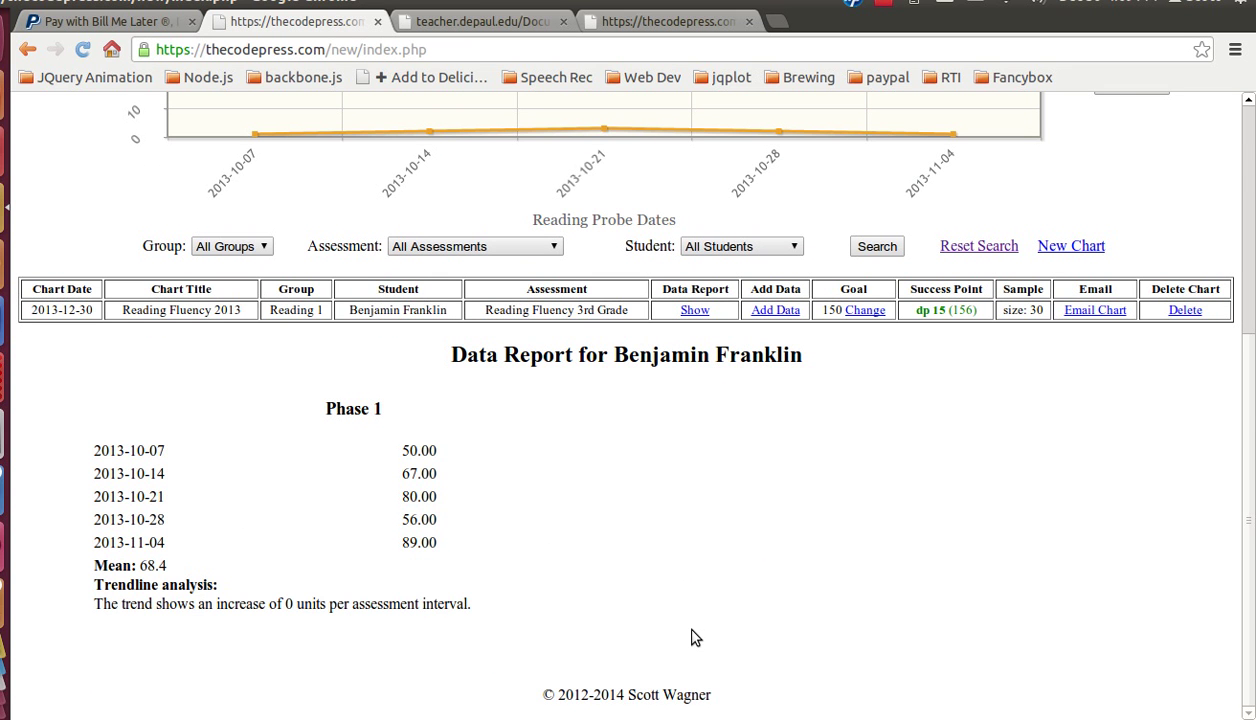
{"action": "scroll", "coordinate": [695, 637], "scroll_direction": "up", "scroll_amount": 4}
{"action": "scroll", "coordinate": [695, 637], "scroll_direction": "up", "scroll_amount": 3}
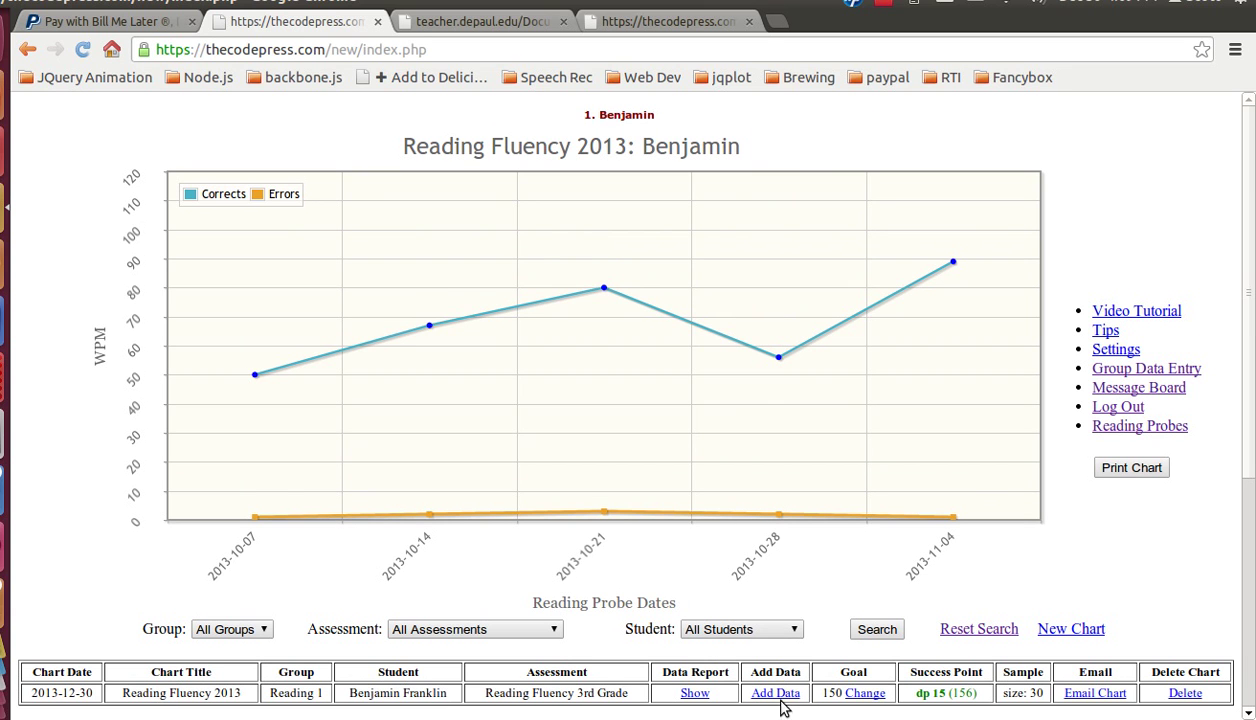
Step: Start adding five new data points to the student's chart
{"action": "left_click", "coordinate": [777, 694]}
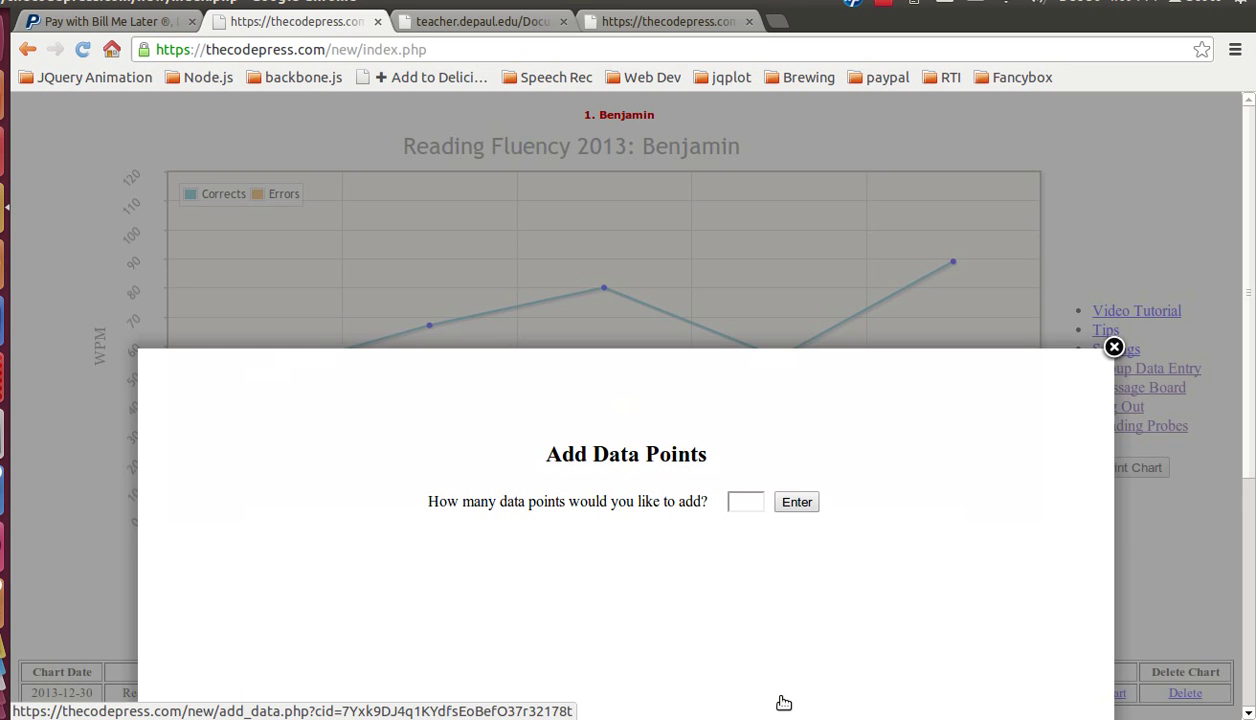
{"action": "scroll", "coordinate": [1100, 458], "scroll_direction": "down", "scroll_amount": 3}
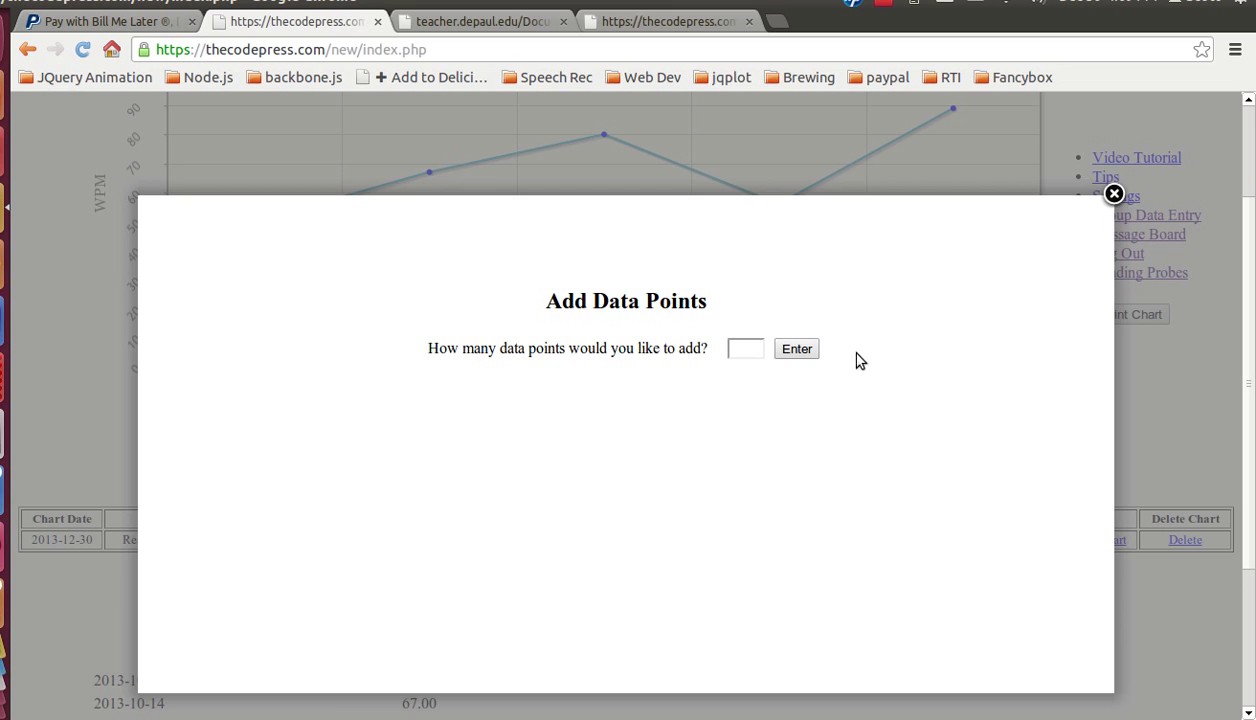
{"action": "left_click", "coordinate": [742, 349]}
{"action": "type", "text": "5"}
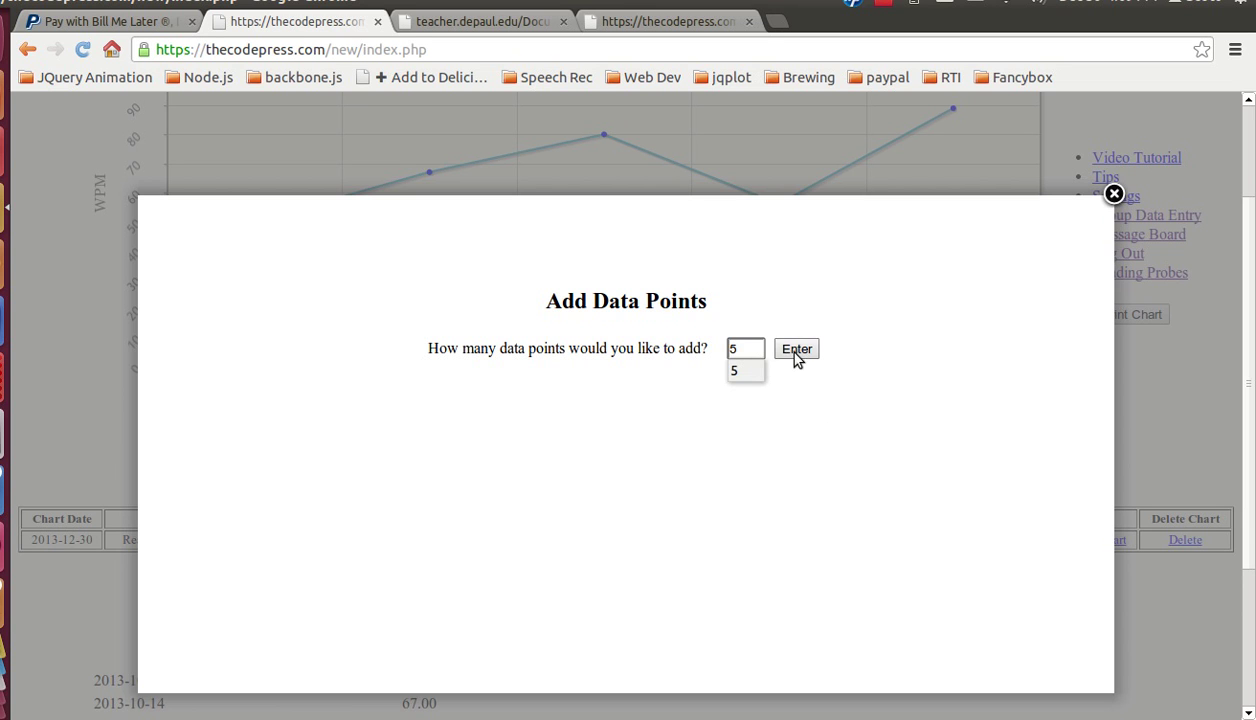
{"action": "key", "text": "Return"}
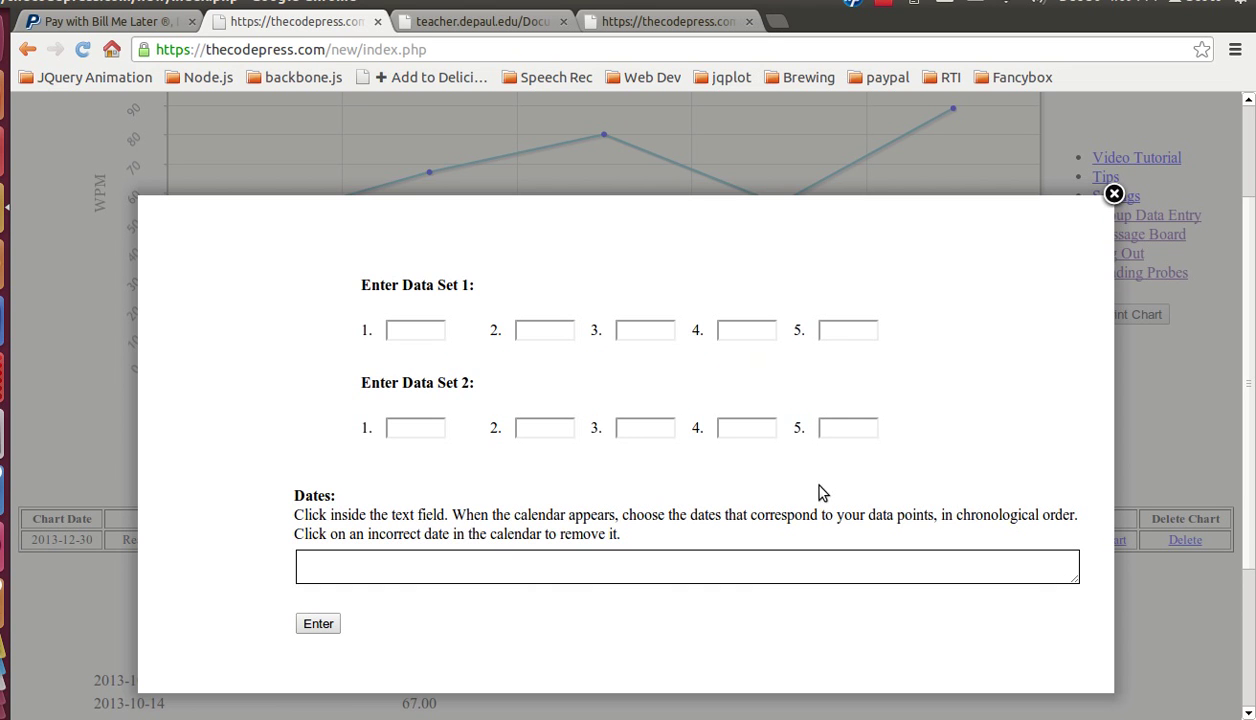
Step: Enter the correct-word scores 85, 90, 98, 92, 88 into Data Set 1
{"action": "left_click", "coordinate": [433, 333]}
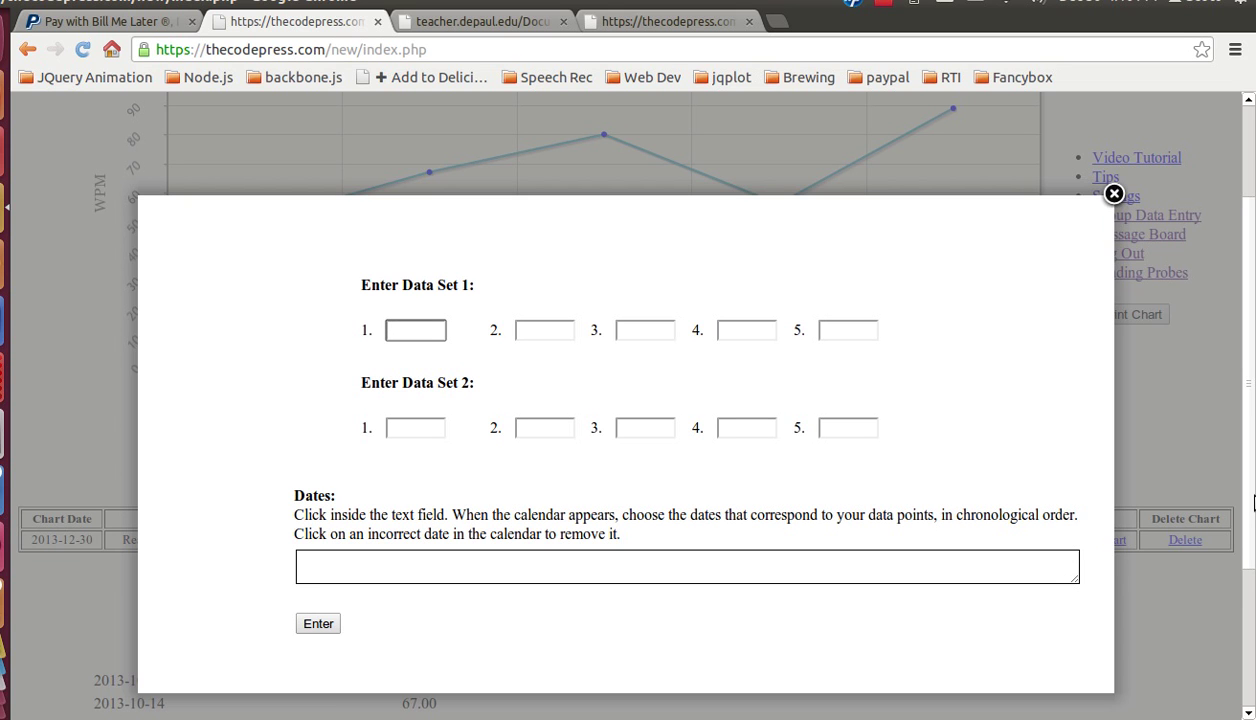
{"action": "type", "text": "85"}
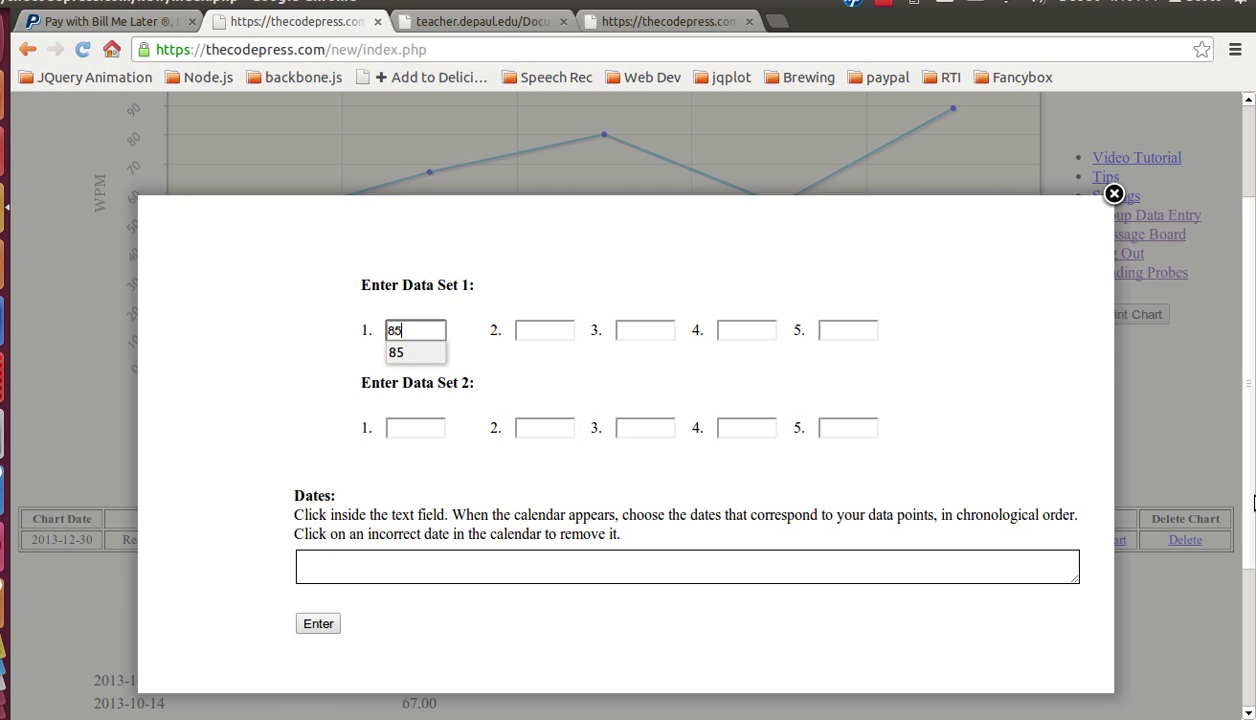
{"action": "key", "text": "Tab"}
{"action": "type", "text": "90"}
{"action": "key", "text": "Tab"}
{"action": "type", "text": "98"}
{"action": "key", "text": "Tab"}
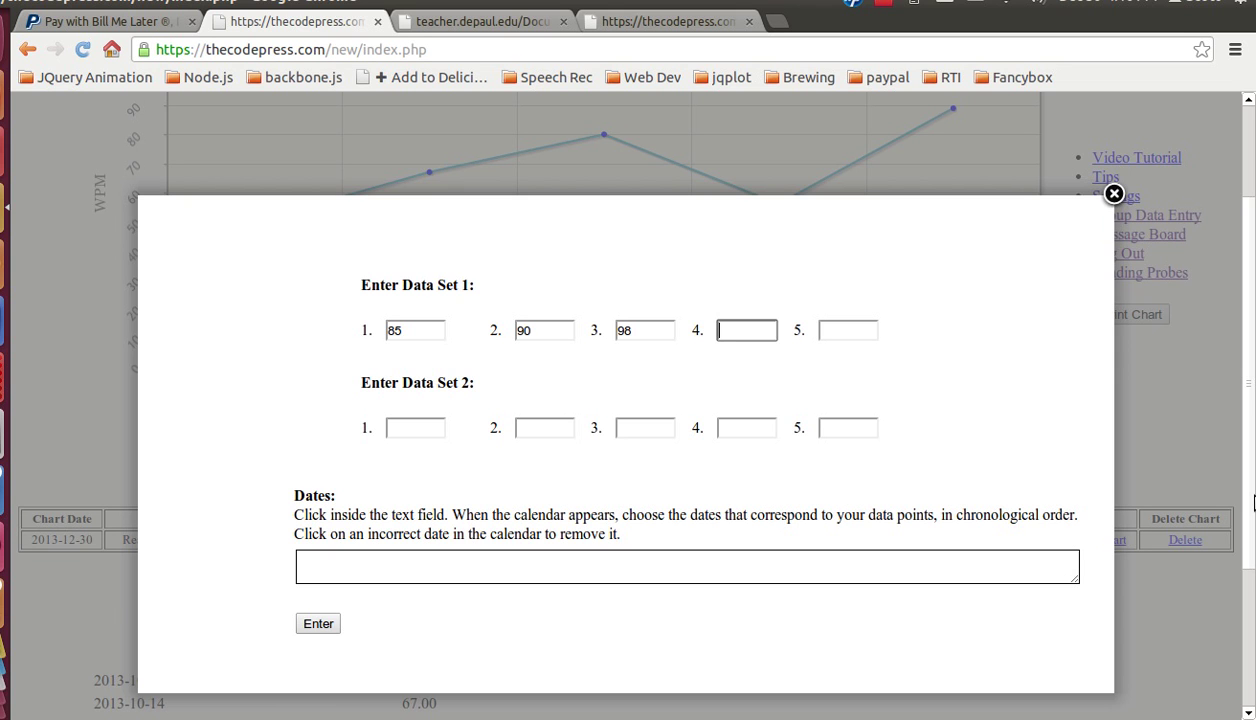
{"action": "key", "text": "Tab"}
{"action": "type", "text": "88"}
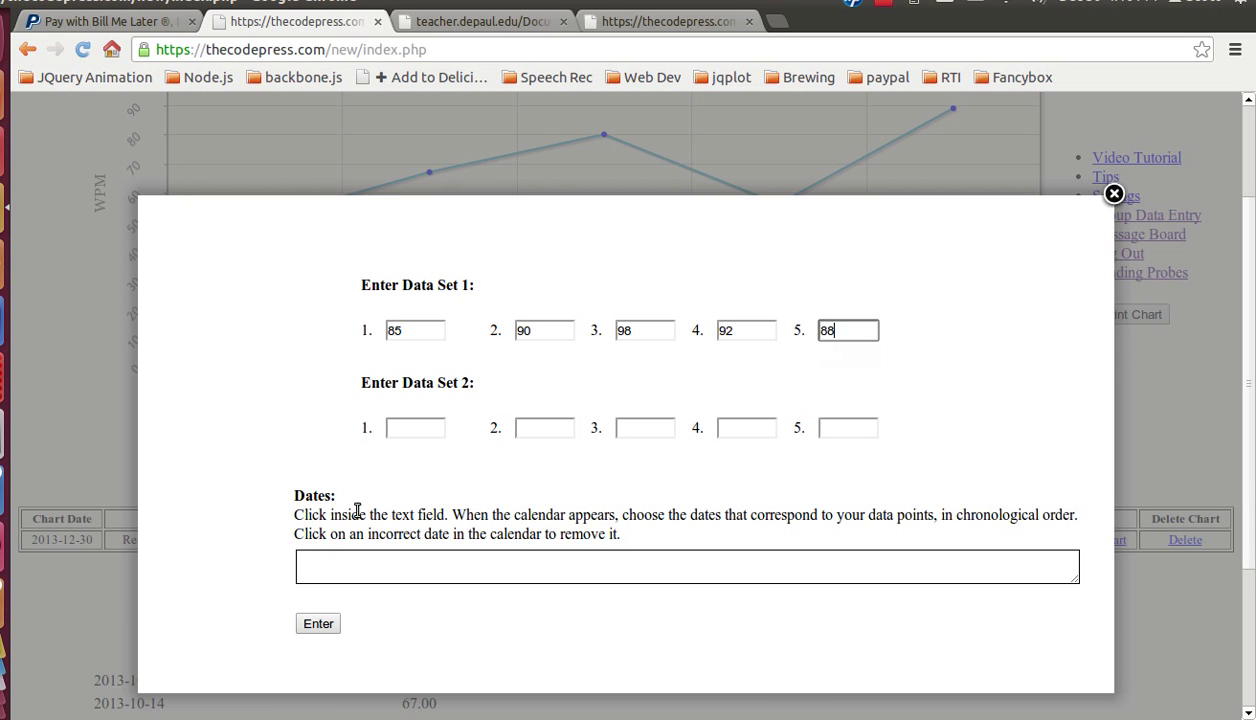
Step: Enter the error counts 1, 2, 3, 2, 1 into Data Set 2
{"action": "left_click", "coordinate": [424, 427]}
{"action": "type", "text": "1"}
{"action": "key", "text": "Tab"}
{"action": "type", "text": "2"}
{"action": "key", "text": "Tab"}
{"action": "type", "text": "3"}
{"action": "key", "text": "Tab"}
{"action": "type", "text": "2\t1"}
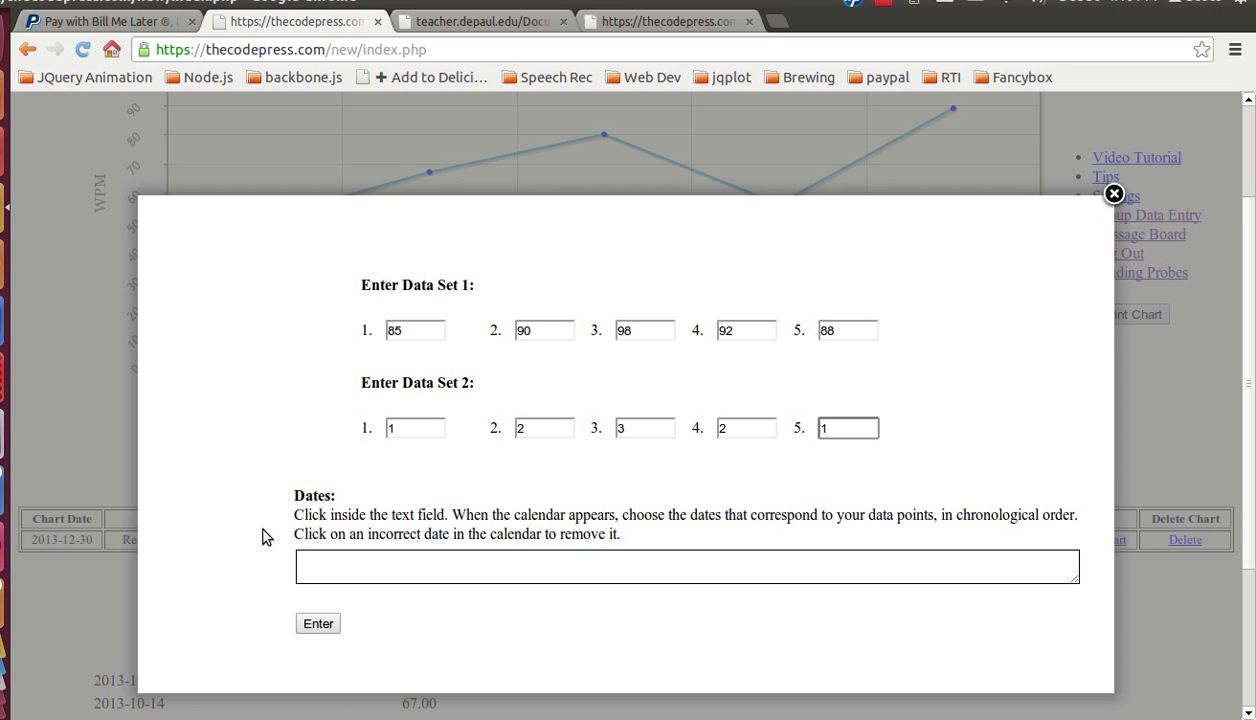
{"action": "left_click", "coordinate": [328, 563]}
Step: Date the new scores Nov 18, Nov 25, Dec 2, Dec 9, Dec 16, 2013, and save them
{"action": "scroll", "coordinate": [328, 563], "scroll_direction": "down", "scroll_amount": 3}
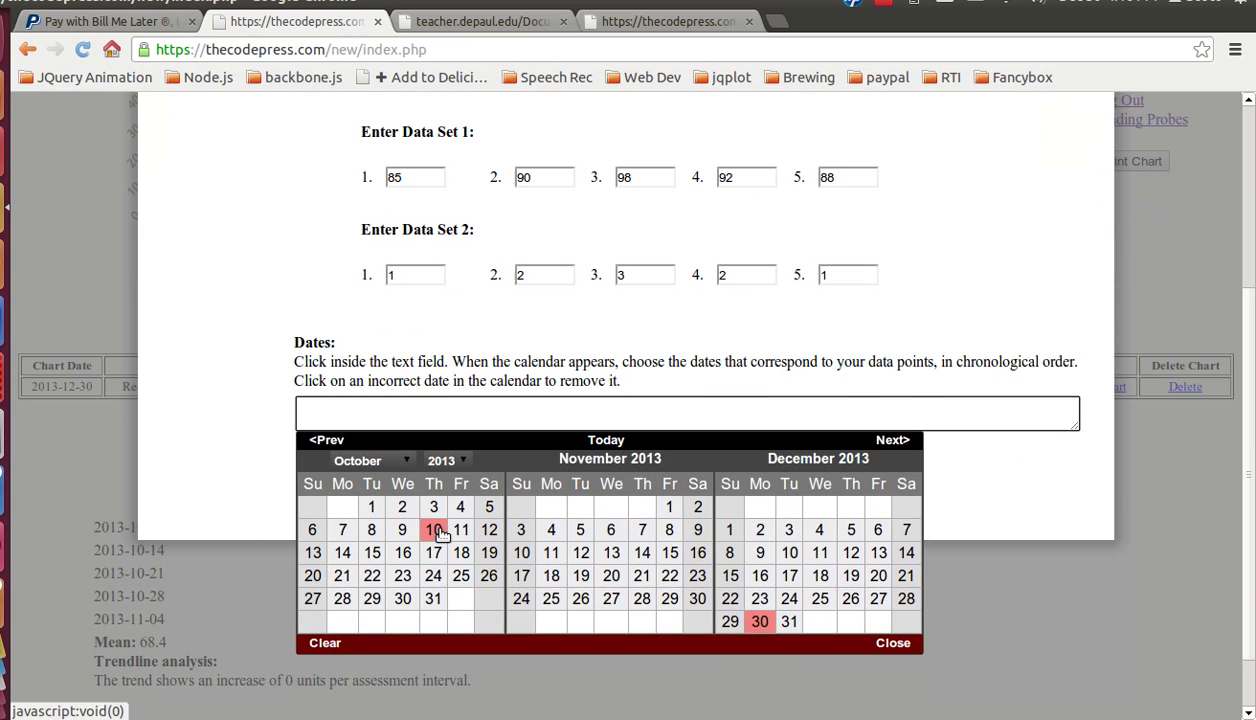
{"action": "left_click", "coordinate": [553, 578]}
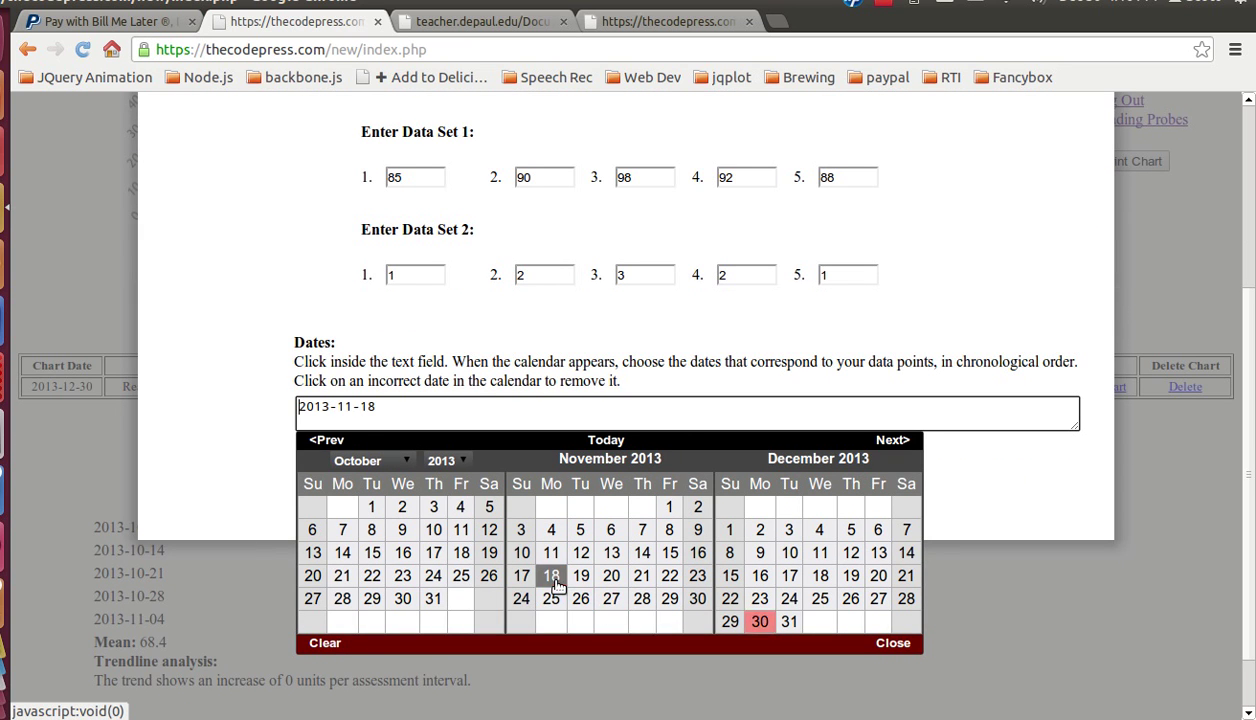
{"action": "left_click", "coordinate": [552, 597]}
{"action": "left_click", "coordinate": [760, 531]}
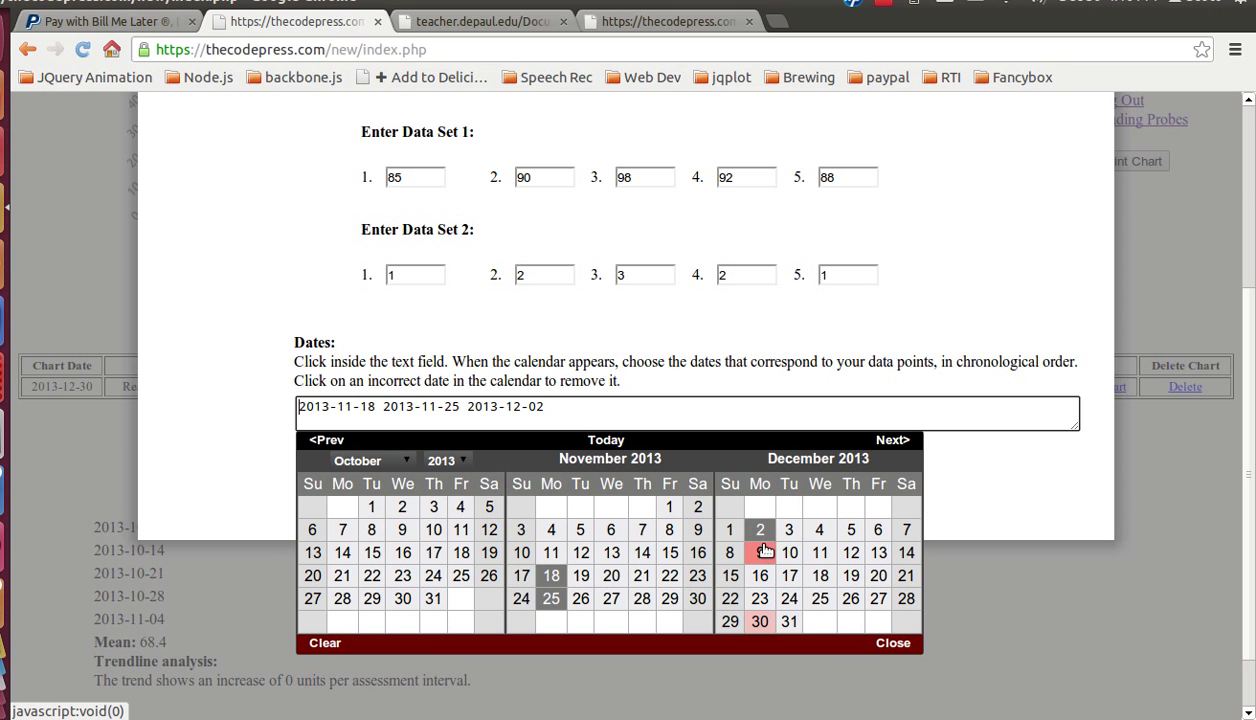
{"action": "left_click", "coordinate": [760, 553]}
{"action": "left_click", "coordinate": [760, 576]}
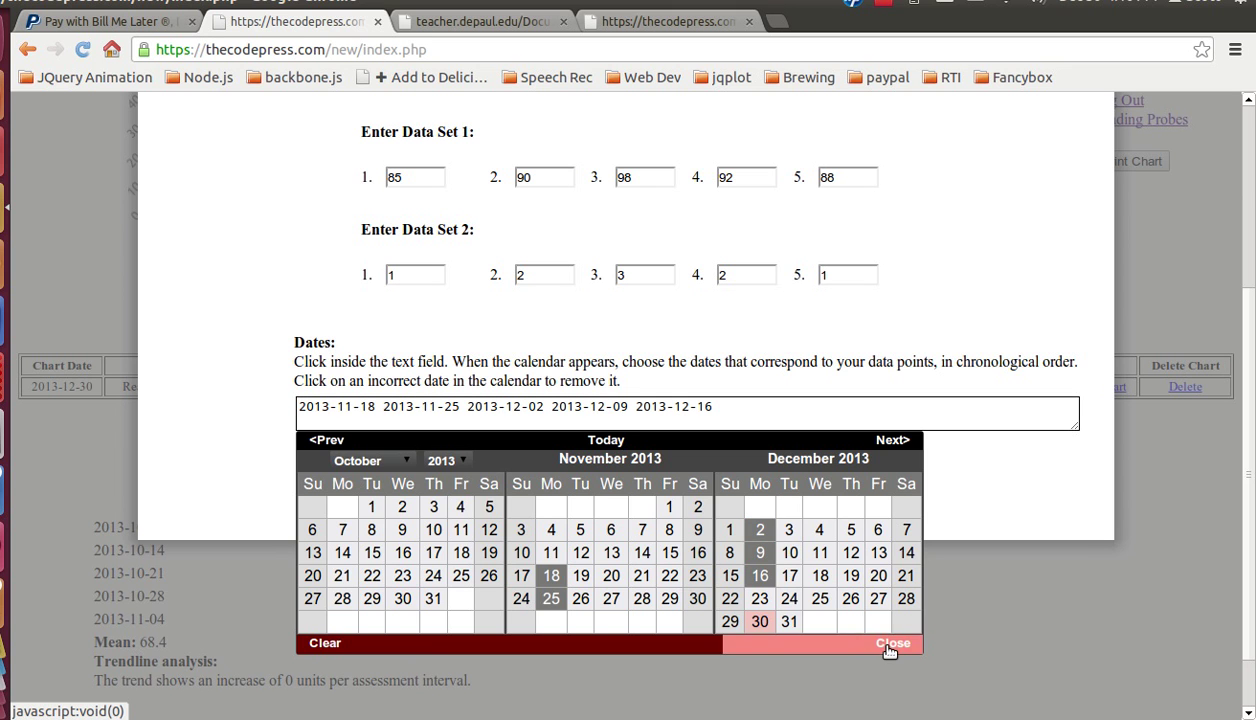
{"action": "left_click", "coordinate": [886, 643]}
{"action": "left_click", "coordinate": [319, 471]}
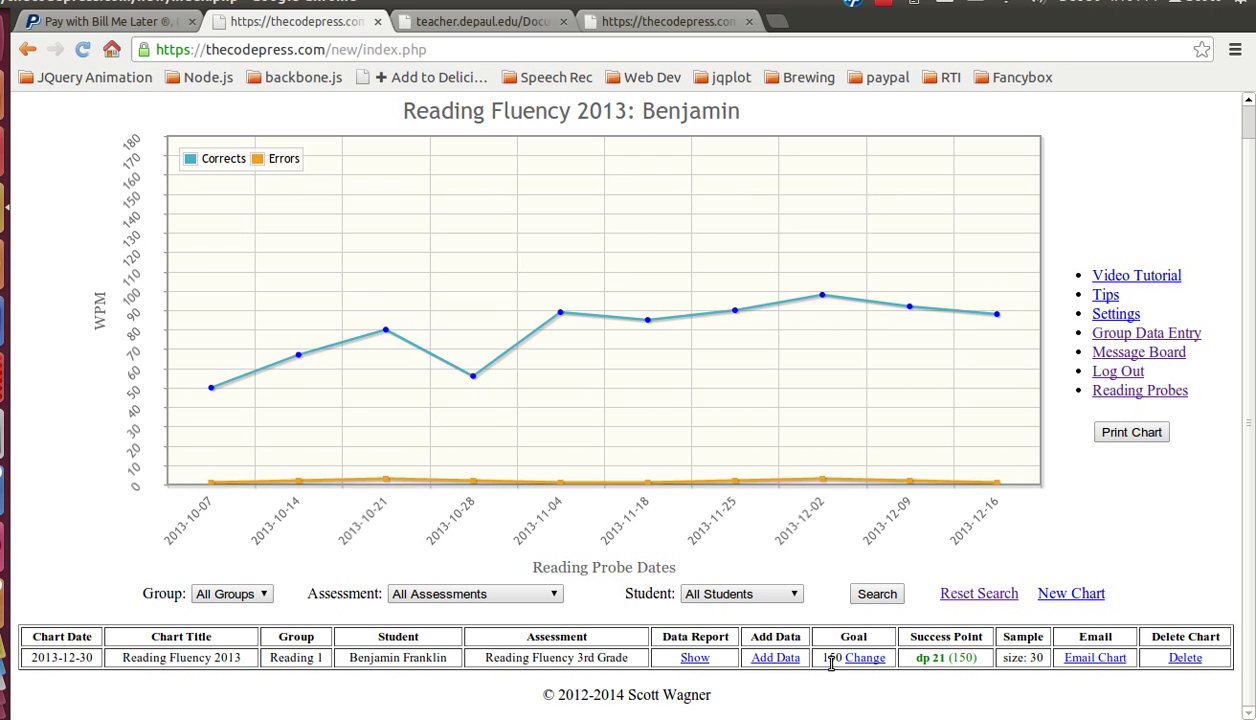
{"action": "left_click", "coordinate": [866, 660]}
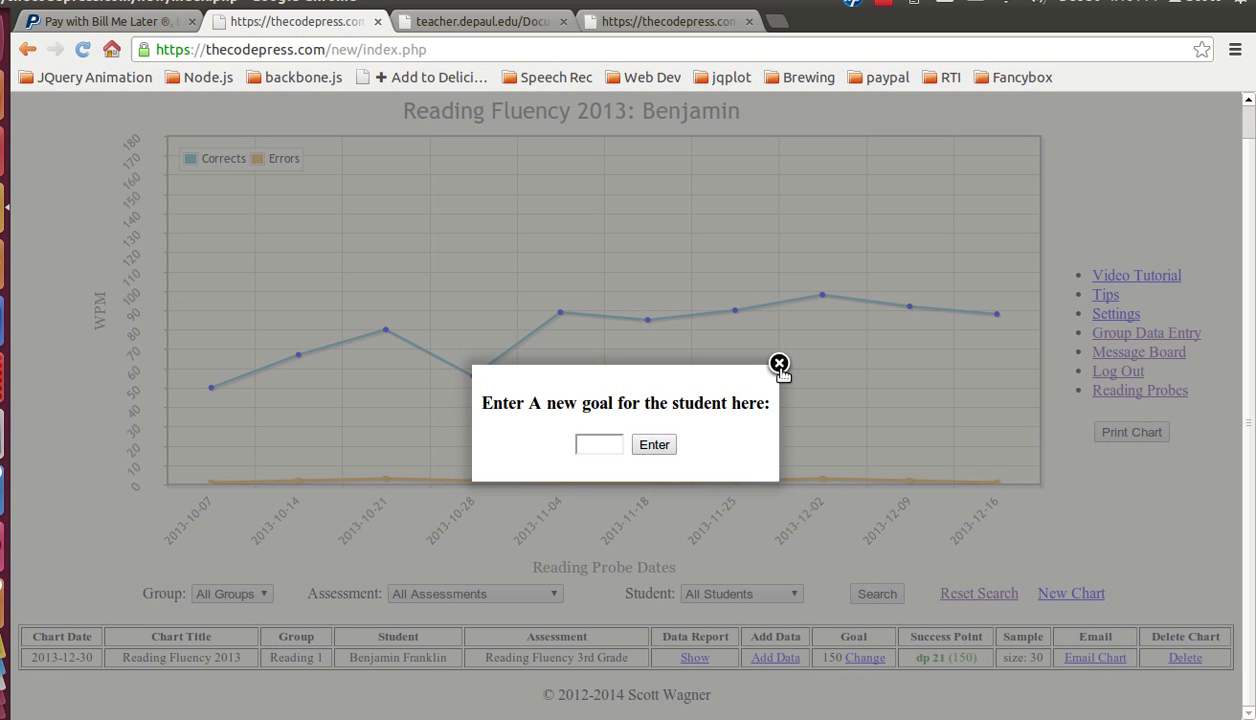
{"action": "left_click", "coordinate": [779, 364]}
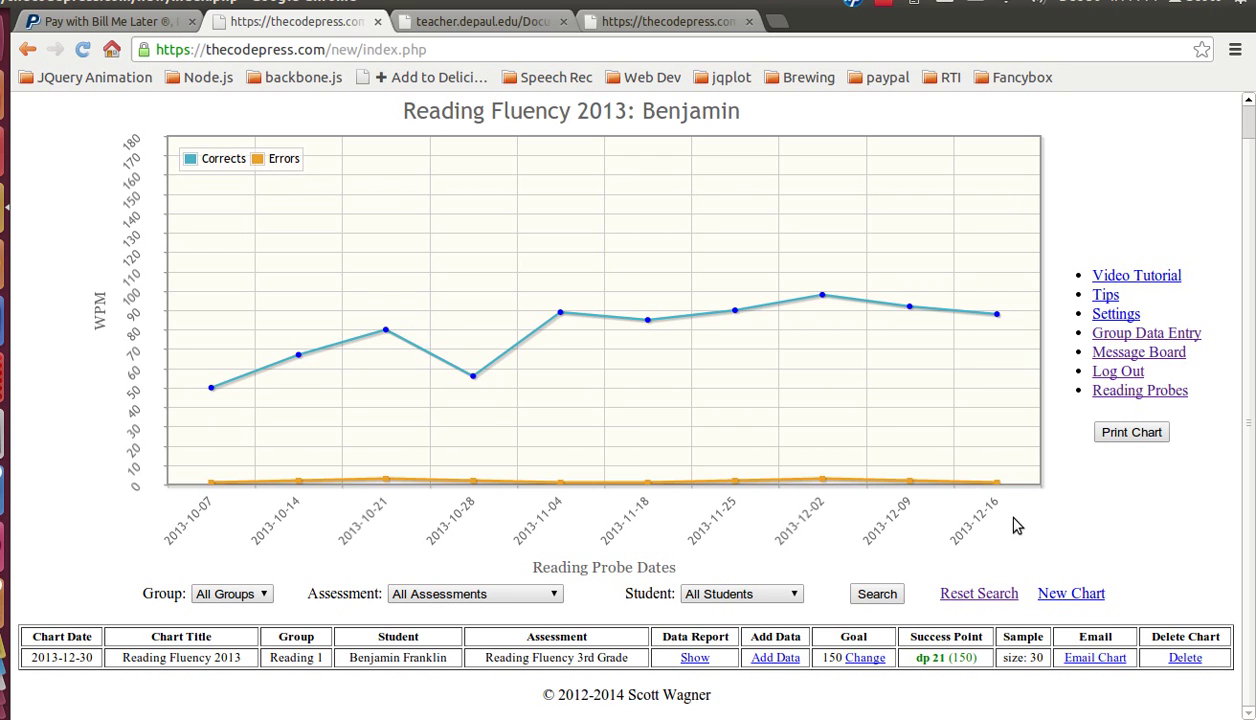
{"action": "left_click", "coordinate": [1034, 660]}
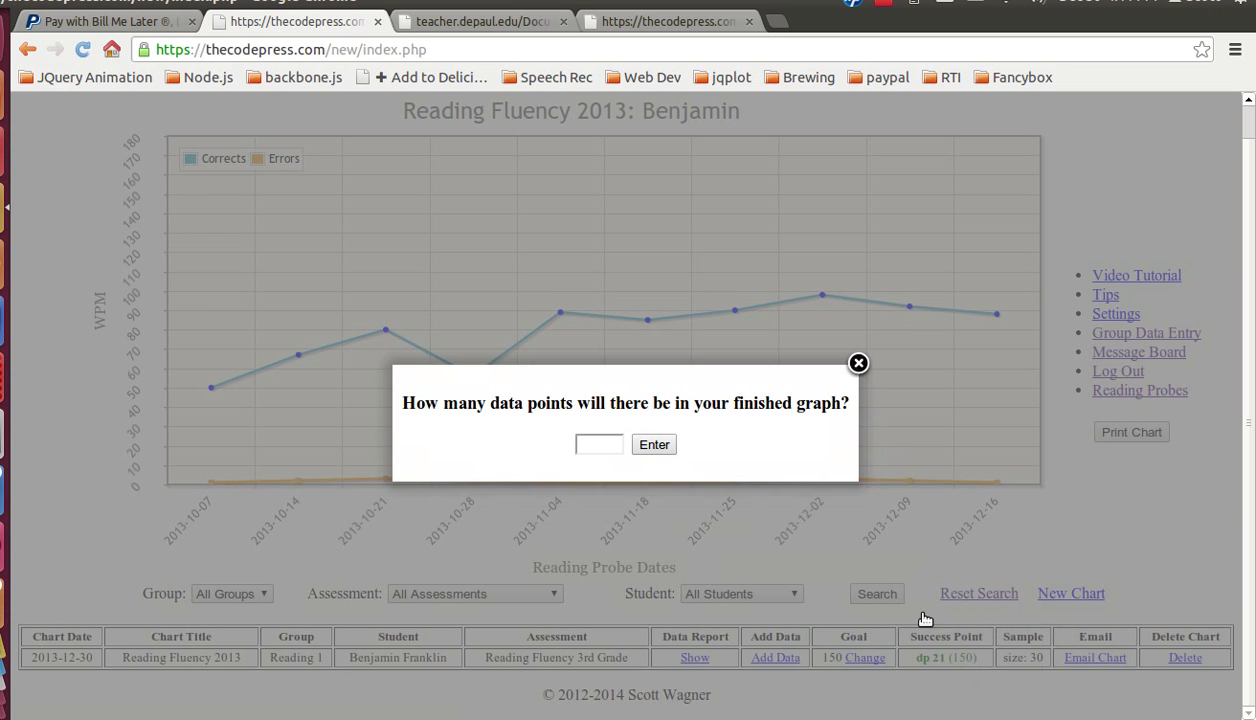
{"action": "left_click", "coordinate": [858, 365]}
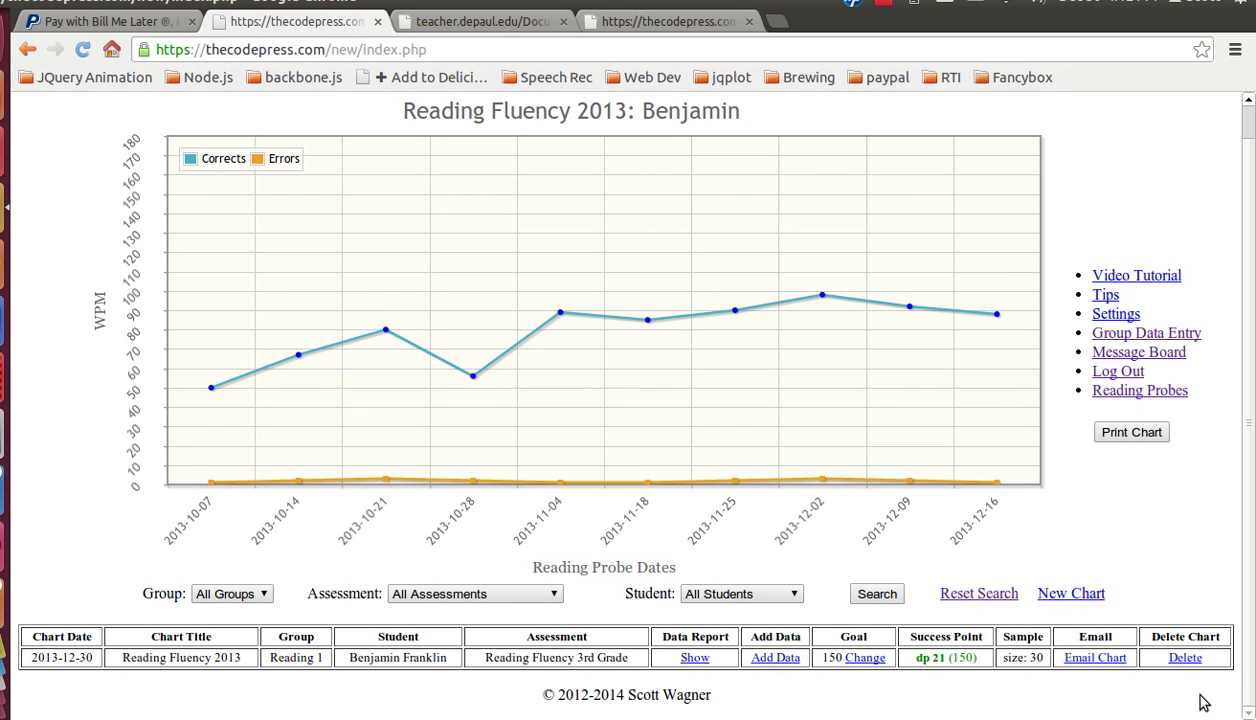
Step: Address the chart e-mail to the saved recipient, with subject and message 'Test'
{"action": "left_click", "coordinate": [1098, 664]}
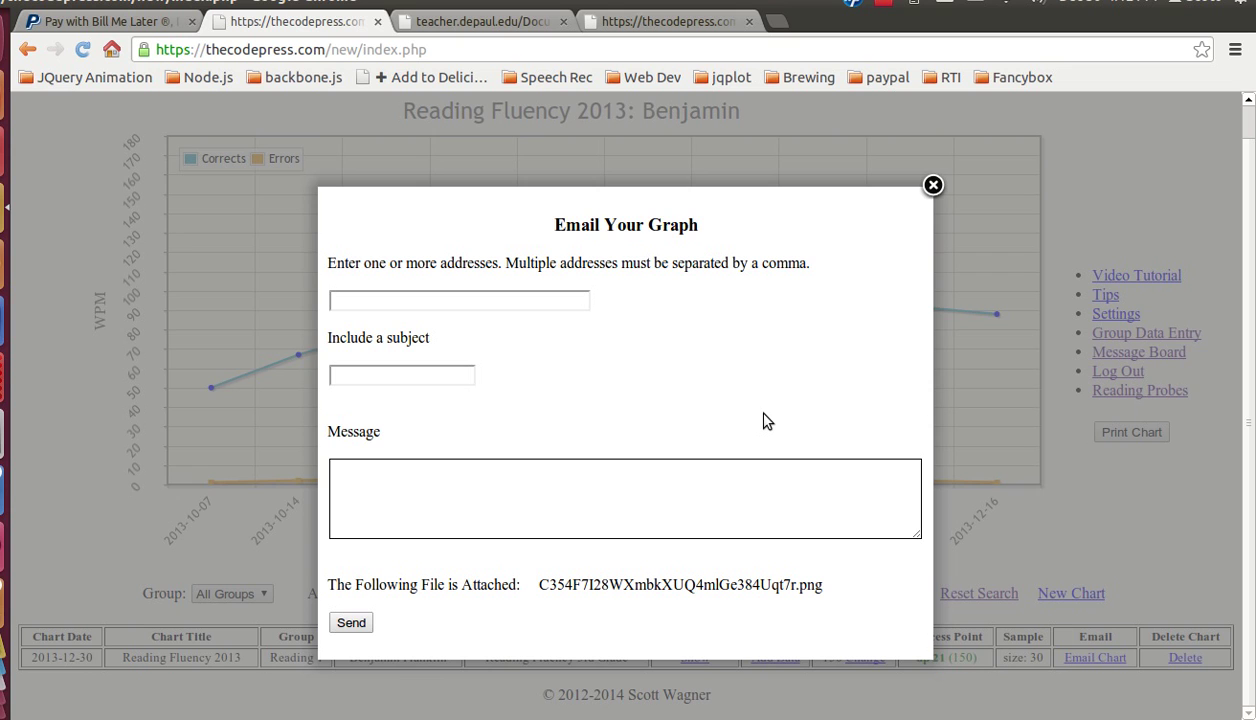
{"action": "left_click", "coordinate": [468, 302]}
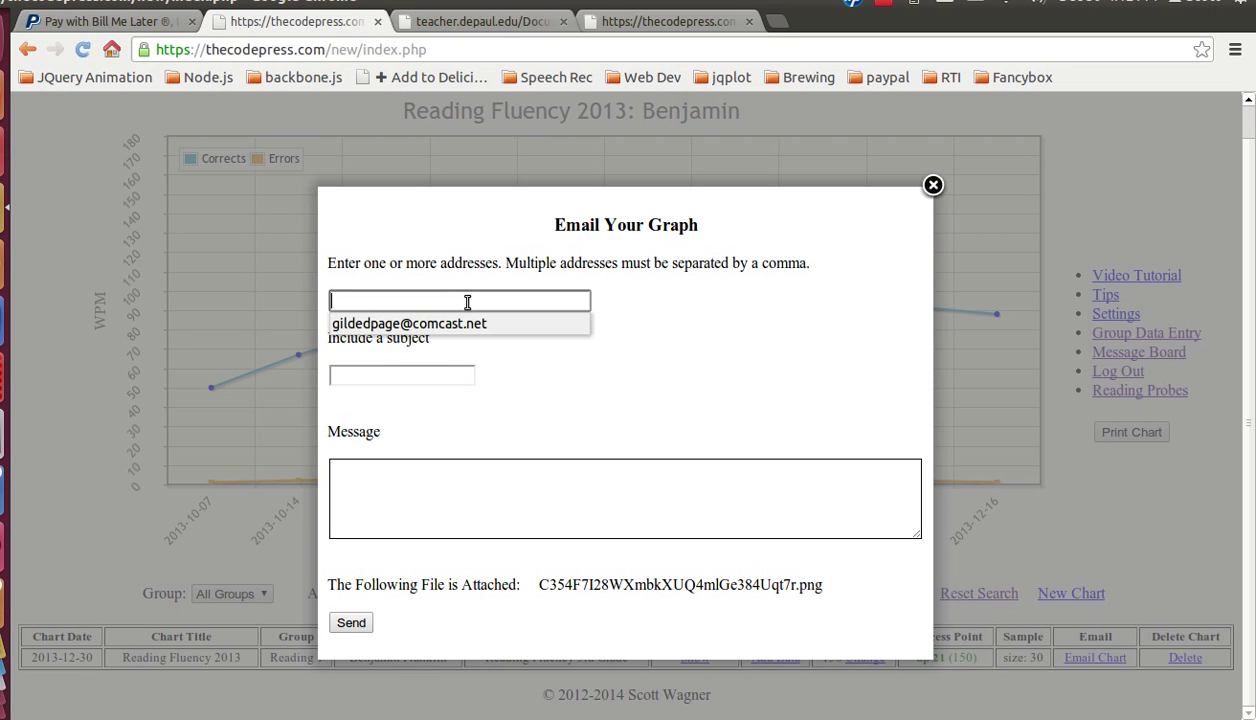
{"action": "left_click", "coordinate": [445, 330]}
{"action": "left_click", "coordinate": [413, 375]}
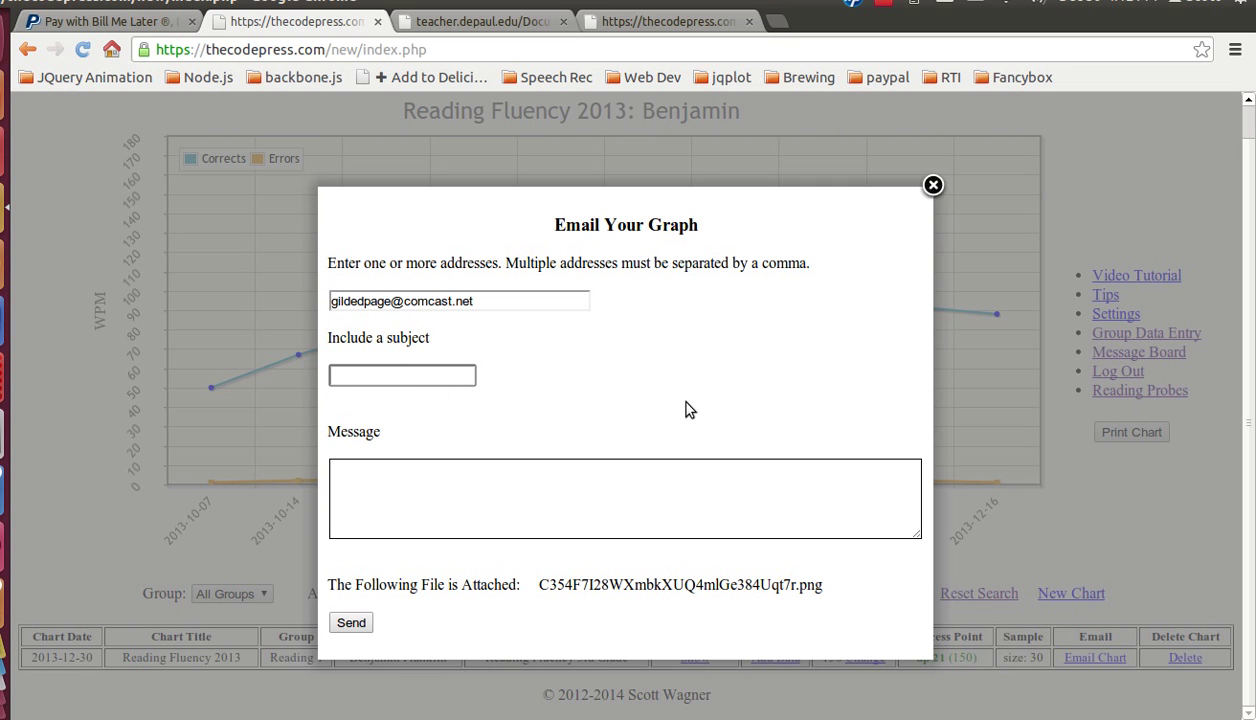
{"action": "type", "text": "Test"}
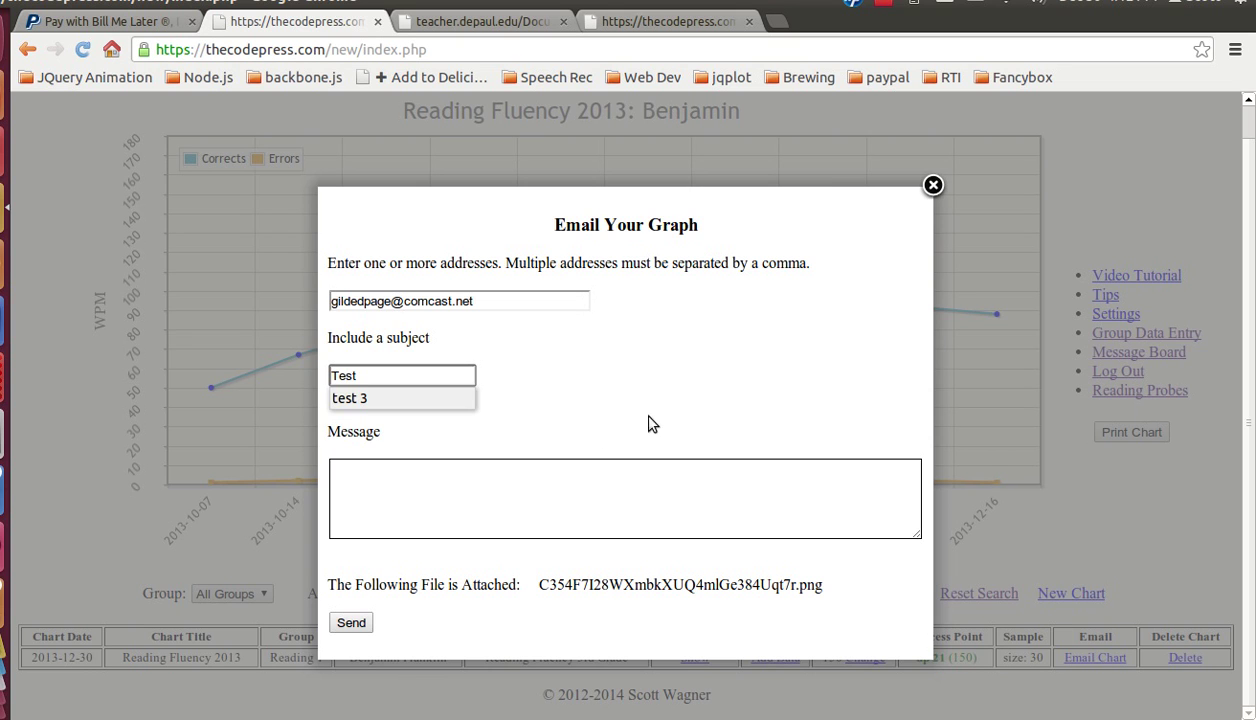
{"action": "left_click", "coordinate": [574, 467]}
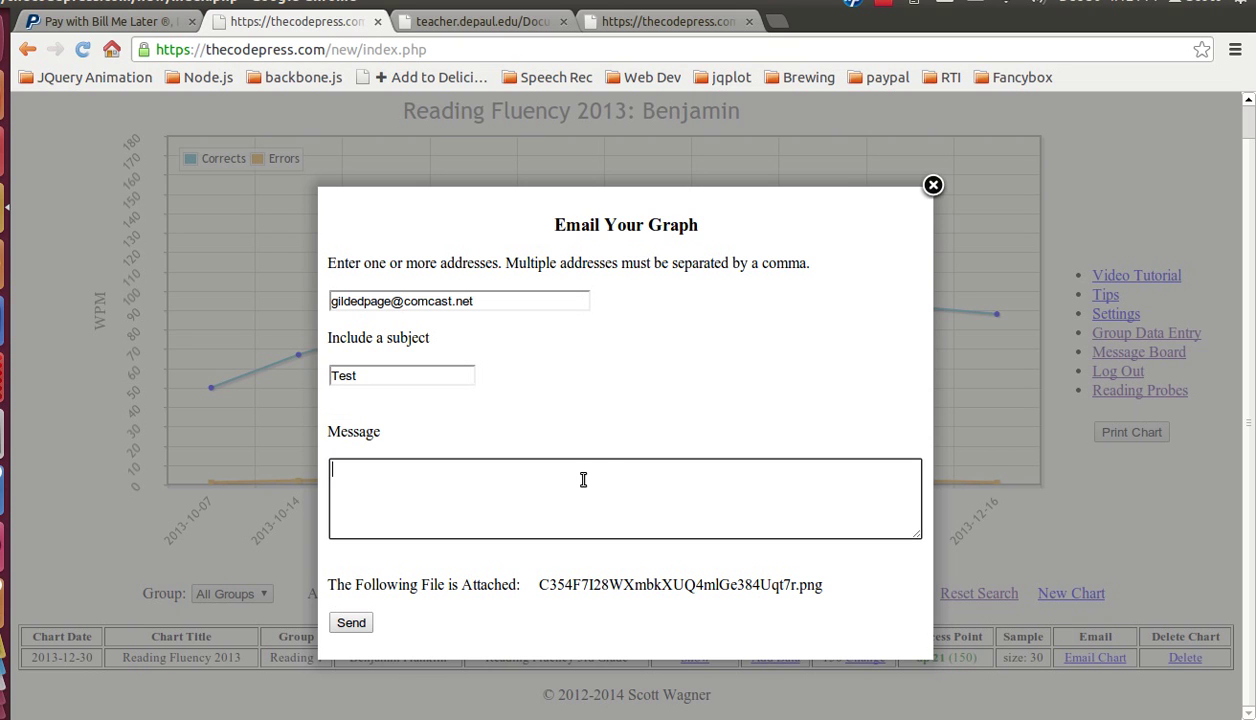
{"action": "type", "text": "Test"}
Step: Remove the stray comma after the recipient address and send the chart
{"action": "left_click", "coordinate": [485, 301]}
{"action": "type", "text": ","}
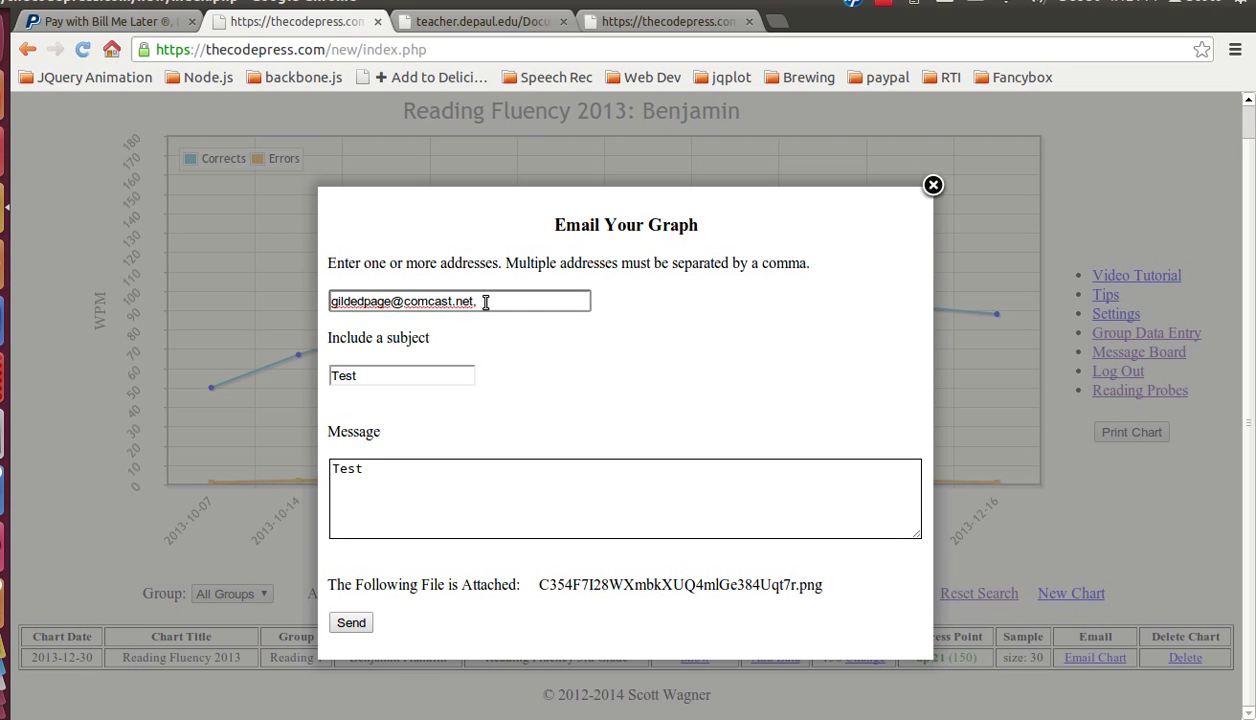
{"action": "key", "text": "BackSpace"}
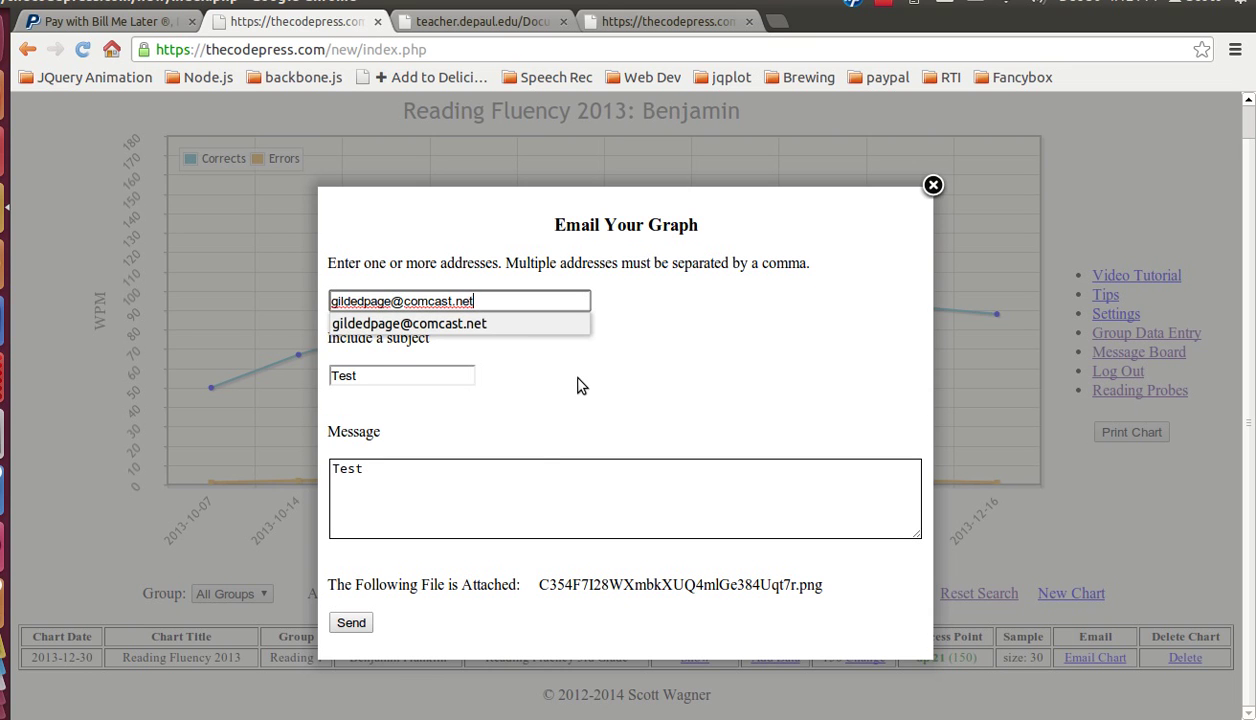
{"action": "left_click", "coordinate": [545, 408]}
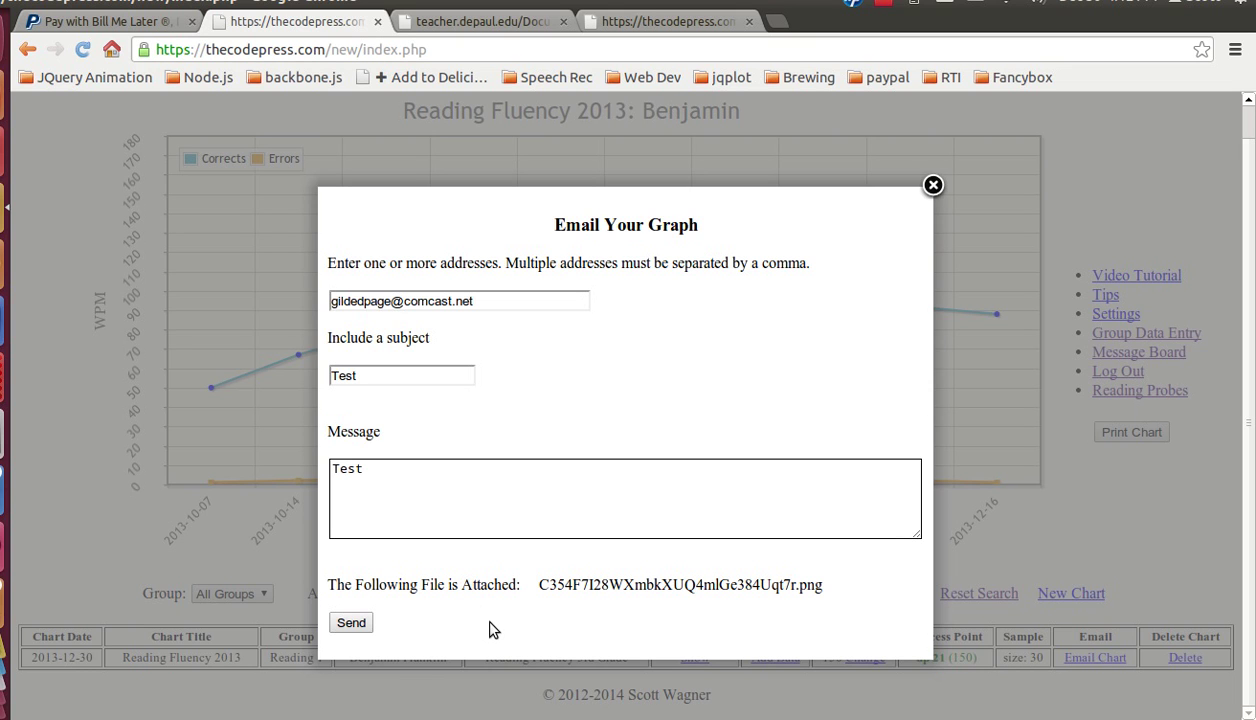
{"action": "left_click", "coordinate": [351, 624]}
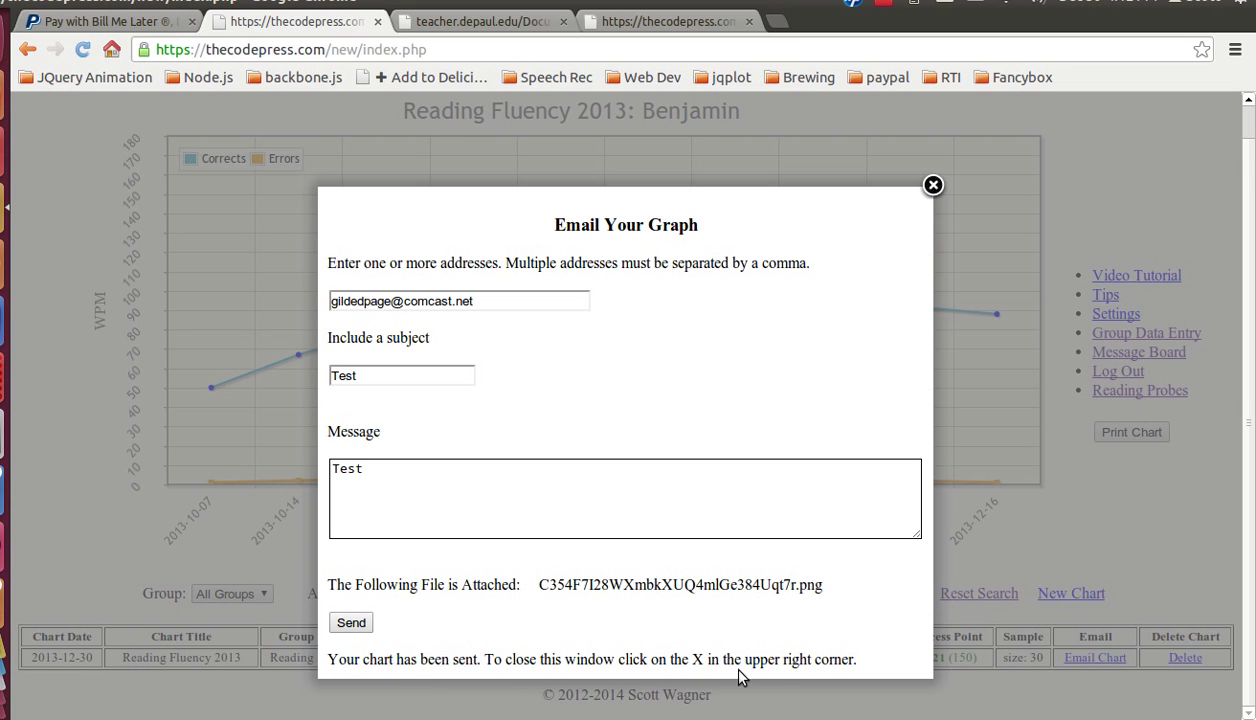
Step: Close the email window, then cancel the chart deletion with NO to keep Reading Fluency 2013
{"action": "left_click", "coordinate": [933, 185]}
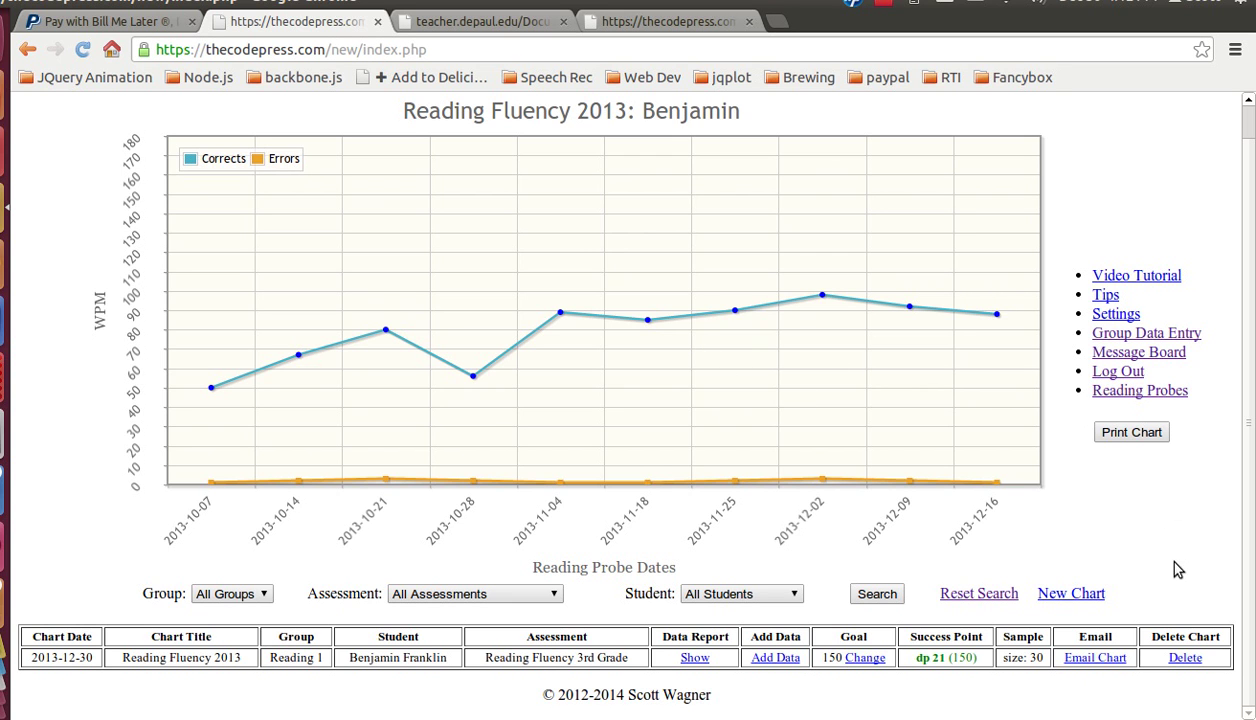
{"action": "left_click", "coordinate": [1185, 660]}
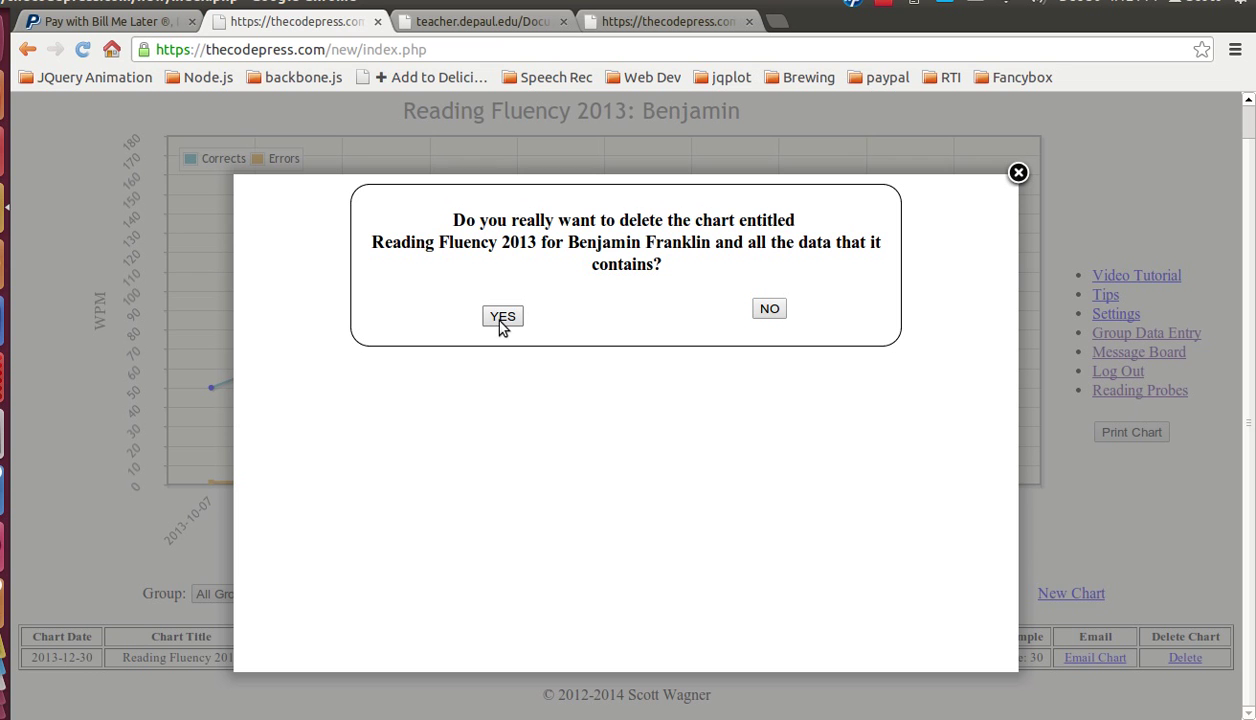
{"action": "left_click", "coordinate": [771, 309]}
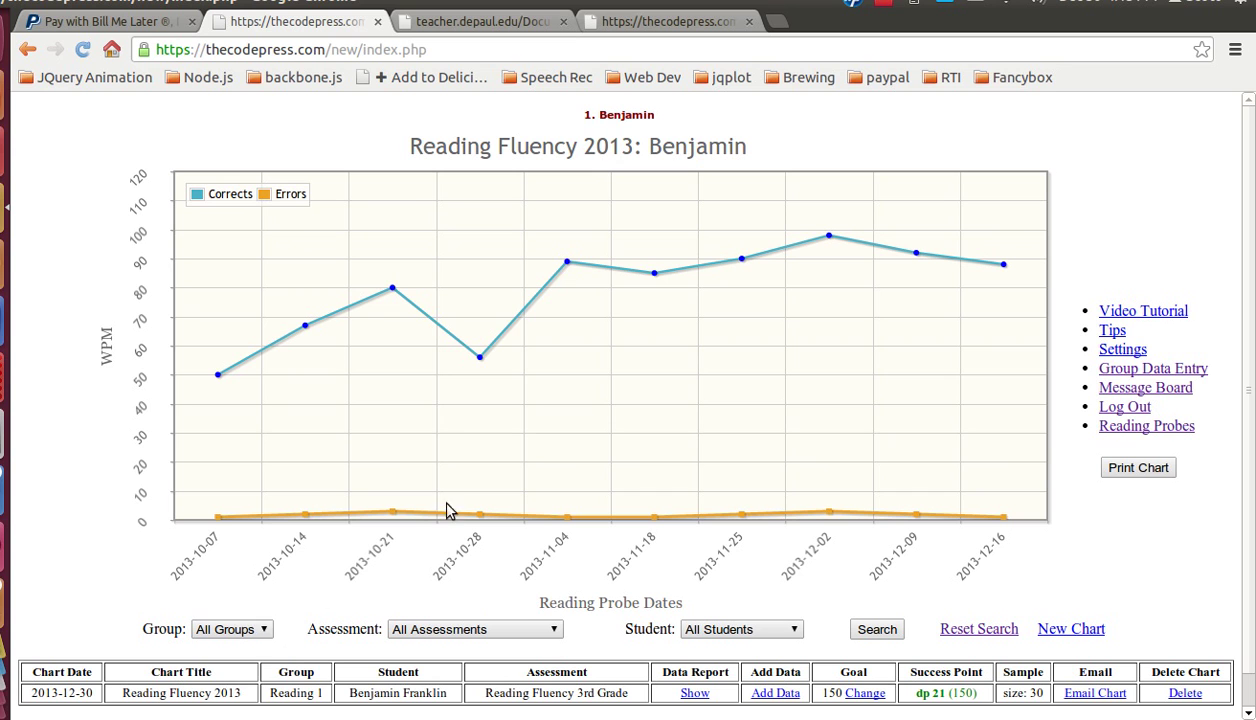
{"action": "left_click", "coordinate": [268, 628]}
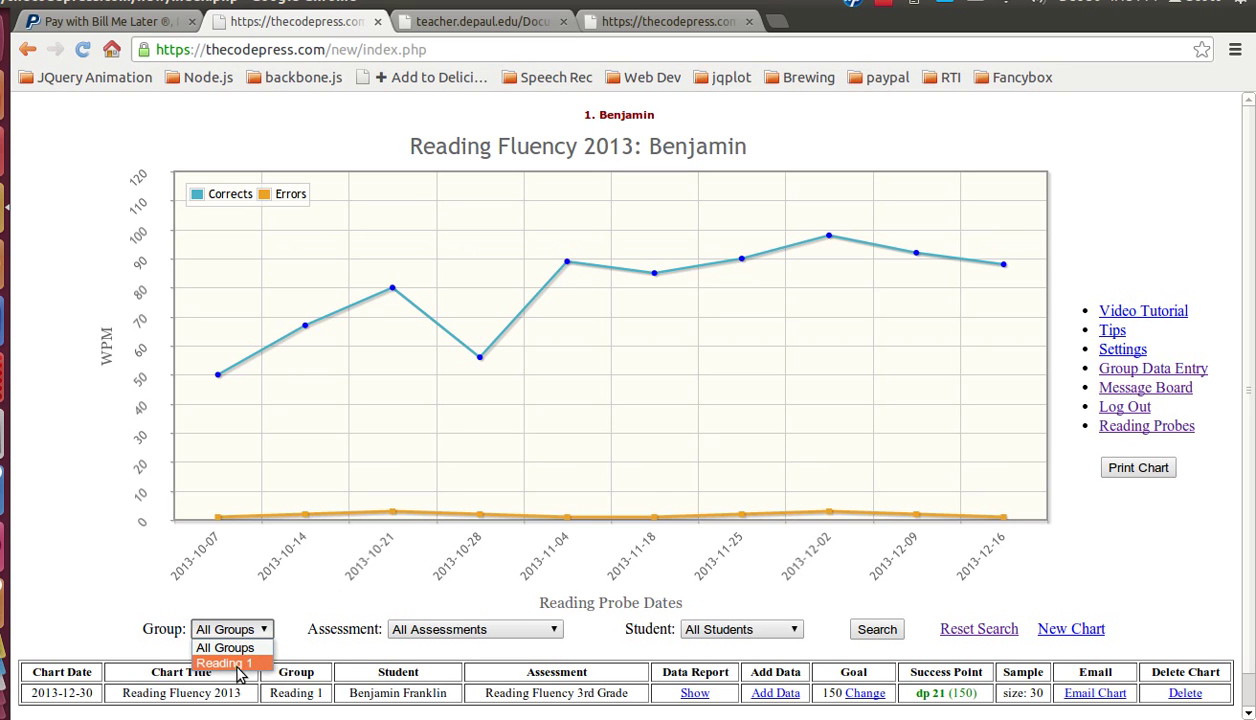
{"action": "left_click", "coordinate": [490, 630]}
{"action": "left_click", "coordinate": [492, 632]}
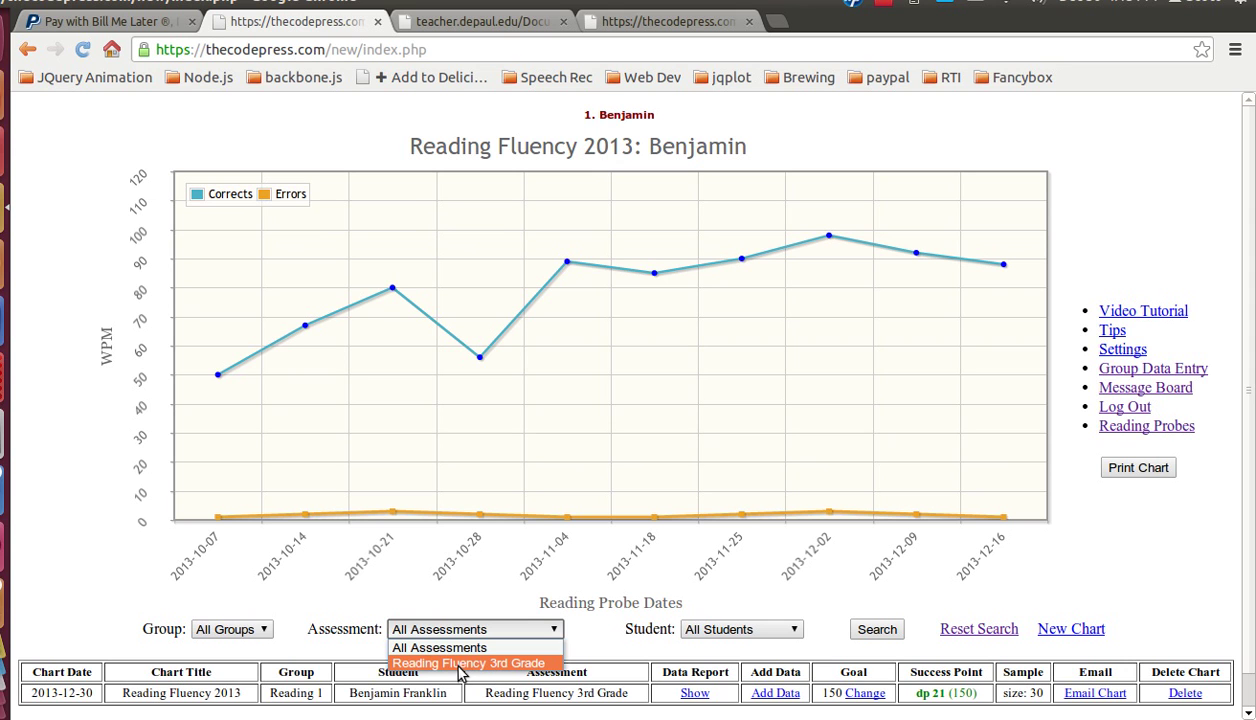
{"action": "left_click", "coordinate": [632, 629]}
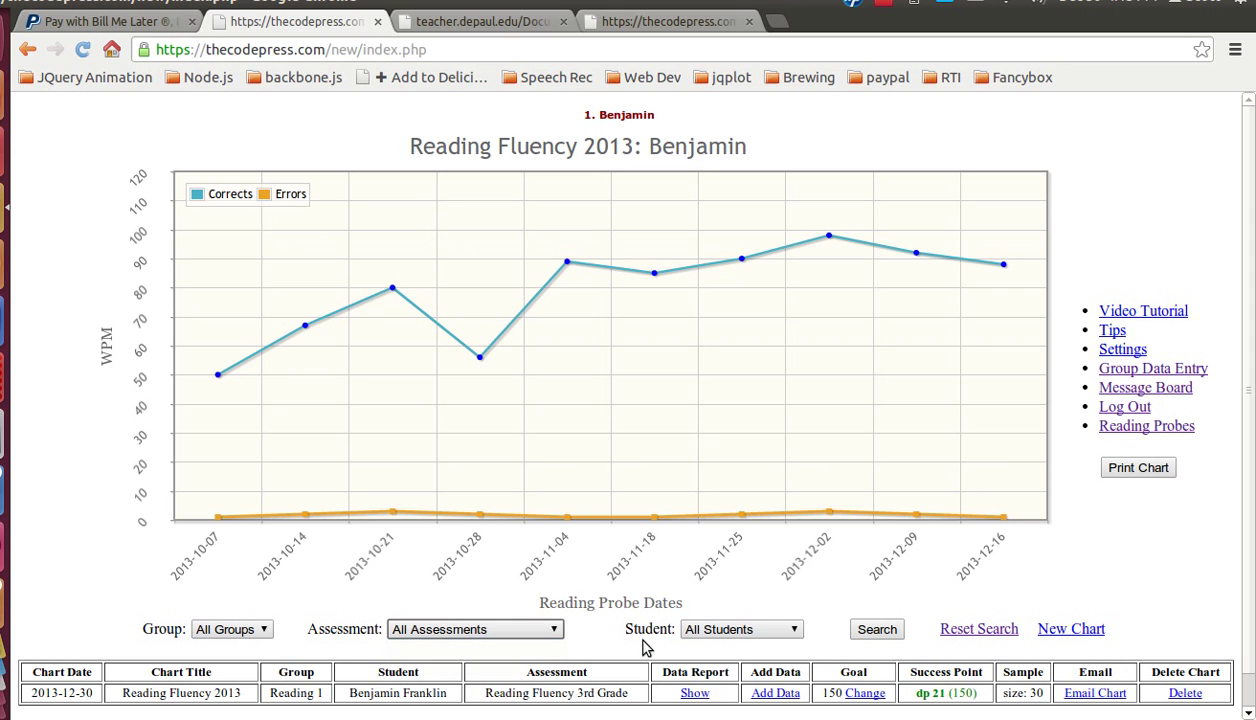
{"action": "left_click", "coordinate": [720, 630]}
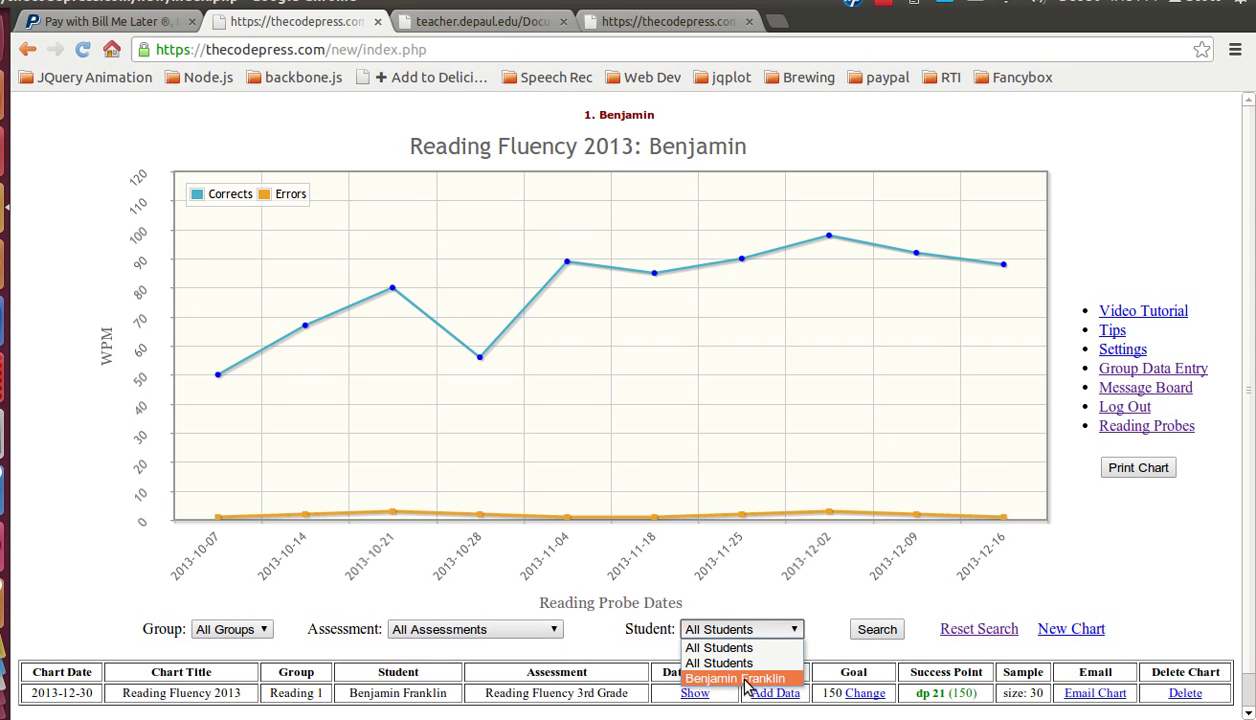
{"action": "left_click", "coordinate": [893, 603]}
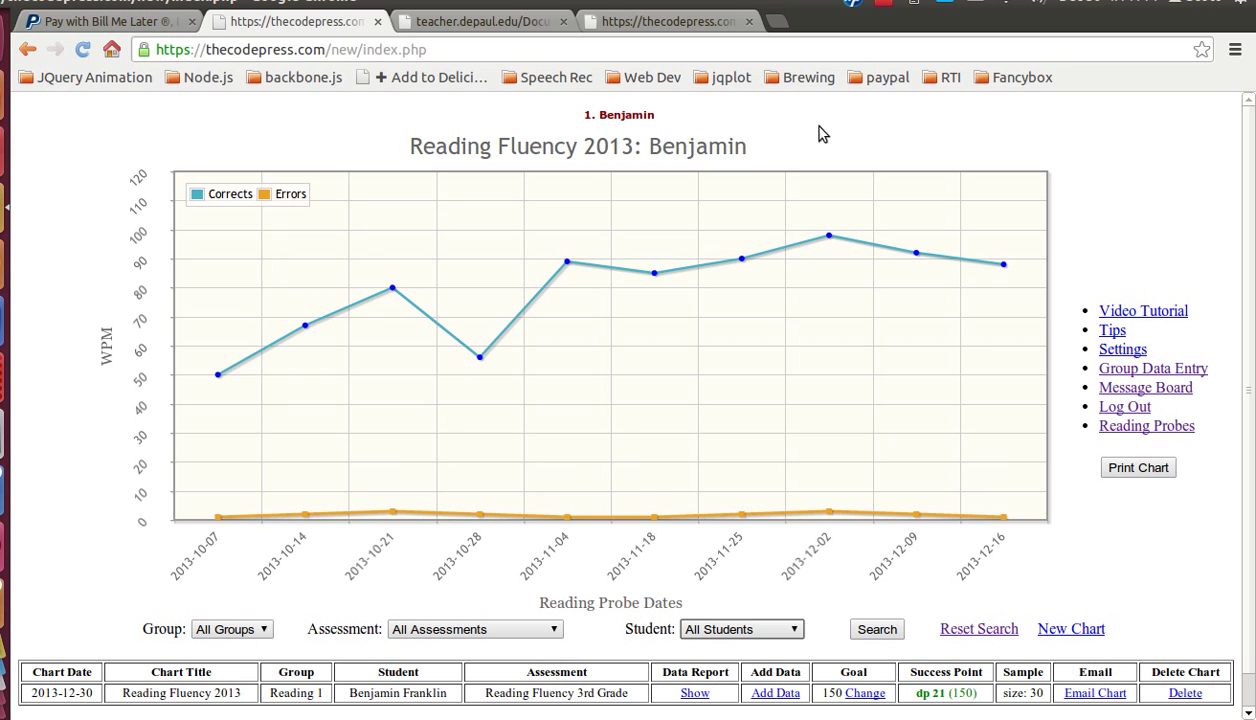
Step: Add the green aim line to the Reading Fluency 2013 chart, with success point dp 21 (150)
{"action": "mouse_move", "coordinate": [640, 118]}
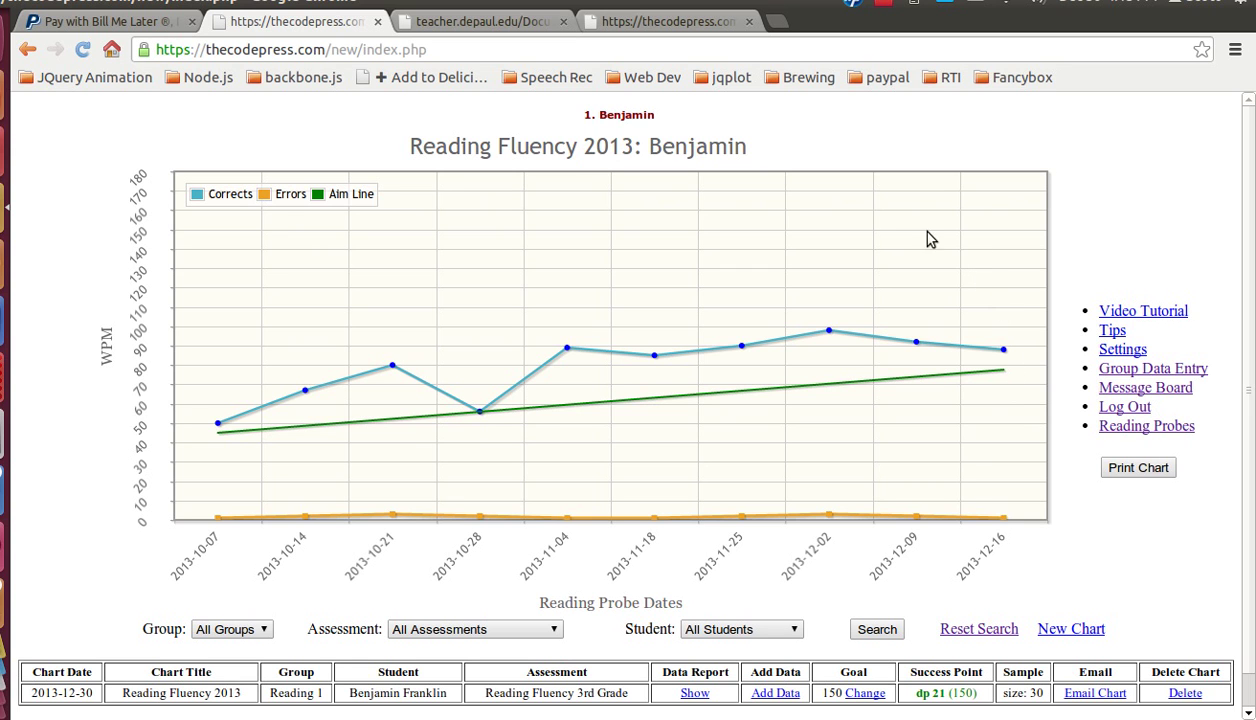
{"action": "mouse_move", "coordinate": [723, 130]}
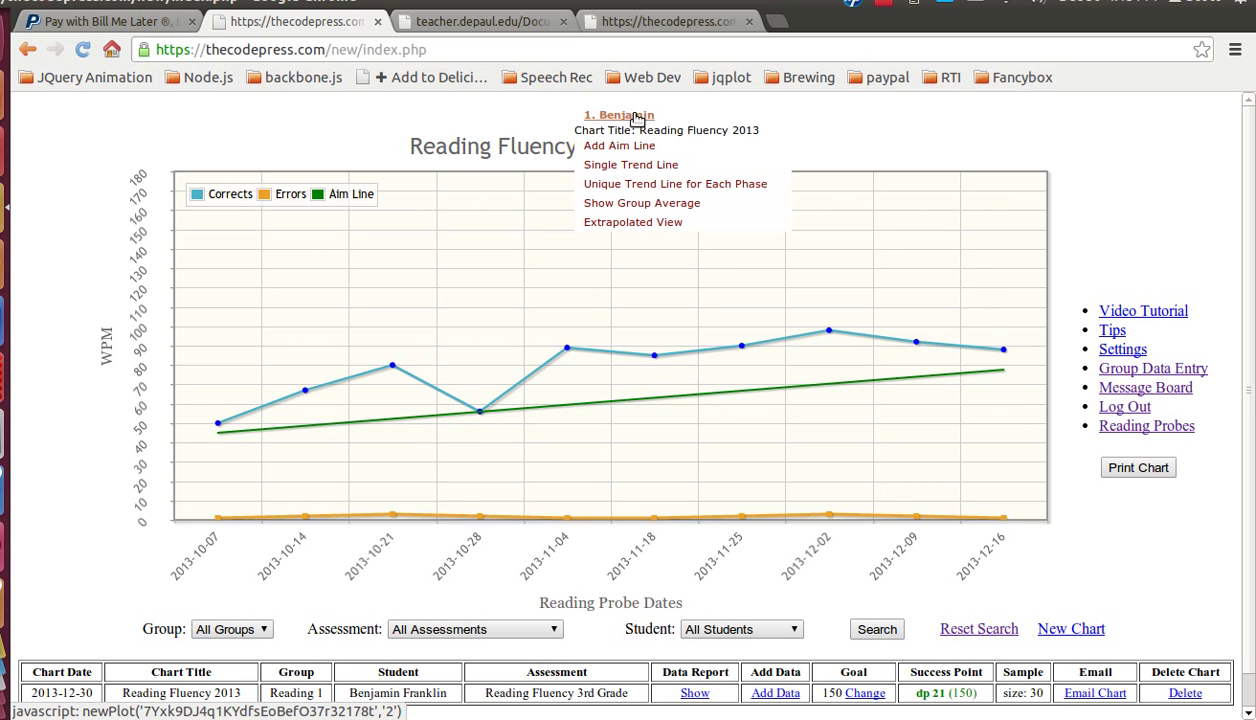
Step: Add a single red trend line fitted through all ten scores
{"action": "left_click", "coordinate": [630, 172]}
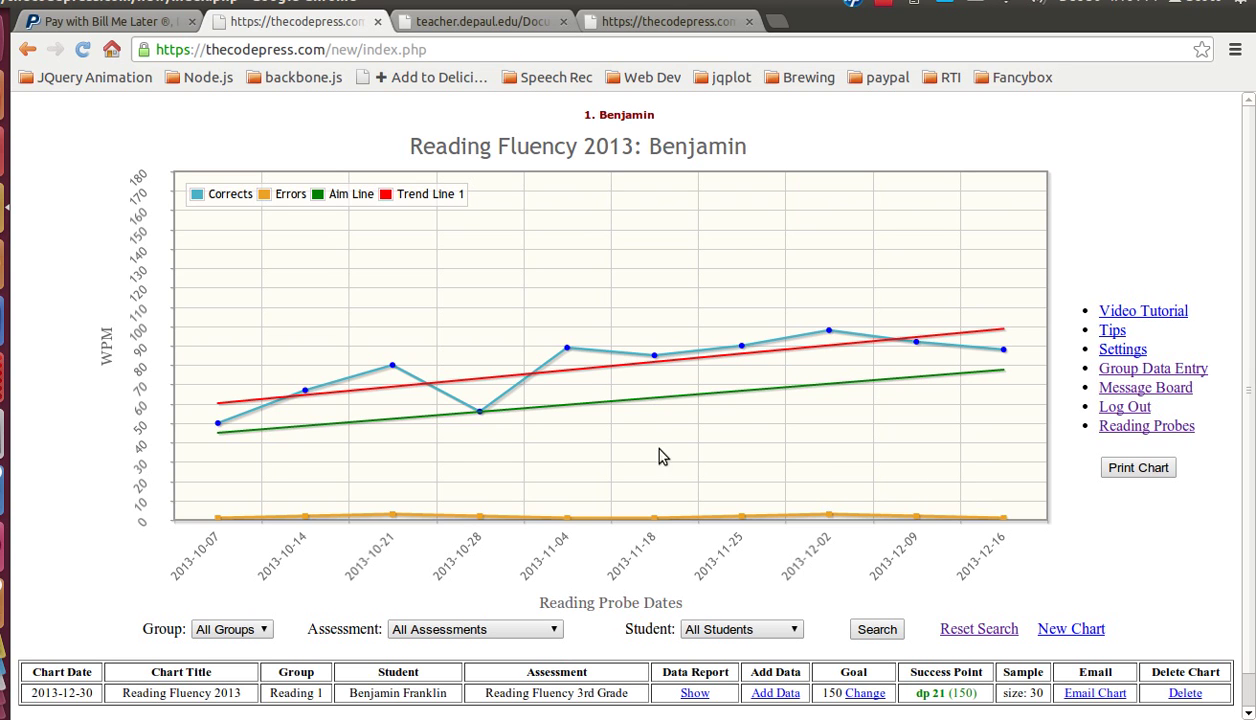
Step: Mark the 2013-11-18 point as a phase change with the note 'Phase change 1'
{"action": "left_click", "coordinate": [654, 355]}
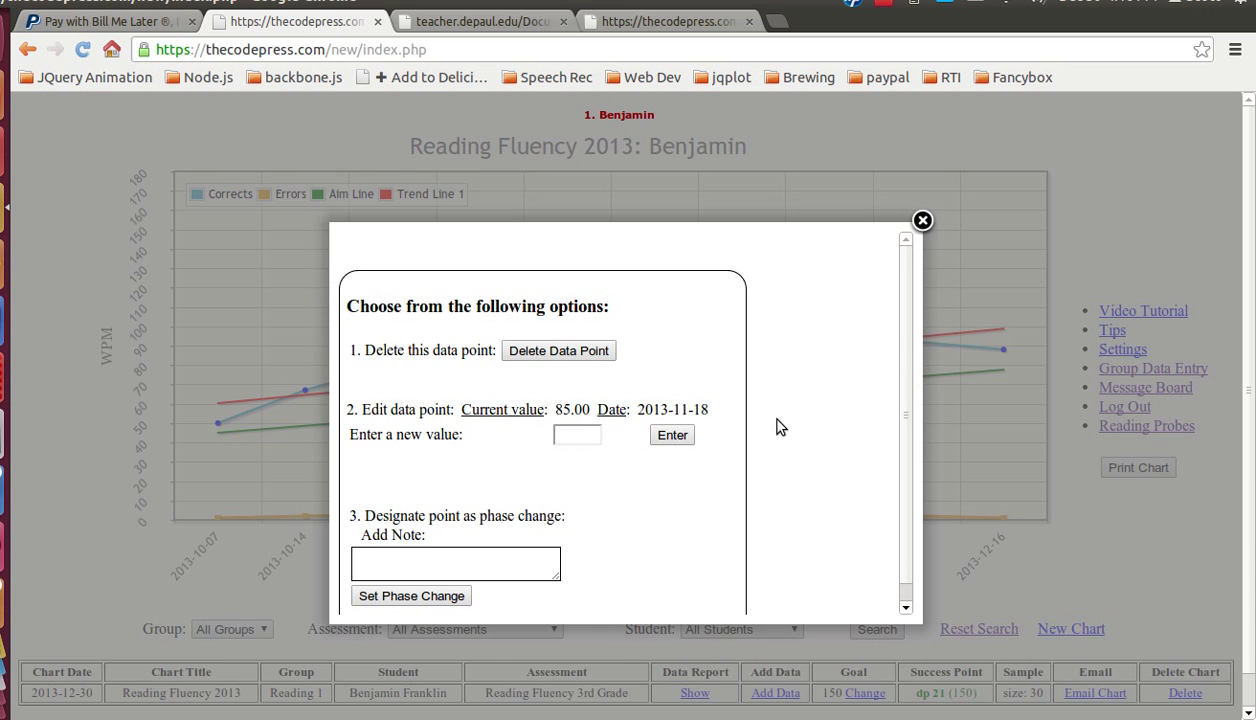
{"action": "scroll", "coordinate": [767, 434], "scroll_direction": "down", "scroll_amount": 1}
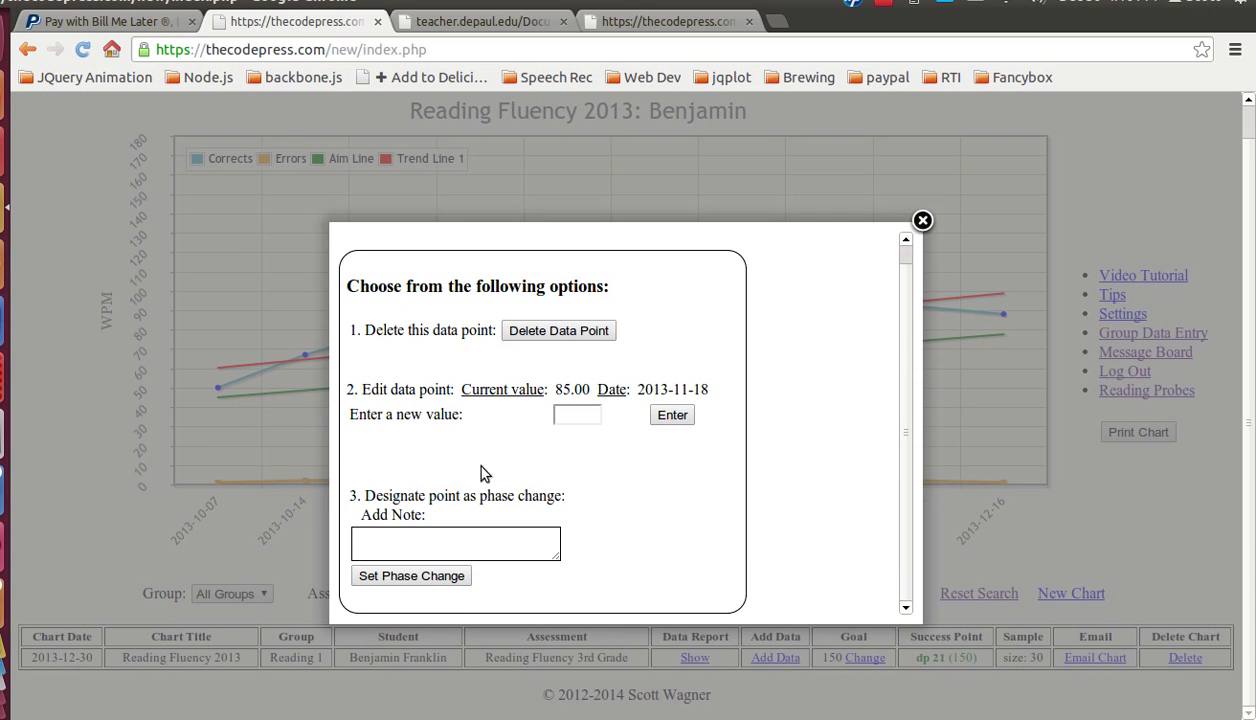
{"action": "left_click", "coordinate": [583, 417]}
{"action": "left_click", "coordinate": [498, 552]}
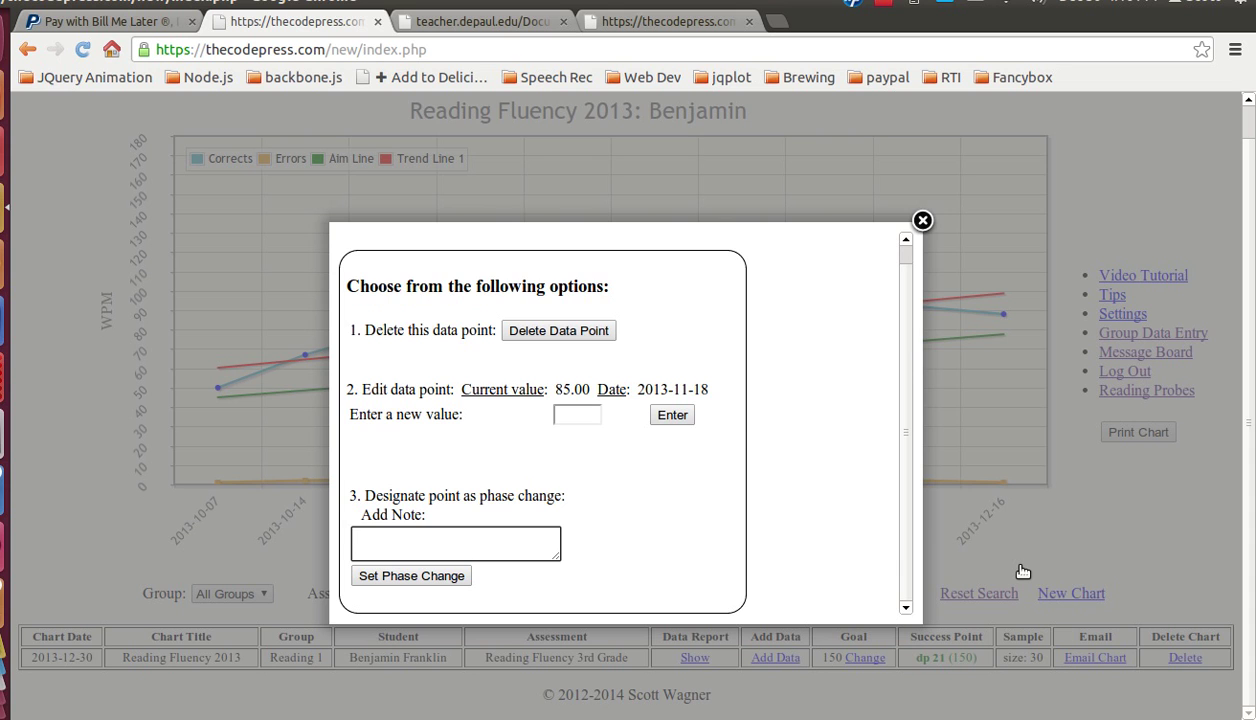
{"action": "type", "text": "Phase change 1"}
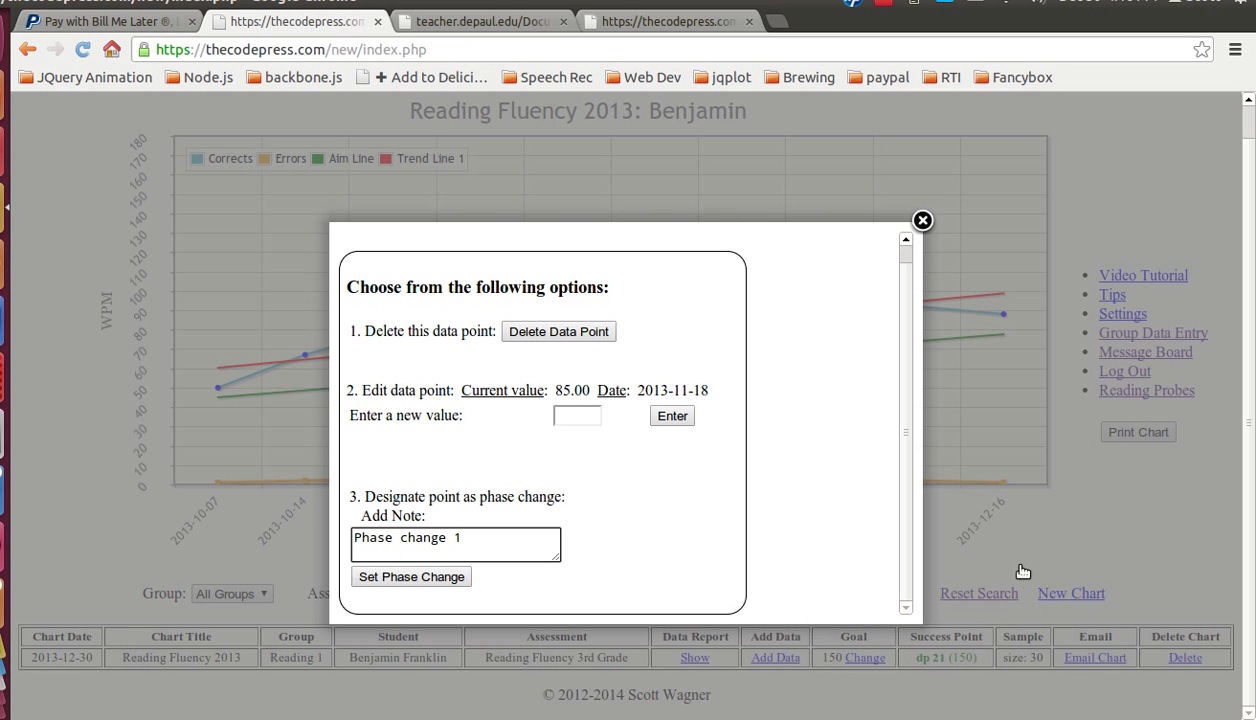
{"action": "left_click", "coordinate": [441, 580]}
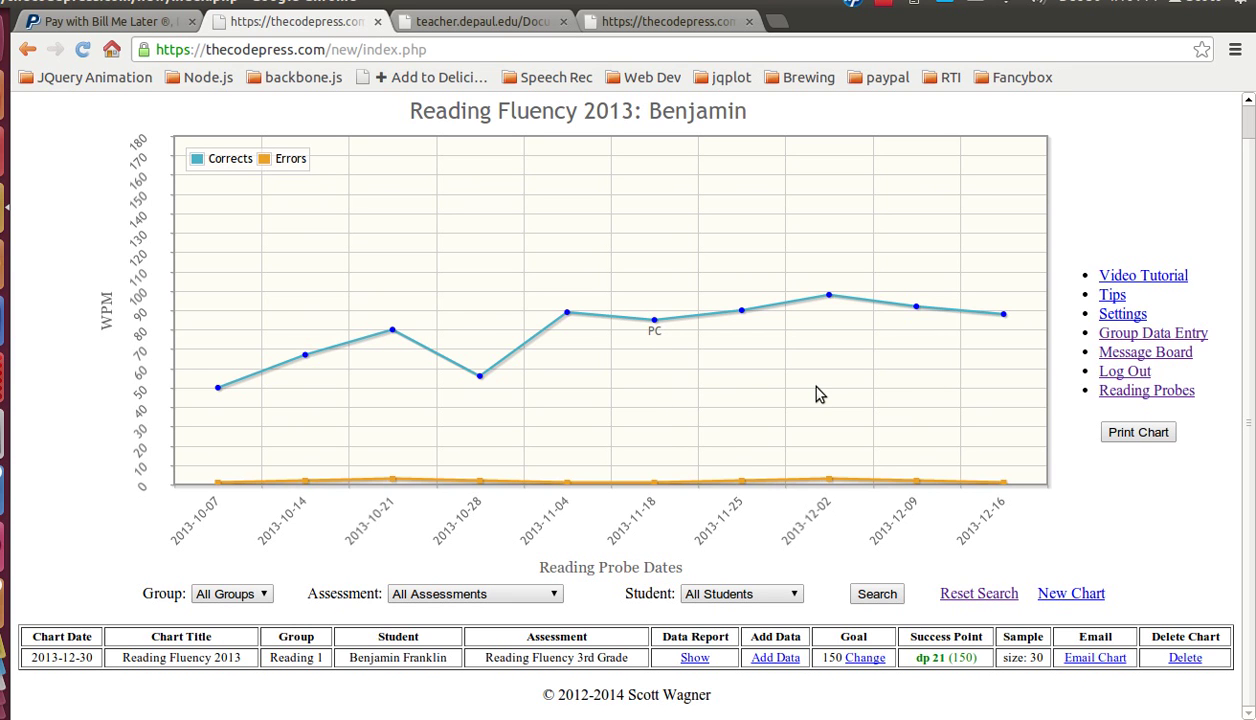
Step: Reopen the 2013-11-18 point's options to verify the phase change, then close them
{"action": "left_click", "coordinate": [653, 323]}
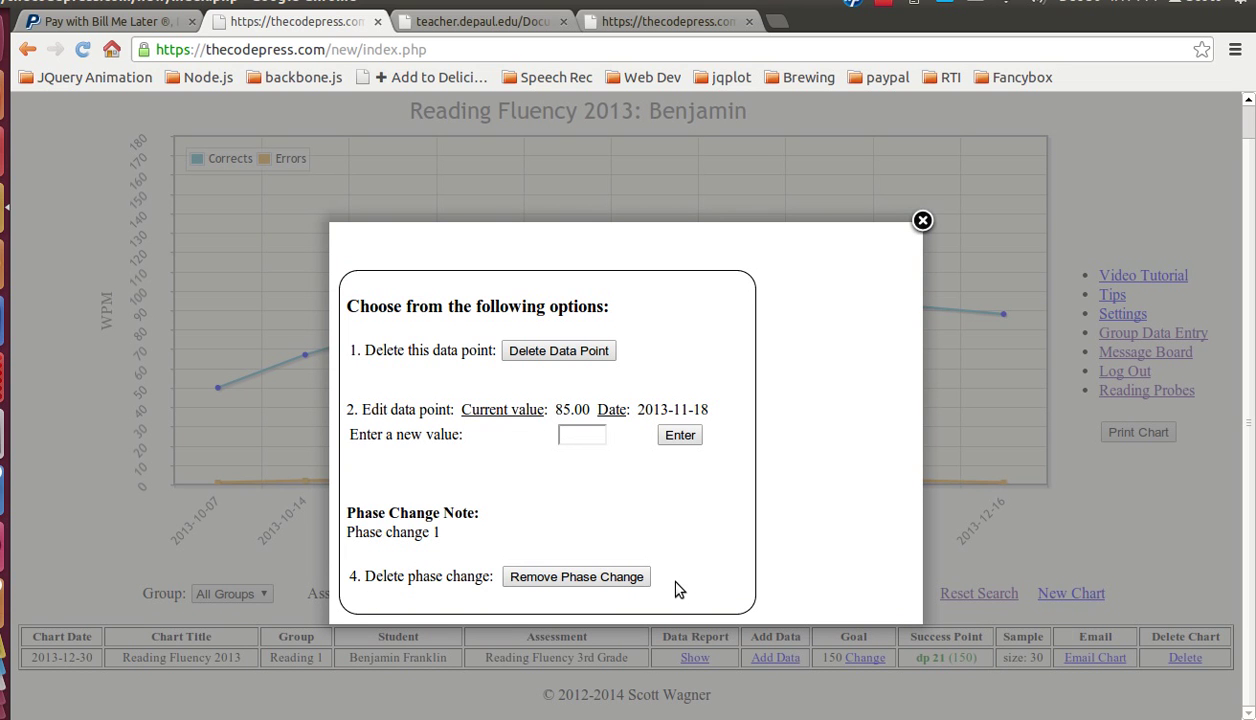
{"action": "left_click", "coordinate": [922, 221]}
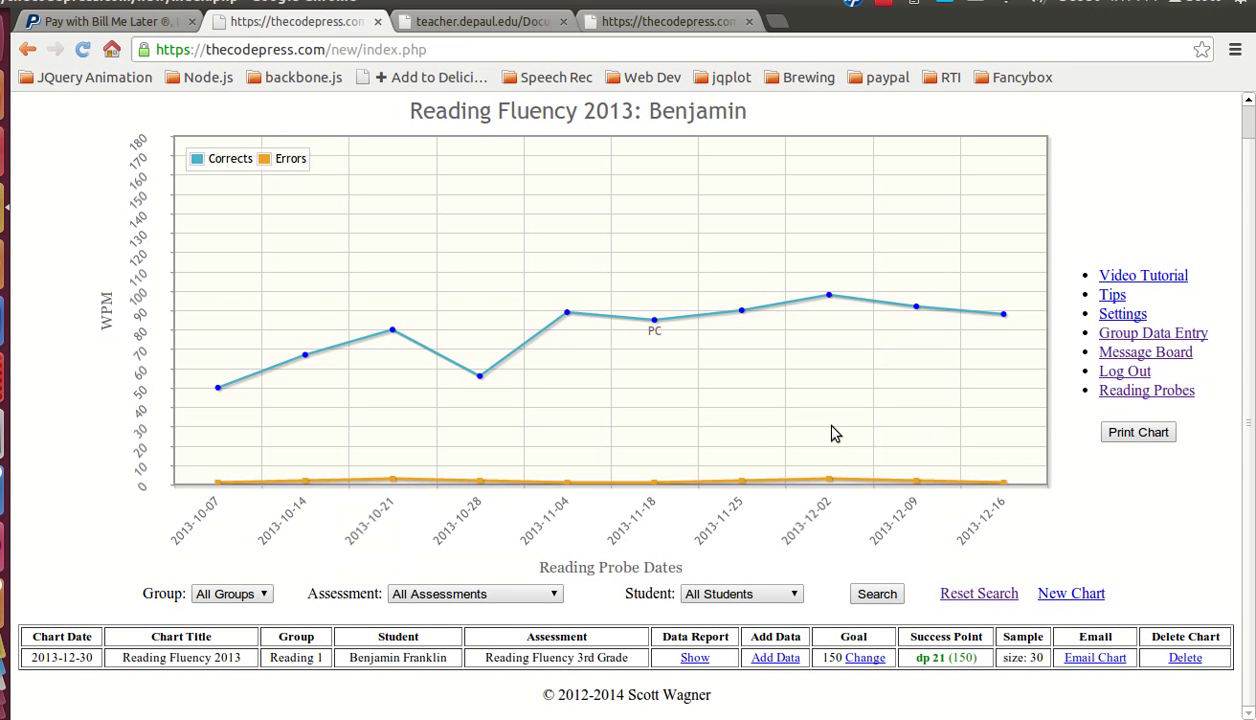
{"action": "scroll", "coordinate": [1006, 213], "scroll_direction": "up", "scroll_amount": 1}
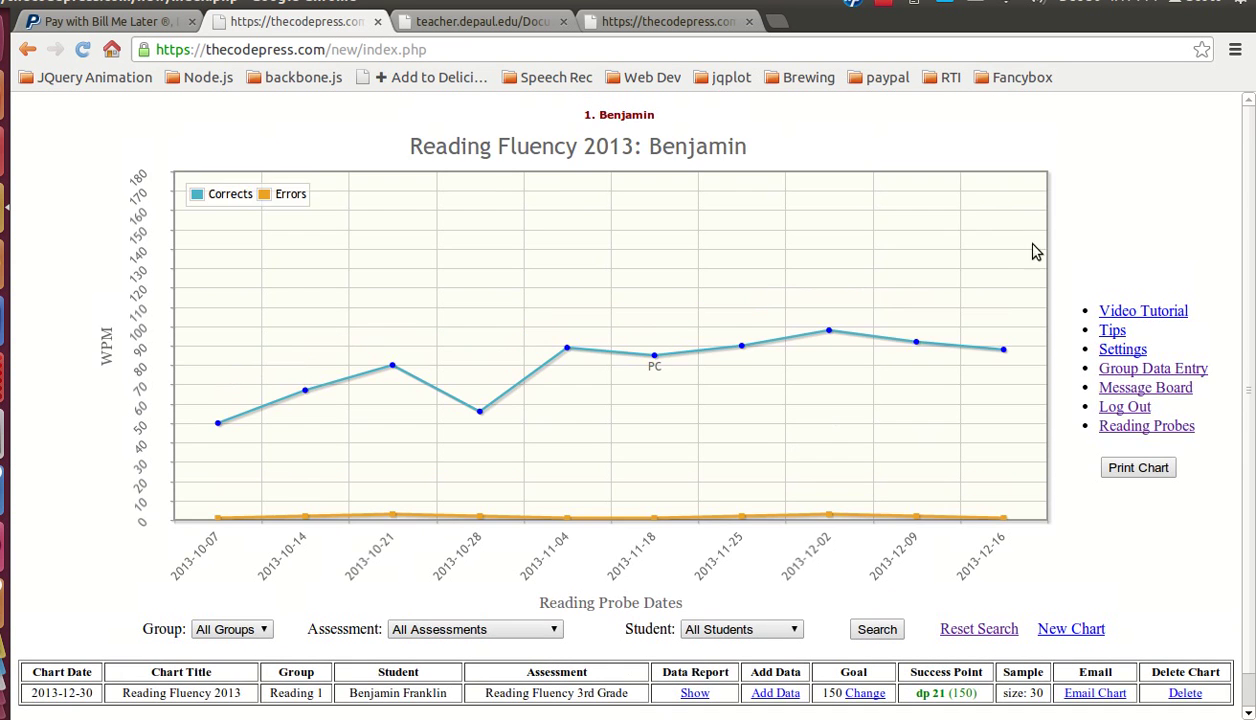
Step: Show separate trend lines before and after the 2013-11-18 phase change
{"action": "mouse_move", "coordinate": [630, 117]}
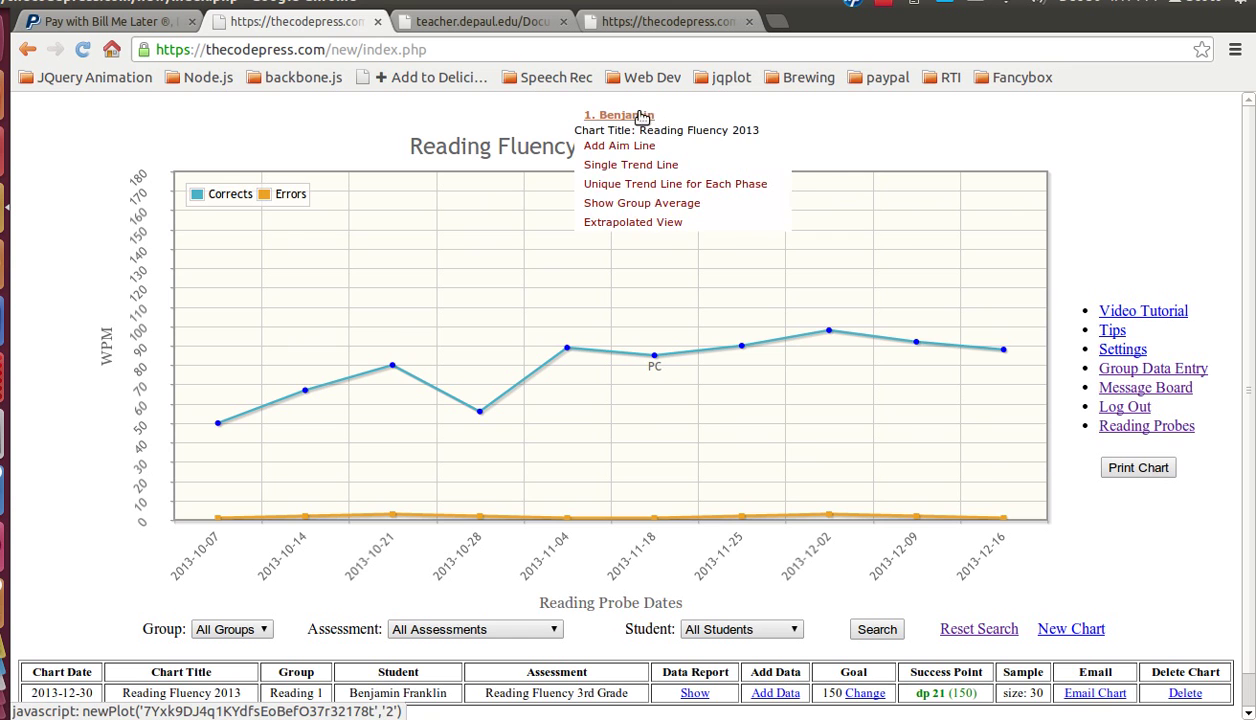
{"action": "left_click", "coordinate": [679, 190]}
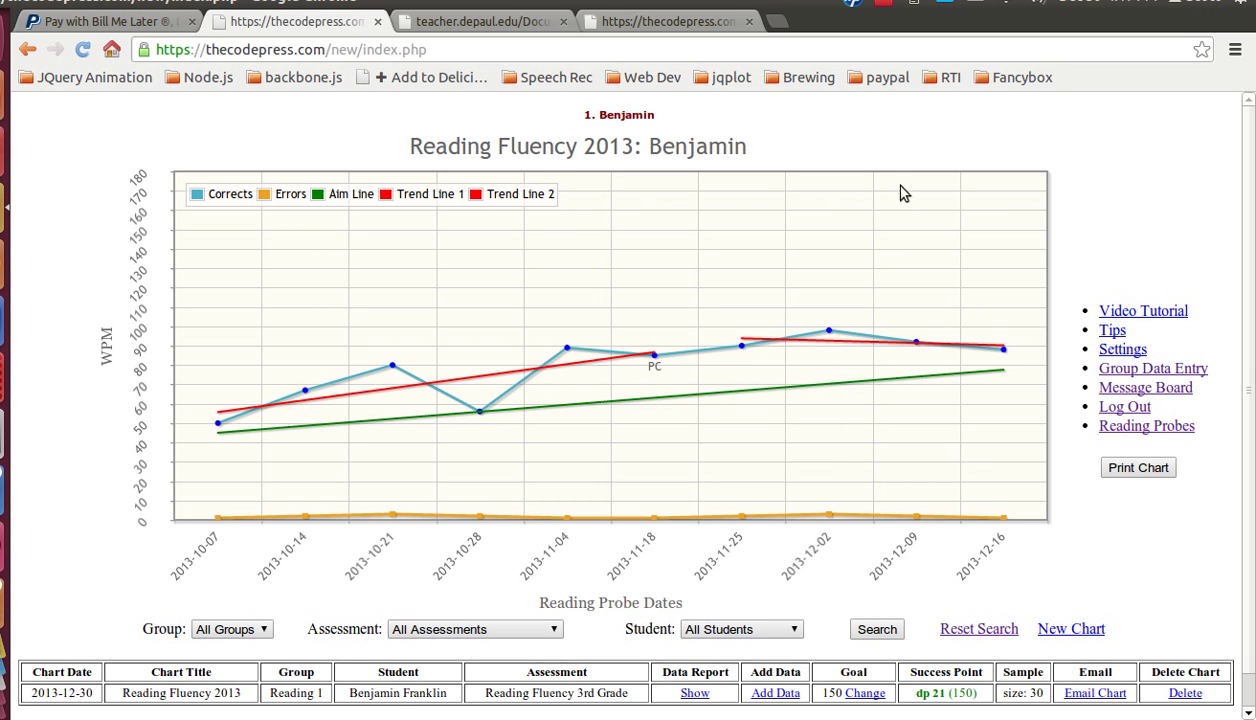
{"action": "mouse_move", "coordinate": [628, 118]}
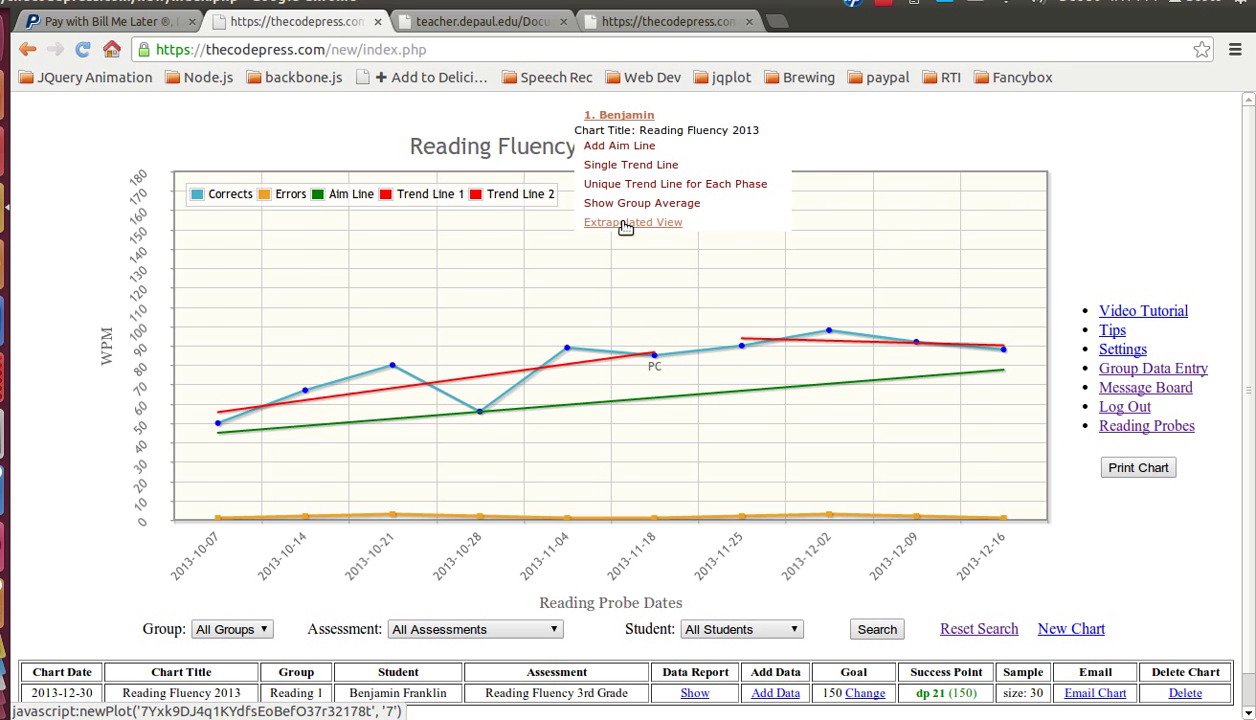
Step: Switch the student's chart to the Extrapolated View
{"action": "left_click", "coordinate": [624, 224]}
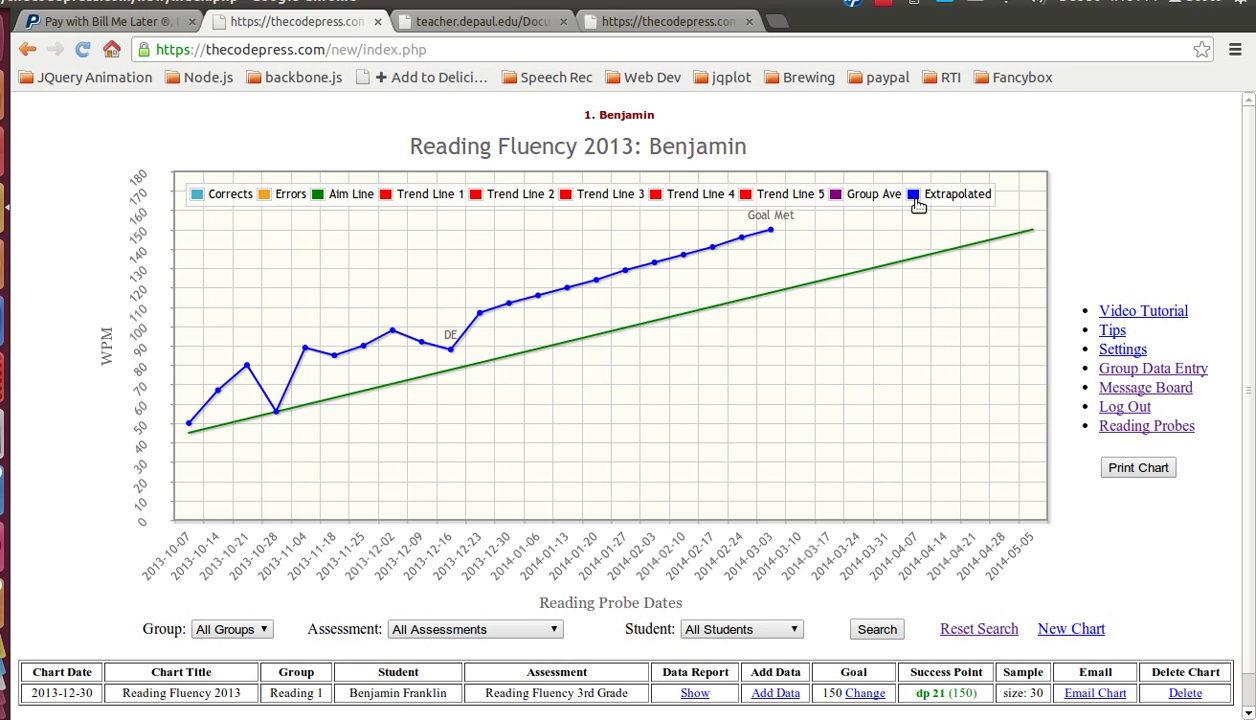
Step: Redraw the basic Corrects and Errors chart, then go to the Reading Probes page
{"action": "left_click", "coordinate": [618, 118]}
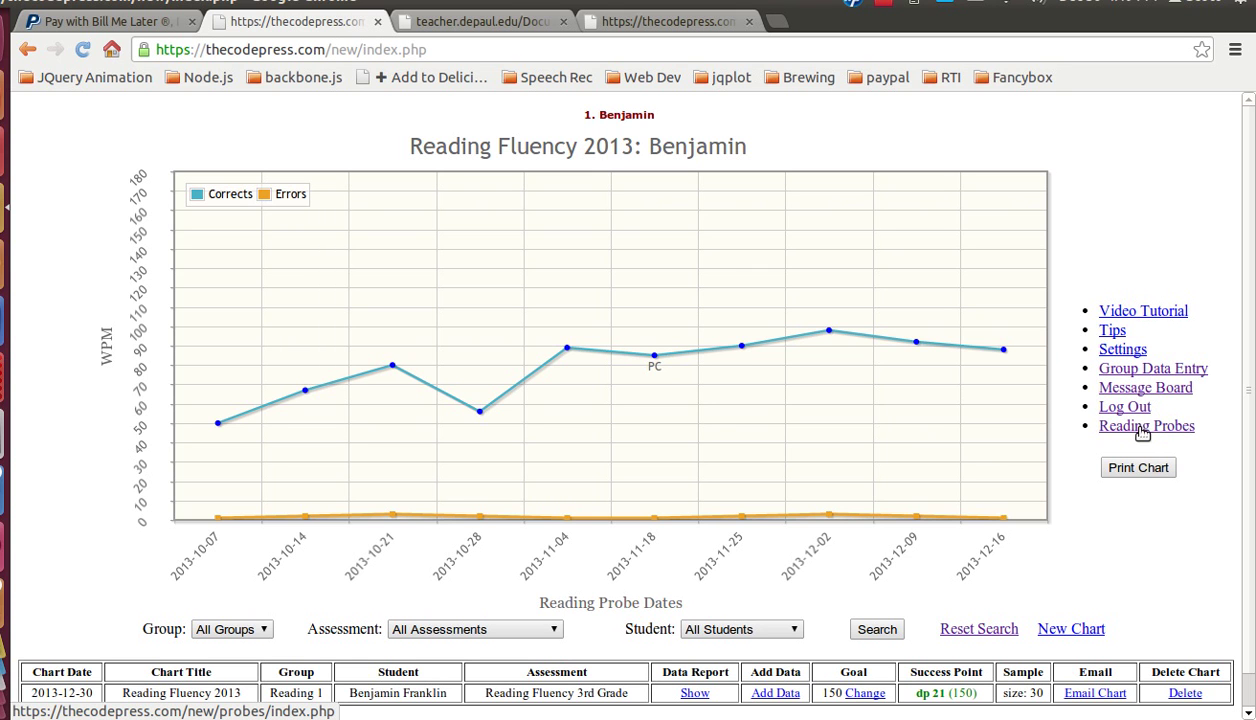
{"action": "left_click", "coordinate": [1133, 432]}
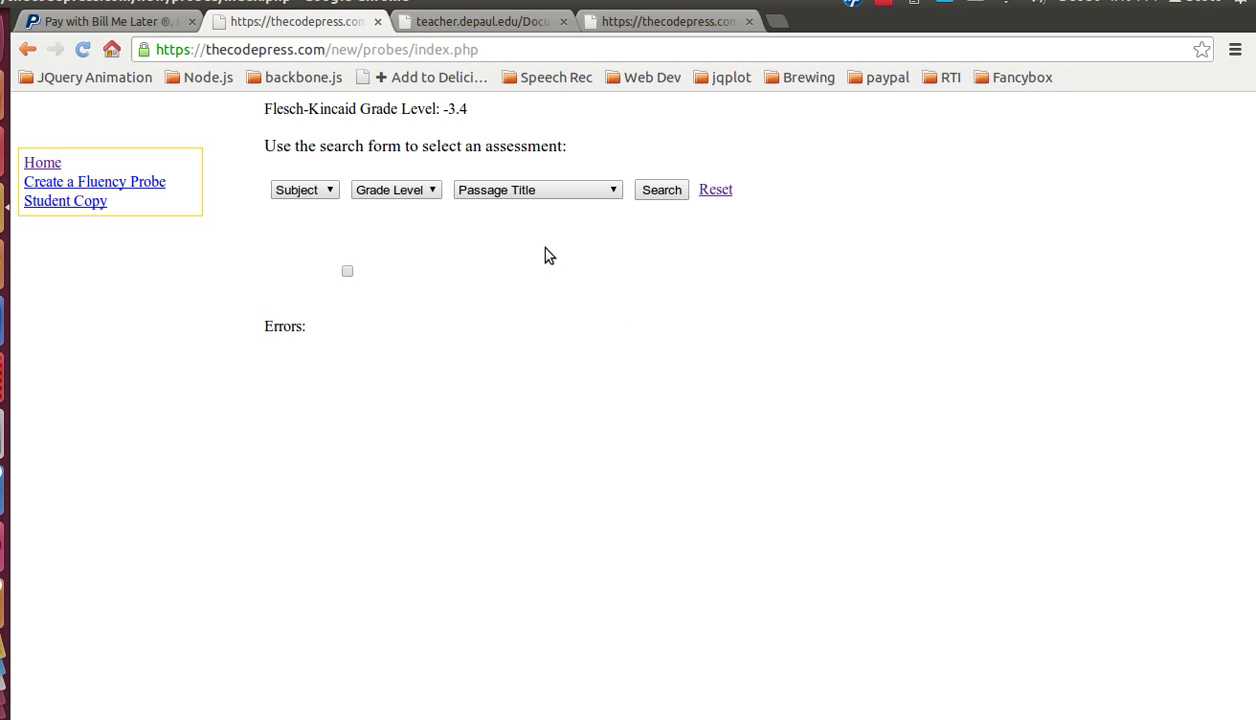
Step: Switch to the browser tab showing 'The Boy Who Cried Wolf!' PDF passage
{"action": "left_click", "coordinate": [494, 25]}
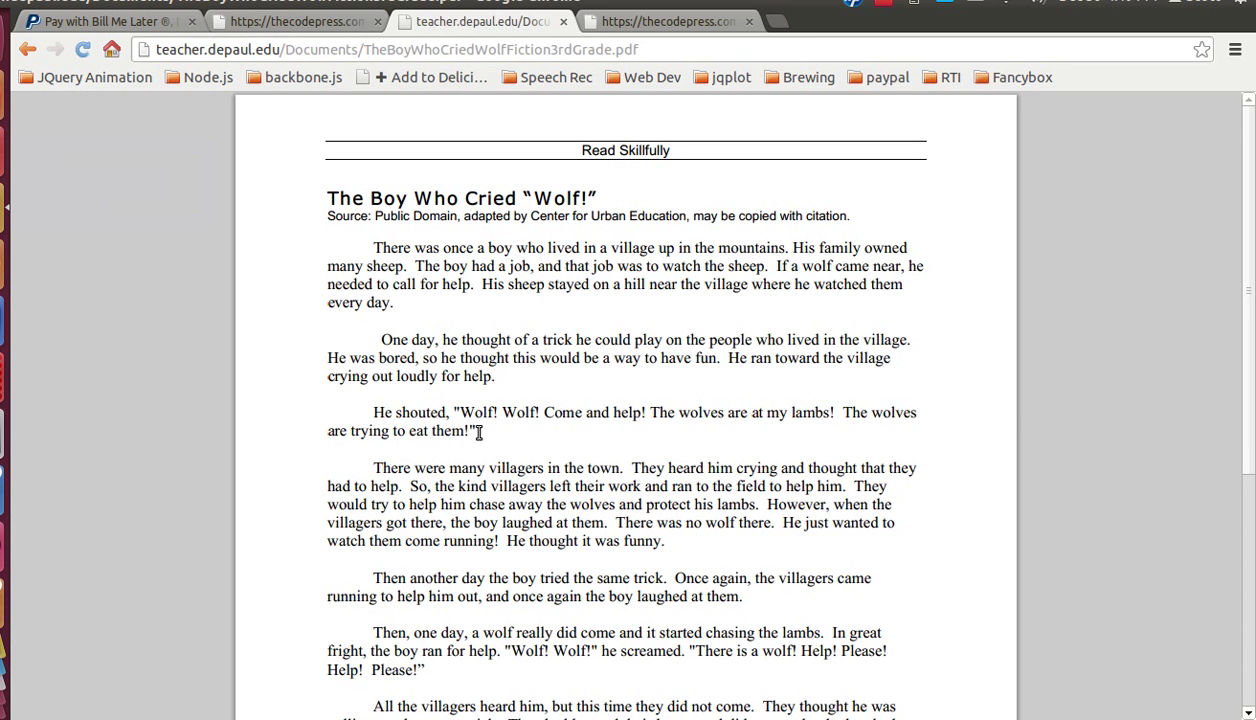
Step: Copy the wolf story's first three paragraphs and return to the reading probes tab
{"action": "left_click_drag", "start_coordinate": [486, 431], "coordinate": [366, 242]}
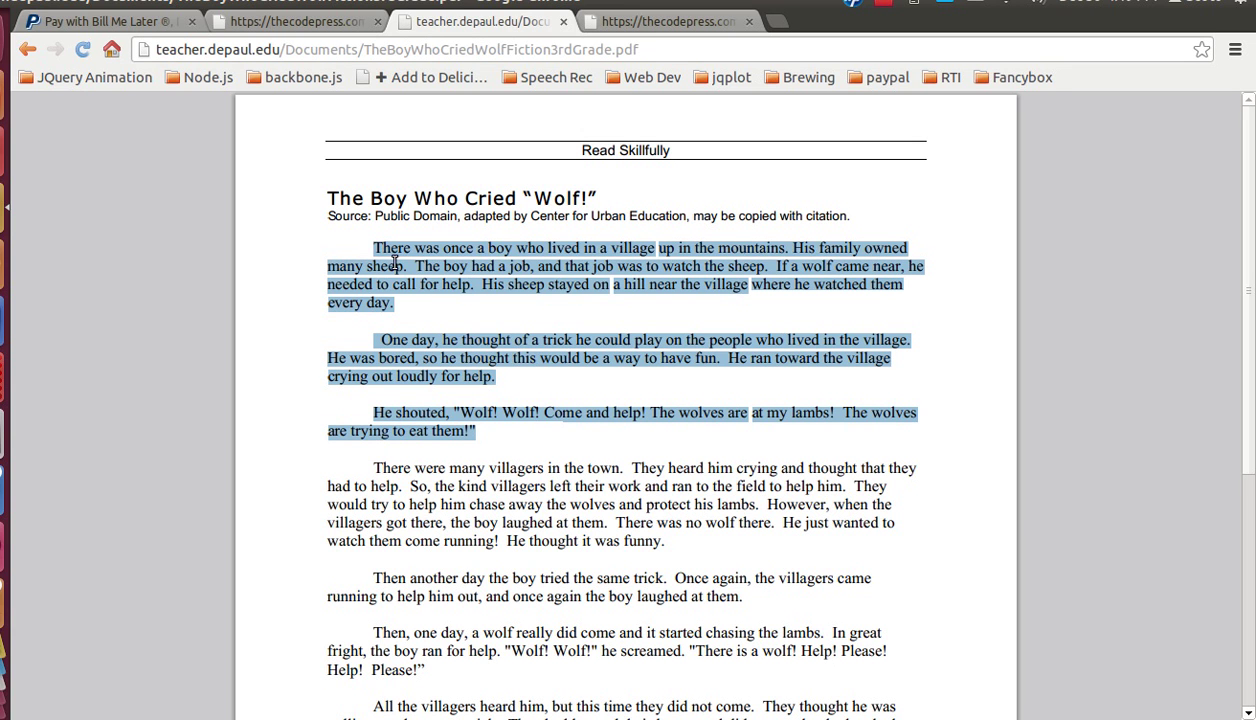
{"action": "right_click", "coordinate": [408, 260]}
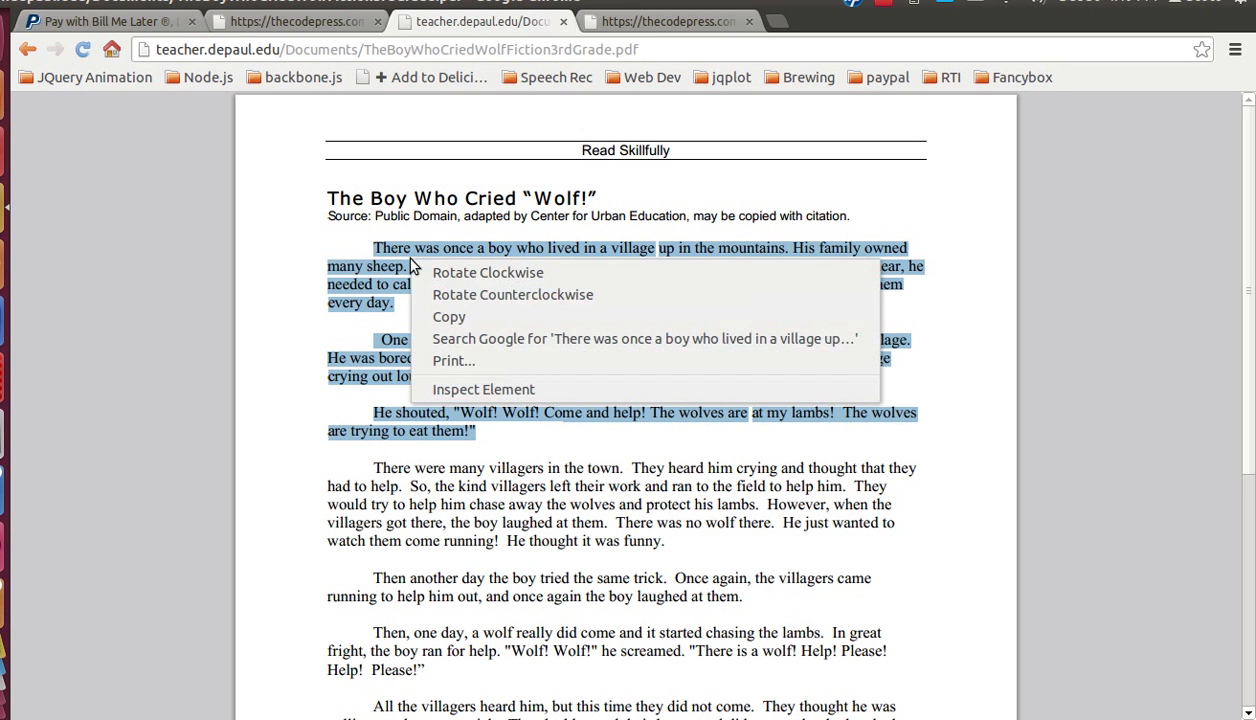
{"action": "left_click", "coordinate": [466, 318]}
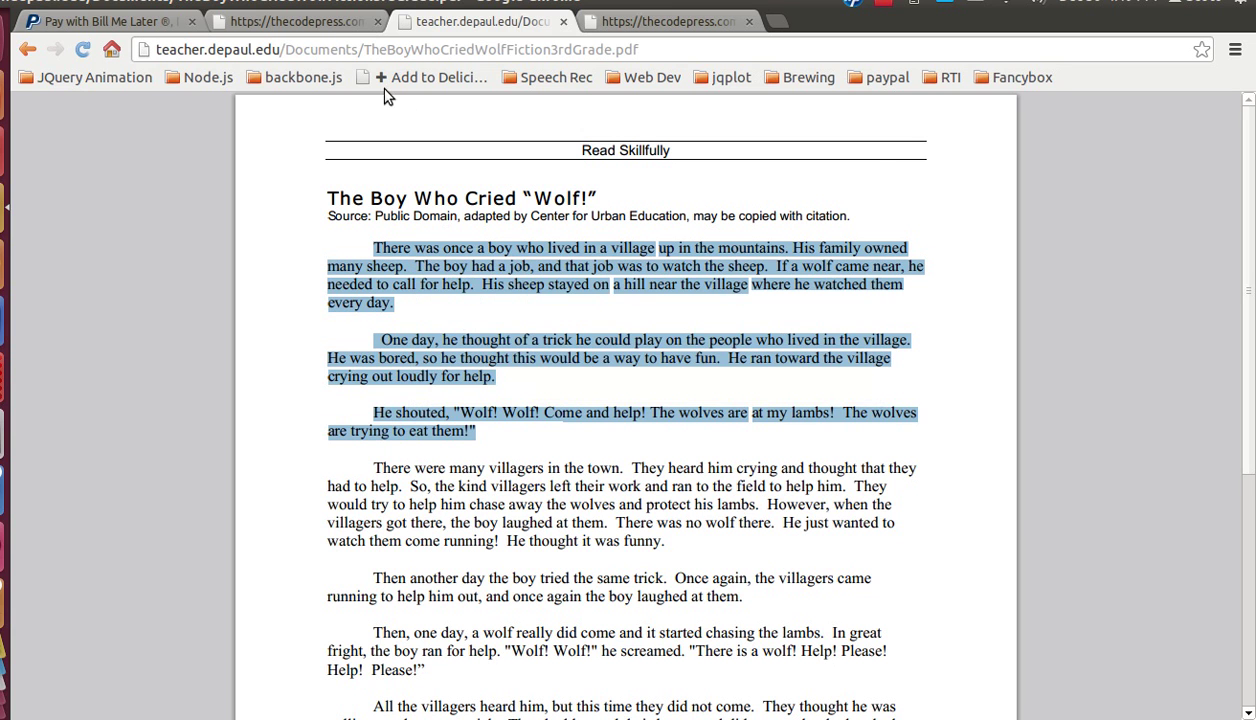
{"action": "left_click", "coordinate": [320, 30]}
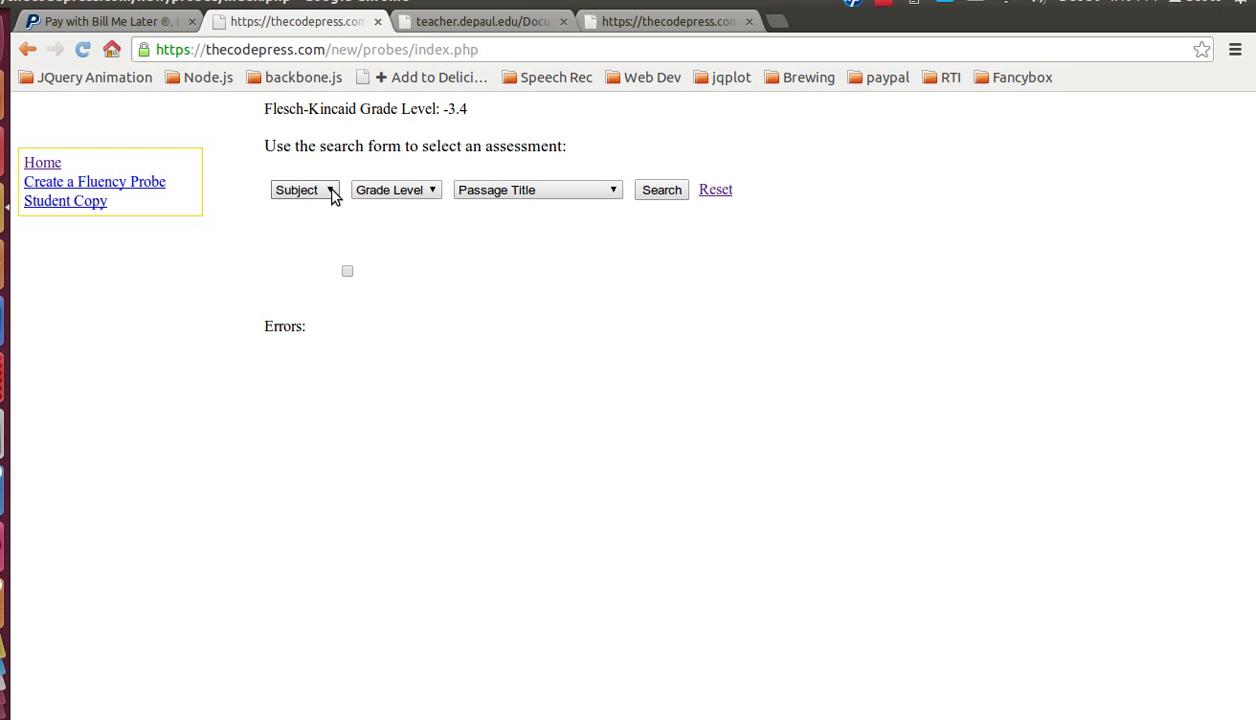
Step: Search for the Horses passage with subject Equines and grade level 14-14
{"action": "left_click", "coordinate": [322, 190]}
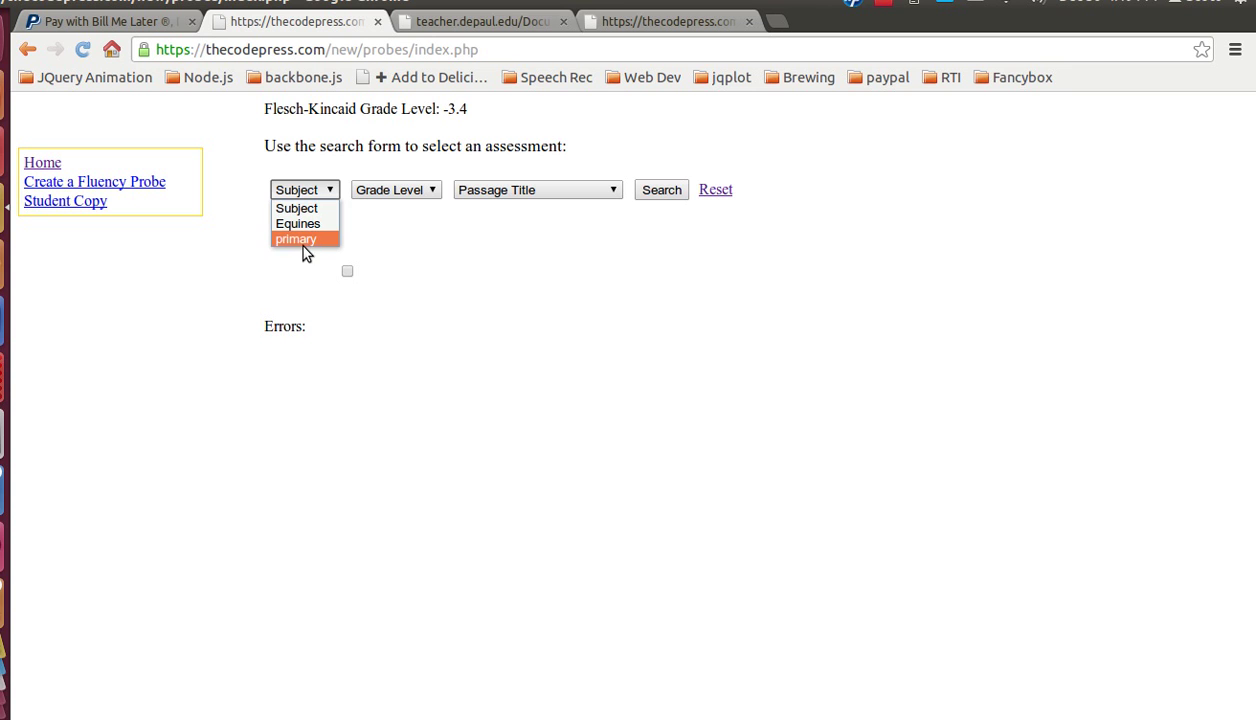
{"action": "left_click", "coordinate": [315, 224]}
{"action": "left_click", "coordinate": [392, 193]}
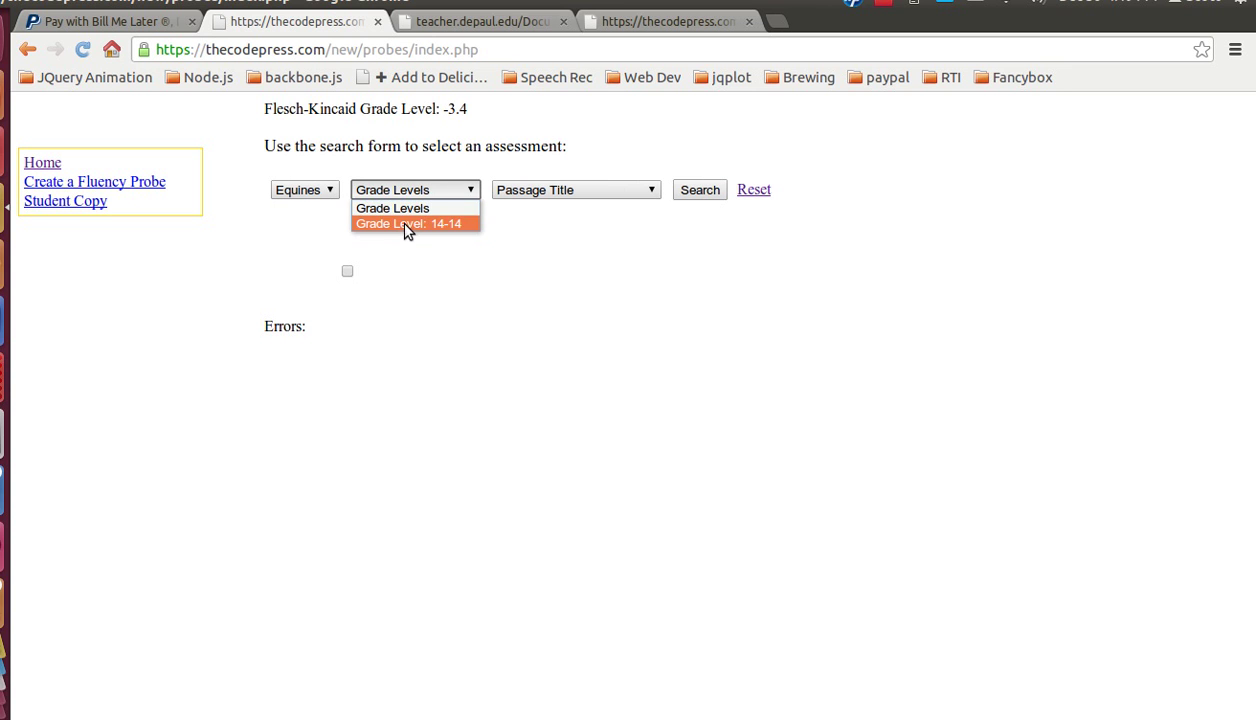
{"action": "left_click", "coordinate": [413, 224]}
{"action": "left_click", "coordinate": [530, 196]}
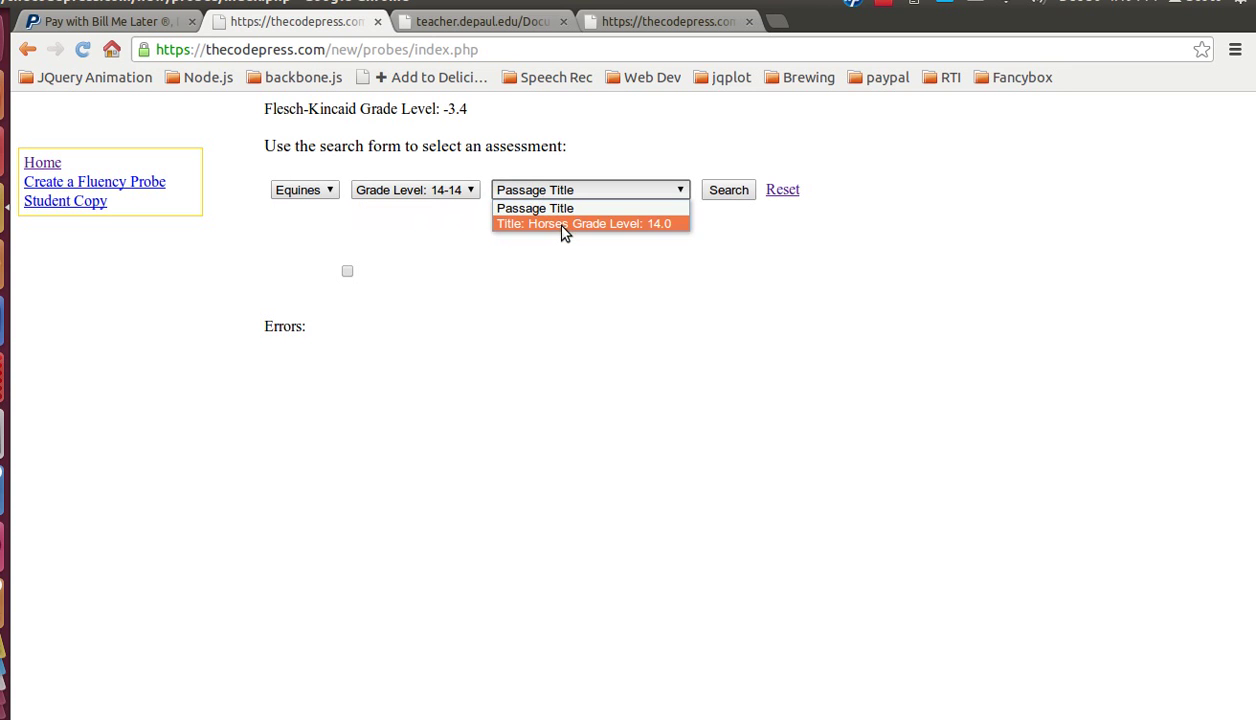
{"action": "left_click", "coordinate": [555, 221]}
{"action": "left_click", "coordinate": [733, 192]}
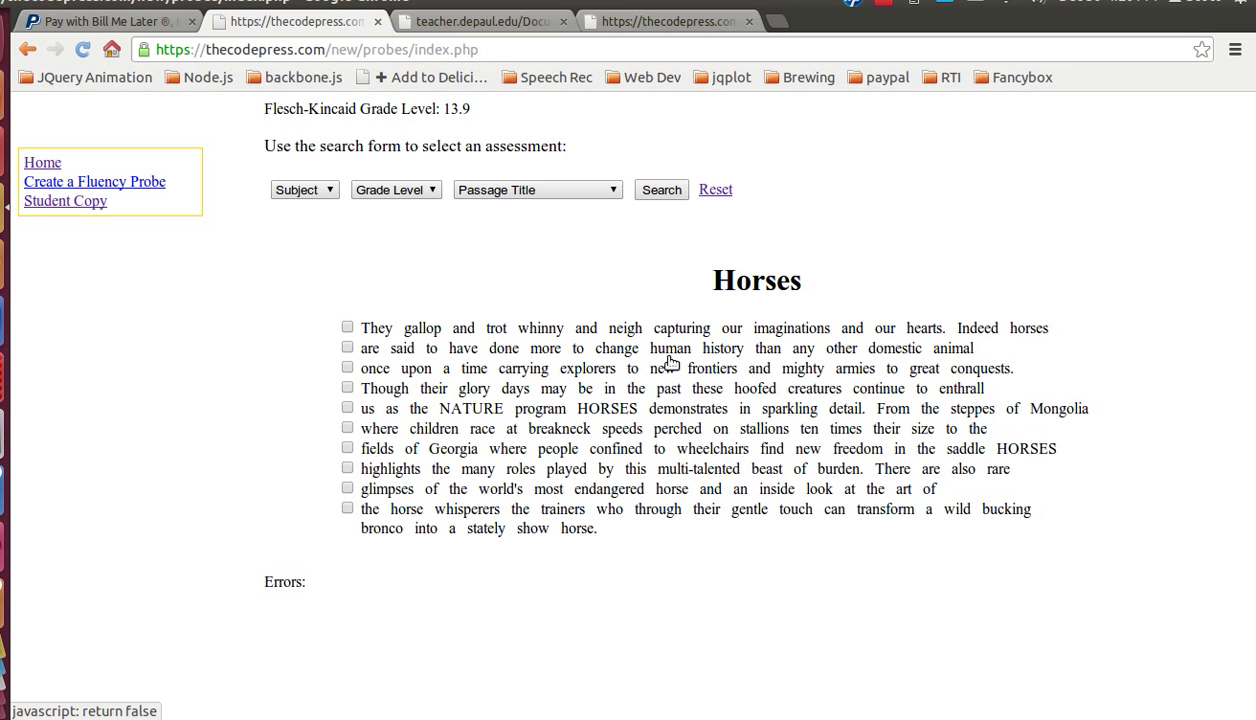
Step: Start a new fluency probe, paste the copied story text and compute its grade level (1.3)
{"action": "left_click", "coordinate": [88, 185]}
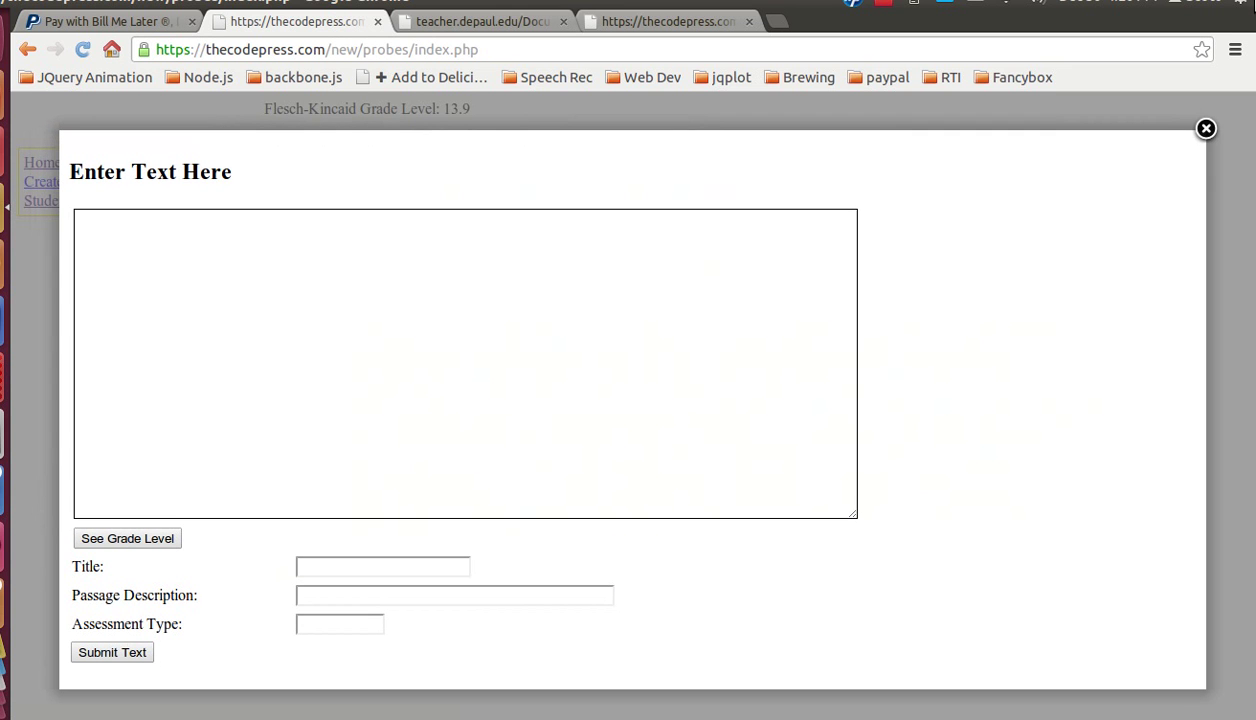
{"action": "right_click", "coordinate": [154, 266]}
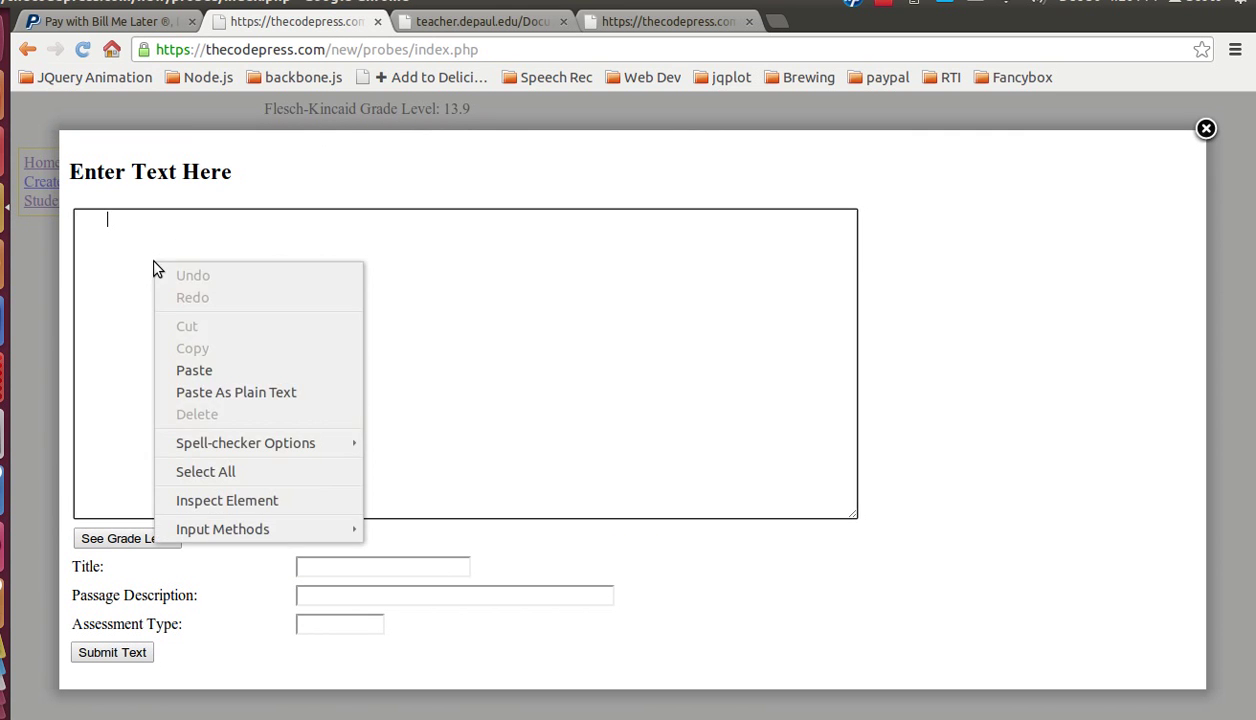
{"action": "left_click", "coordinate": [214, 370]}
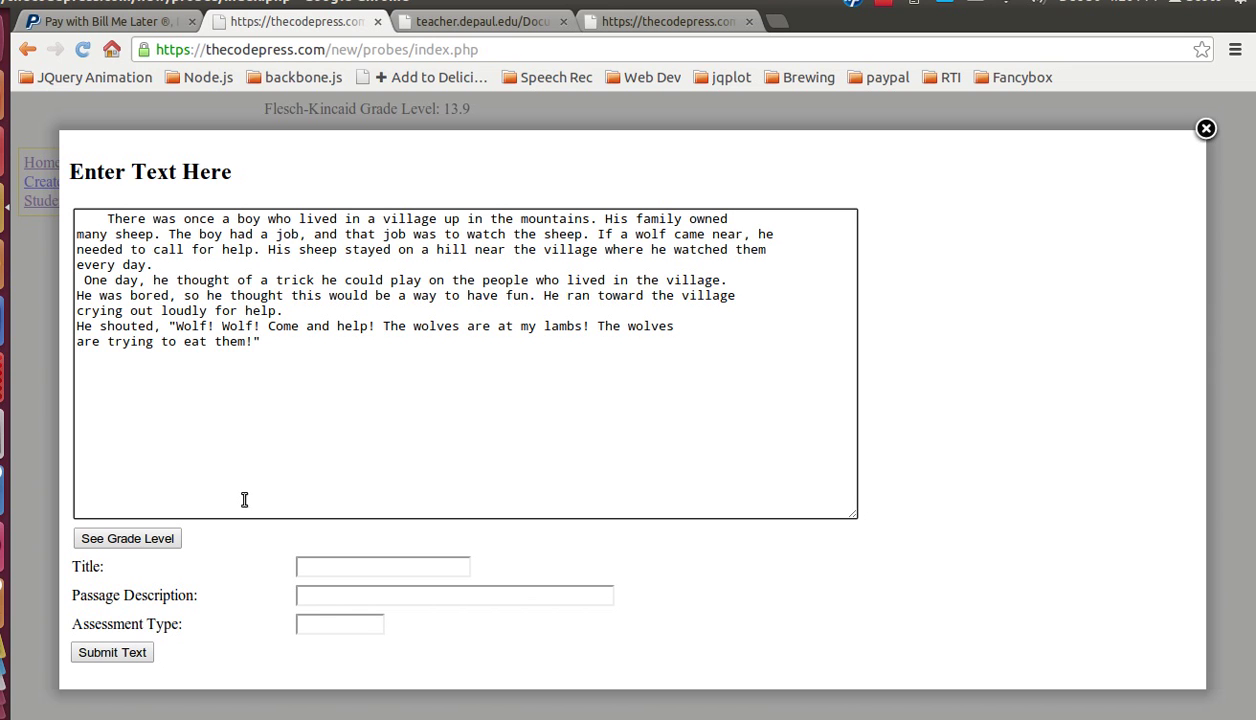
{"action": "left_click", "coordinate": [128, 545]}
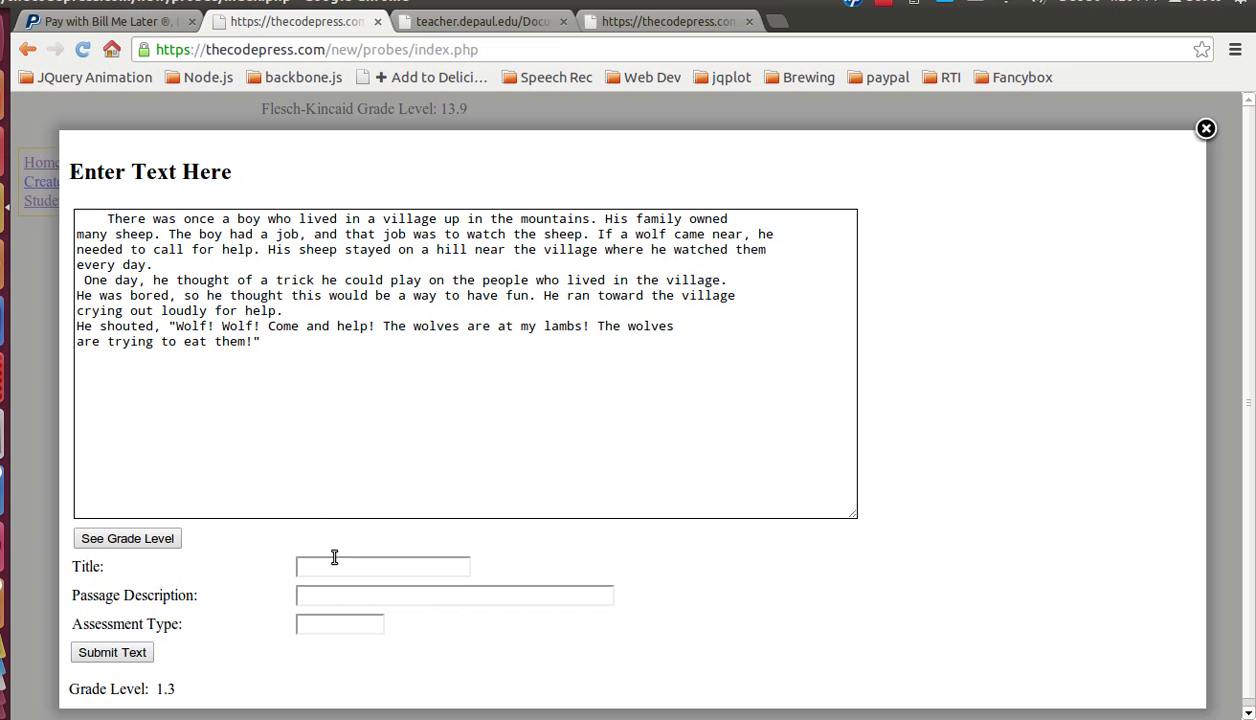
Step: Fill in title 'The Boy Who Cried Wolf', description and Fluency assessment type, then submit
{"action": "left_click", "coordinate": [310, 564]}
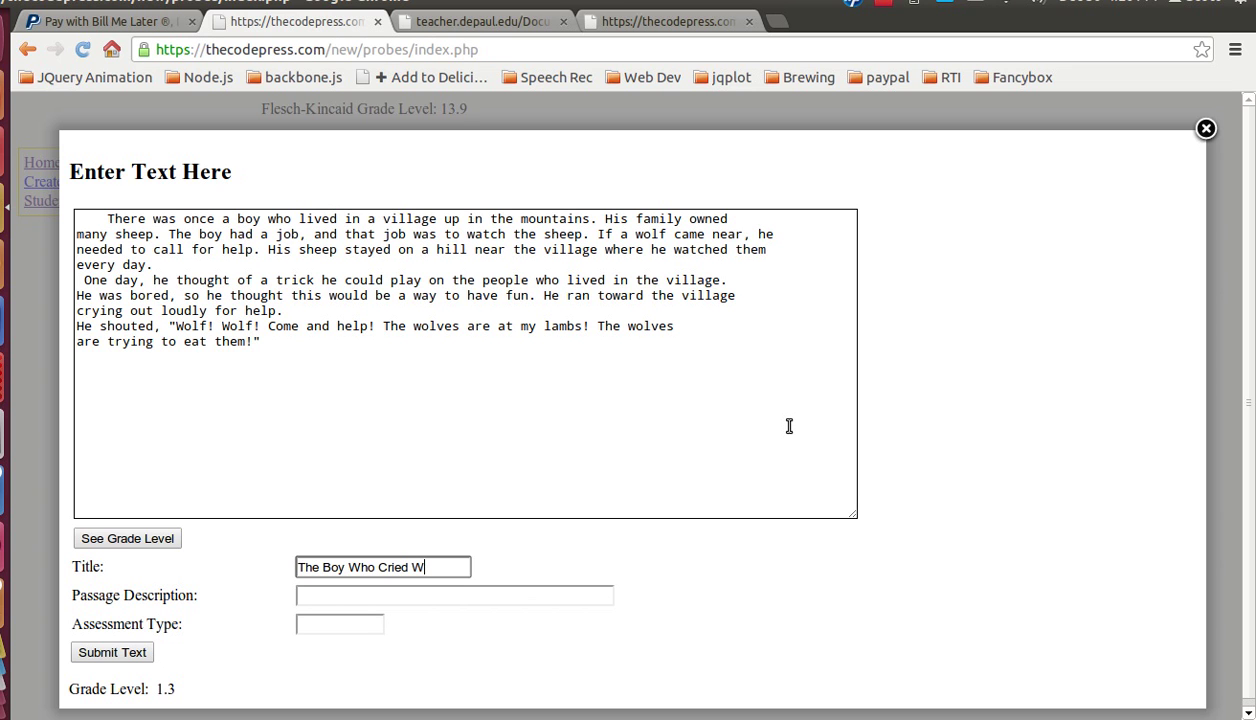
{"action": "left_click", "coordinate": [418, 593]}
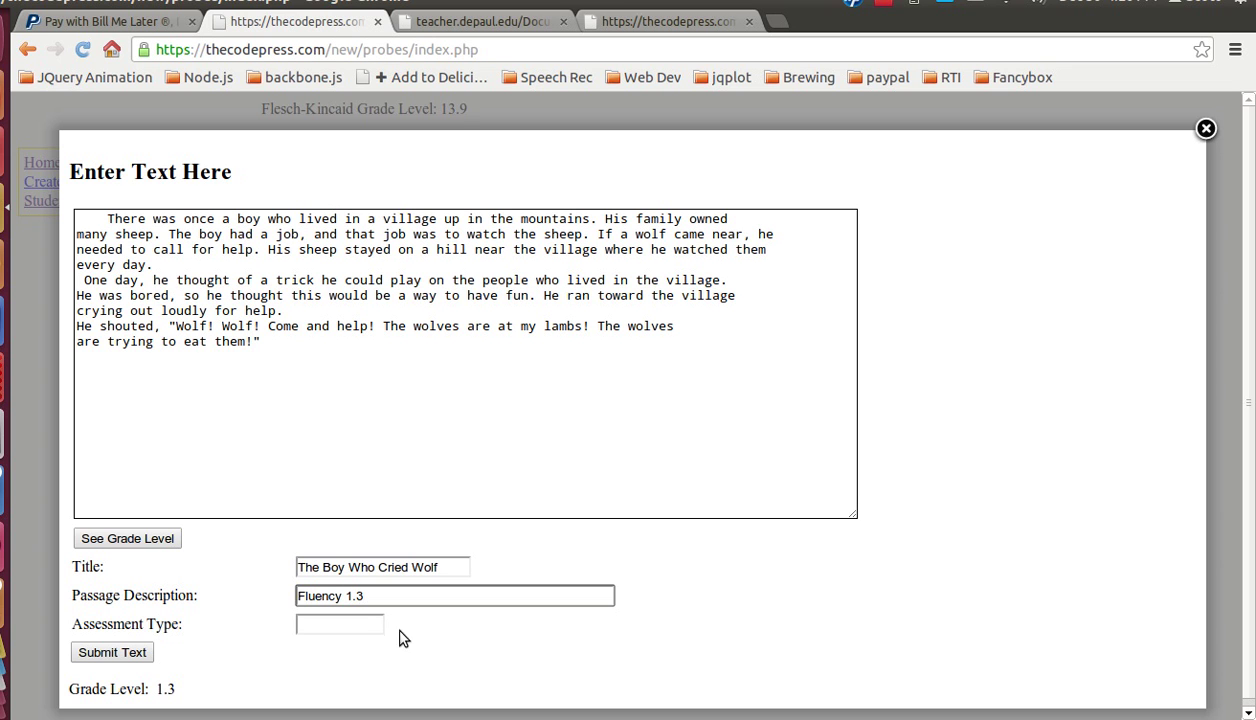
{"action": "left_click", "coordinate": [352, 622]}
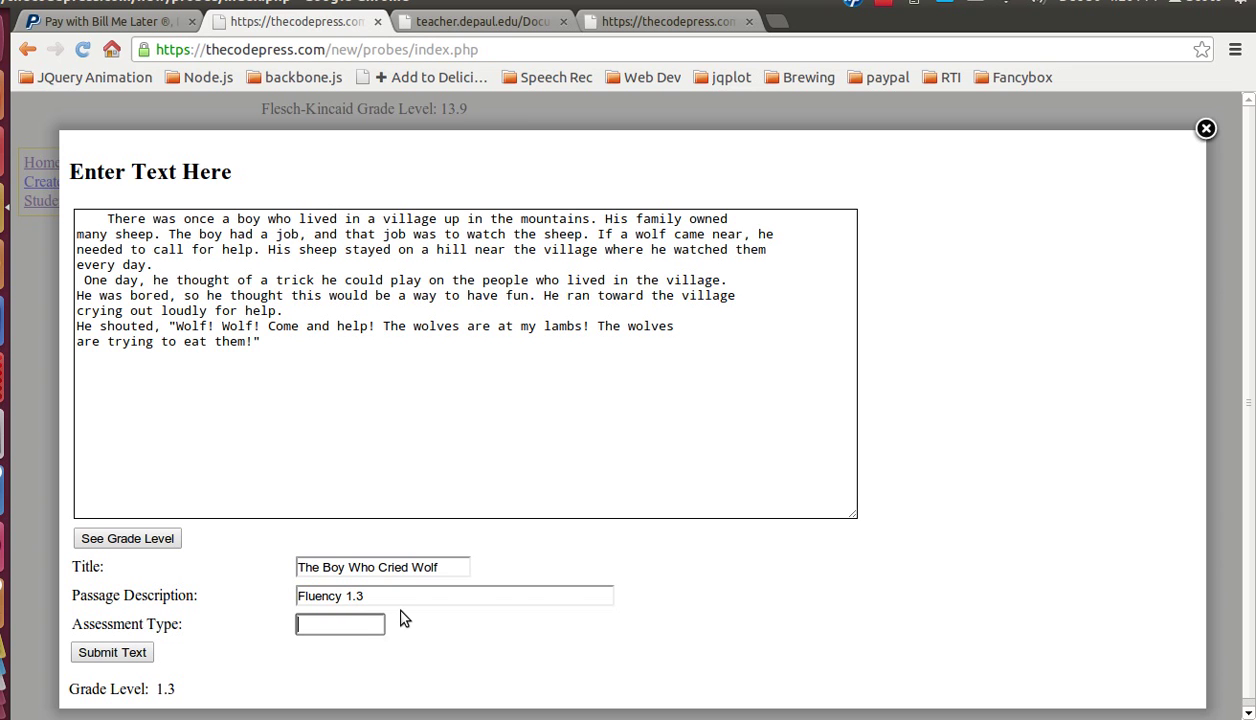
{"action": "type", "text": "Fluency"}
{"action": "left_click", "coordinate": [130, 656]}
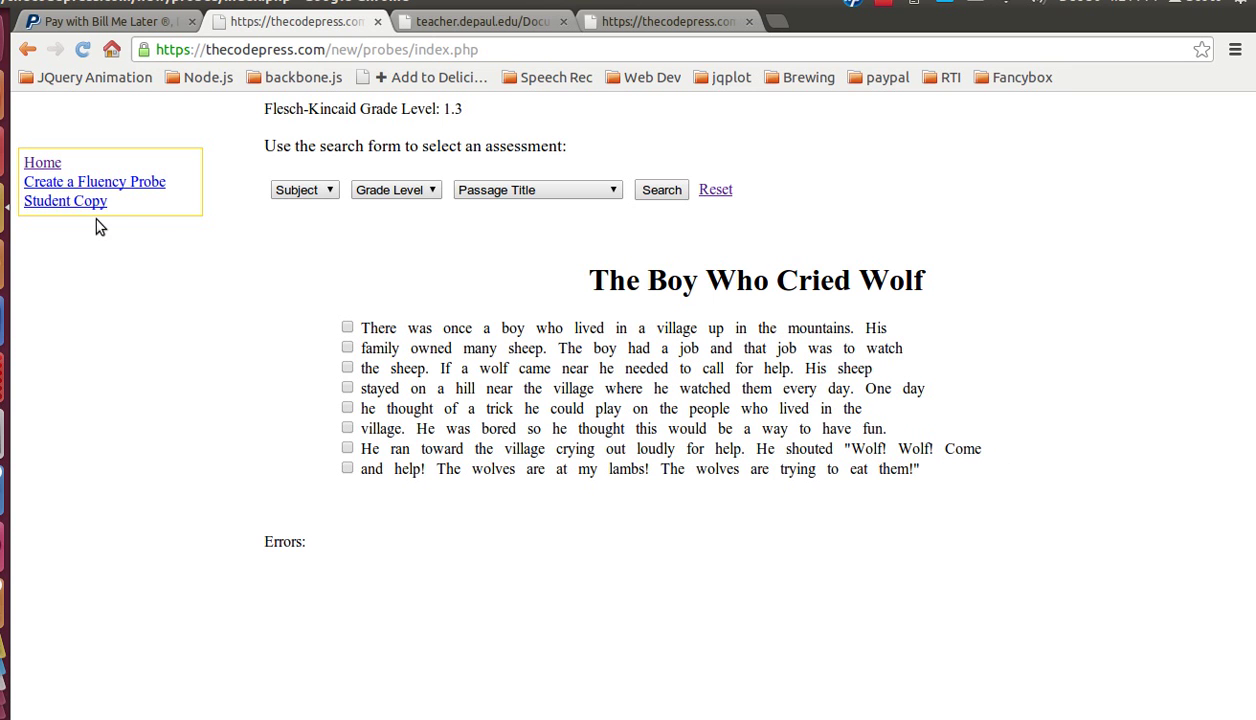
{"action": "left_click", "coordinate": [77, 200]}
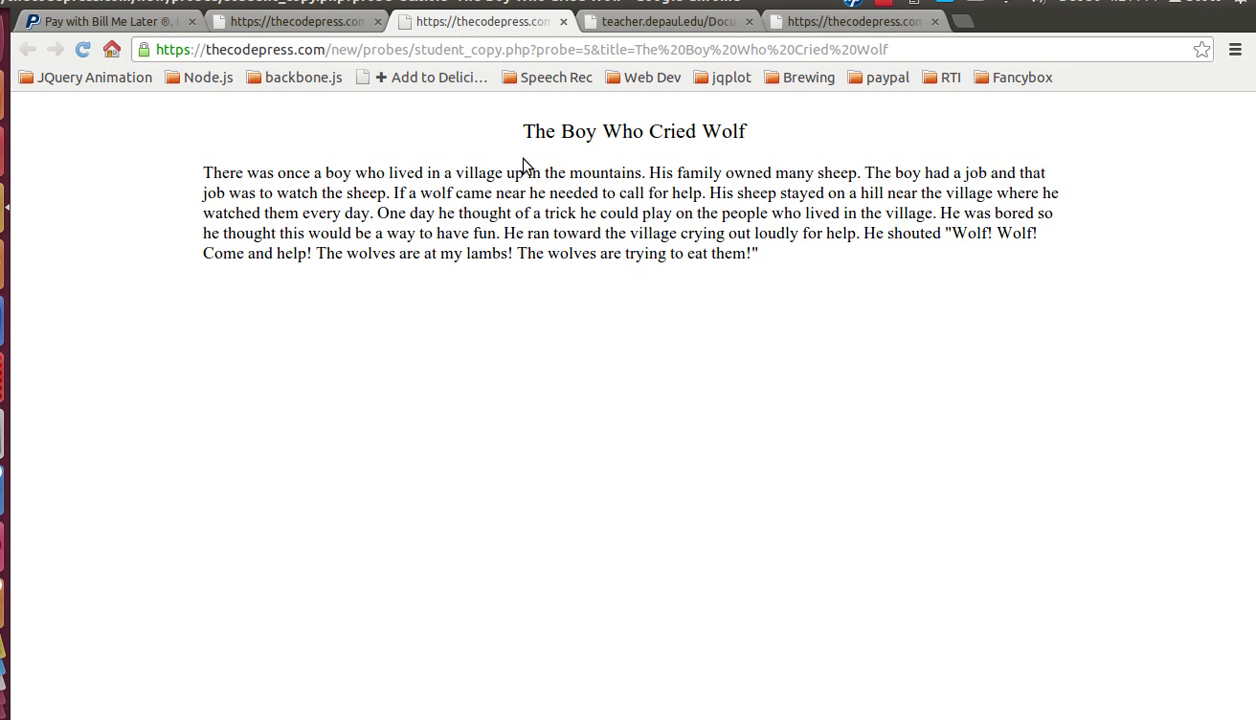
{"action": "left_click", "coordinate": [563, 21]}
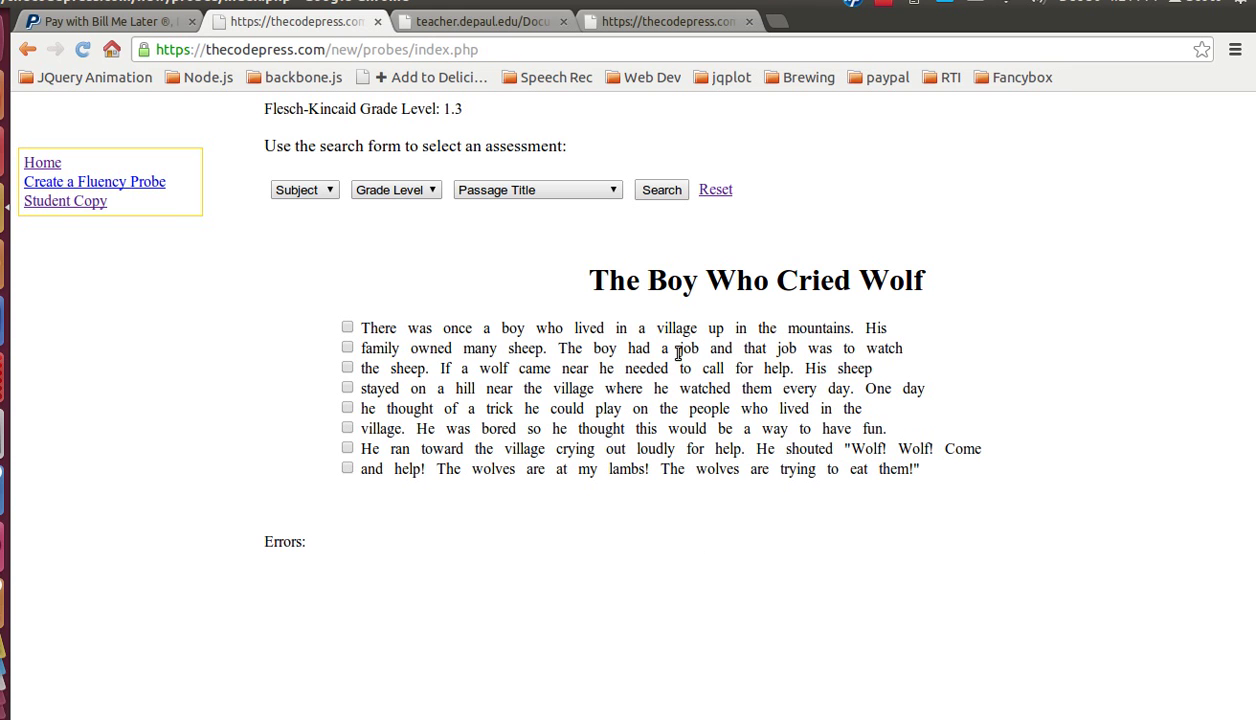
Step: Mark village, where and bored as errors and set 'this' as the last word read
{"action": "left_click", "coordinate": [674, 330]}
{"action": "left_click", "coordinate": [347, 348]}
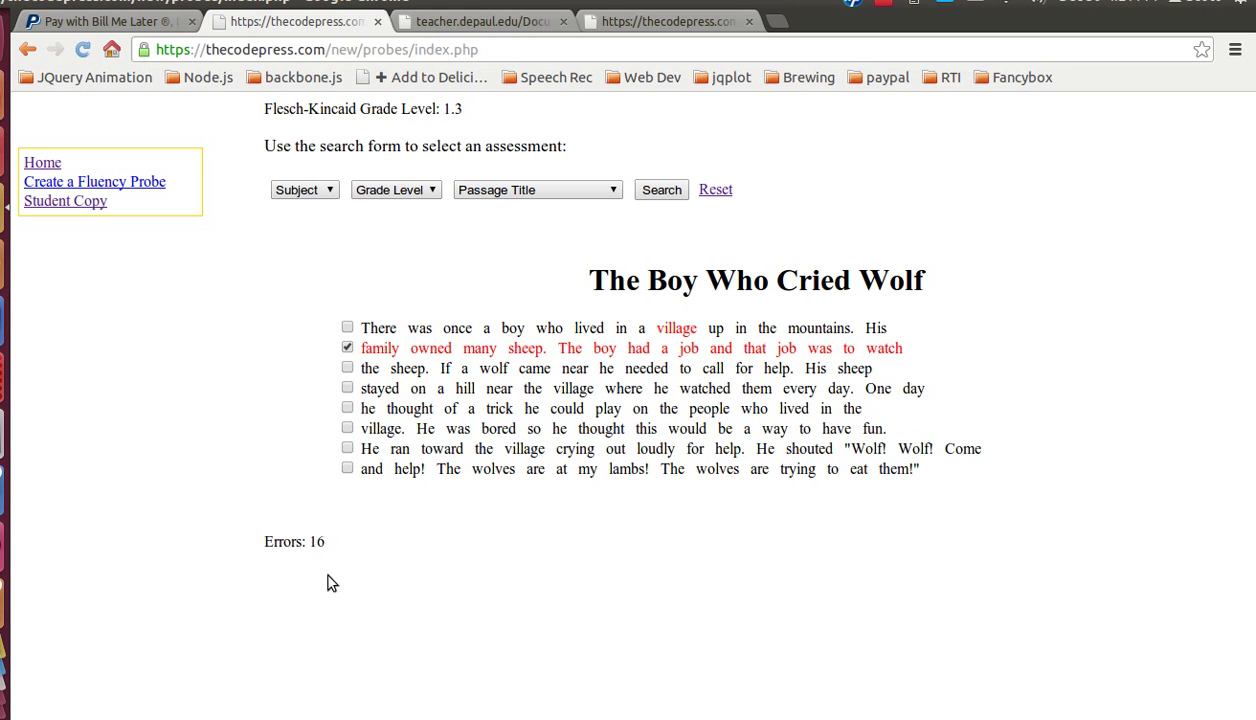
{"action": "left_click", "coordinate": [347, 347]}
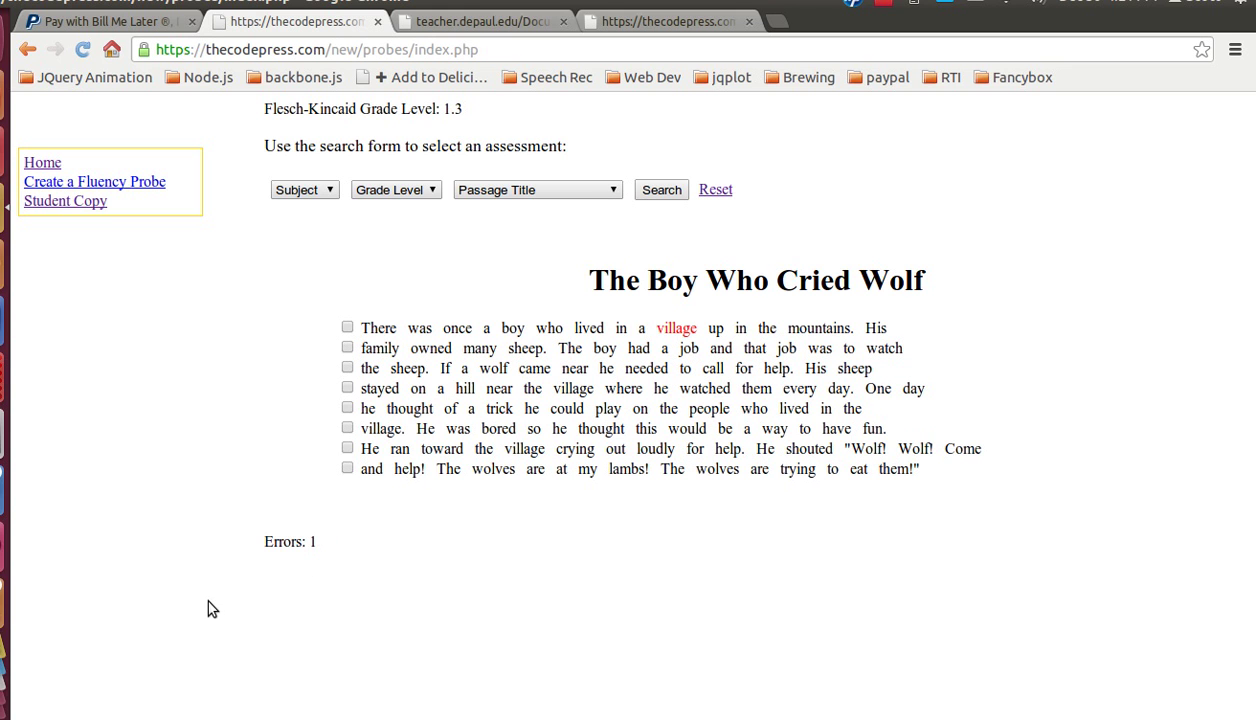
{"action": "left_click", "coordinate": [535, 390]}
{"action": "left_click", "coordinate": [532, 391]}
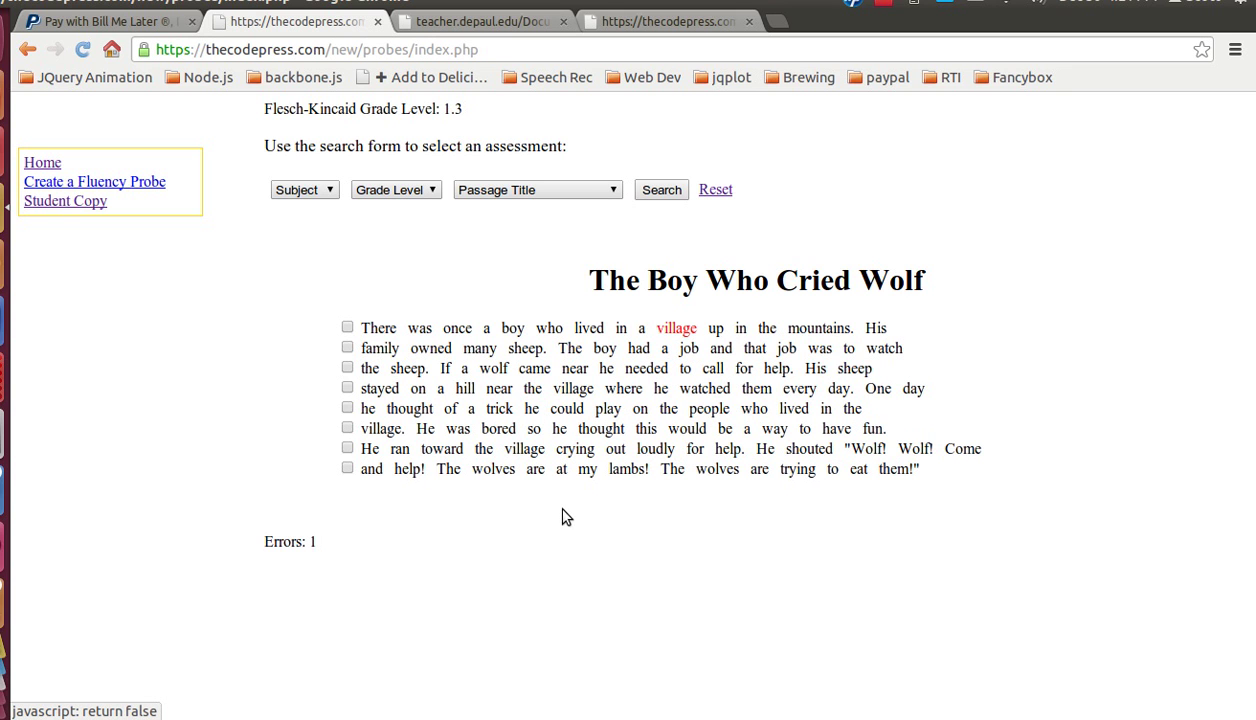
{"action": "left_click", "coordinate": [621, 392]}
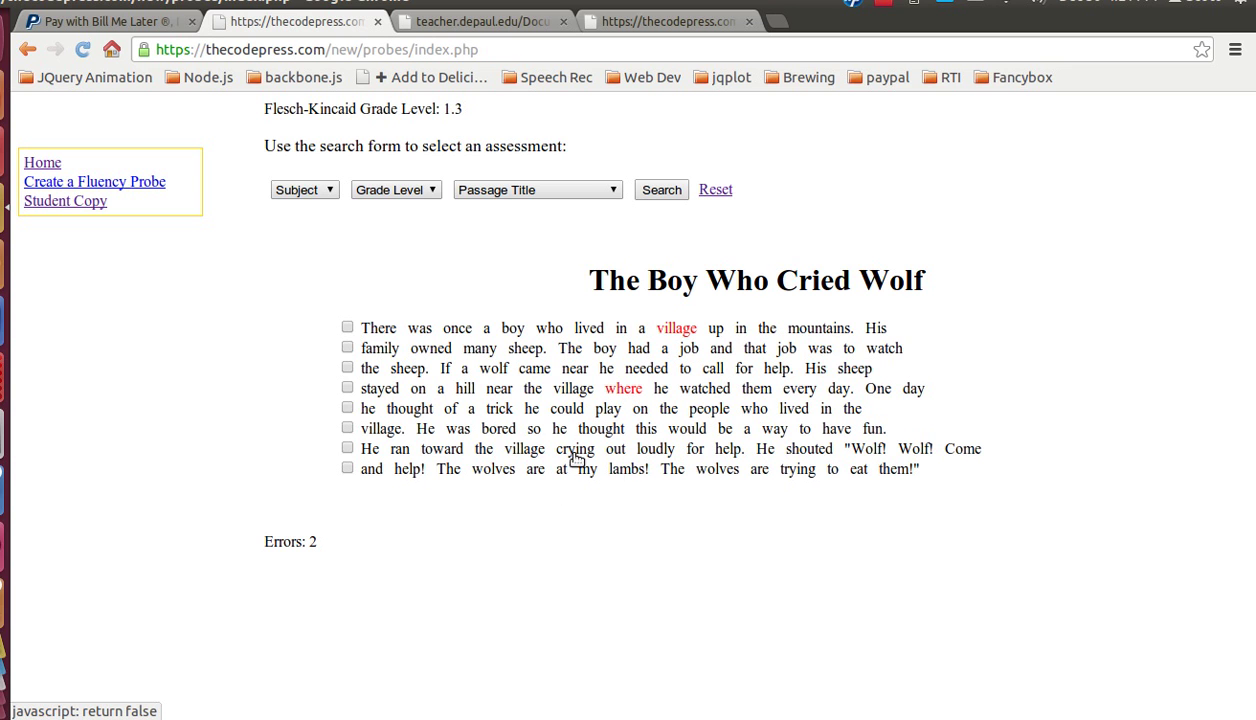
{"action": "left_click", "coordinate": [500, 430]}
{"action": "double_click", "coordinate": [661, 429]}
{"action": "left_click", "coordinate": [661, 429]}
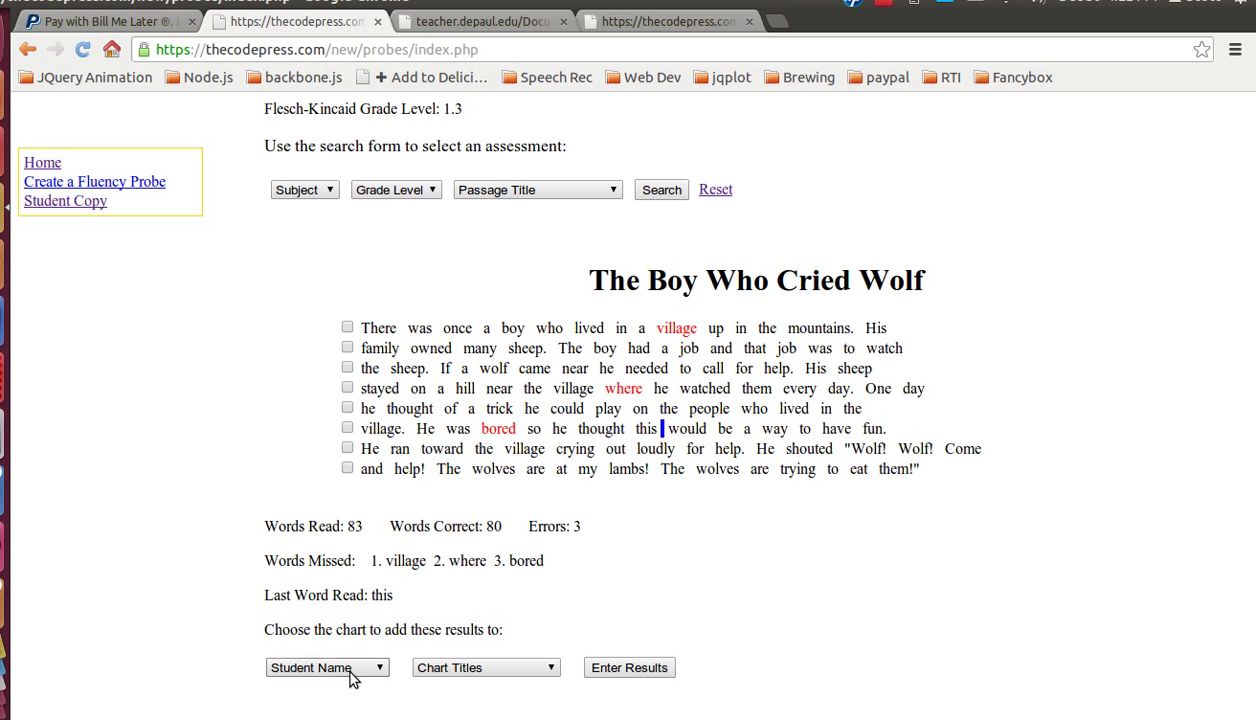
Step: Enter the 80-correct, 3-error results into the student's Reading Fluency 2013 chart and return to charts
{"action": "left_click", "coordinate": [379, 673]}
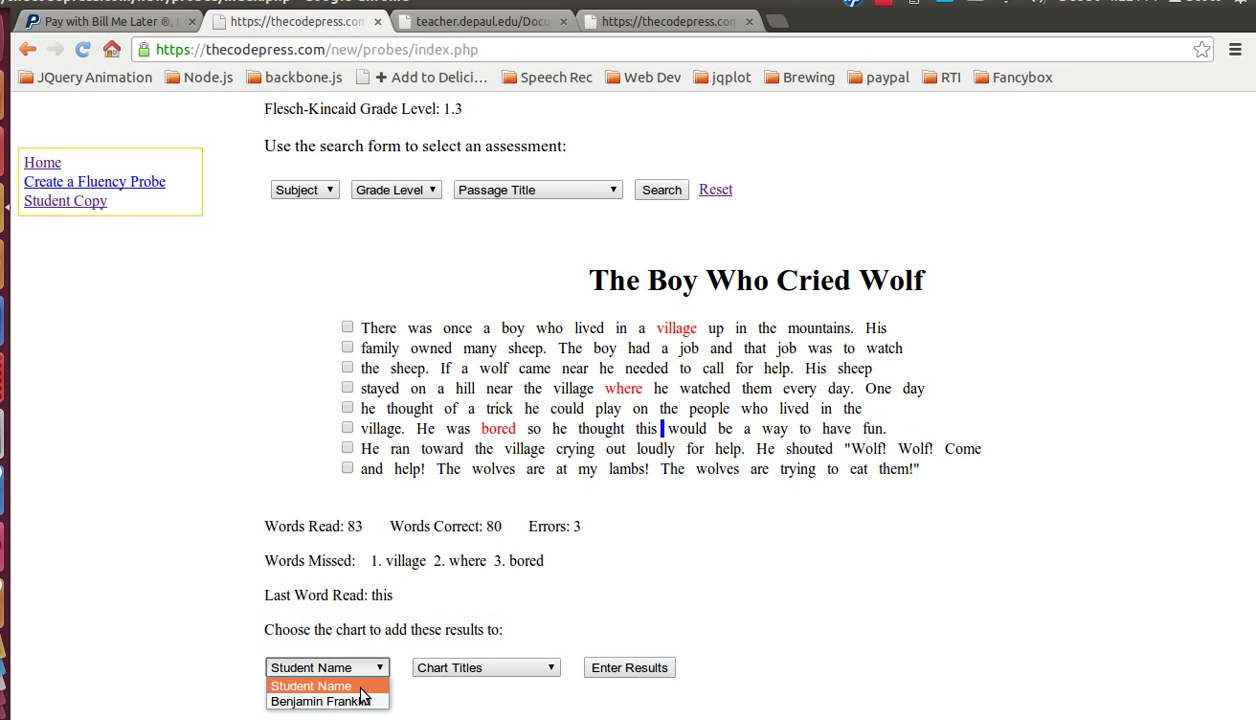
{"action": "left_click", "coordinate": [350, 701]}
{"action": "left_click", "coordinate": [447, 674]}
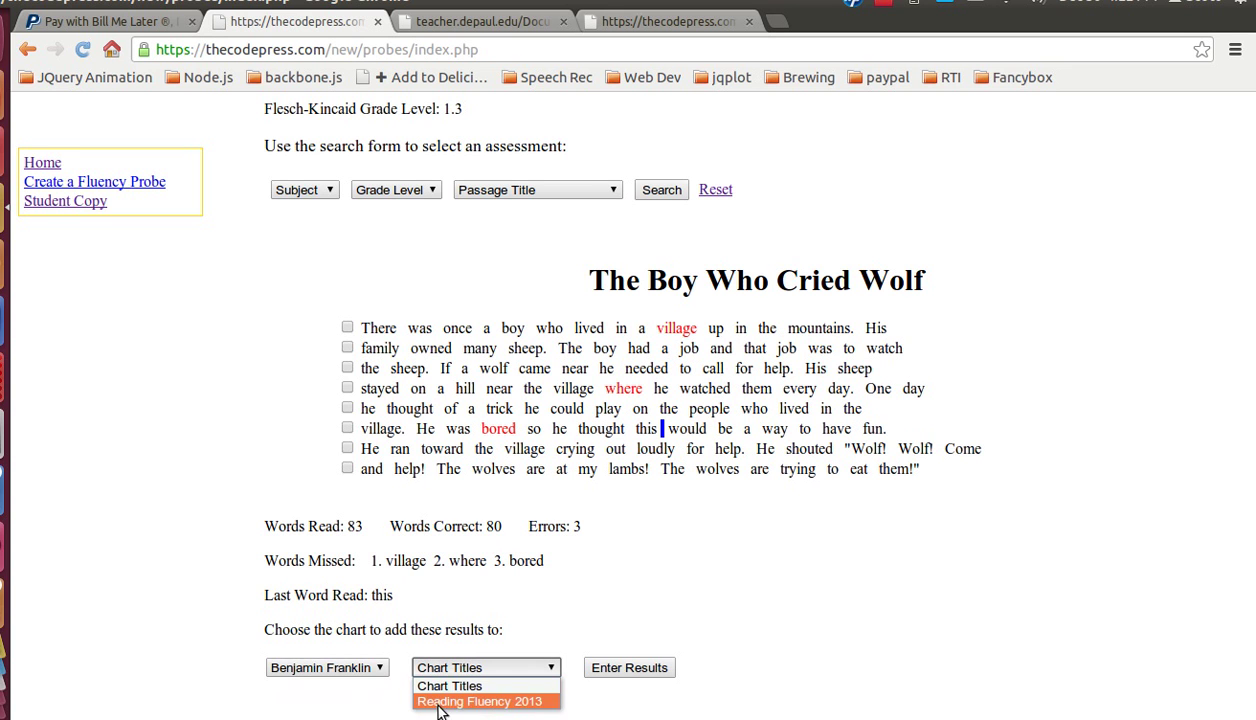
{"action": "left_click", "coordinate": [486, 705]}
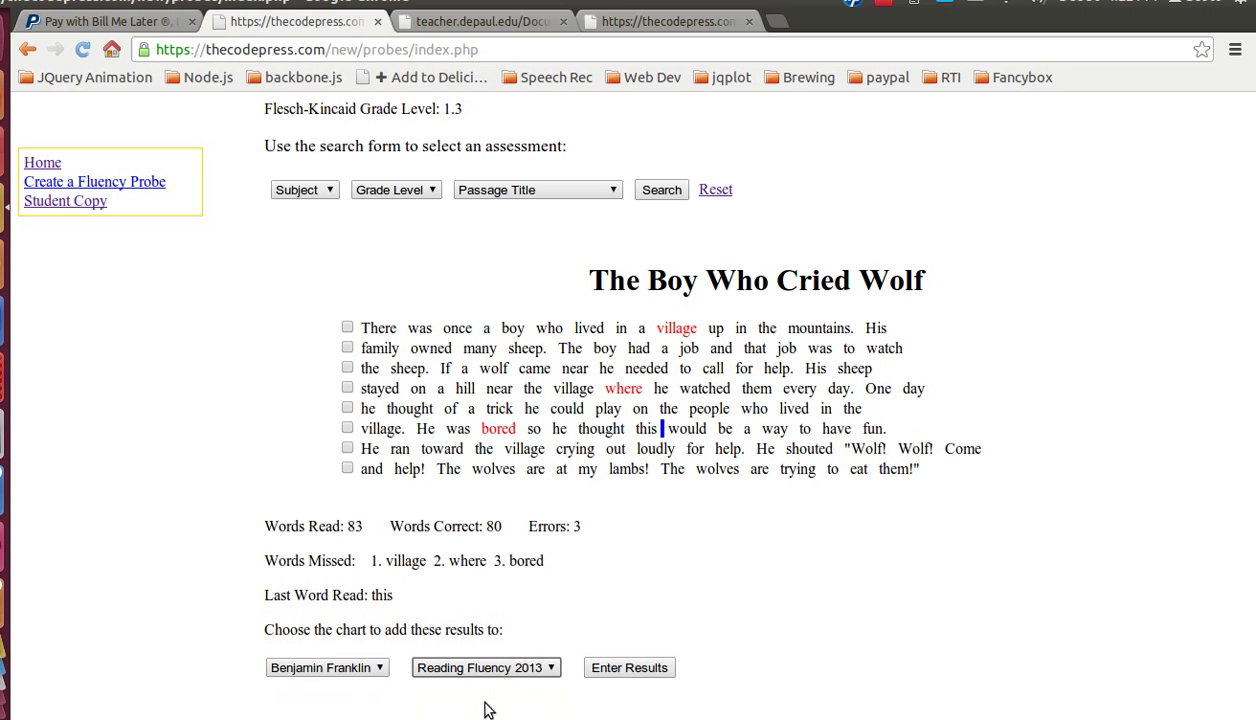
{"action": "left_click", "coordinate": [631, 672]}
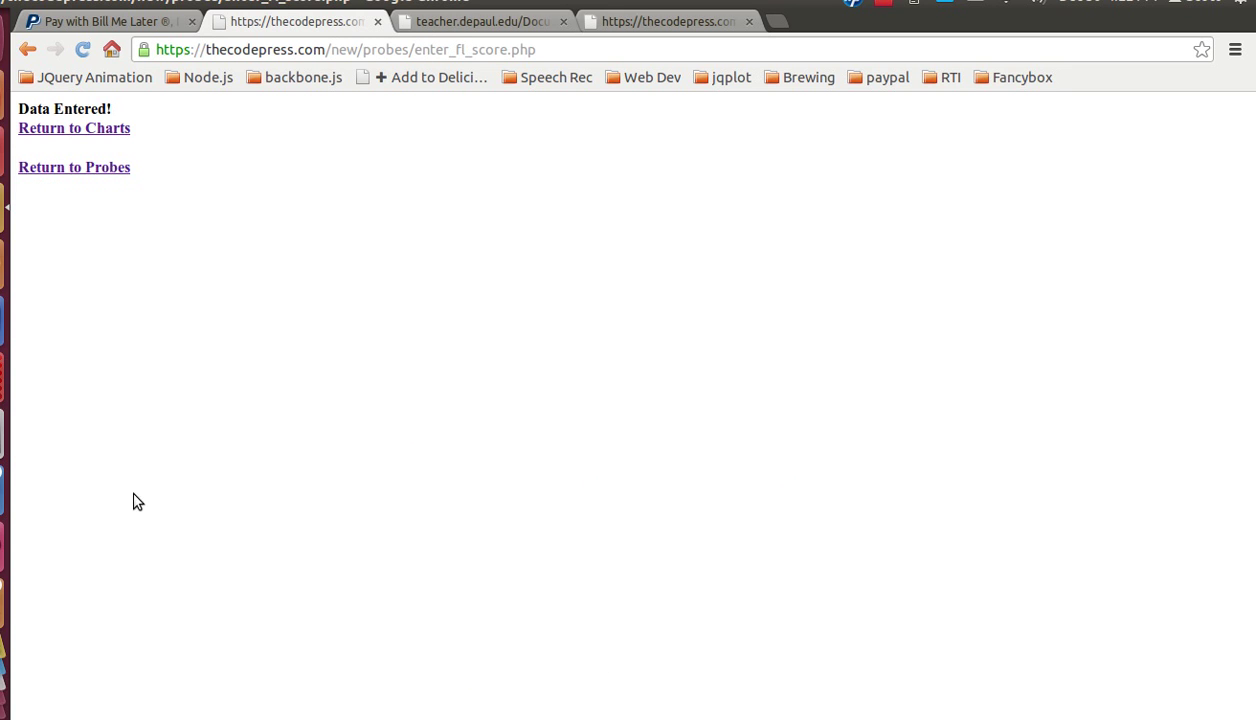
{"action": "left_click", "coordinate": [99, 134]}
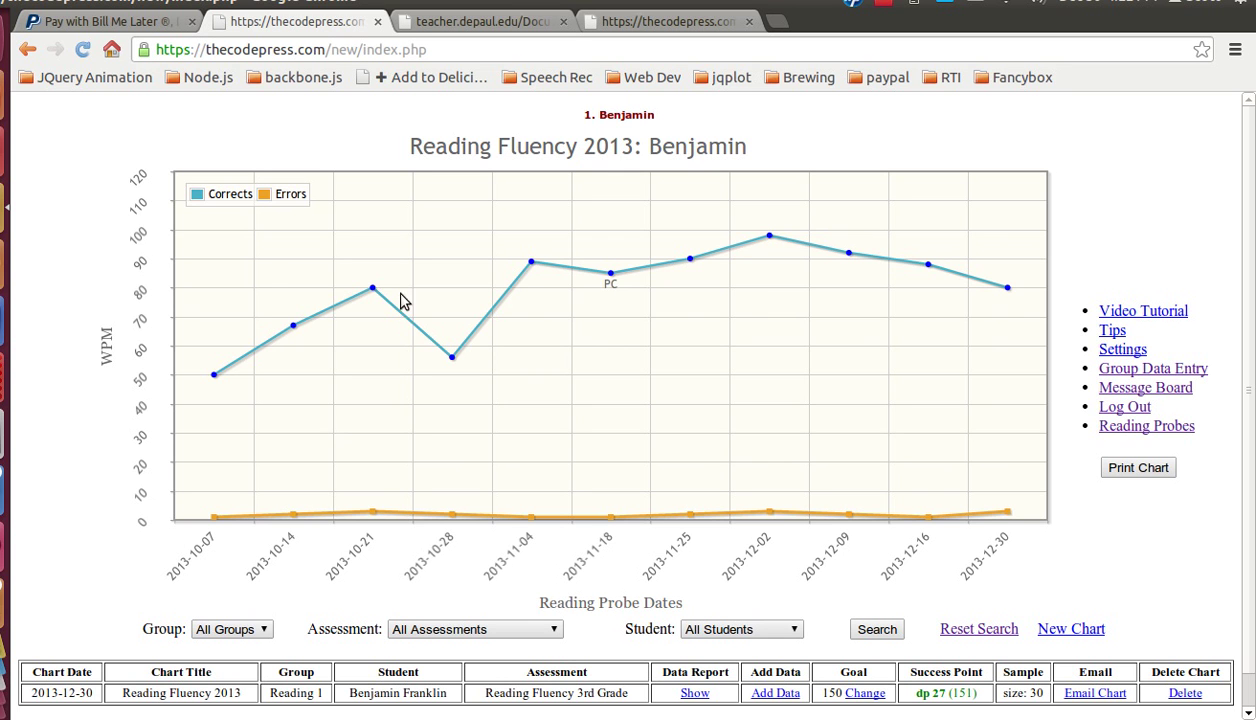
{"action": "left_click", "coordinate": [1008, 288]}
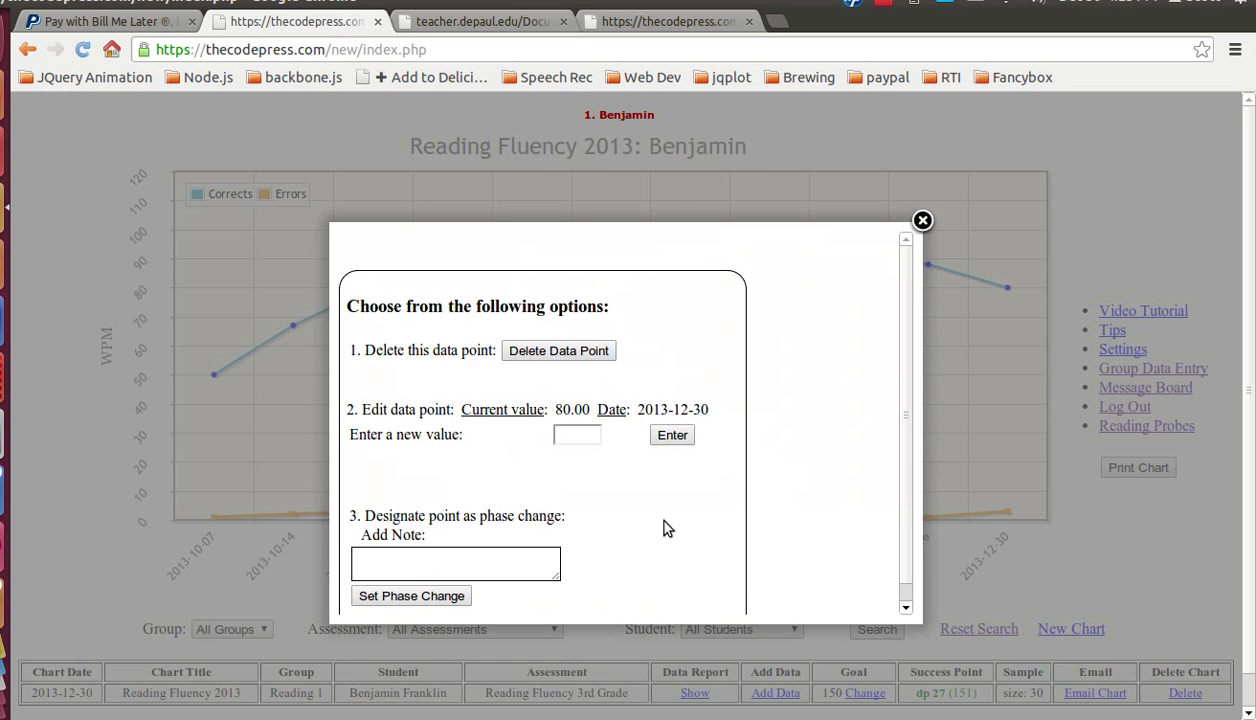
{"action": "left_click", "coordinate": [562, 430]}
{"action": "left_click", "coordinate": [922, 220]}
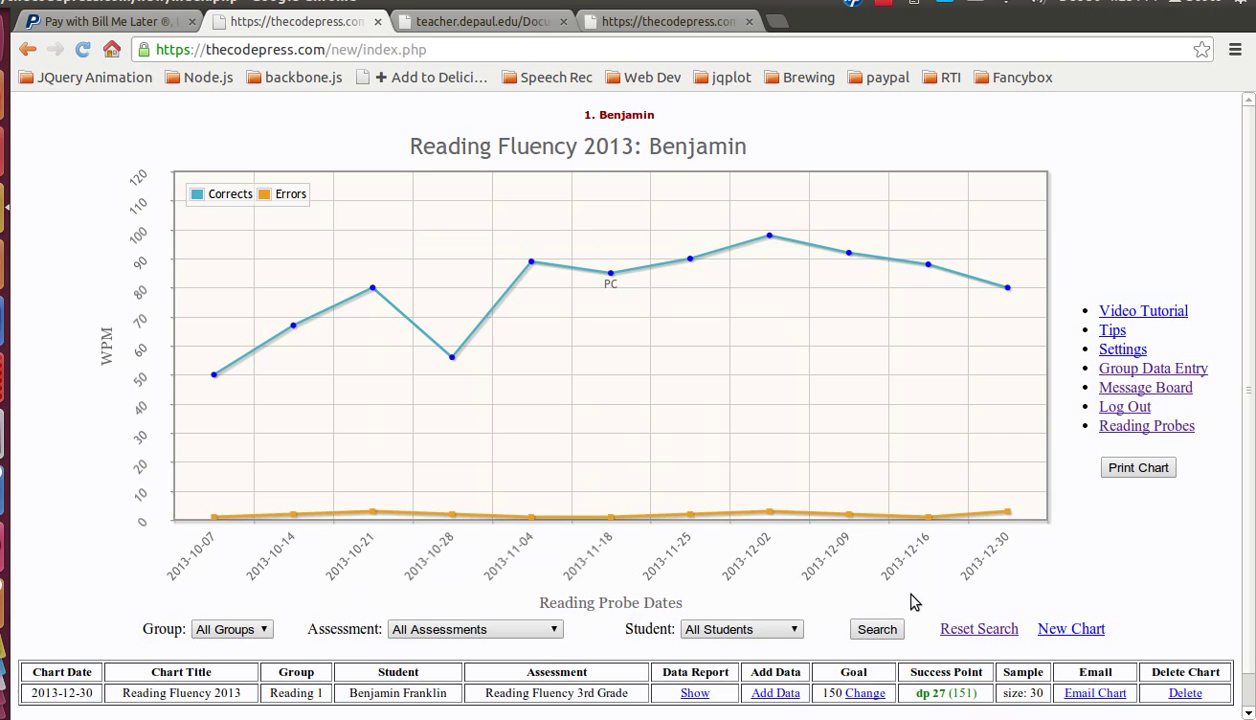
{"action": "left_click", "coordinate": [1008, 512]}
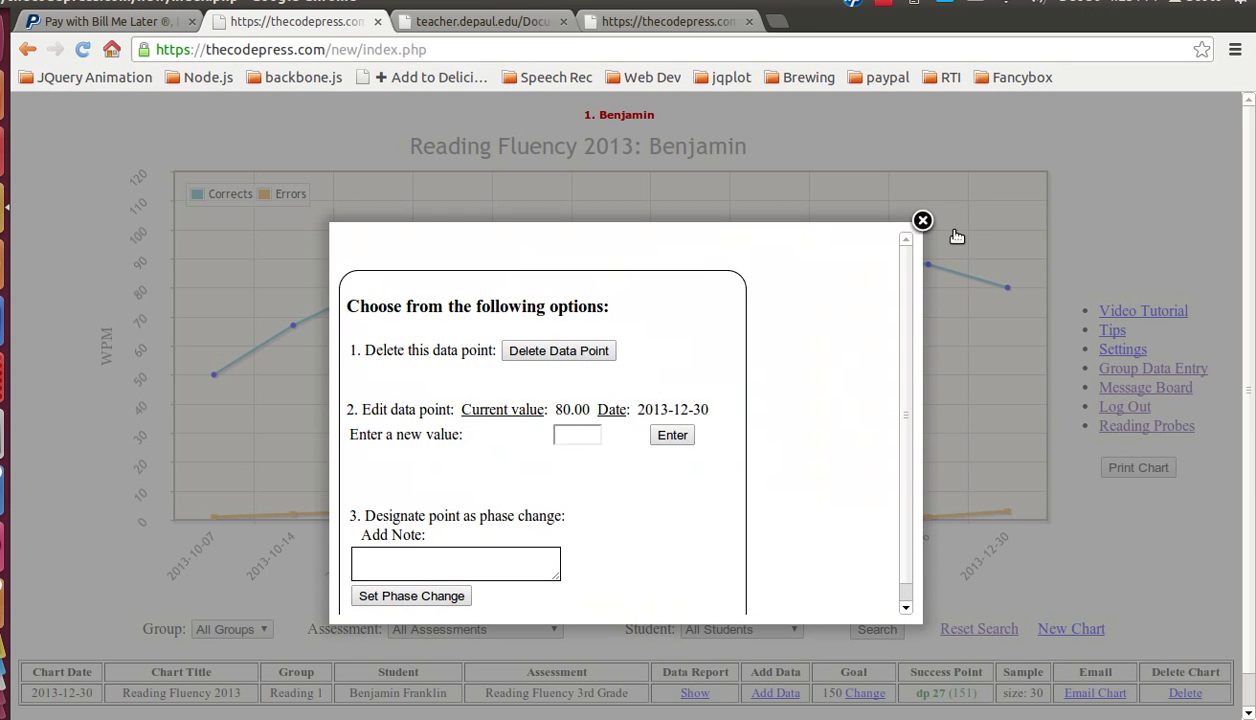
{"action": "left_click", "coordinate": [922, 220]}
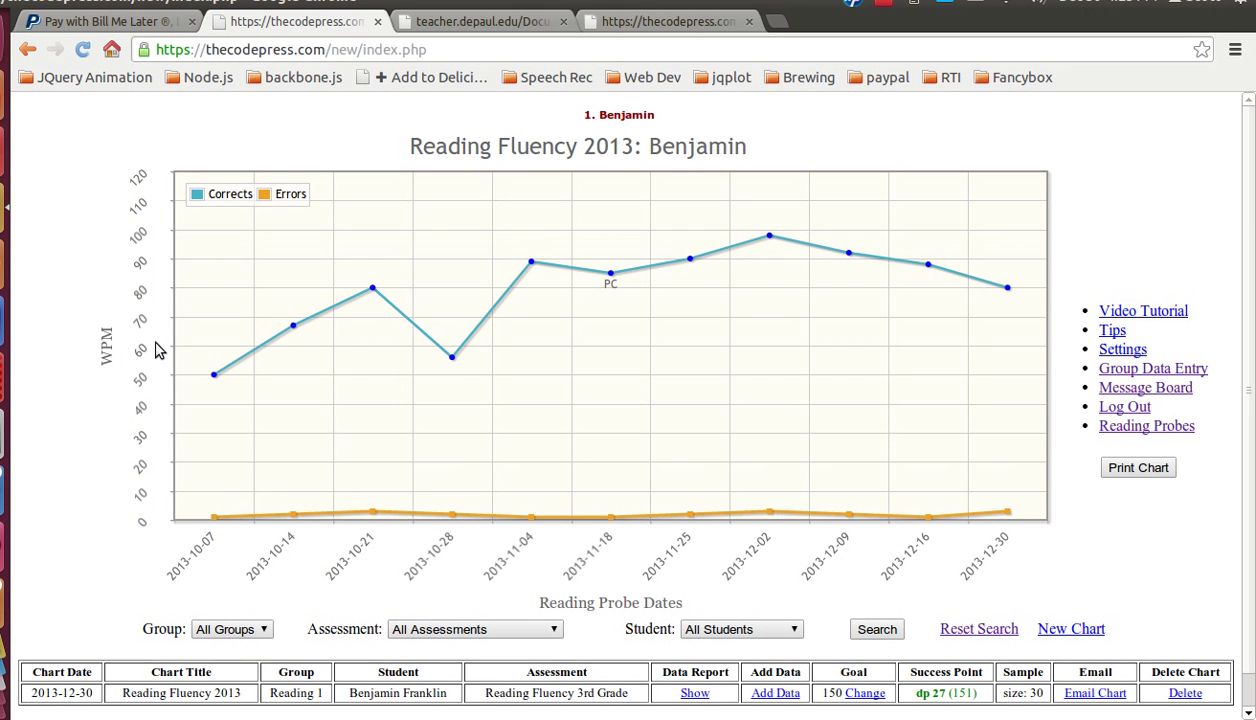
{"action": "scroll", "coordinate": [157, 349], "scroll_direction": "down", "scroll_amount": 1}
{"action": "scroll", "coordinate": [157, 393], "scroll_direction": "up", "scroll_amount": 1}
Step: Log out and sign back in with the other teacher account's username and password
{"action": "left_click", "coordinate": [1133, 408]}
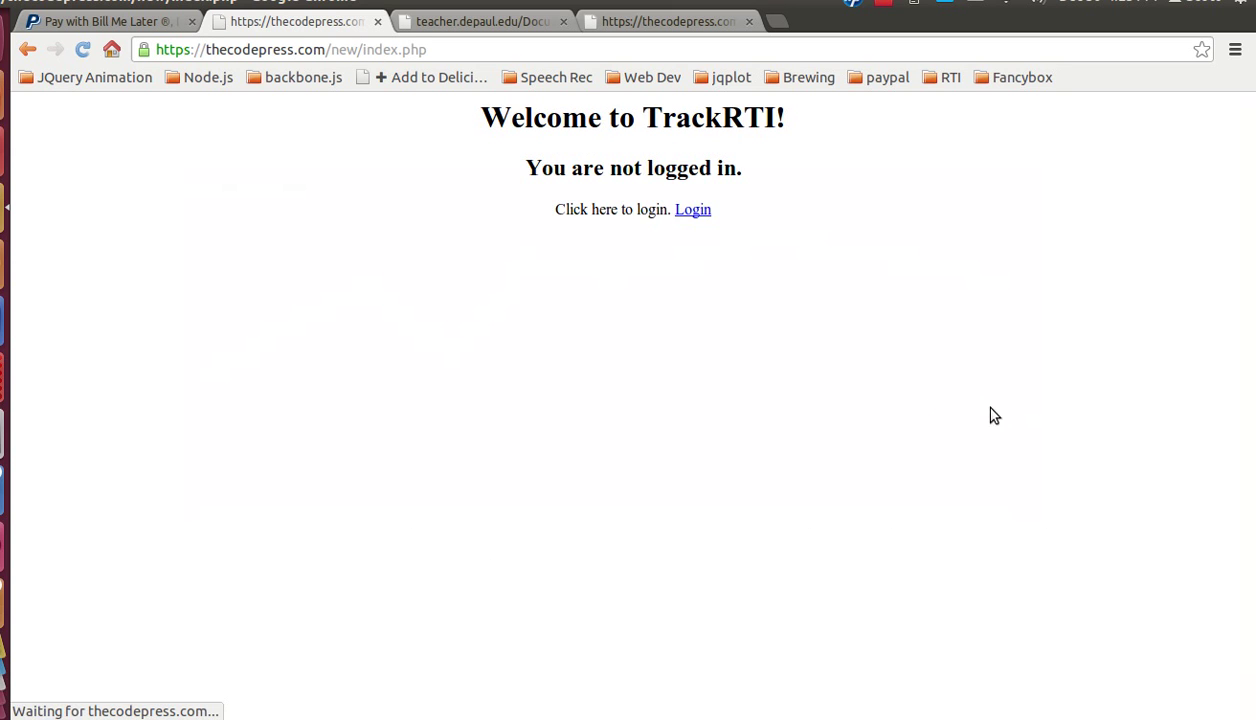
{"action": "left_click", "coordinate": [693, 210]}
{"action": "left_click", "coordinate": [424, 330]}
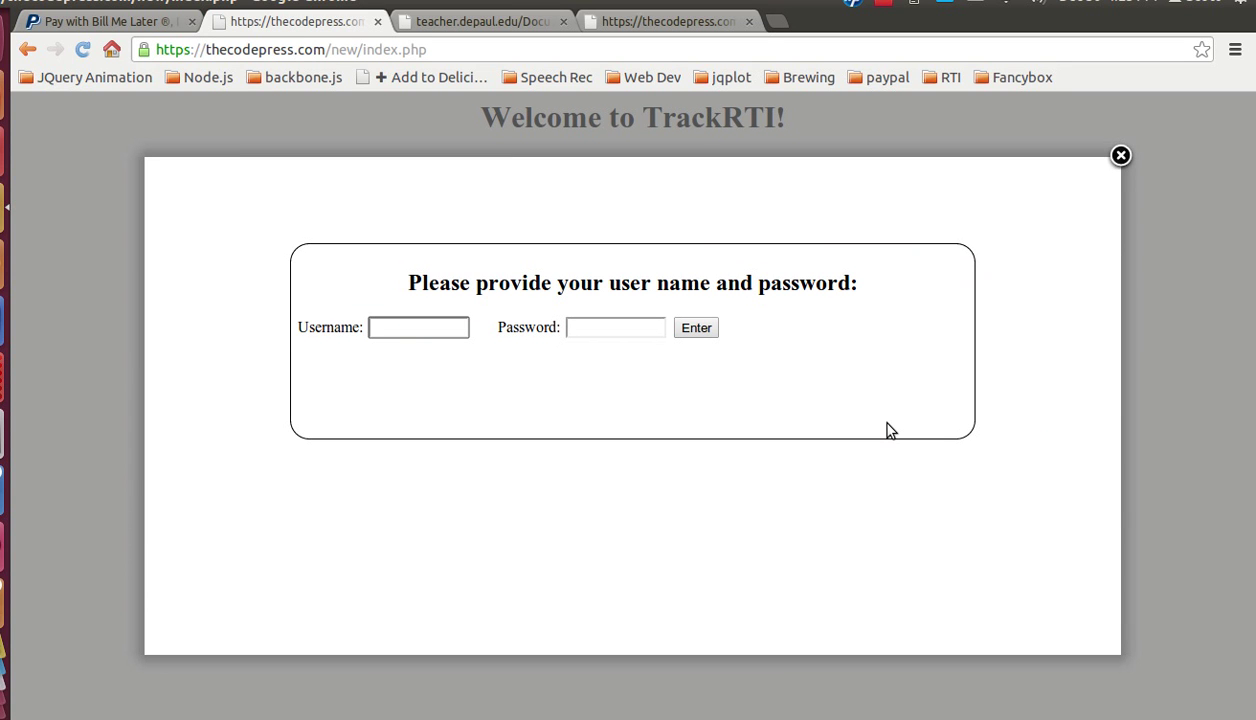
{"action": "type", "text": "sc"}
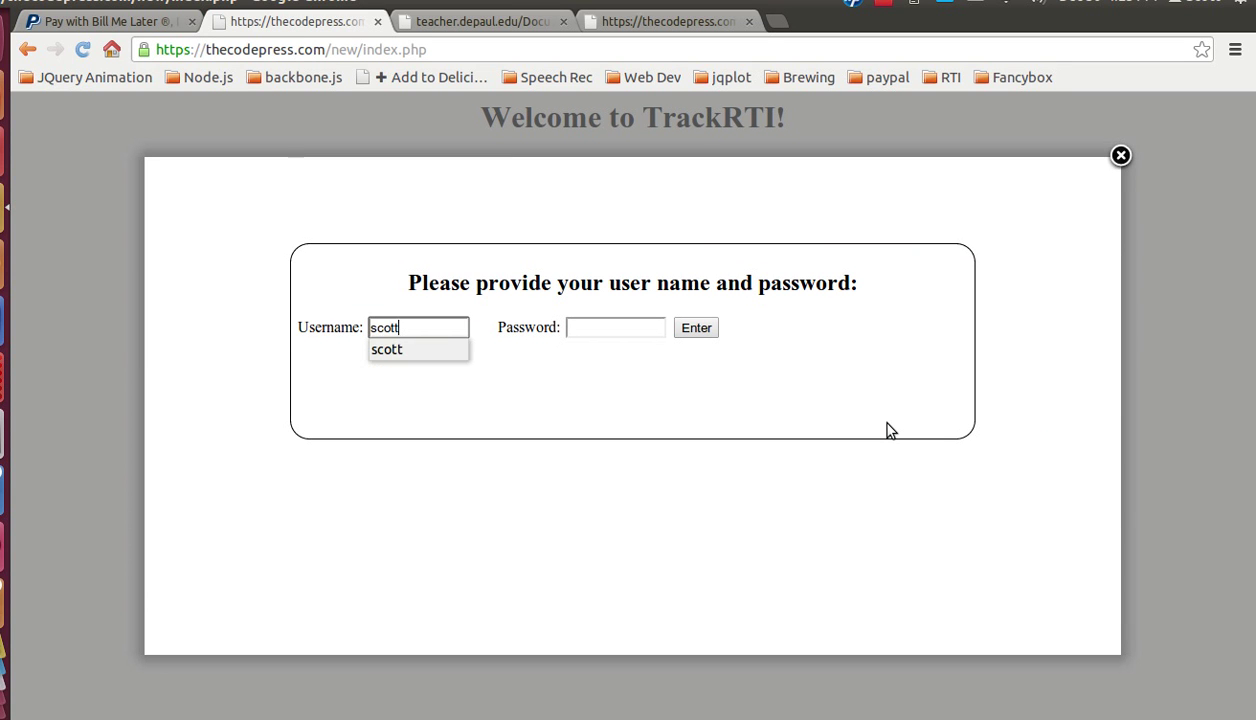
{"action": "type", "text": "ott"}
{"action": "key", "text": "Tab"}
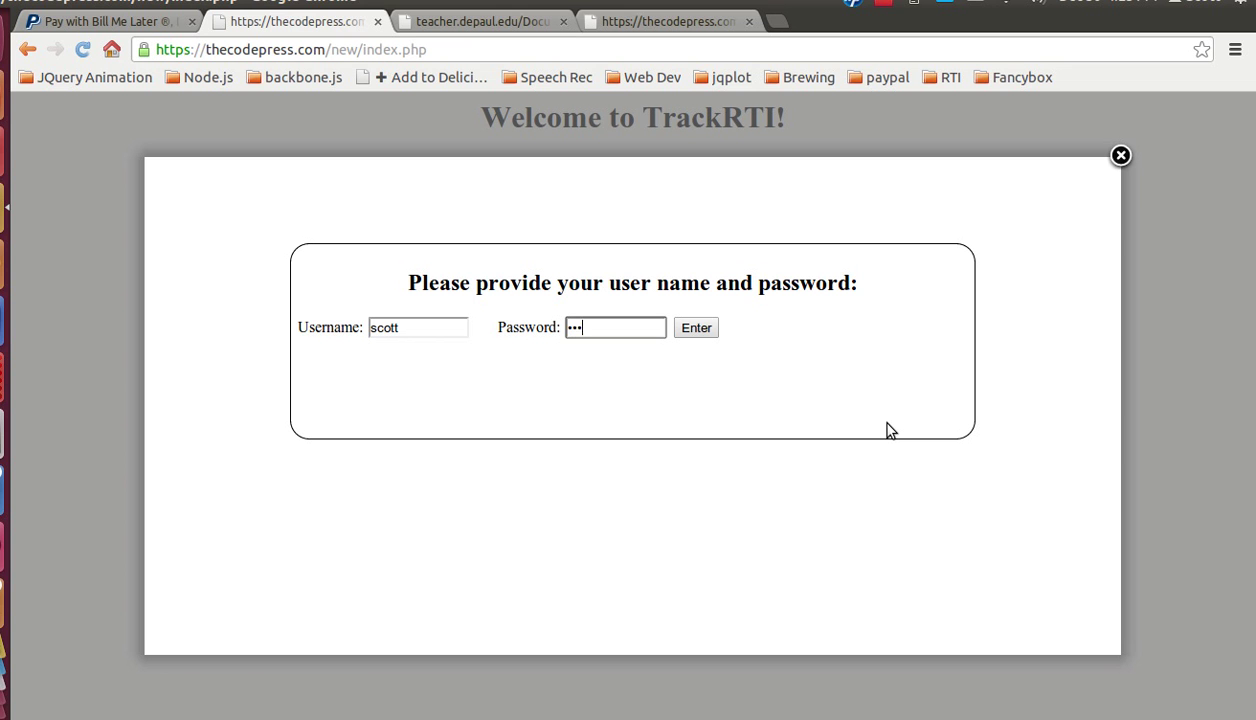
{"action": "key", "text": "Return"}
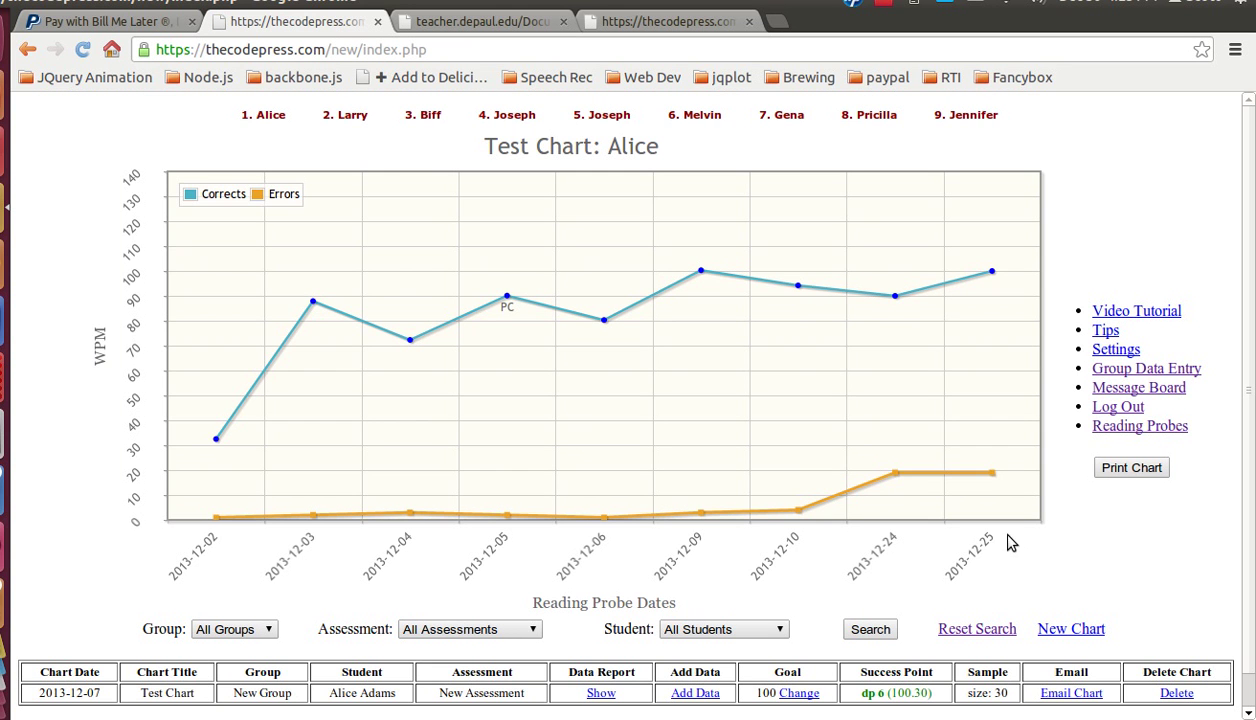
Step: Load the fifth student's Reading Fluency 2013 chart from the names along the top
{"action": "mouse_move", "coordinate": [615, 115]}
{"action": "mouse_move", "coordinate": [348, 116]}
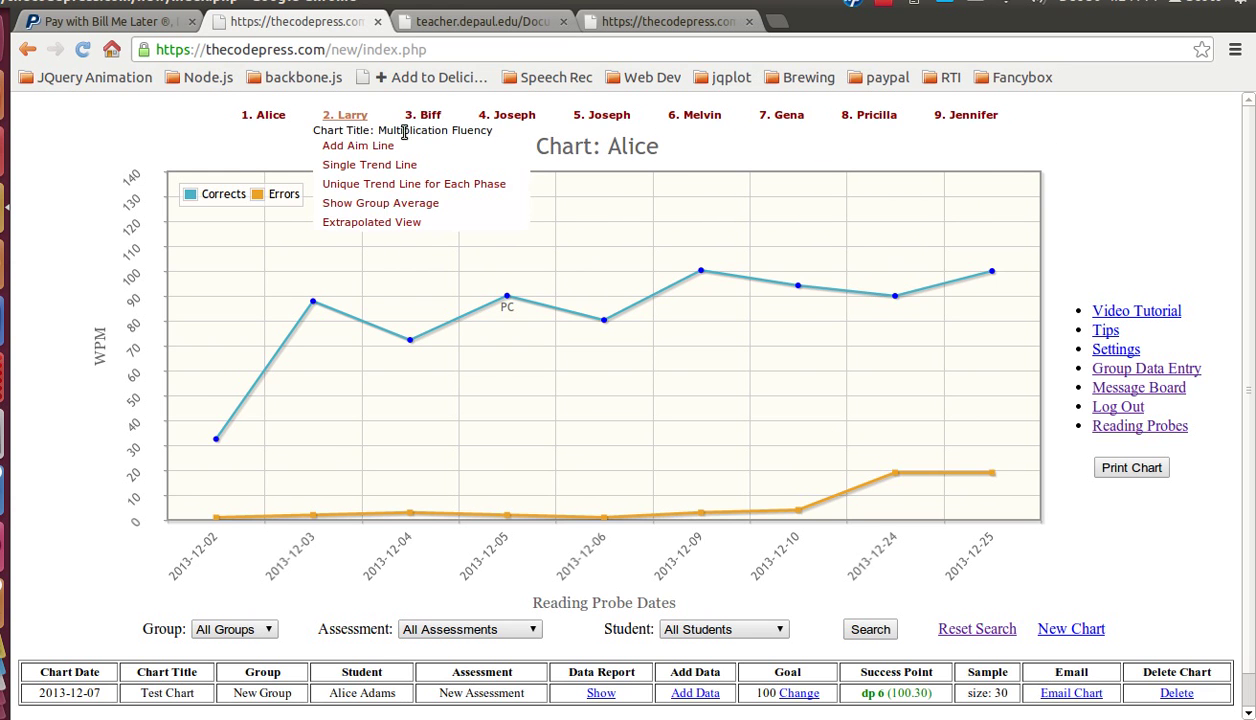
{"action": "mouse_move", "coordinate": [438, 126]}
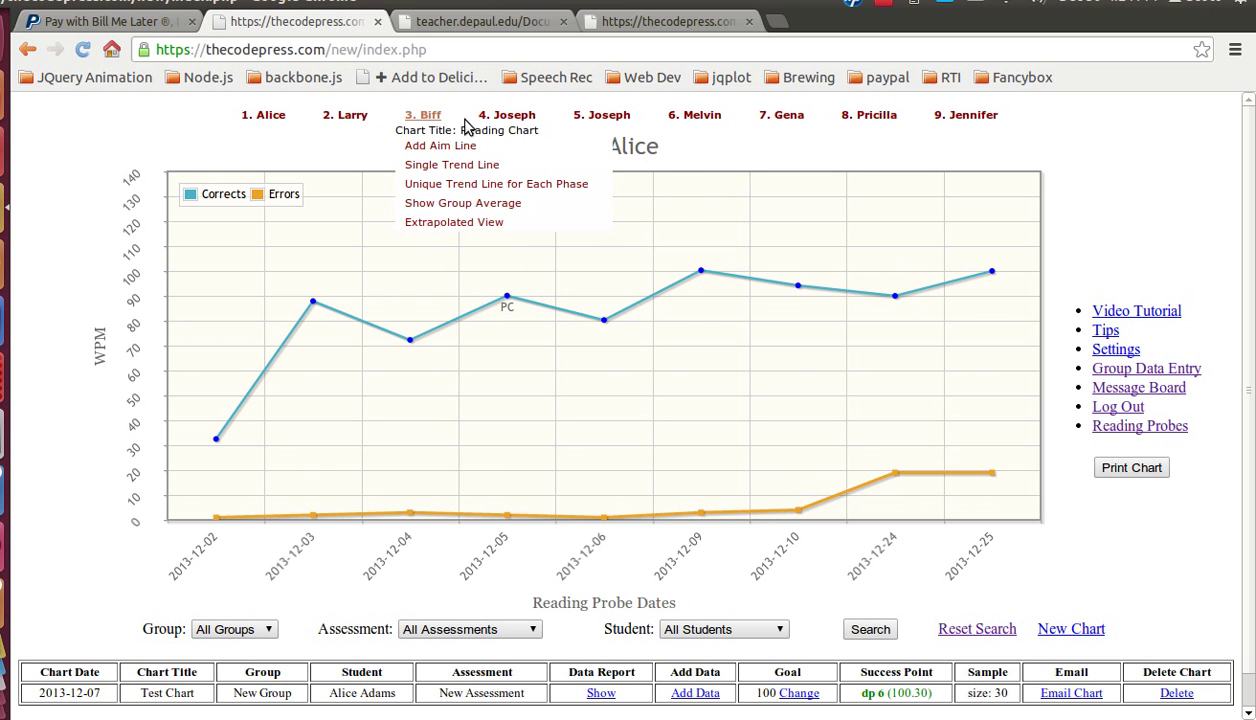
{"action": "mouse_move", "coordinate": [490, 118]}
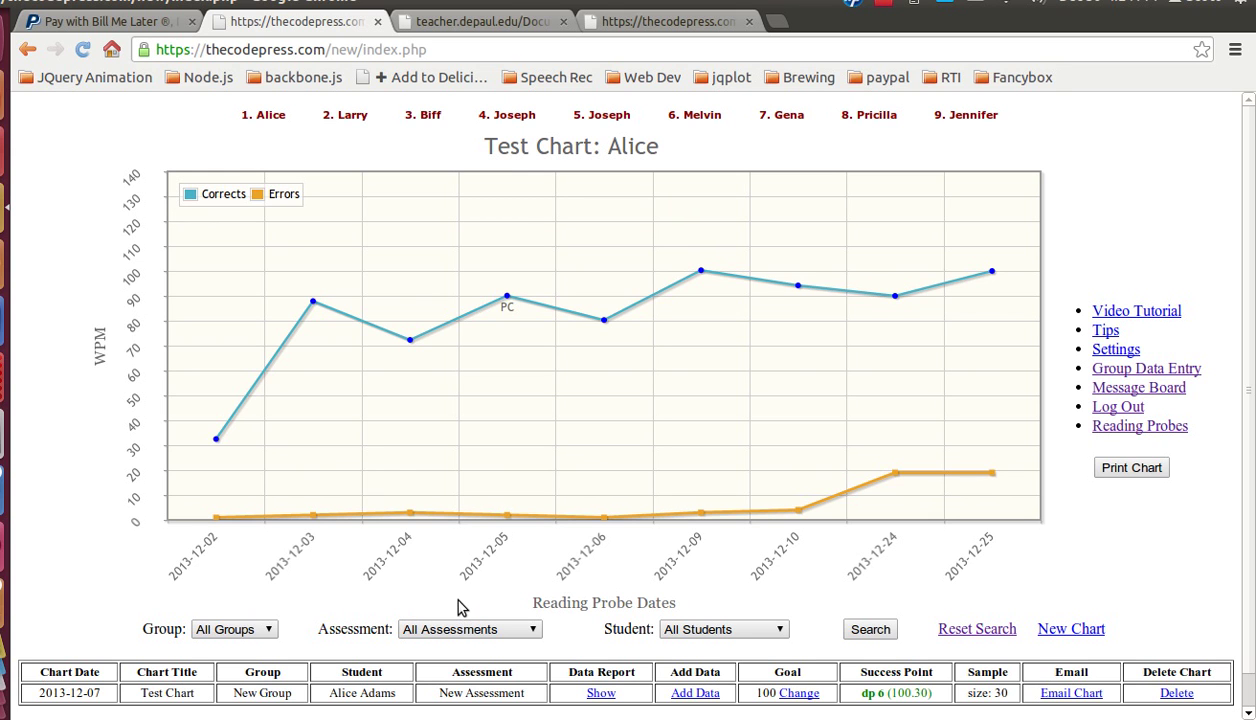
{"action": "mouse_move", "coordinate": [270, 118]}
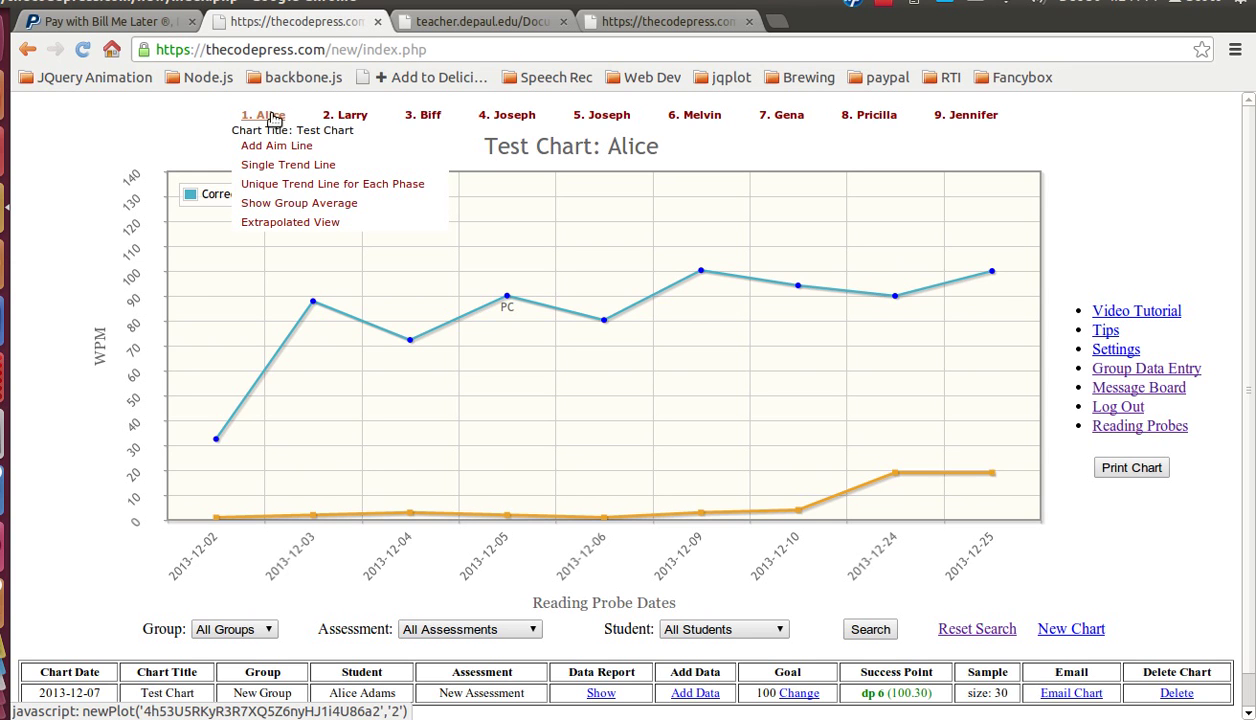
{"action": "left_click", "coordinate": [594, 116]}
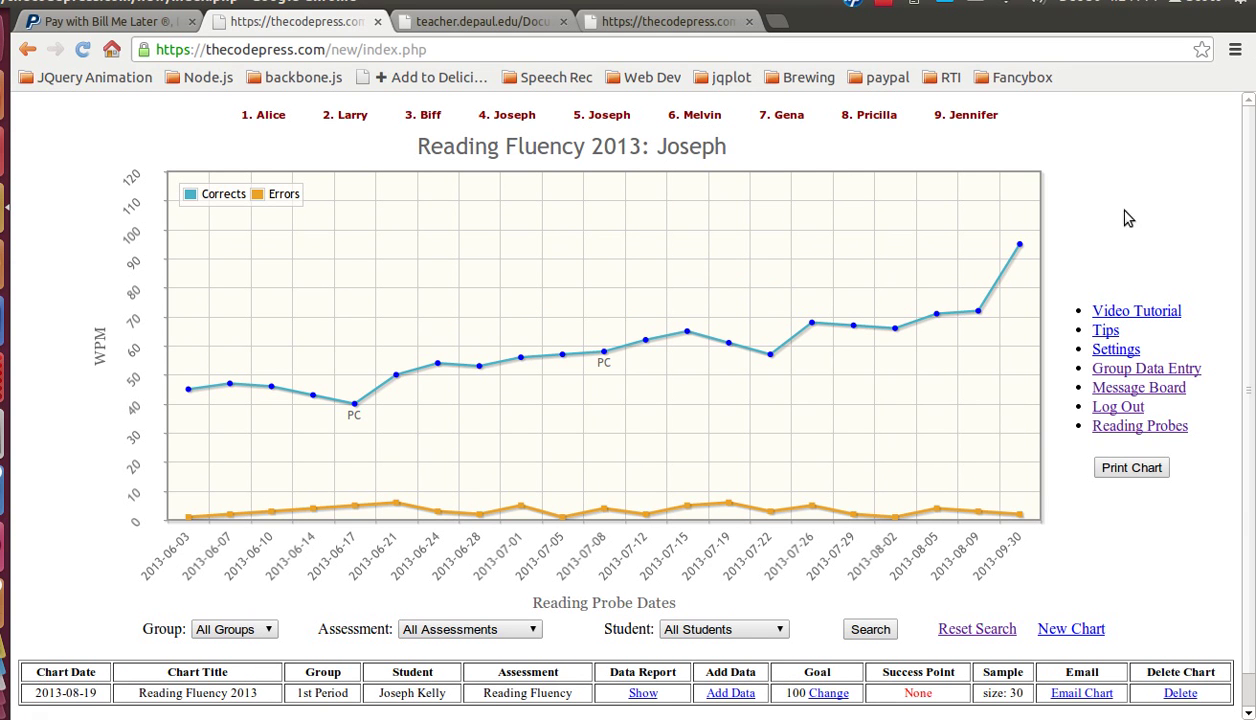
Step: Reveal the fifth student's chart menu offering Add Aim Line and per-phase trend lines
{"action": "mouse_move", "coordinate": [625, 118]}
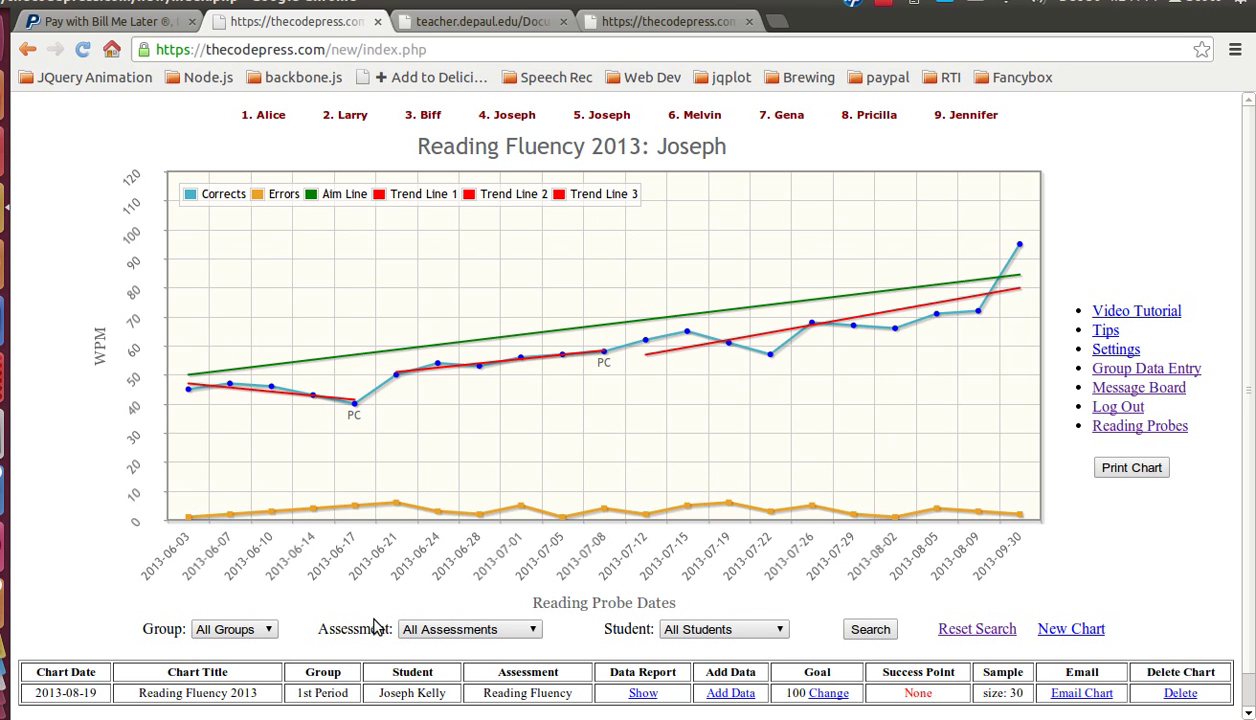
Step: Filter the chart list to group 1st Period and assessment Reading Fluency, then search
{"action": "left_click", "coordinate": [270, 629]}
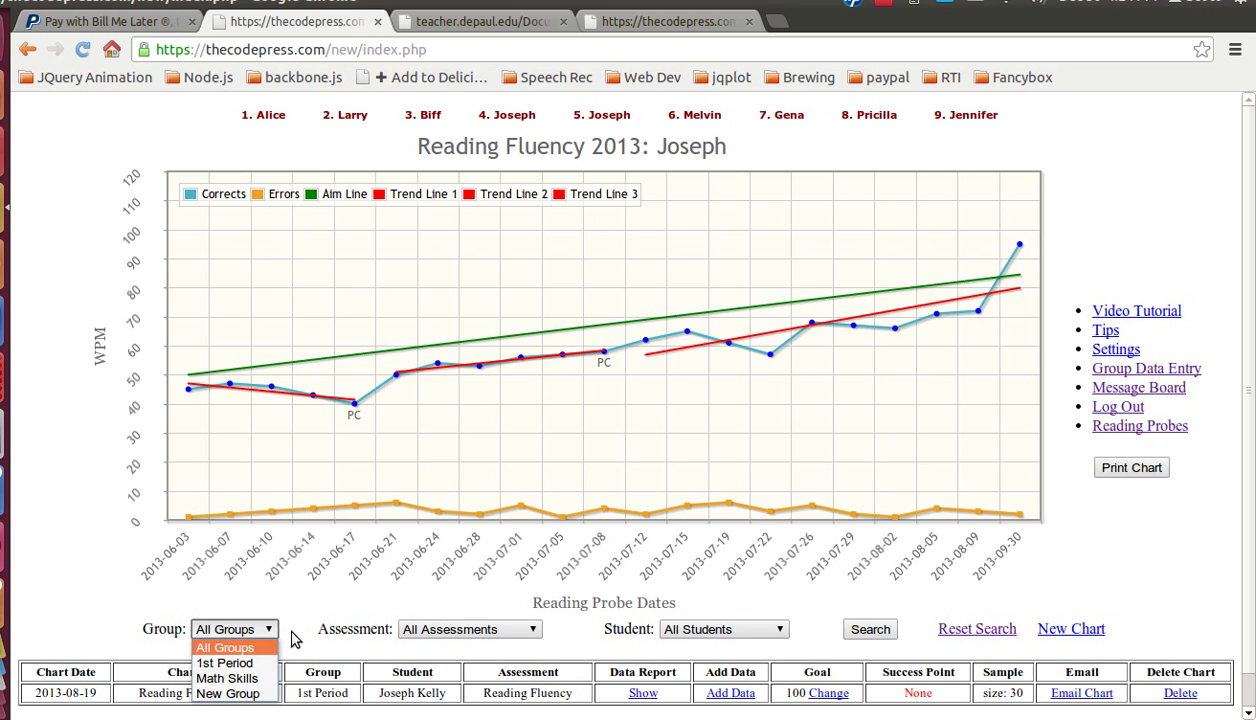
{"action": "left_click", "coordinate": [252, 664]}
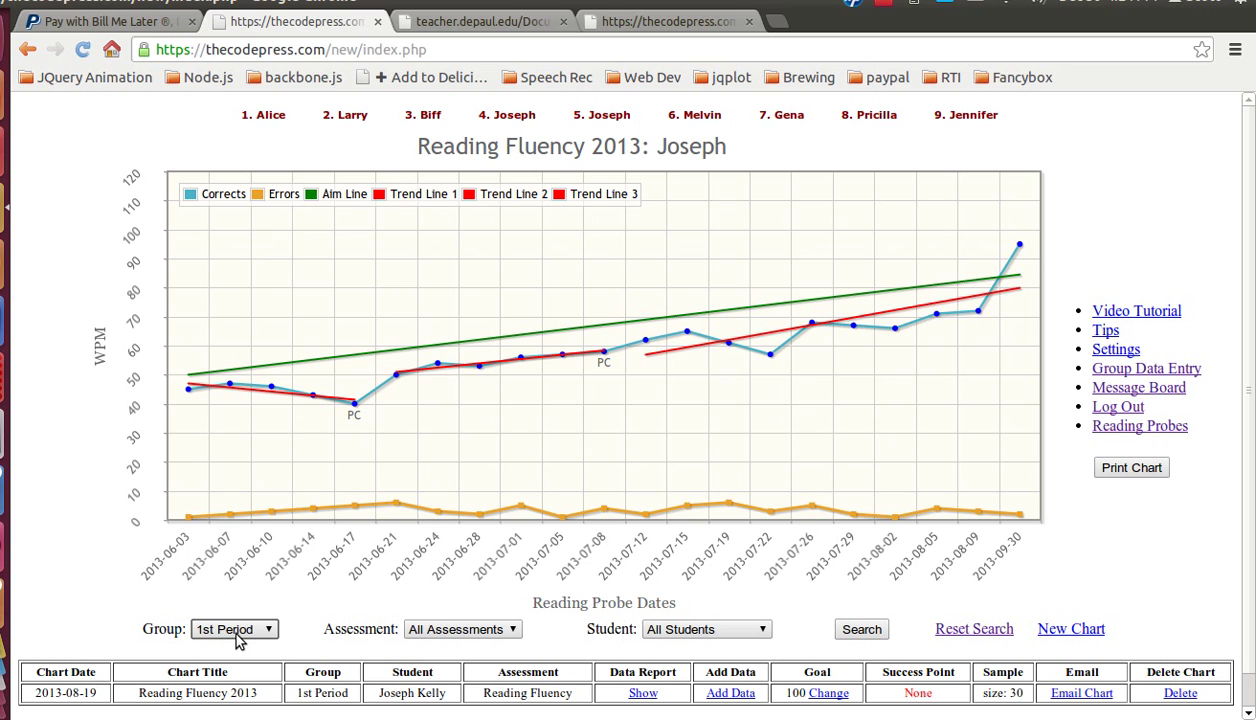
{"action": "left_click", "coordinate": [469, 632]}
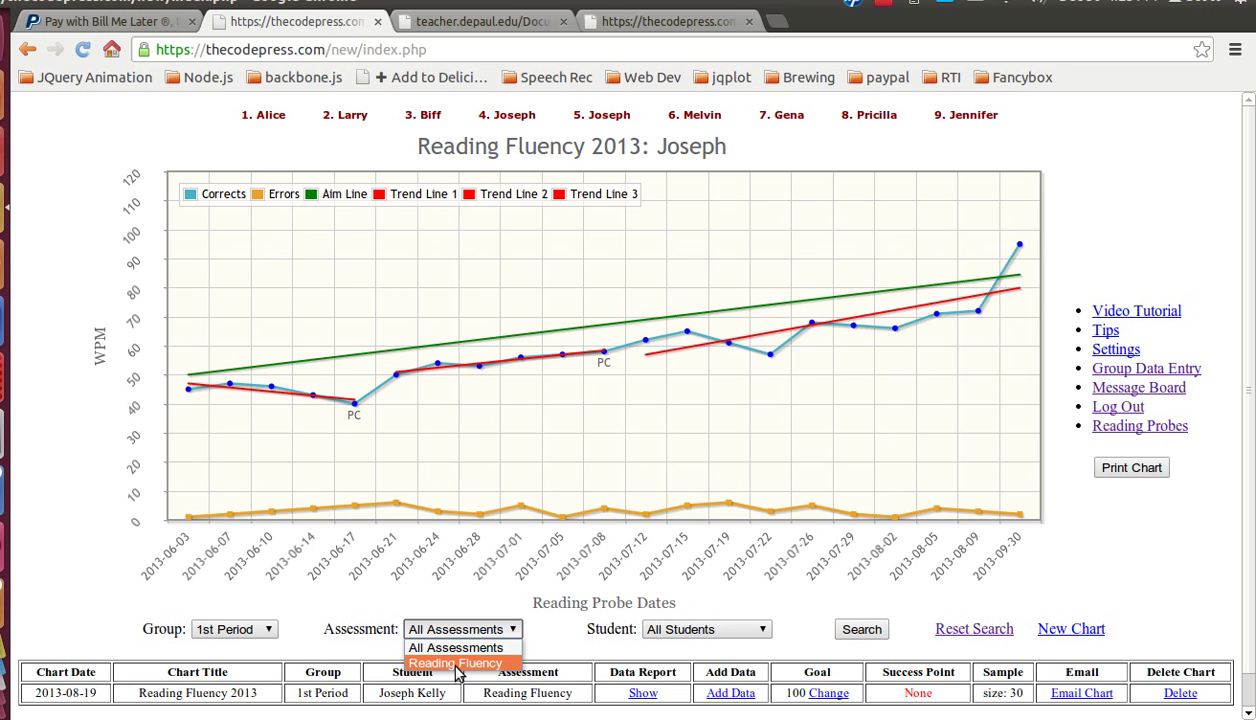
{"action": "left_click", "coordinate": [458, 664]}
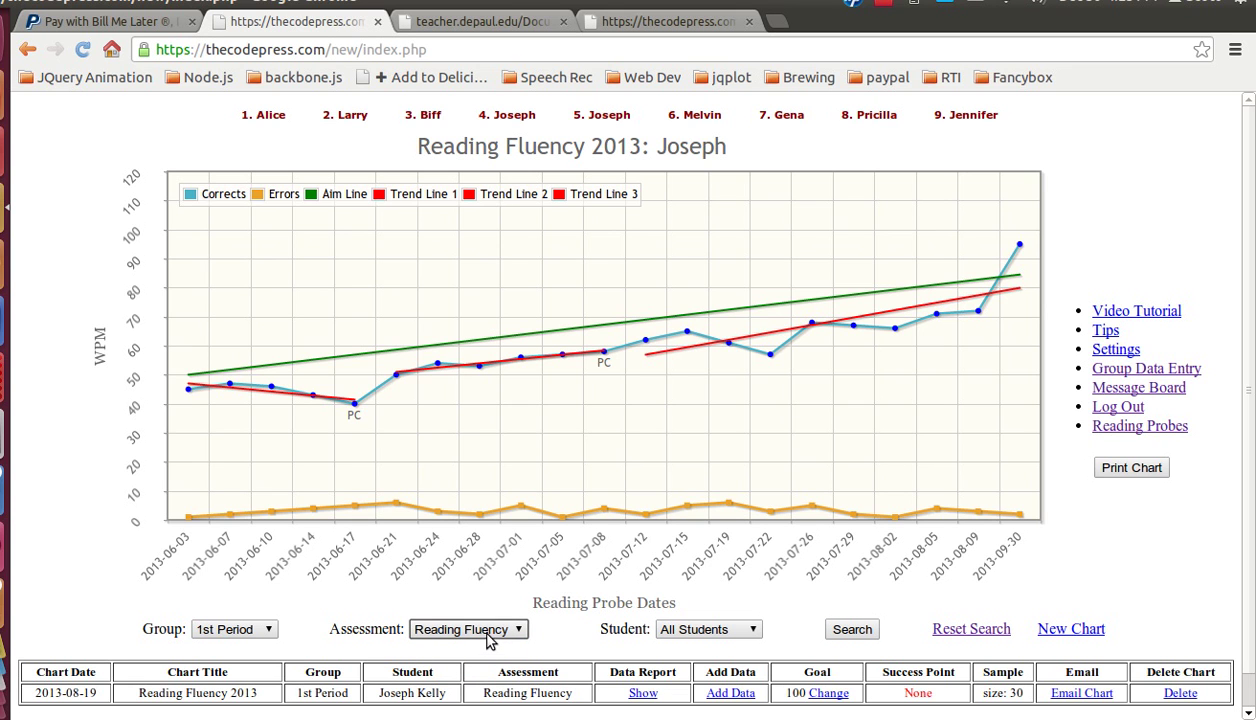
{"action": "left_click", "coordinate": [714, 636]}
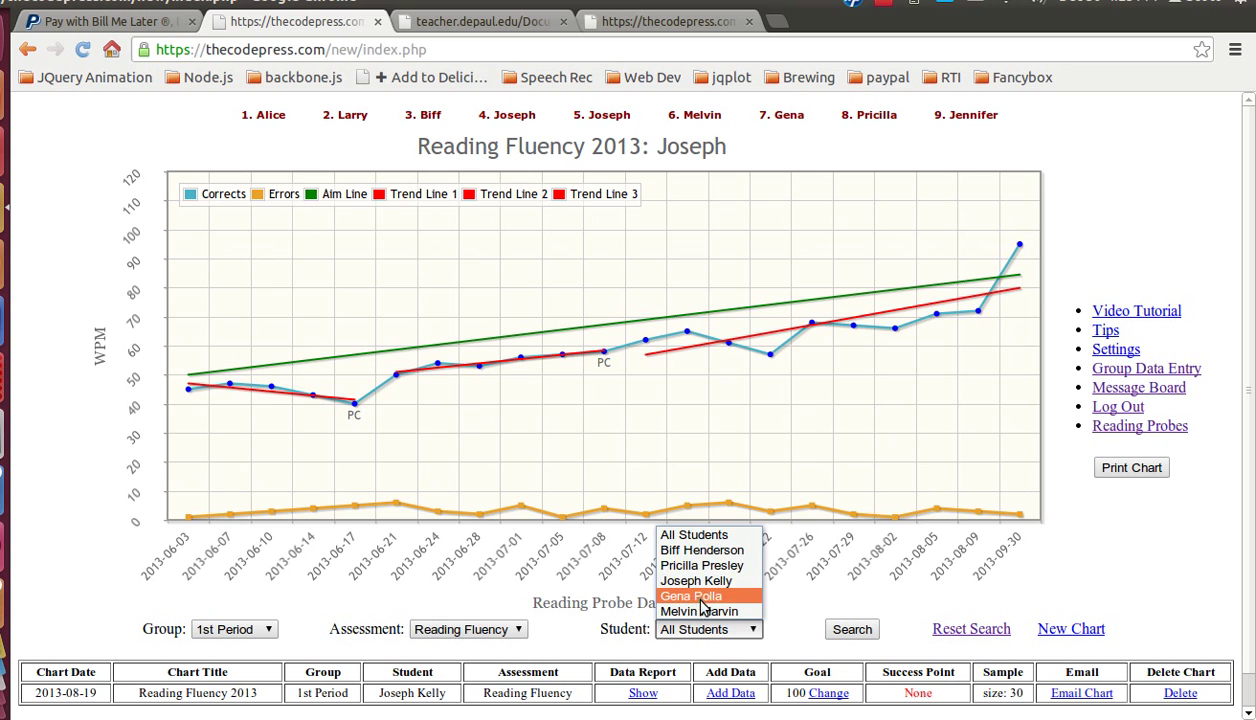
{"action": "left_click", "coordinate": [866, 604]}
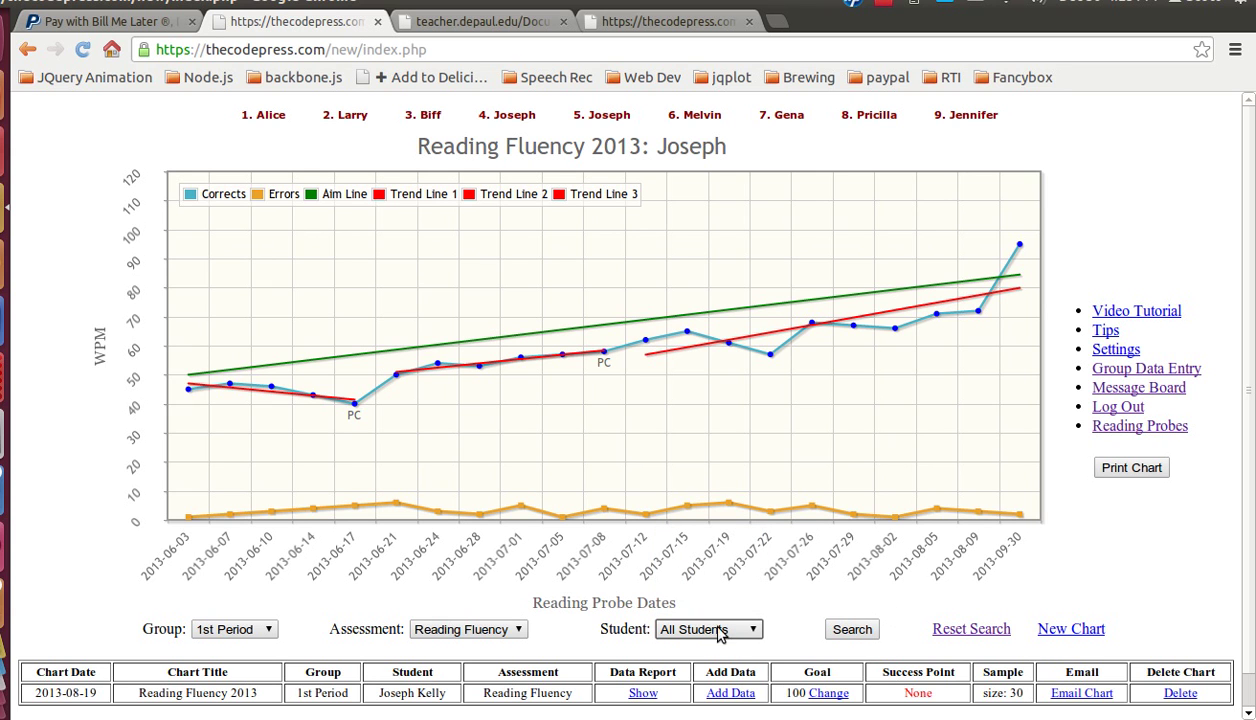
{"action": "left_click", "coordinate": [856, 633]}
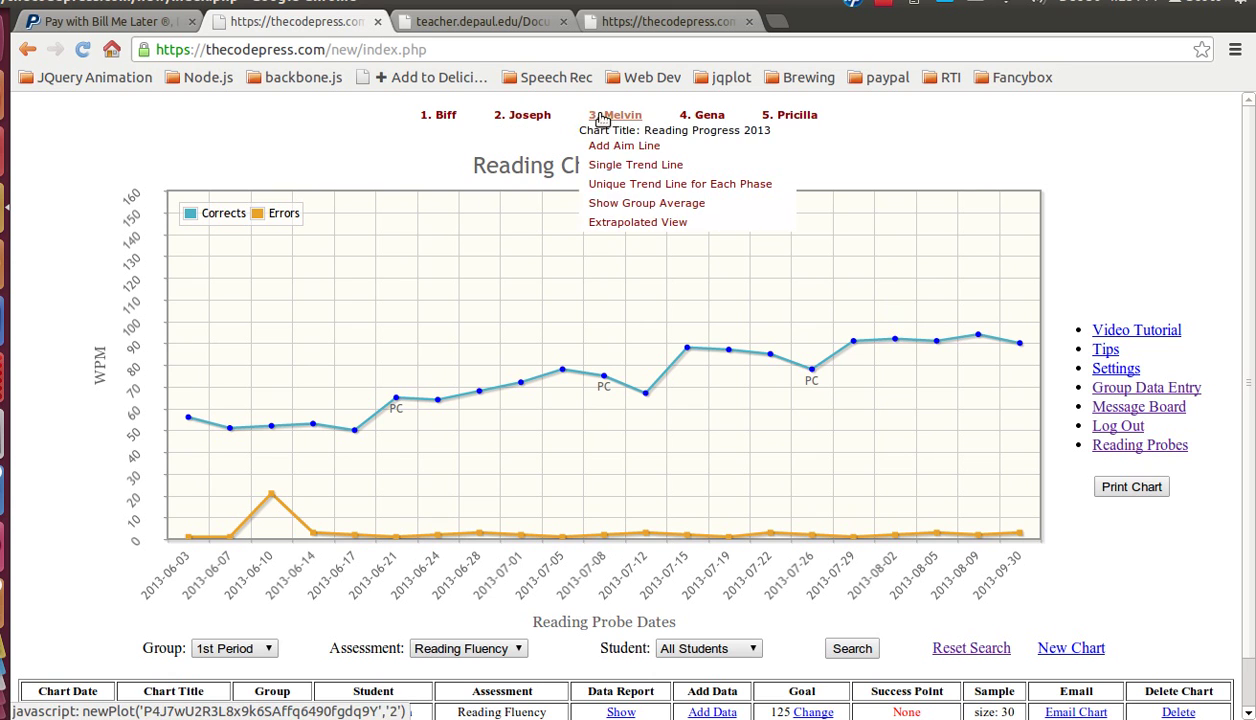
Step: Redraw the third student's Reading Progress 2013 chart with an aim line and four per-phase trend lines (goal 100)
{"action": "mouse_move", "coordinate": [716, 126]}
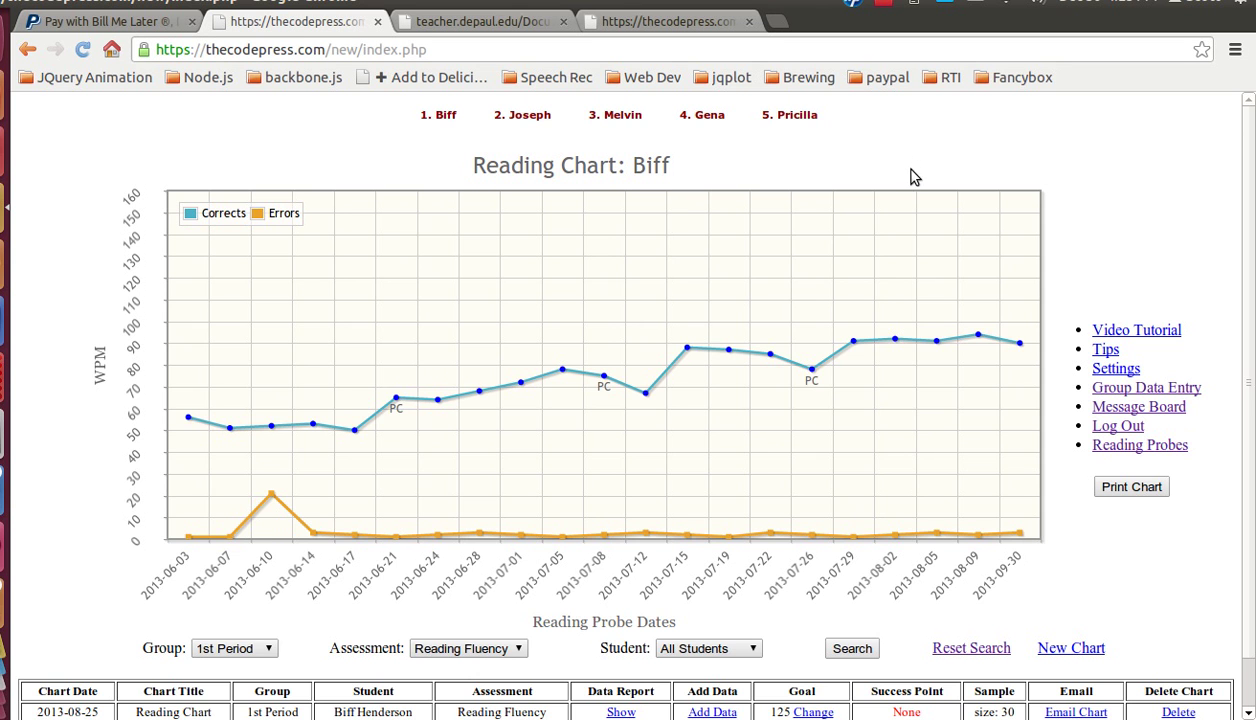
{"action": "scroll", "coordinate": [908, 175], "scroll_direction": "down", "scroll_amount": 1}
{"action": "scroll", "coordinate": [898, 324], "scroll_direction": "up", "scroll_amount": 1}
{"action": "mouse_move", "coordinate": [620, 120]}
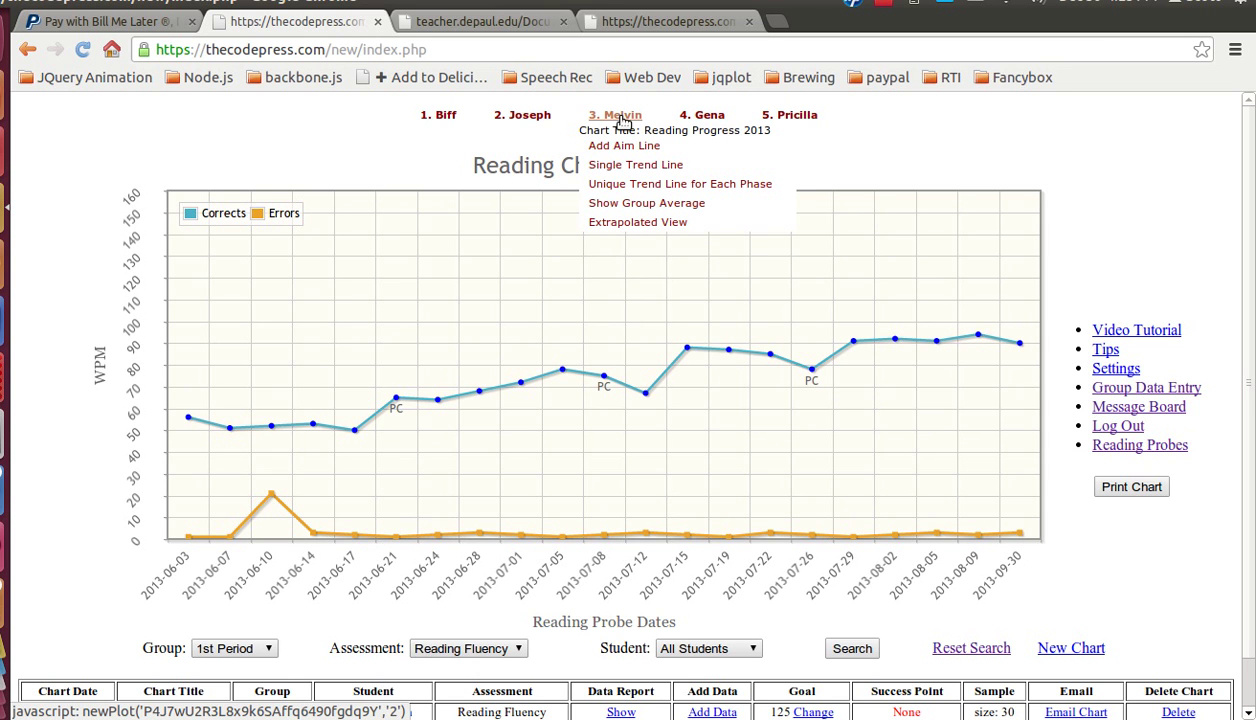
{"action": "left_click", "coordinate": [638, 184]}
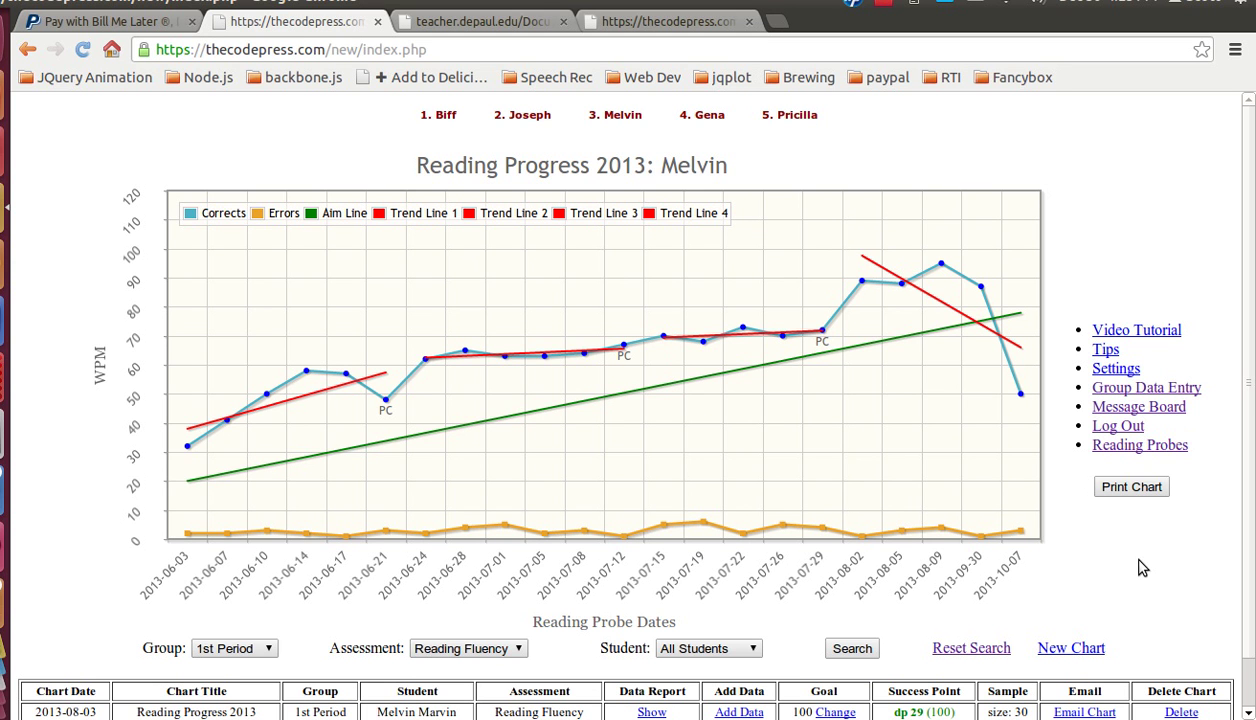
{"action": "scroll", "coordinate": [582, 605], "scroll_direction": "down", "scroll_amount": 1}
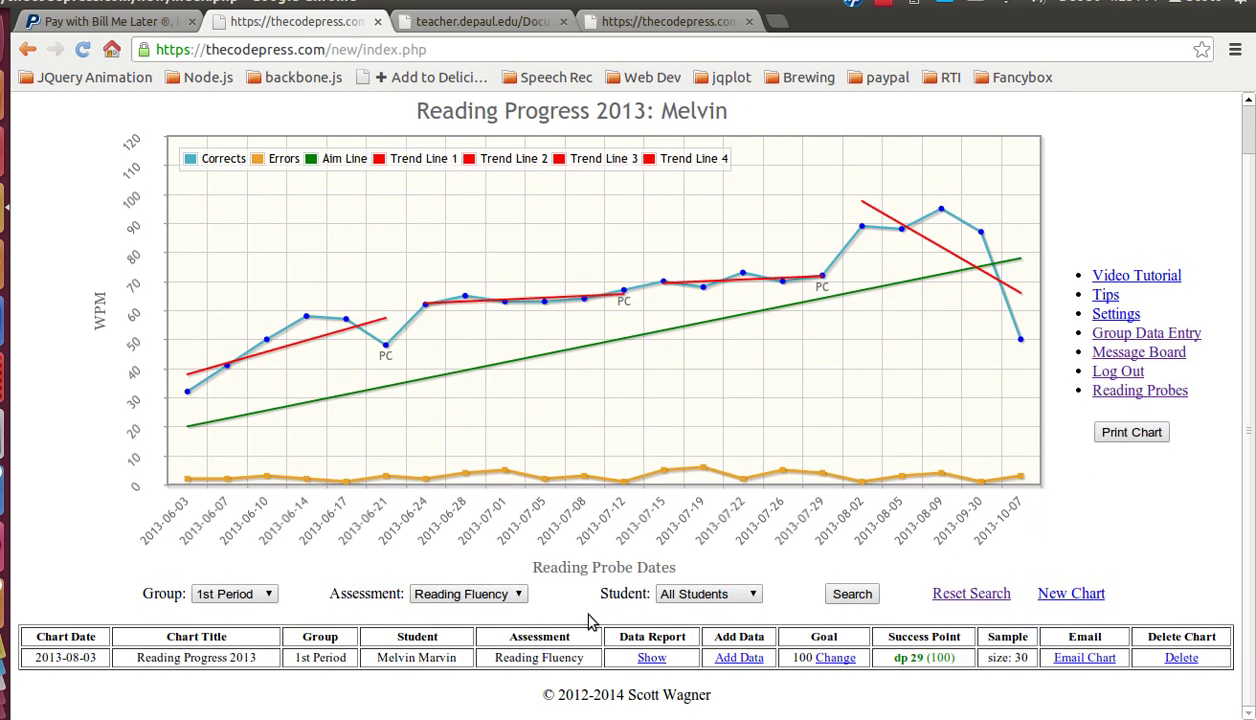
{"action": "scroll", "coordinate": [582, 637], "scroll_direction": "up", "scroll_amount": 1}
{"action": "scroll", "coordinate": [583, 633], "scroll_direction": "down", "scroll_amount": 1}
{"action": "scroll", "coordinate": [752, 595], "scroll_direction": "up", "scroll_amount": 1}
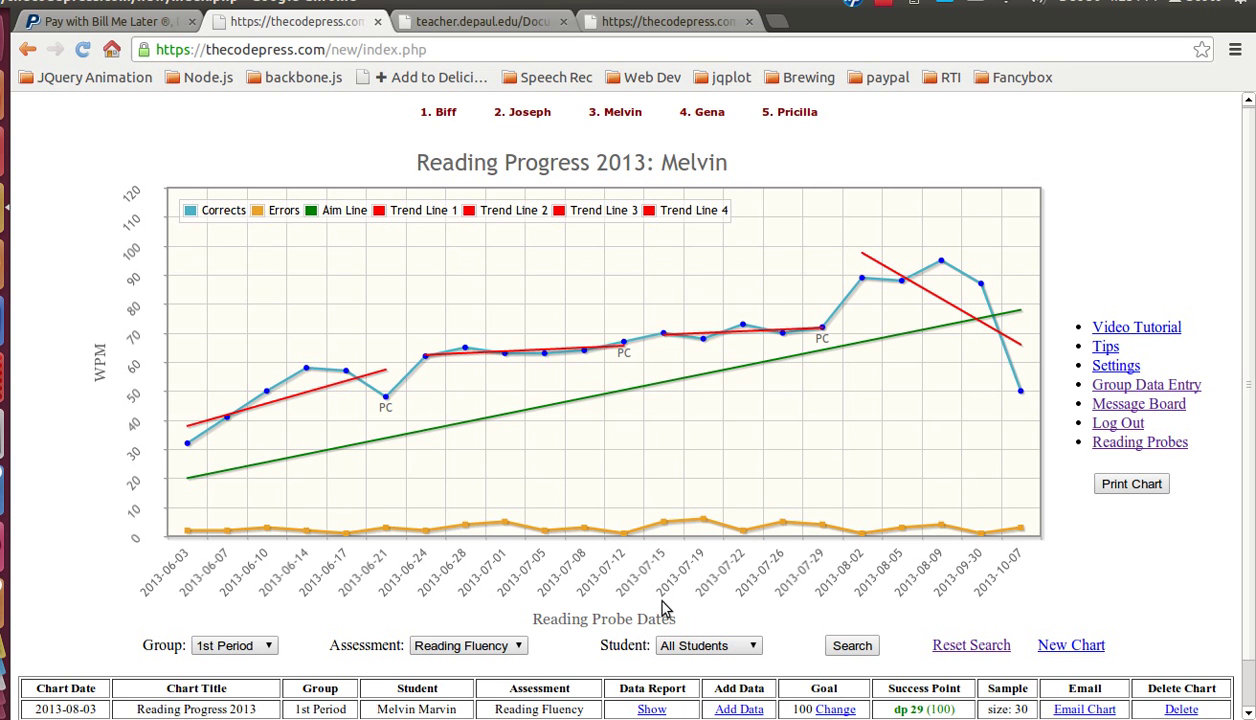
{"action": "scroll", "coordinate": [338, 600], "scroll_direction": "down", "scroll_amount": 1}
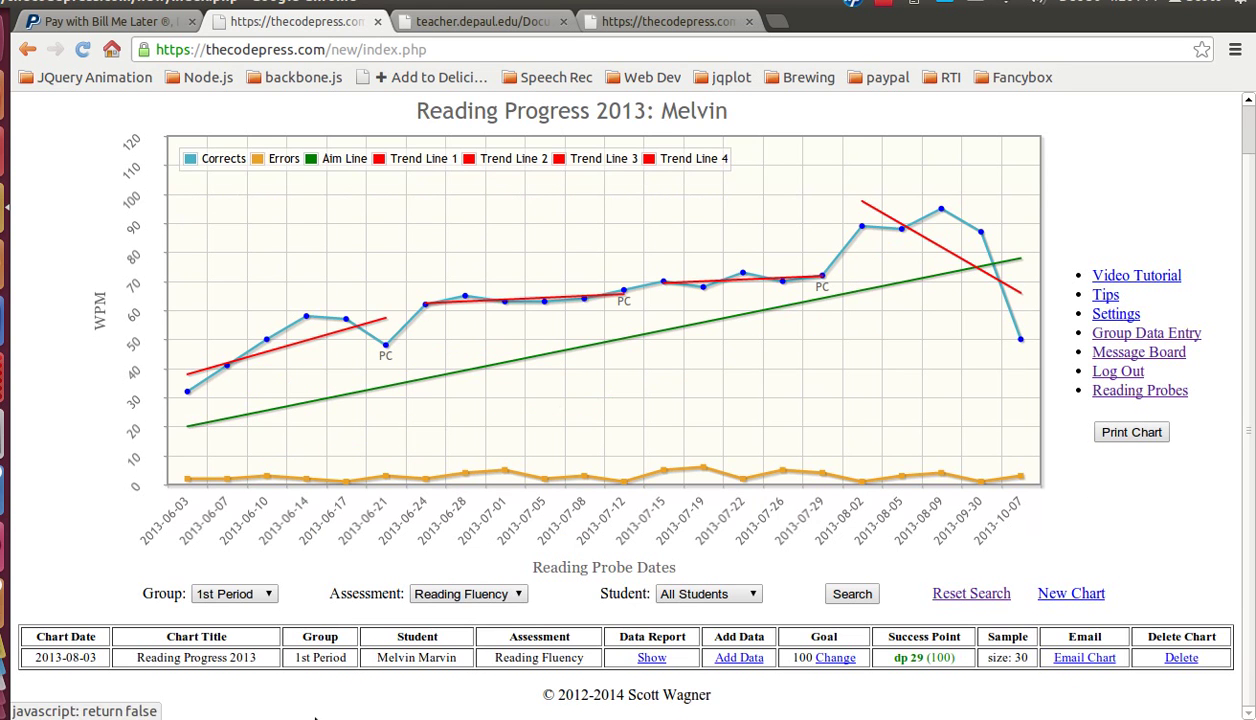
Step: Filter by Math Skills group, Multiplication Fluency assessment and the second student, then load the chart (goal 20)
{"action": "left_click", "coordinate": [269, 595]}
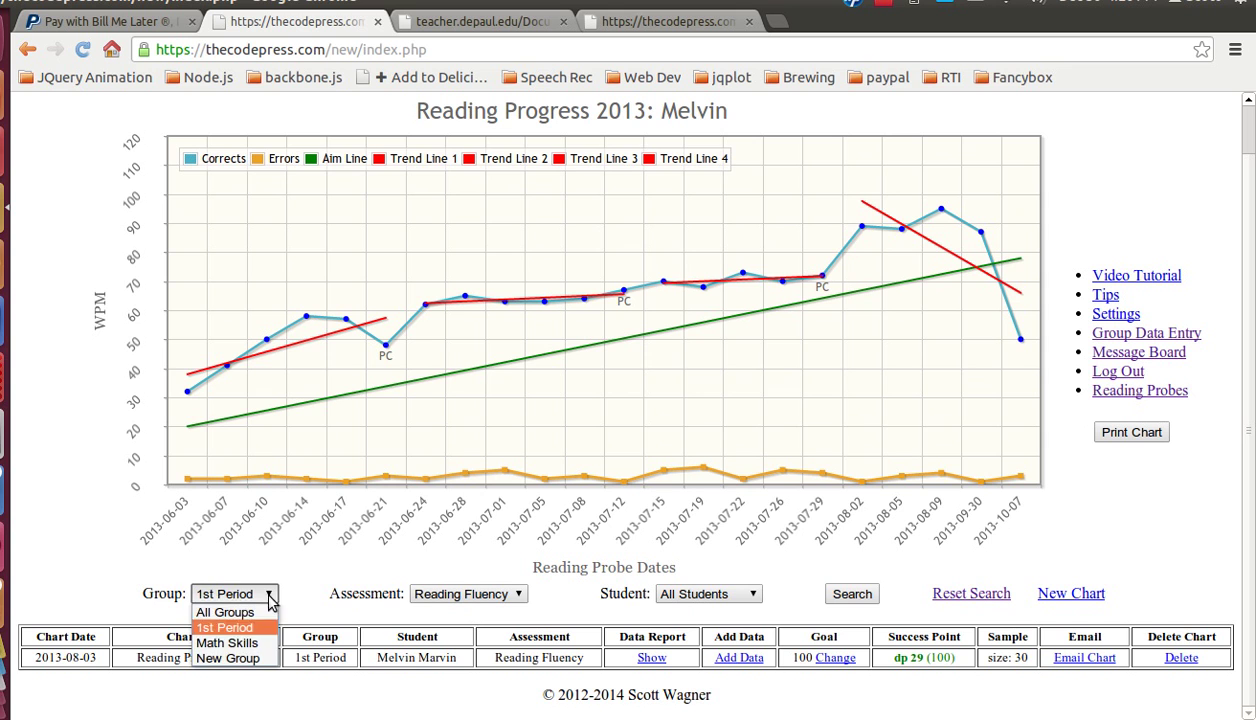
{"action": "left_click", "coordinate": [253, 645]}
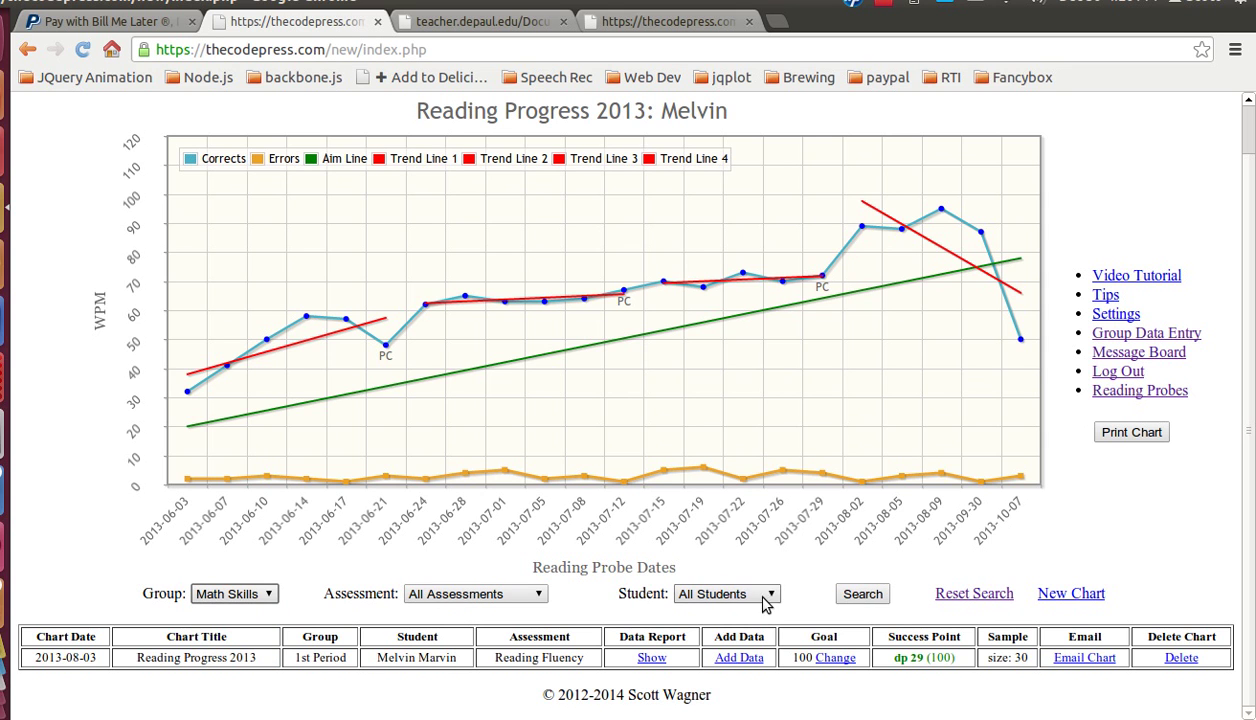
{"action": "left_click", "coordinate": [490, 594]}
{"action": "left_click", "coordinate": [476, 619]}
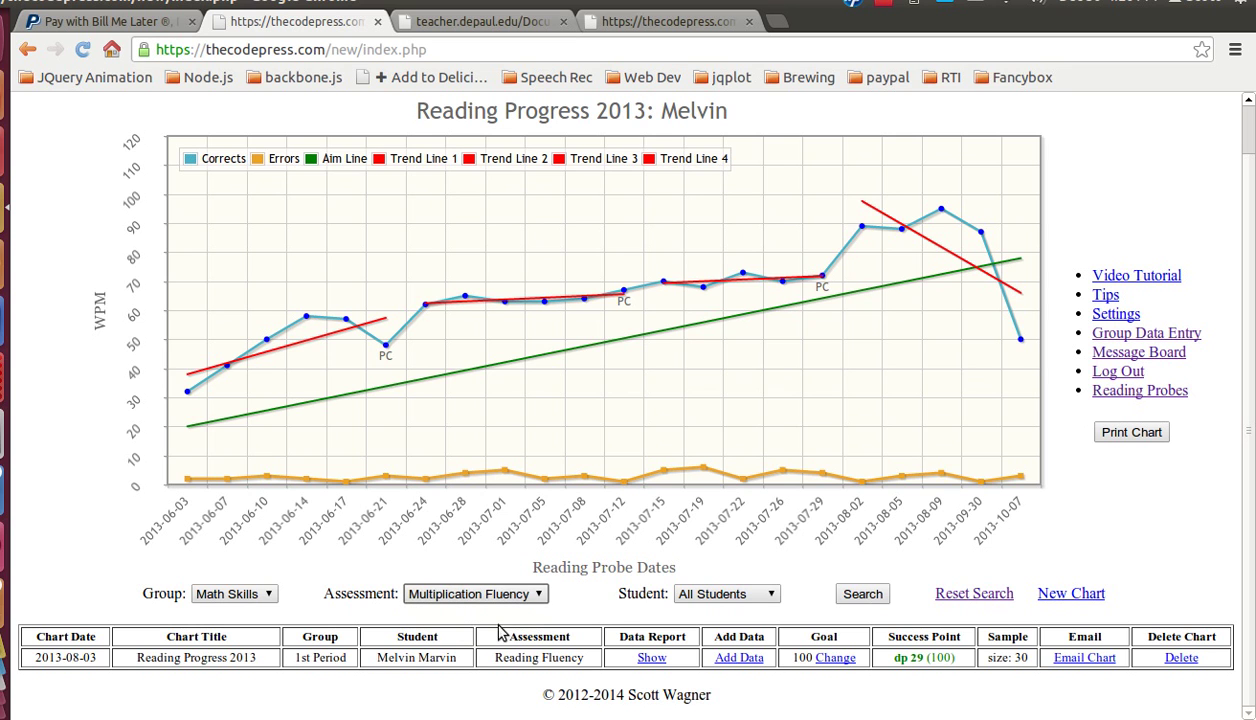
{"action": "left_click", "coordinate": [712, 594]}
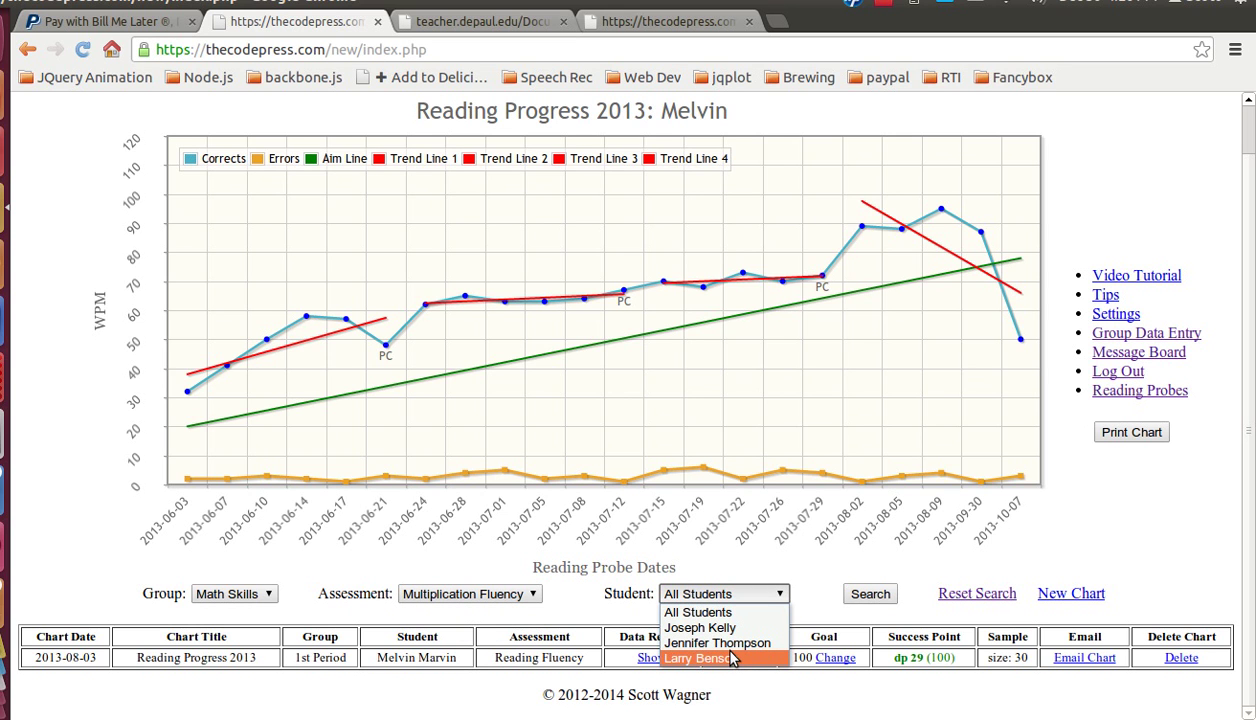
{"action": "left_click", "coordinate": [718, 643]}
{"action": "left_click", "coordinate": [871, 597]}
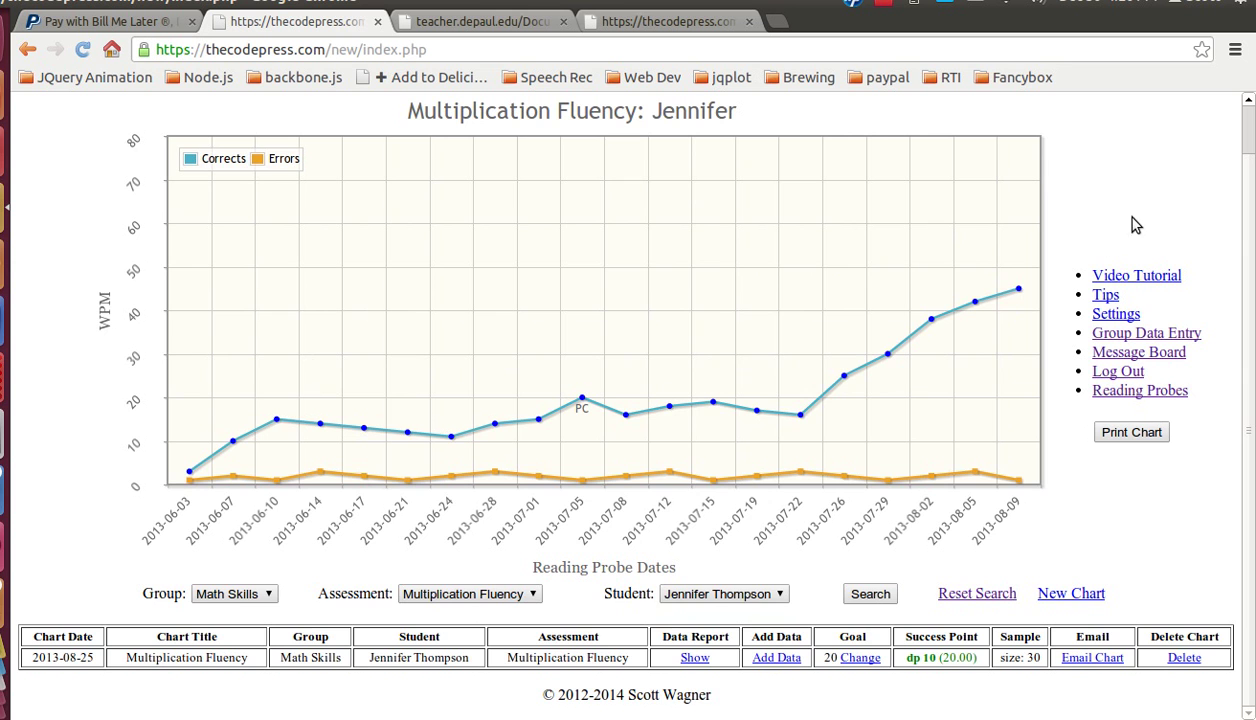
{"action": "scroll", "coordinate": [1133, 218], "scroll_direction": "up", "scroll_amount": 1}
{"action": "scroll", "coordinate": [1133, 218], "scroll_direction": "down", "scroll_amount": 1}
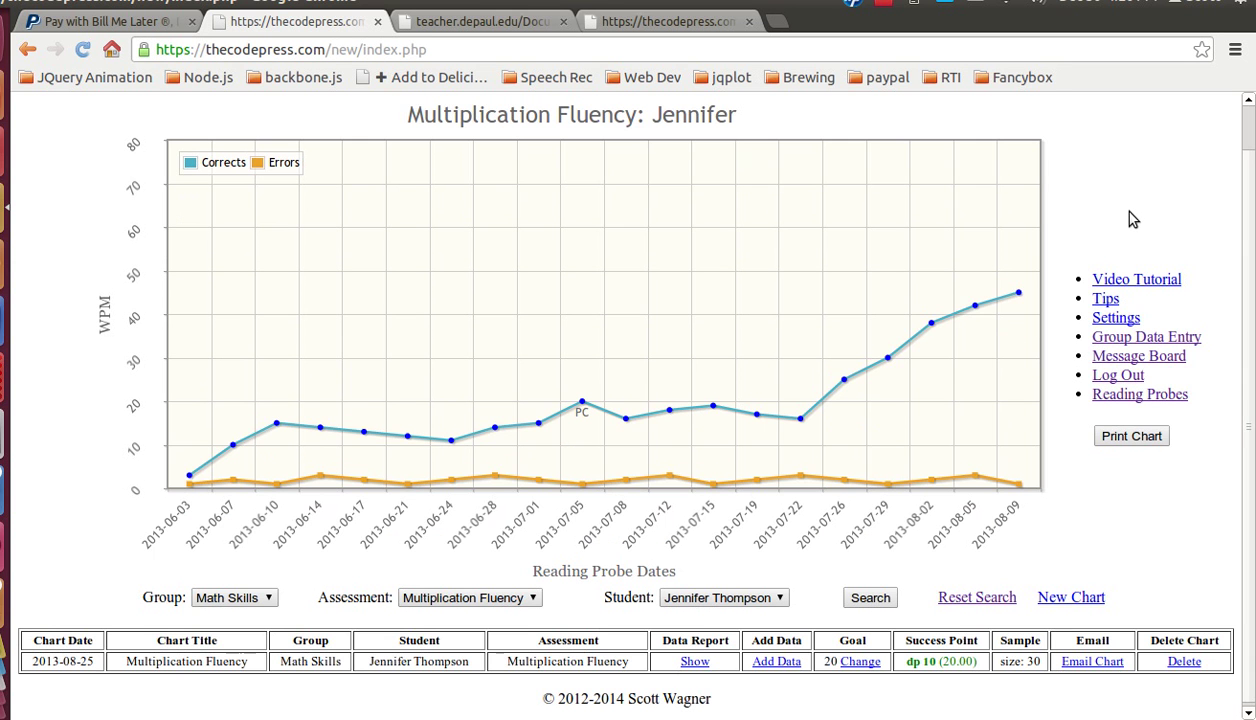
{"action": "scroll", "coordinate": [1130, 217], "scroll_direction": "up", "scroll_amount": 1}
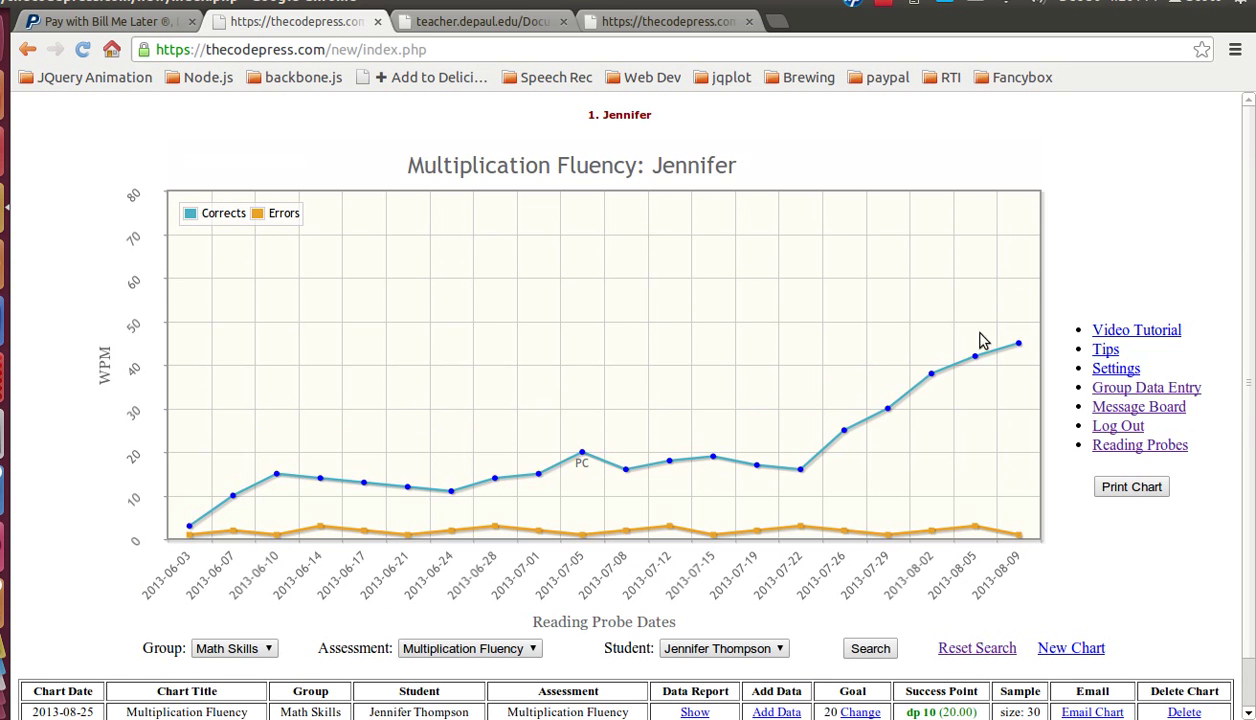
Step: Reset the filters, search one student across all groups, and show their 1st Period Reading Fluency 2013 chart
{"action": "left_click", "coordinate": [960, 648]}
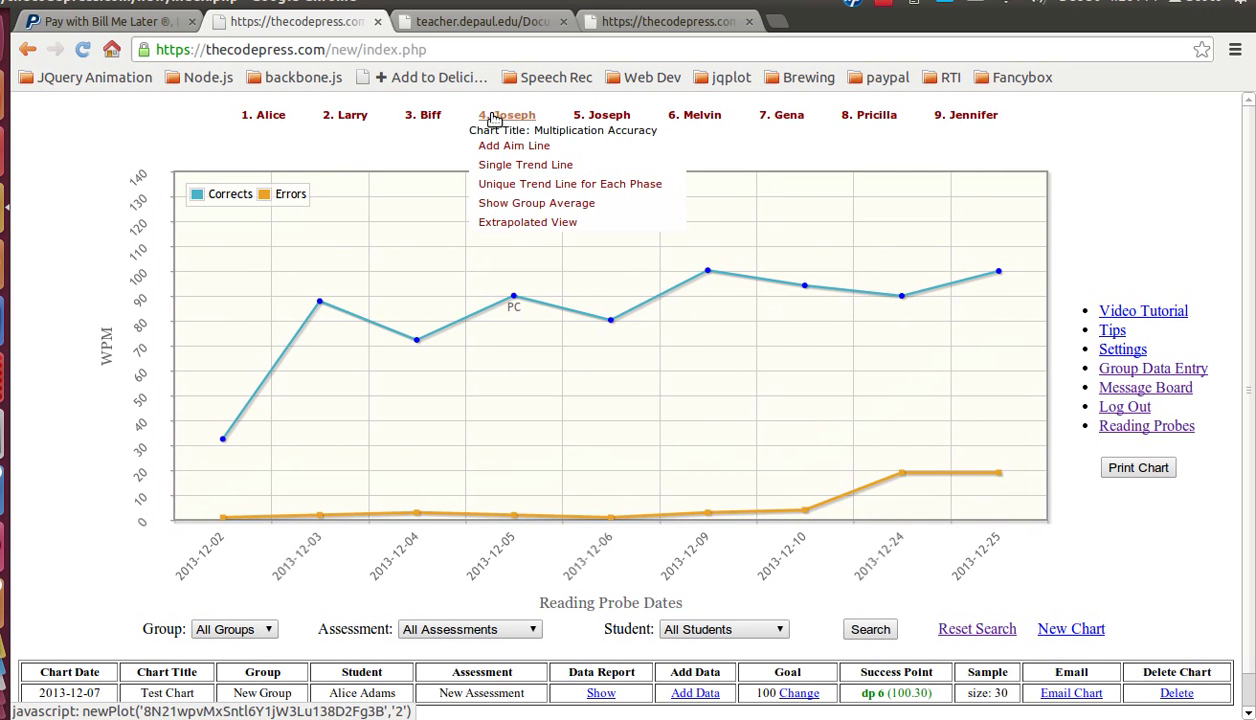
{"action": "mouse_move", "coordinate": [598, 118]}
{"action": "mouse_move", "coordinate": [515, 121]}
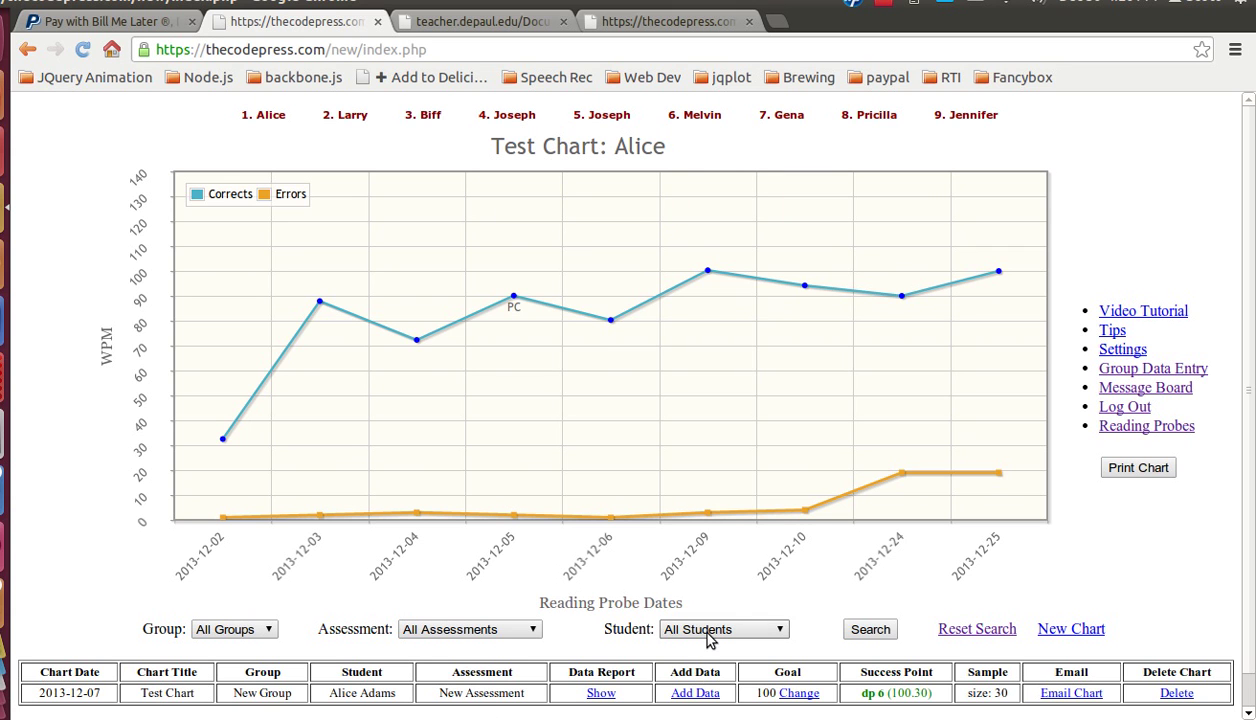
{"action": "left_click", "coordinate": [709, 640]}
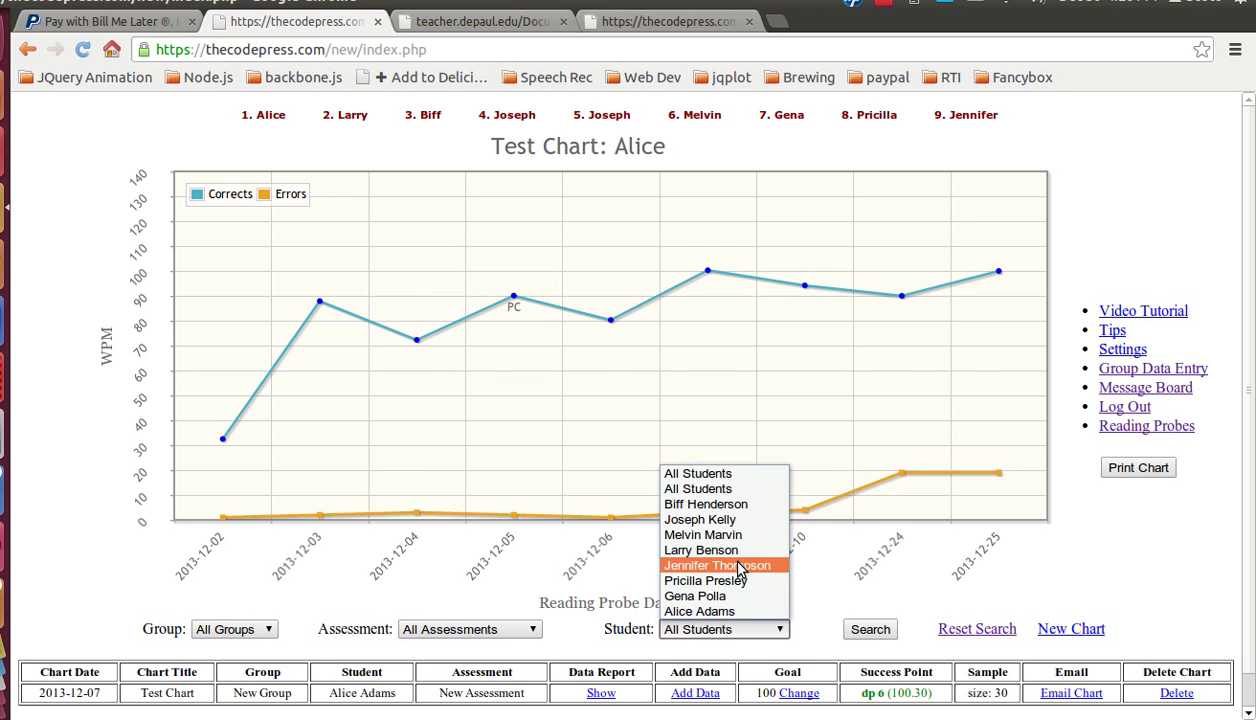
{"action": "left_click", "coordinate": [714, 520]}
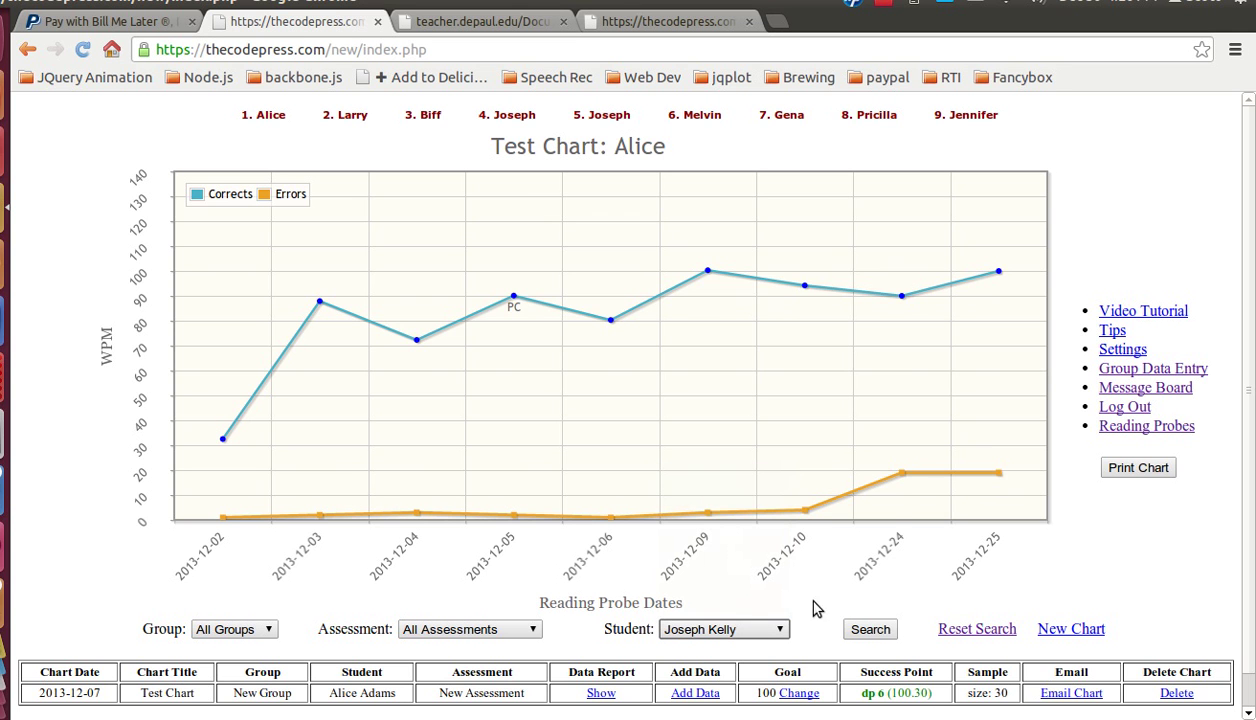
{"action": "left_click", "coordinate": [866, 628]}
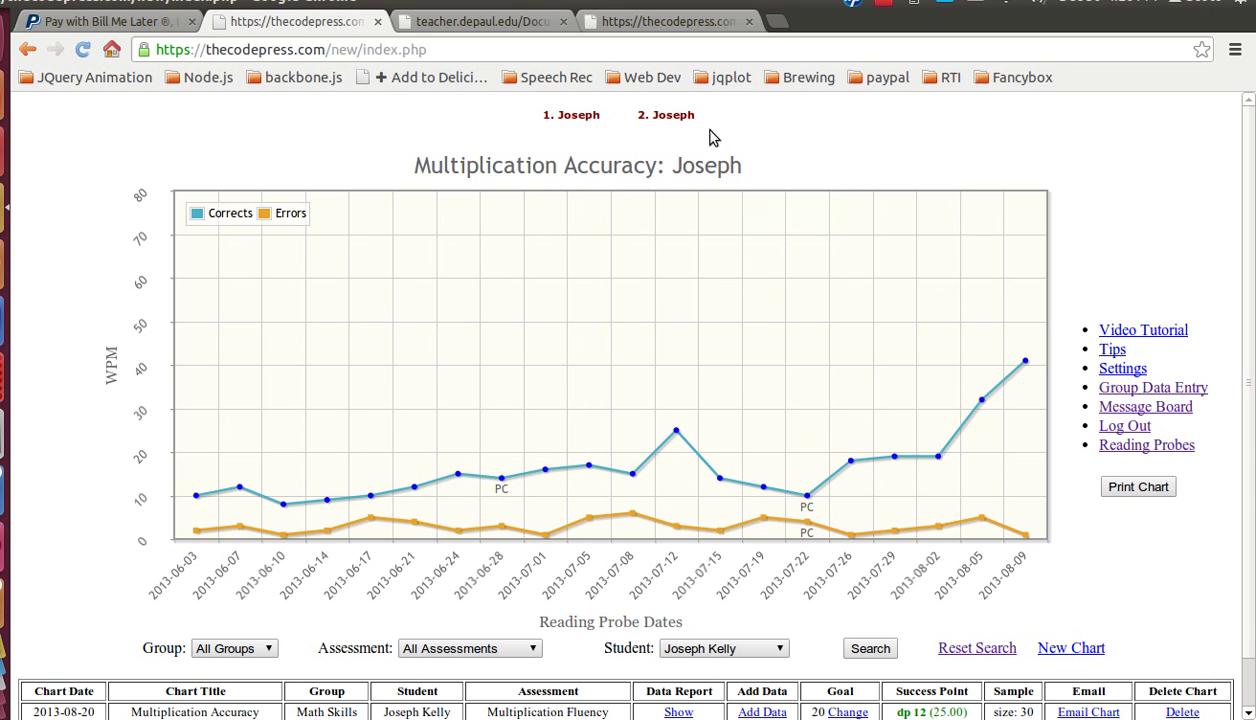
{"action": "left_click", "coordinate": [666, 115]}
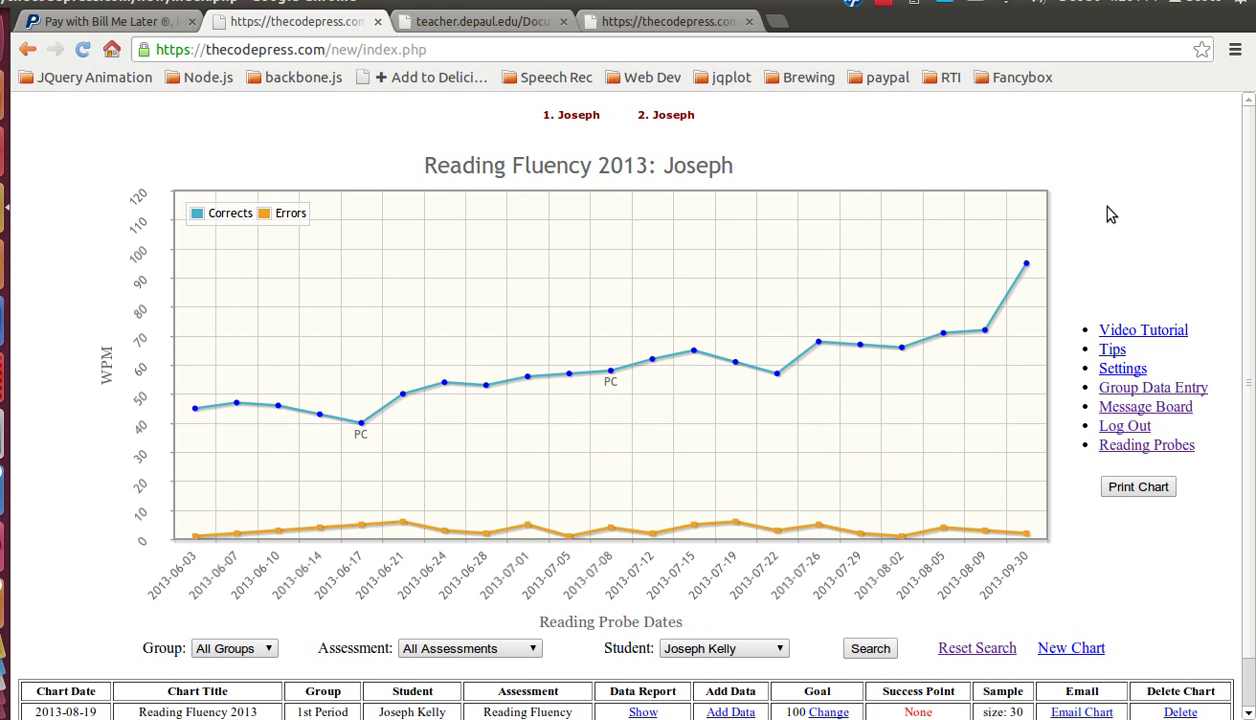
{"action": "scroll", "coordinate": [1150, 277], "scroll_direction": "down", "scroll_amount": 1}
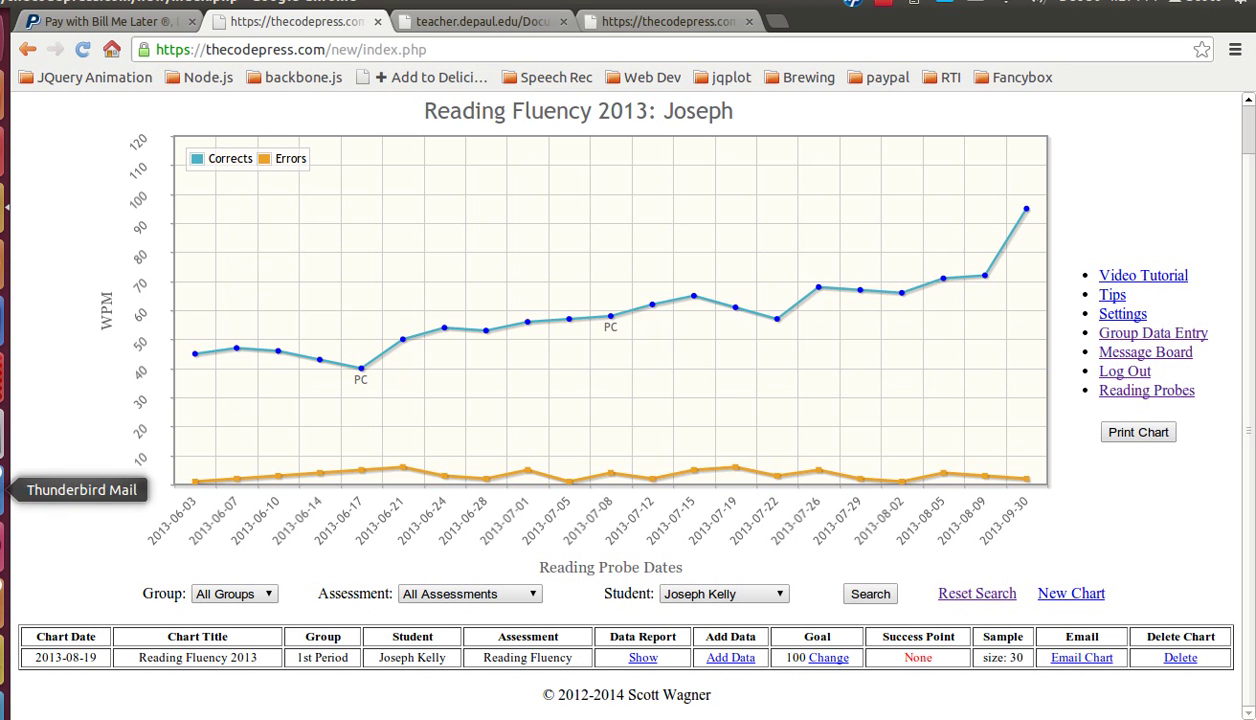
Step: Open the emailed Test message in Thunderbird, review the attached mychart.png chart, and close it
{"action": "left_click", "coordinate": [6, 489]}
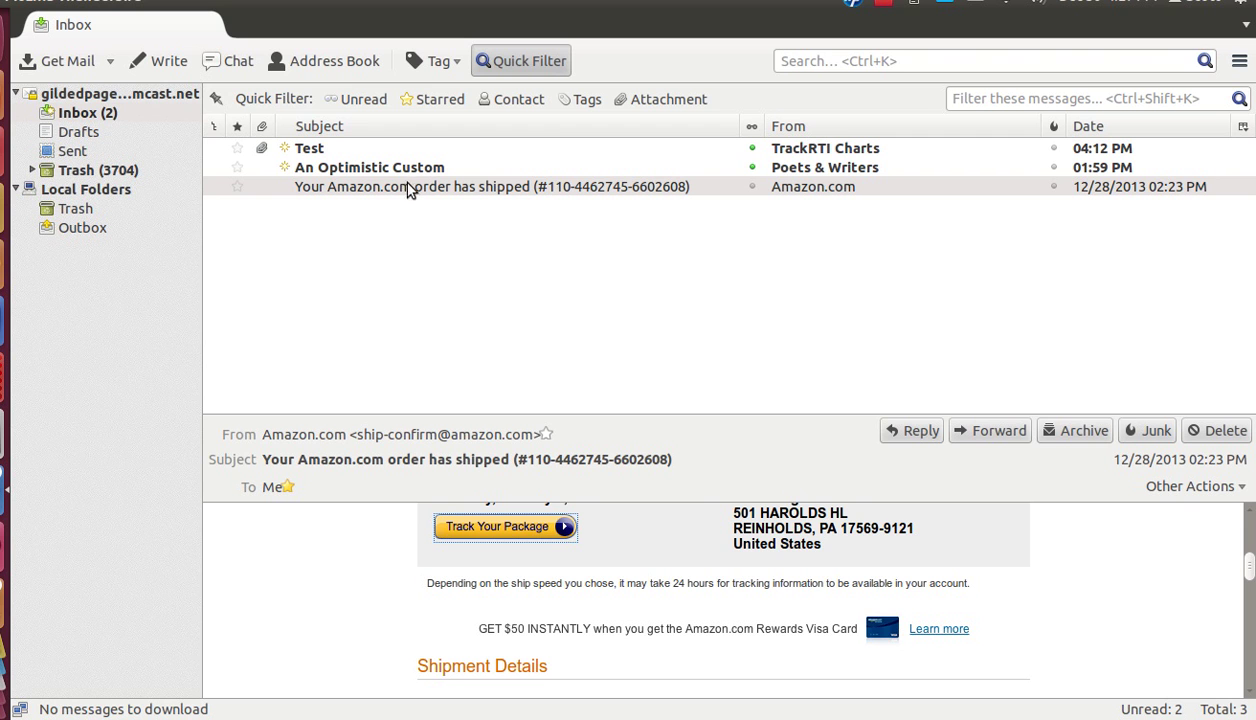
{"action": "double_click", "coordinate": [322, 150]}
{"action": "scroll", "coordinate": [903, 362], "scroll_direction": "down", "scroll_amount": 3}
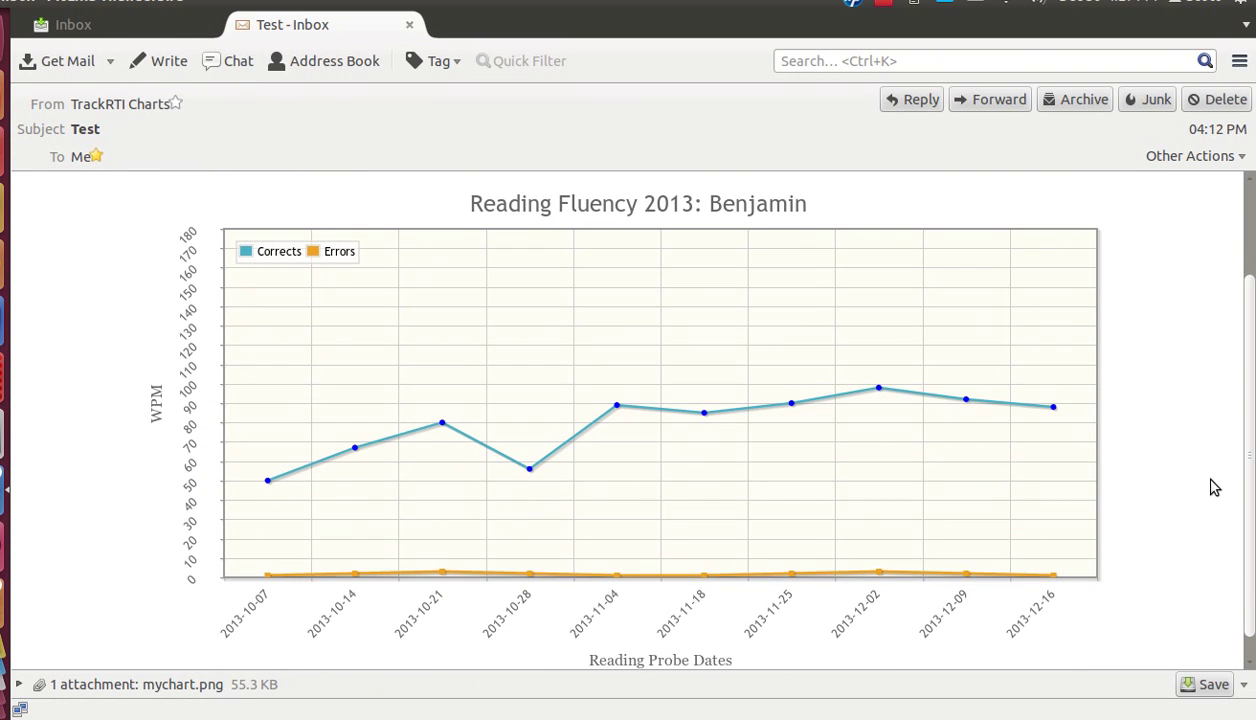
{"action": "scroll", "coordinate": [1183, 523], "scroll_direction": "up", "scroll_amount": 3}
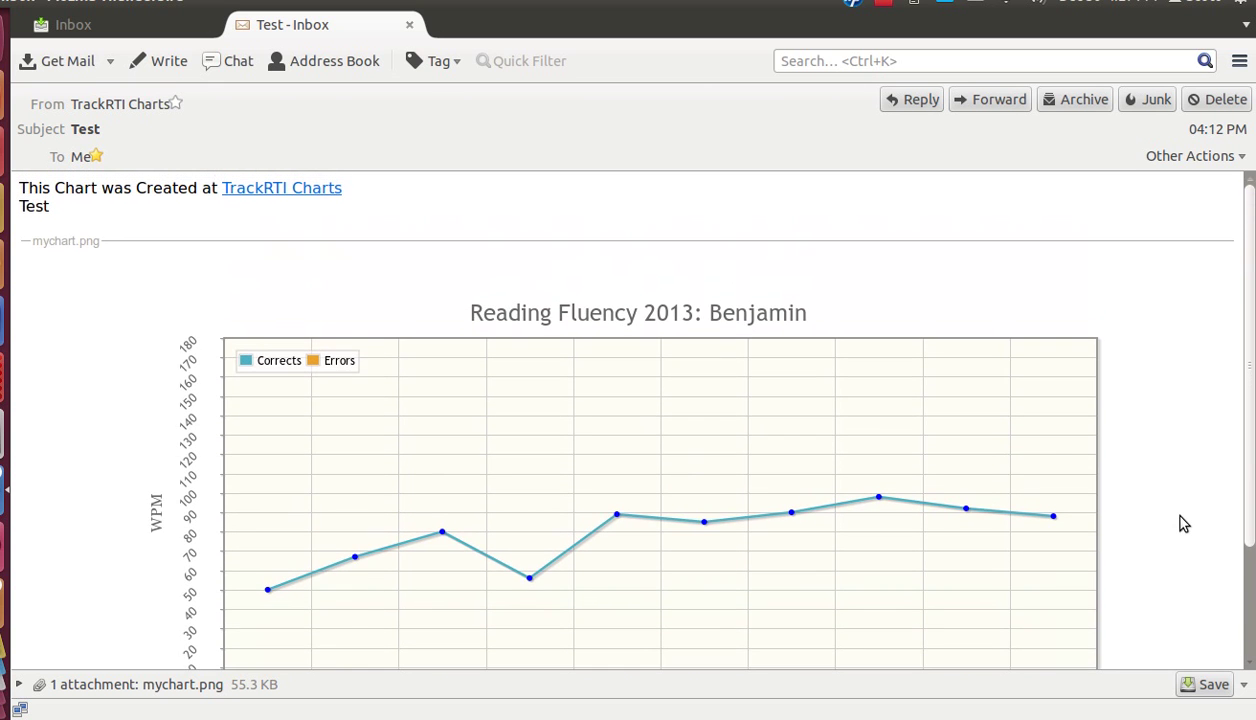
{"action": "scroll", "coordinate": [1180, 521], "scroll_direction": "down", "scroll_amount": 3}
{"action": "scroll", "coordinate": [1180, 521], "scroll_direction": "up", "scroll_amount": 3}
{"action": "left_click", "coordinate": [409, 25]}
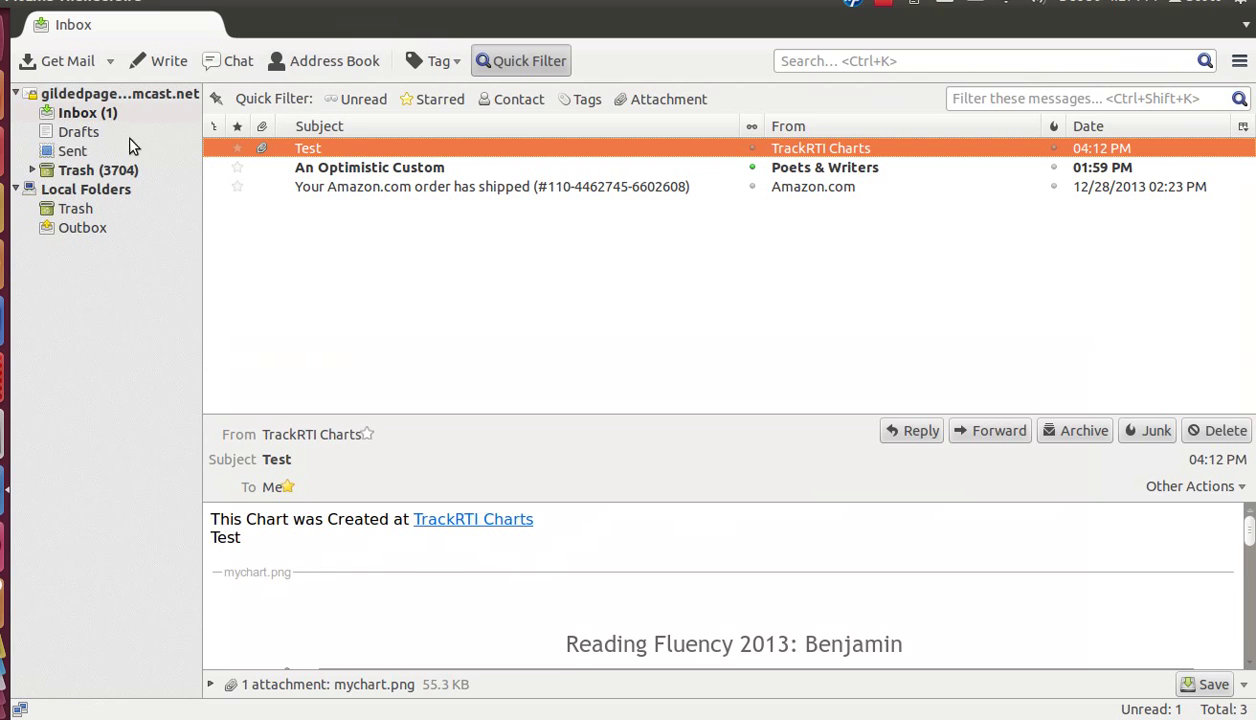
Step: Back in the browser, add an aim line and per-phase trend lines to the Multiplication Accuracy chart
{"action": "left_click", "coordinate": [5, 207]}
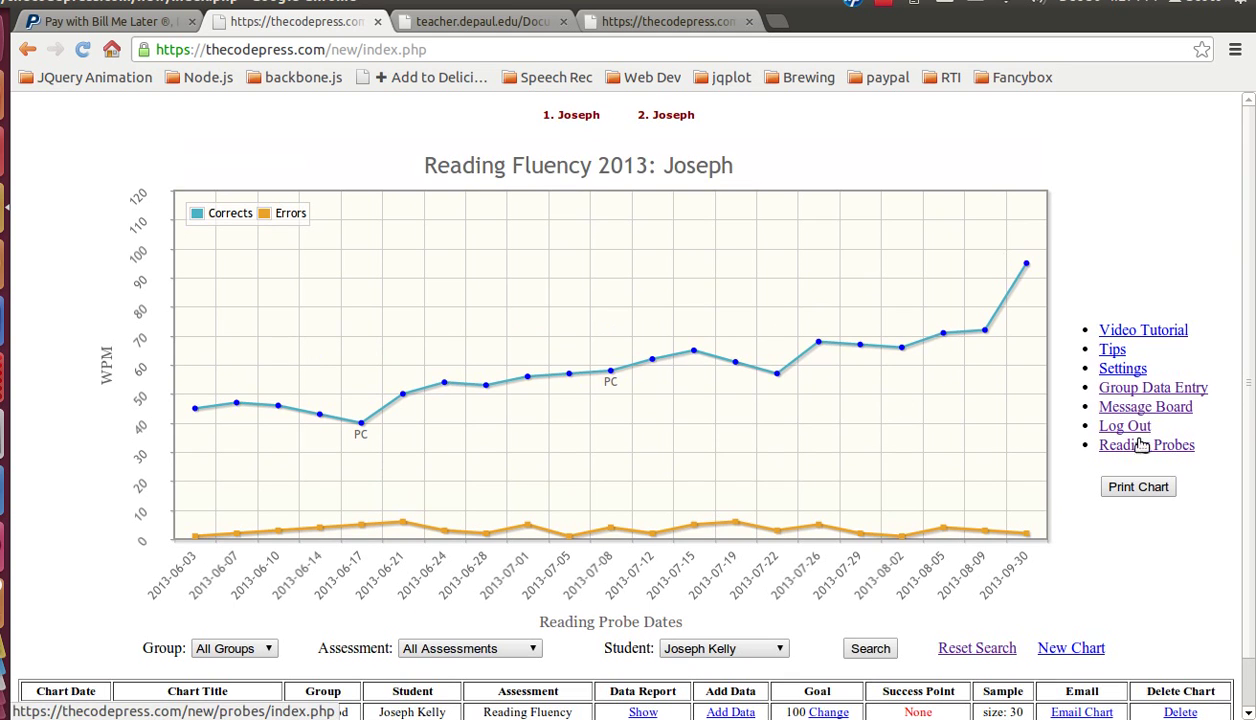
{"action": "mouse_move", "coordinate": [581, 119]}
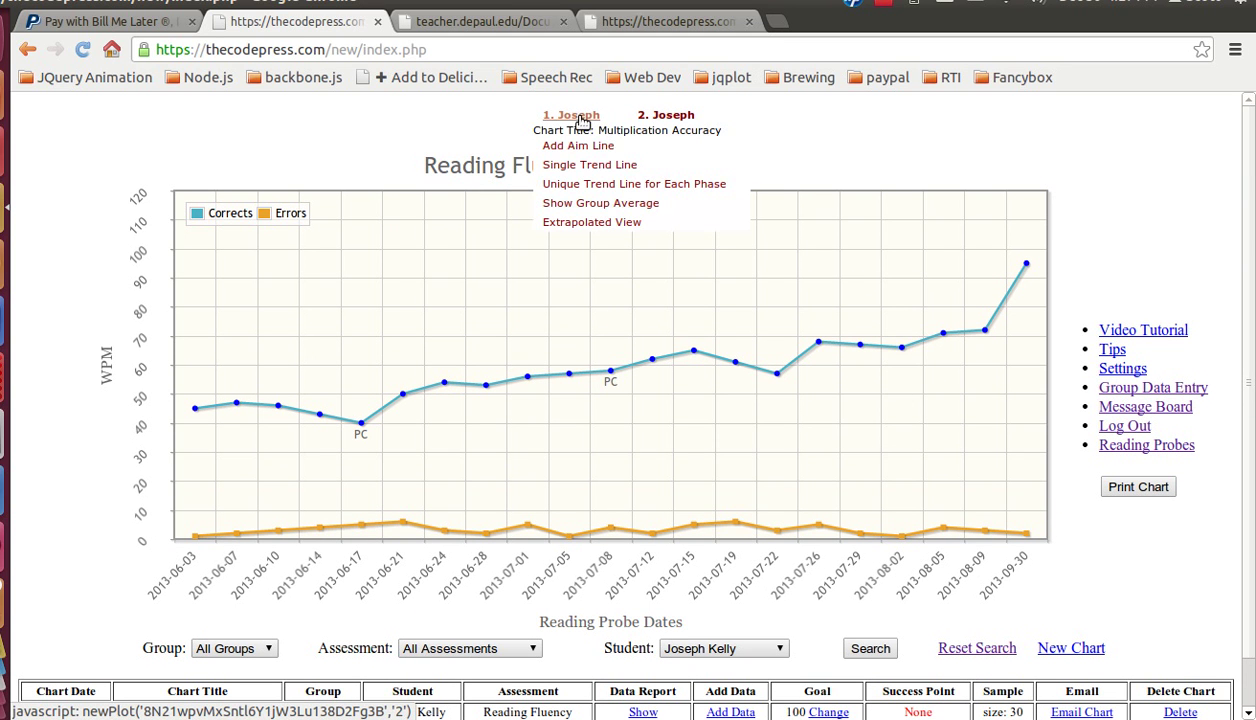
{"action": "left_click", "coordinate": [577, 186]}
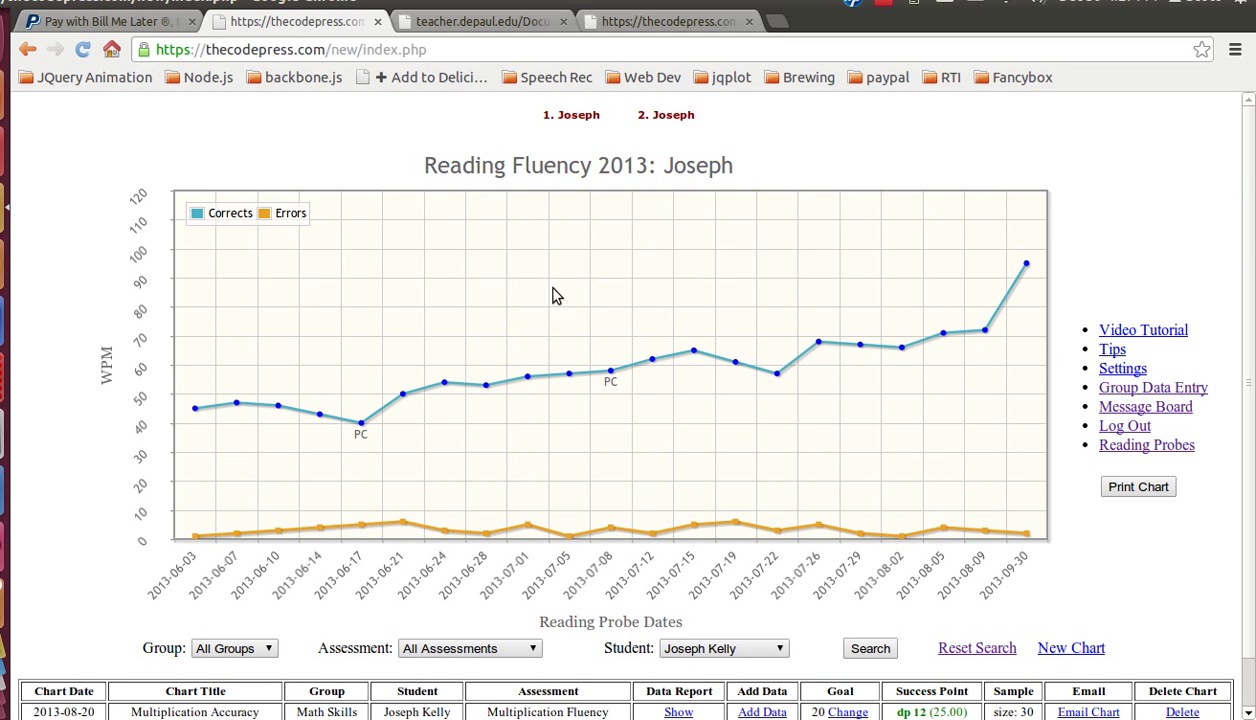
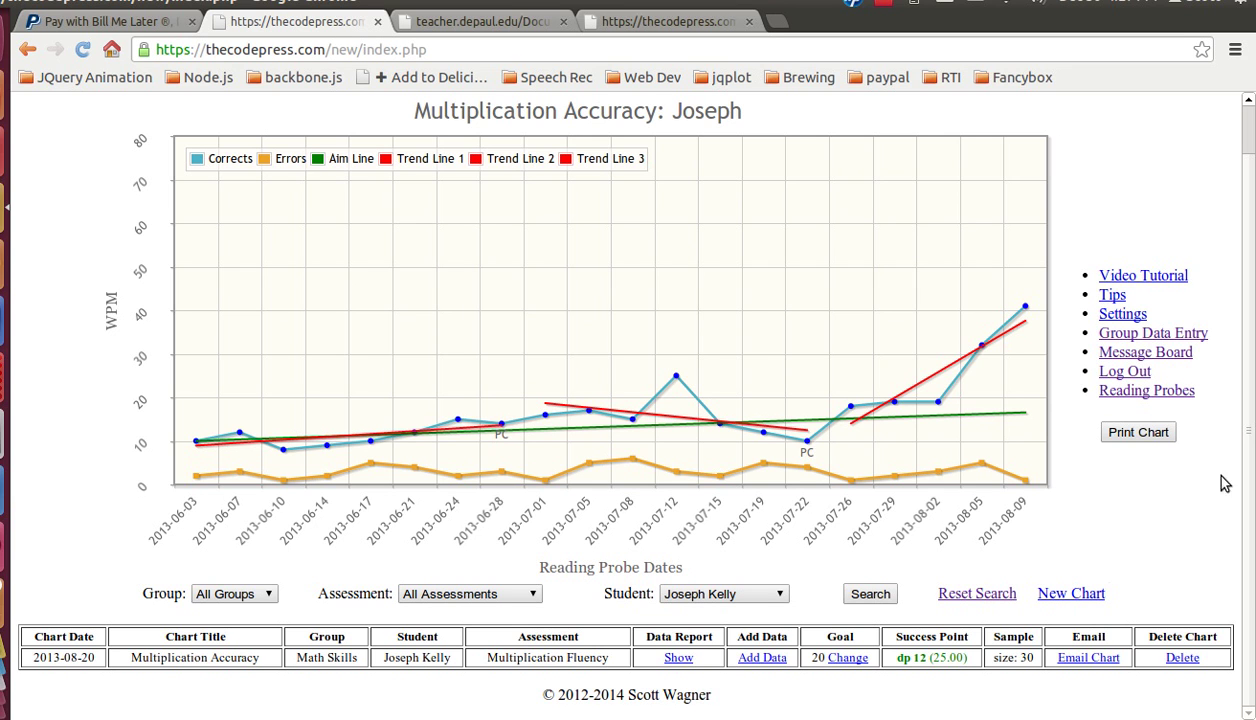
Step: Load the Enter Data table for 1st Period, Reading Fluency, all students, dated 2013-12-30
{"action": "left_click", "coordinate": [1148, 336]}
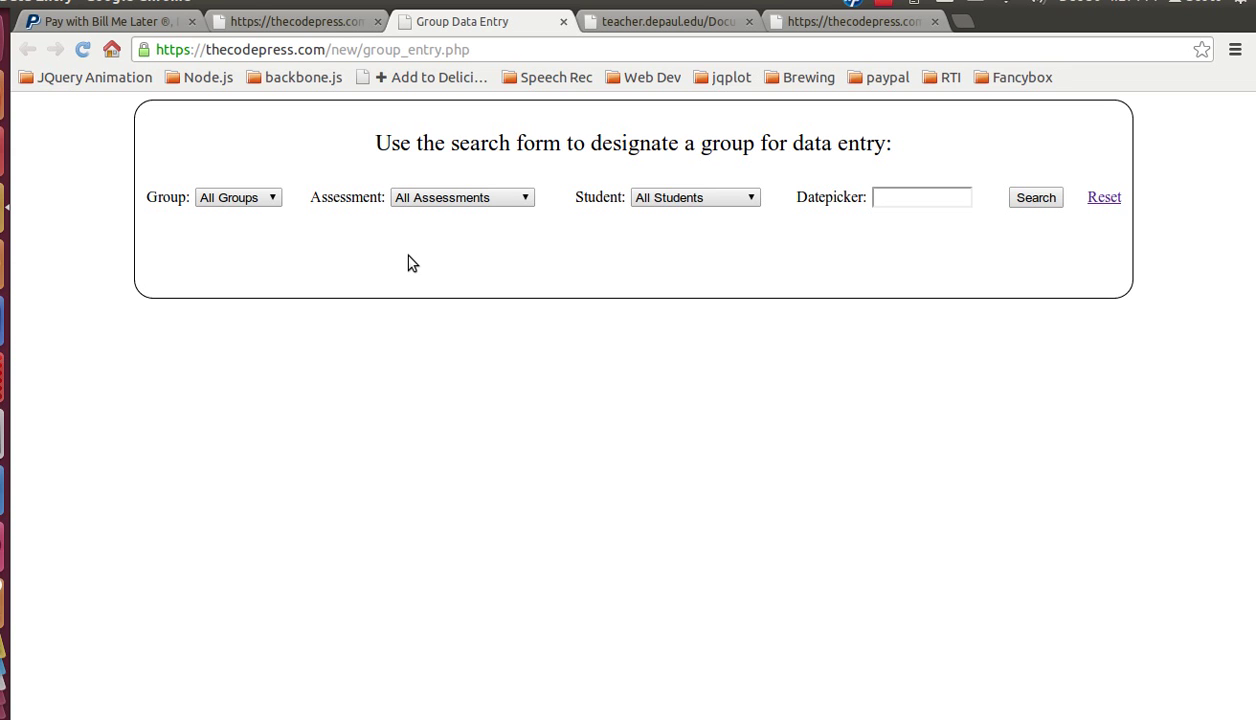
{"action": "left_click", "coordinate": [277, 197]}
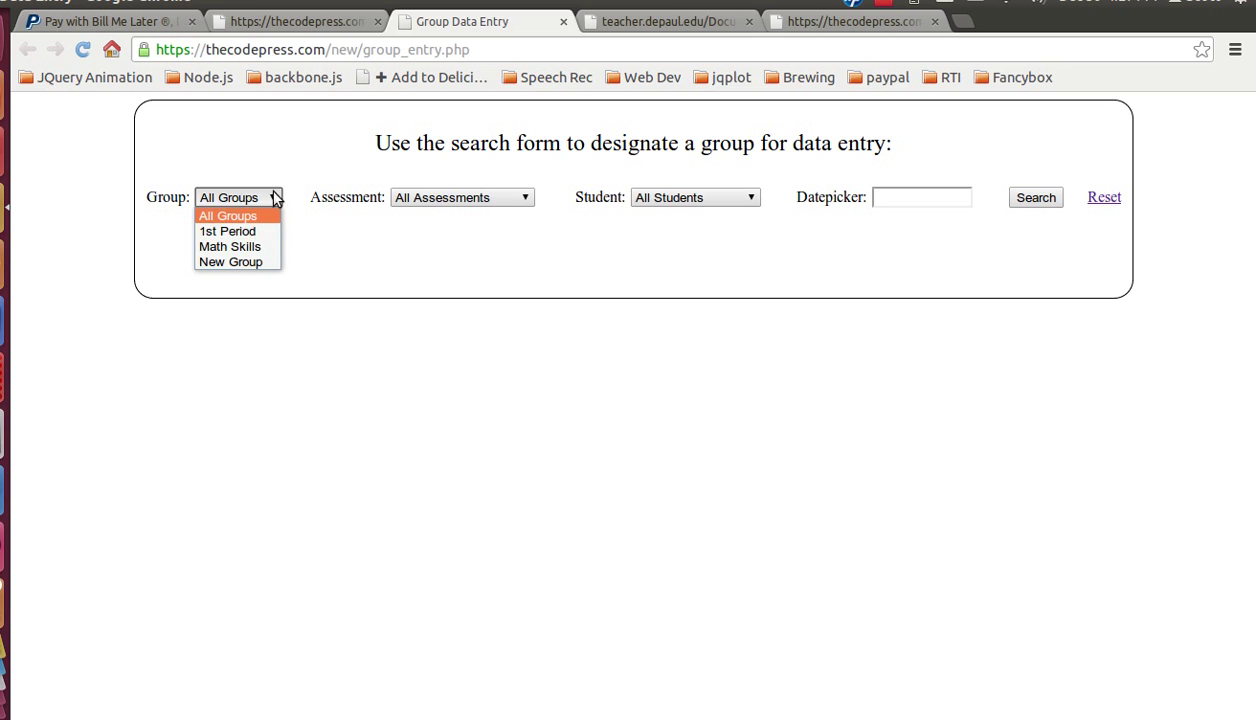
{"action": "left_click", "coordinate": [242, 232]}
{"action": "left_click", "coordinate": [436, 195]}
{"action": "left_click", "coordinate": [440, 222]}
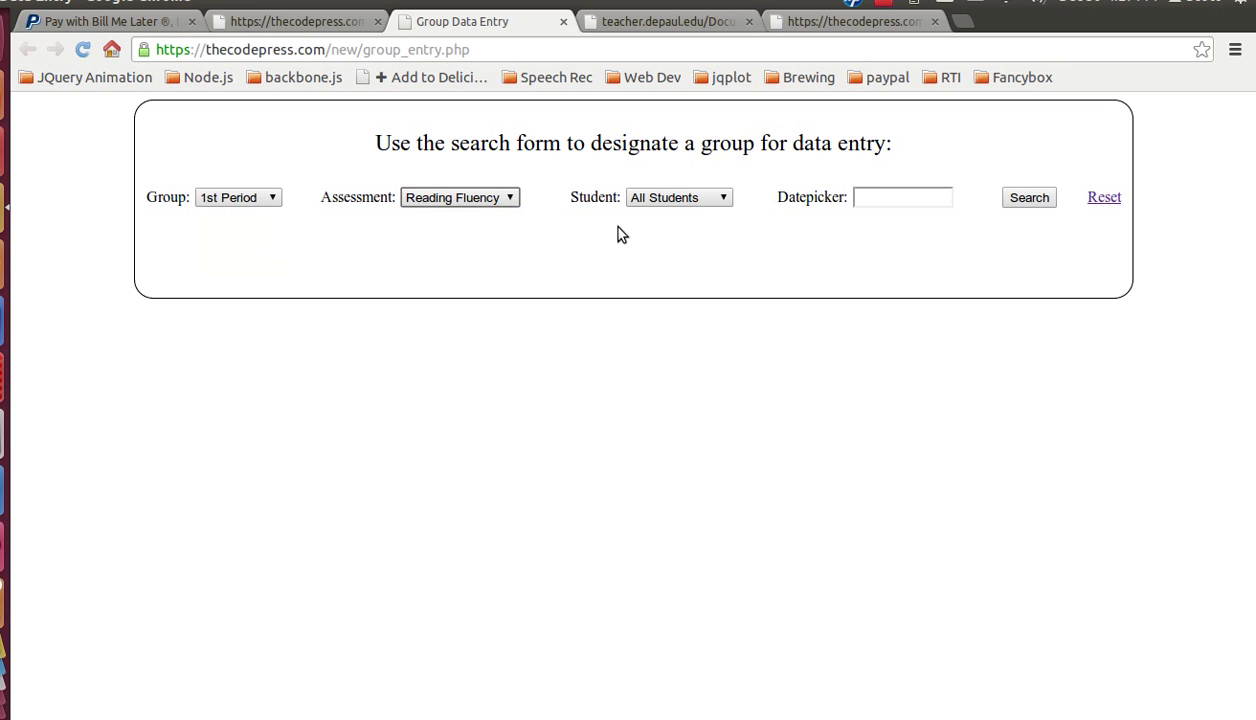
{"action": "left_click", "coordinate": [680, 203]}
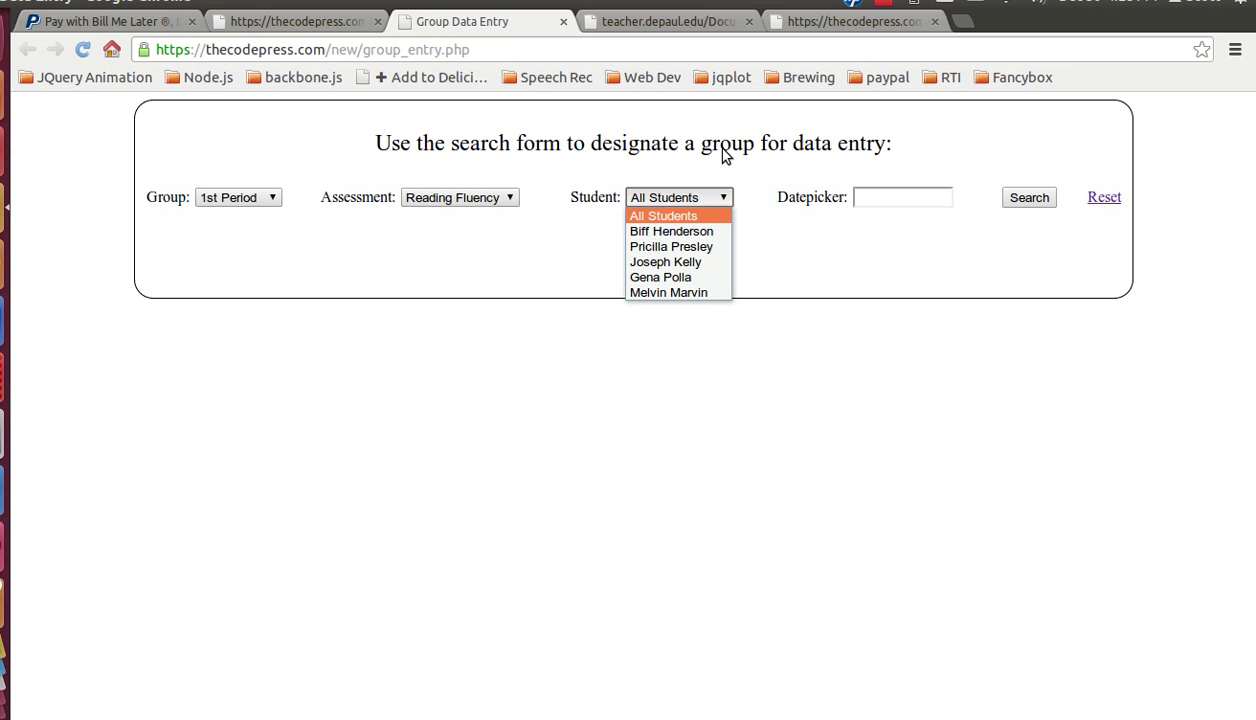
{"action": "left_click", "coordinate": [797, 260]}
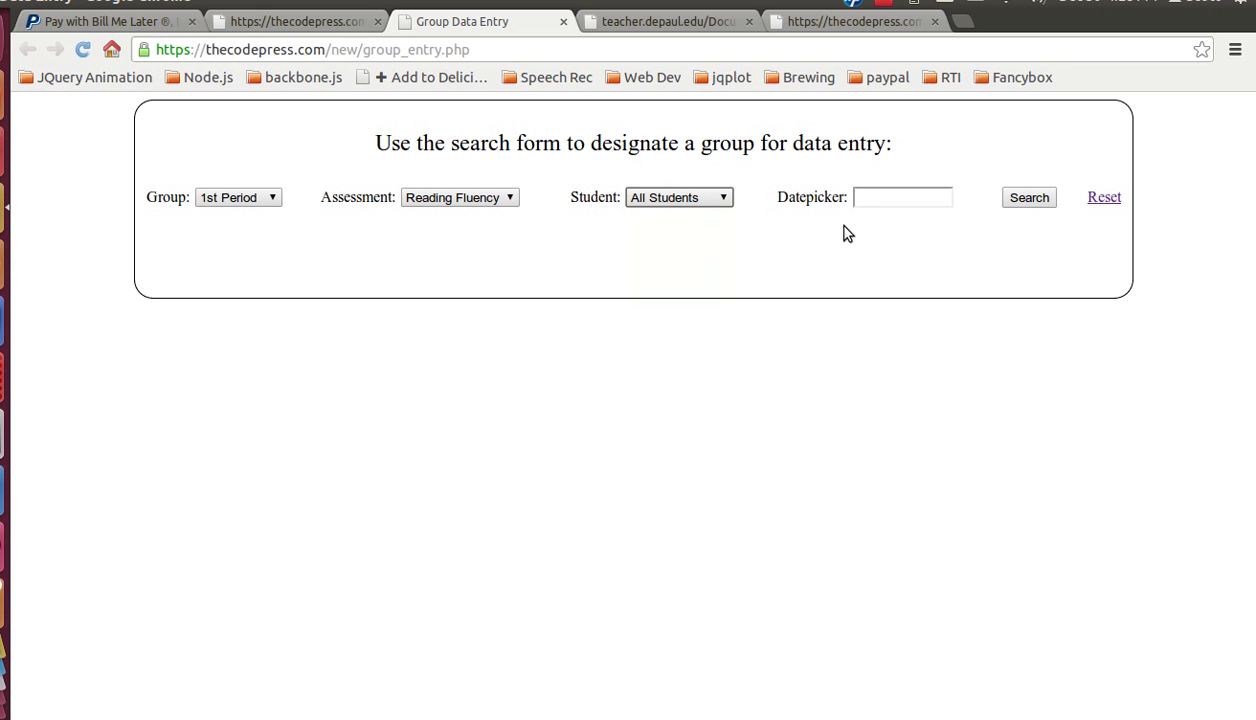
{"action": "left_click", "coordinate": [900, 197]}
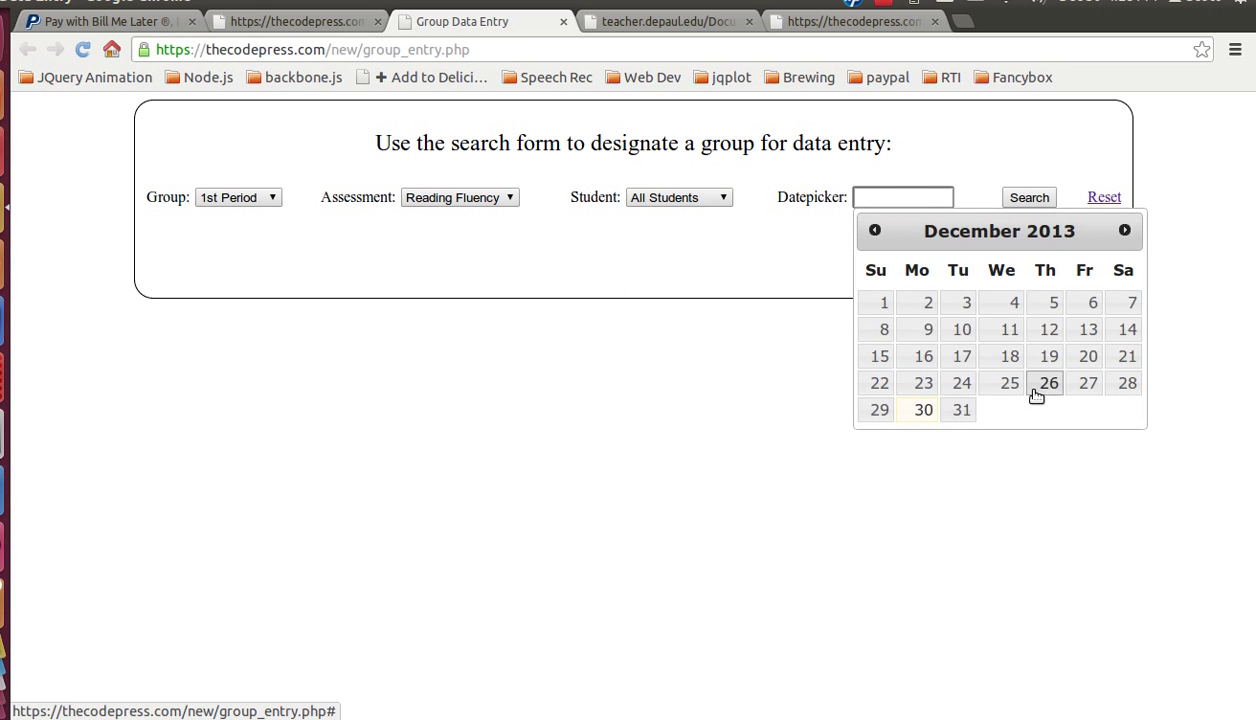
{"action": "left_click", "coordinate": [922, 412]}
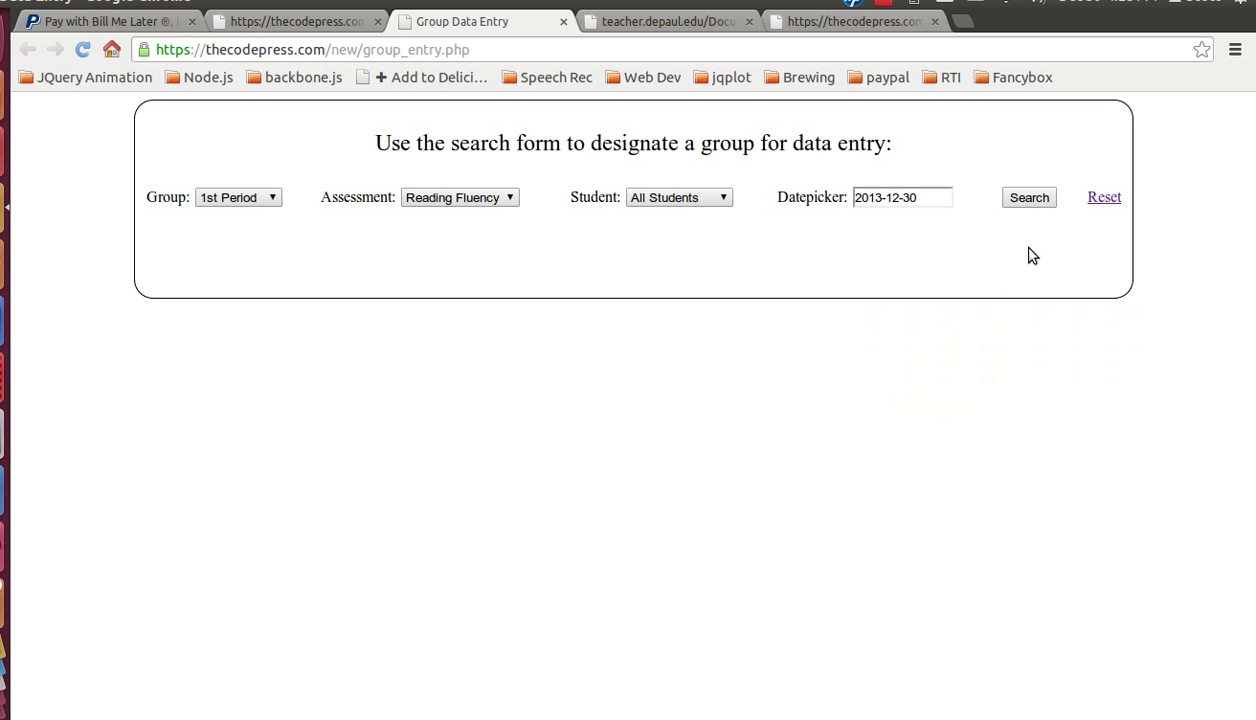
{"action": "left_click", "coordinate": [1031, 200]}
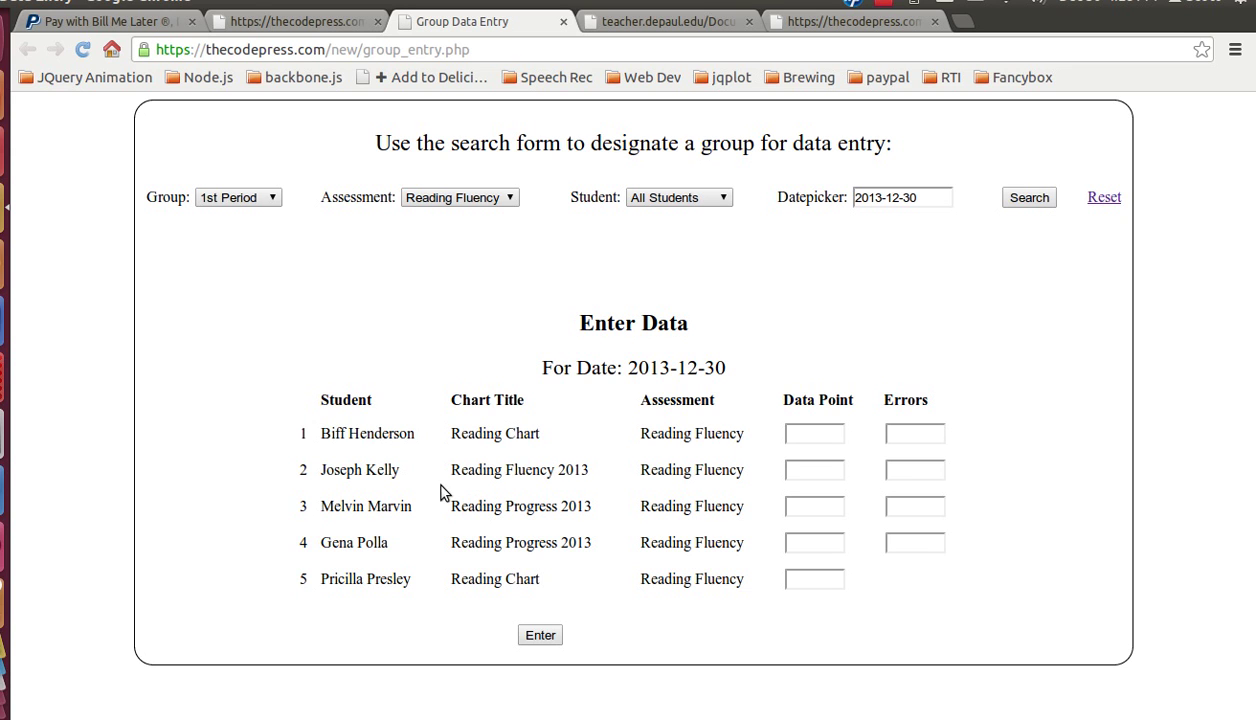
Step: Enter data point 90 with 3 errors for the first student and 85 for the second
{"action": "left_click", "coordinate": [824, 435]}
{"action": "type", "text": "90"}
{"action": "key", "text": "Tab"}
{"action": "type", "text": "3"}
{"action": "key", "text": "Tab"}
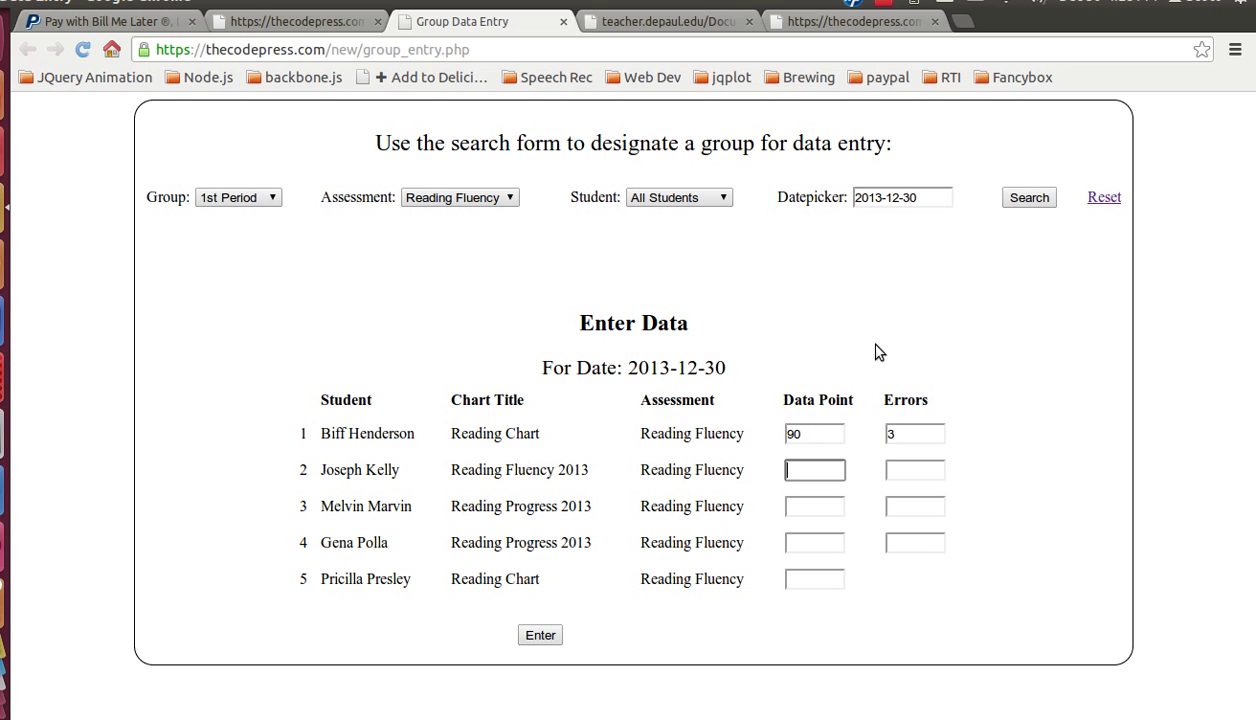
{"action": "type", "text": "85"}
{"action": "key", "text": "Tab"}
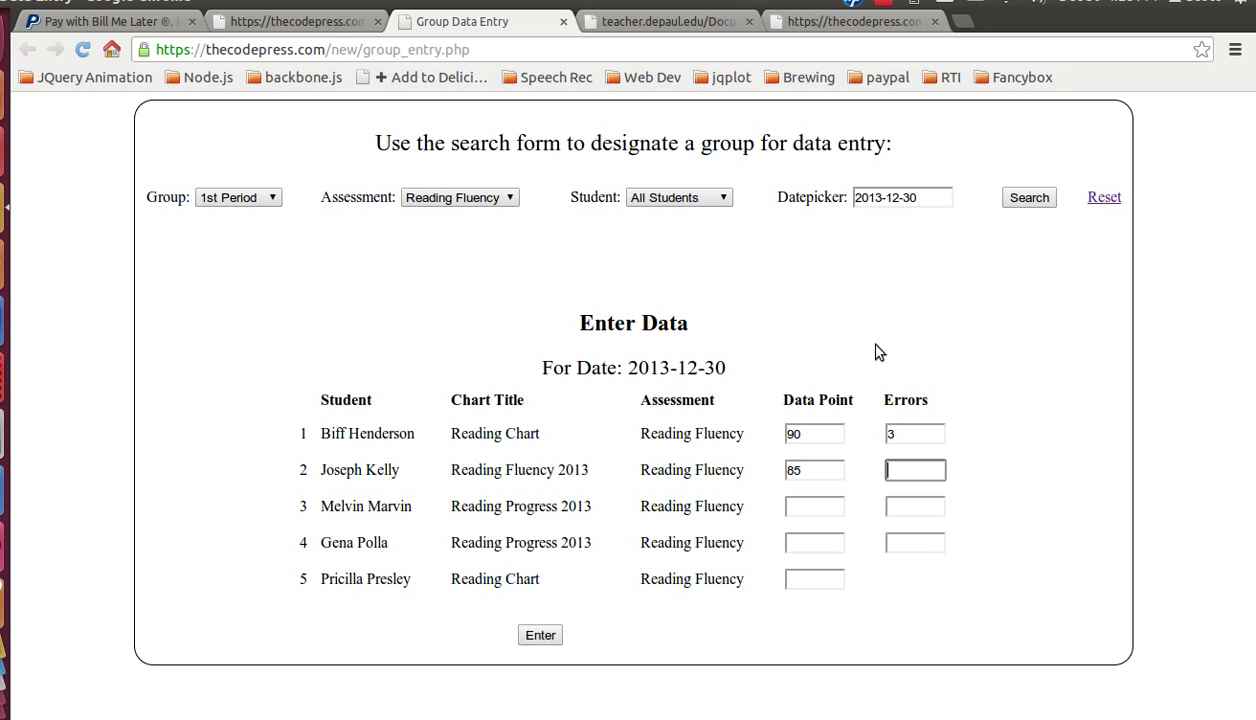
Step: Enter 99 with 1 error, 100 with 2 errors, and 100 for students three to five
{"action": "key", "text": "Tab"}
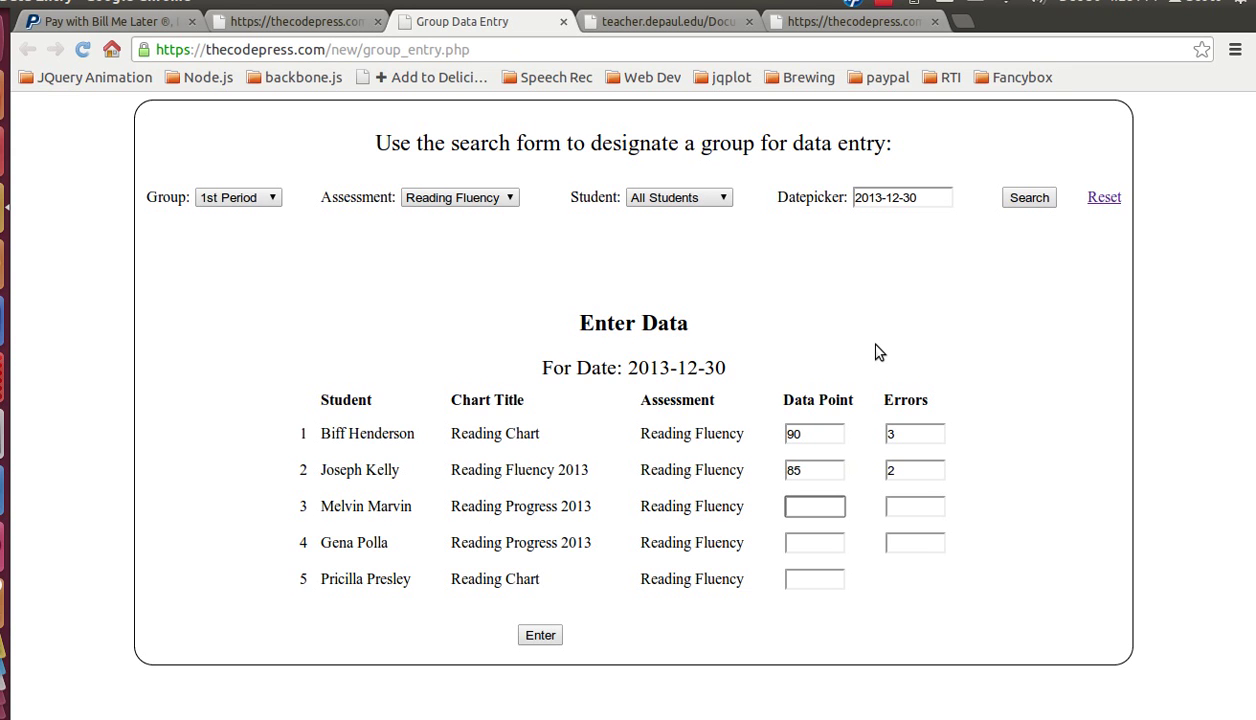
{"action": "type", "text": "99"}
{"action": "key", "text": "Tab"}
{"action": "type", "text": "1"}
{"action": "key", "text": "Tab"}
{"action": "type", "text": "100"}
{"action": "key", "text": "Tab"}
{"action": "type", "text": "2"}
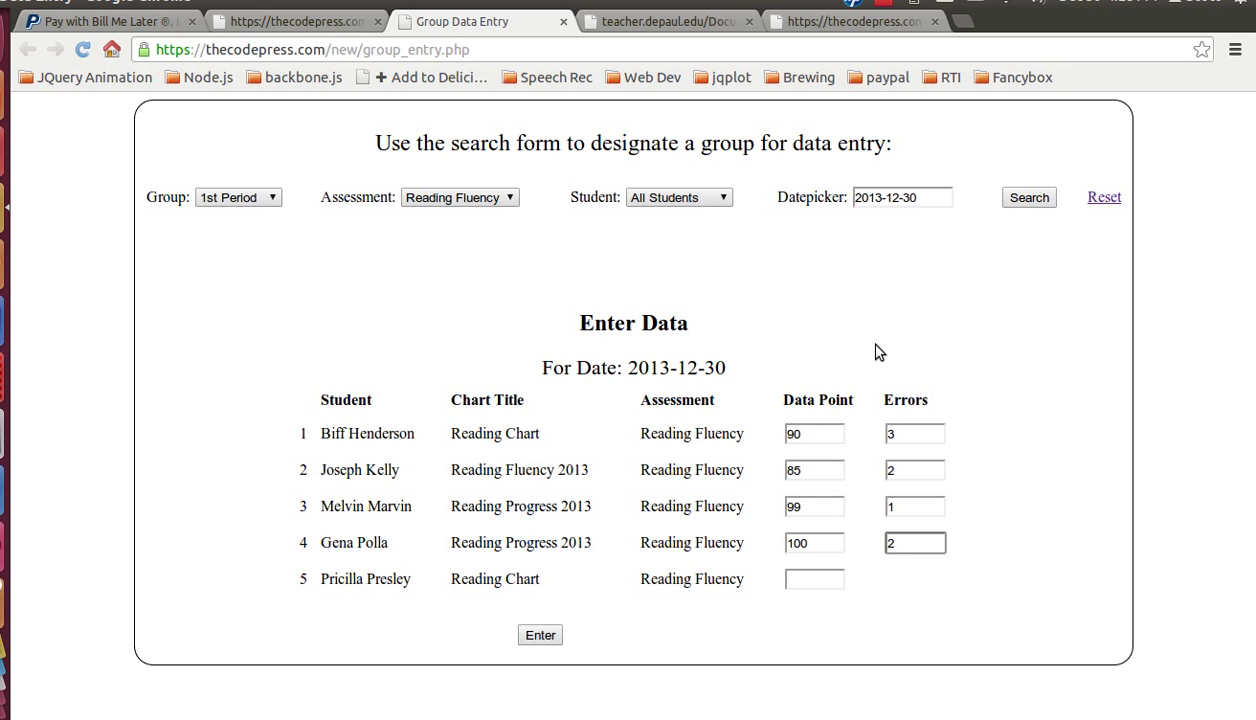
{"action": "left_click", "coordinate": [816, 579]}
{"action": "type", "text": "100"}
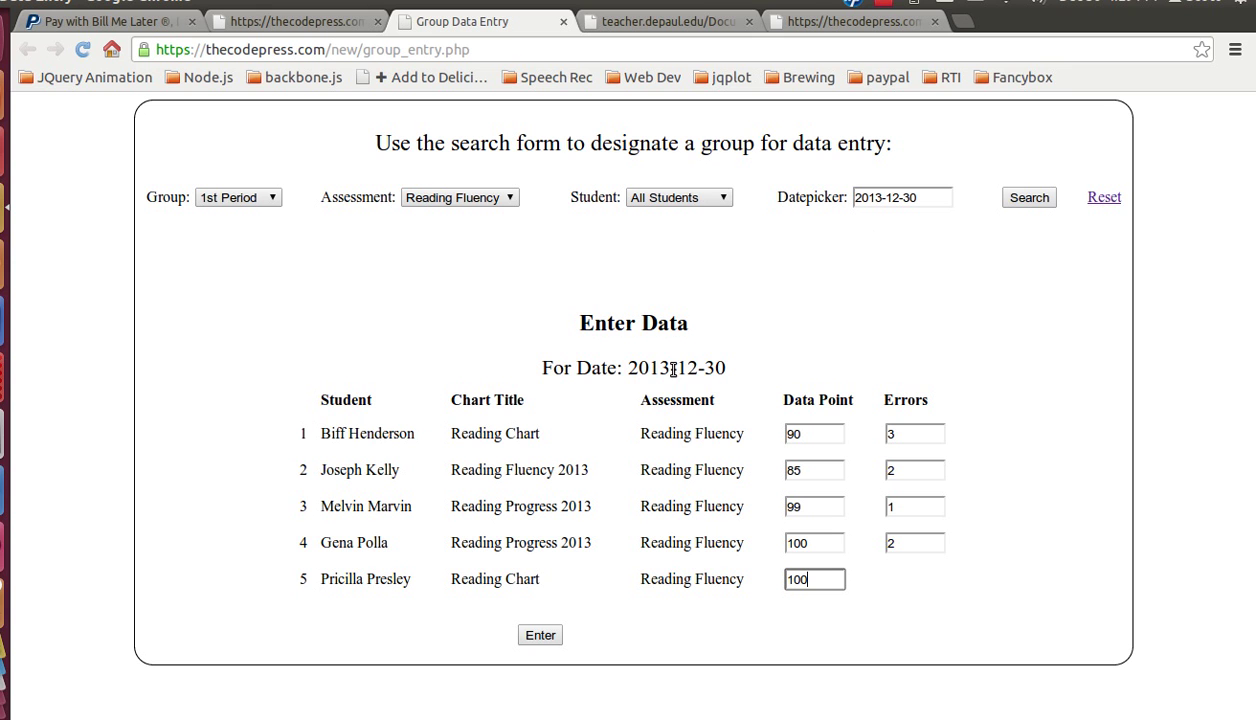
Step: Save the entered scores and return to the main charts page
{"action": "left_click", "coordinate": [534, 638]}
{"action": "scroll", "coordinate": [470, 645], "scroll_direction": "down", "scroll_amount": 1}
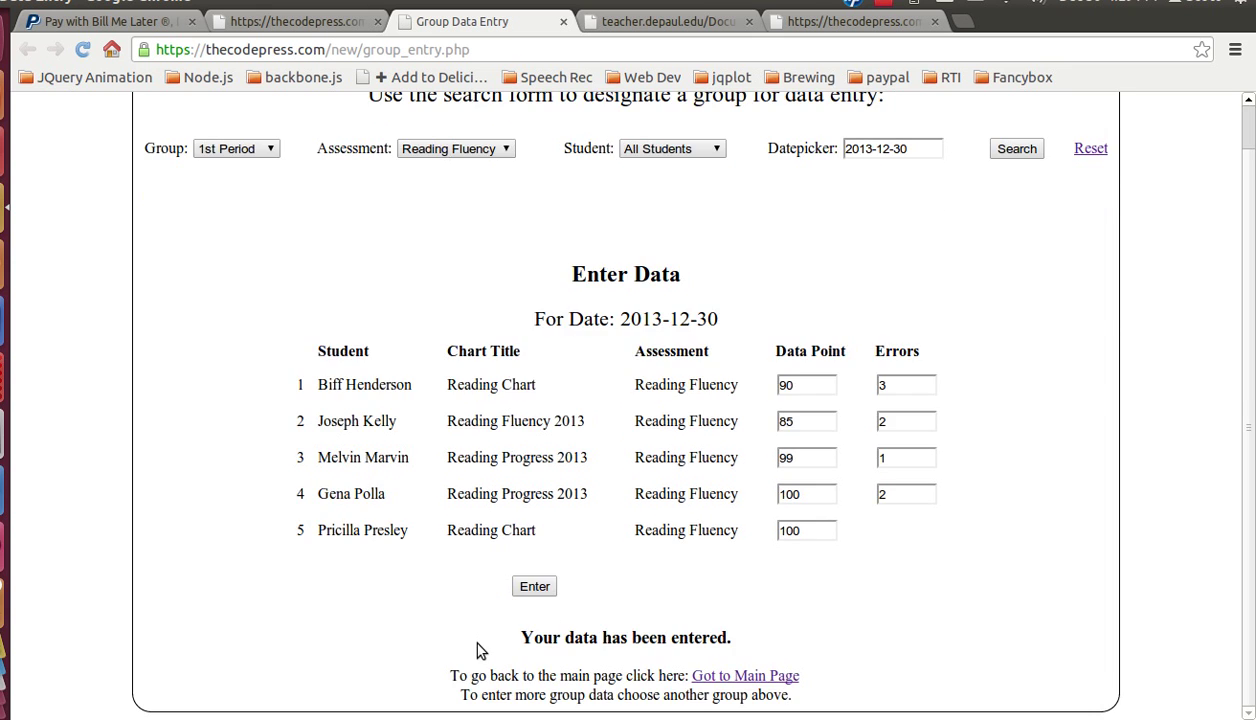
{"action": "left_click", "coordinate": [726, 672]}
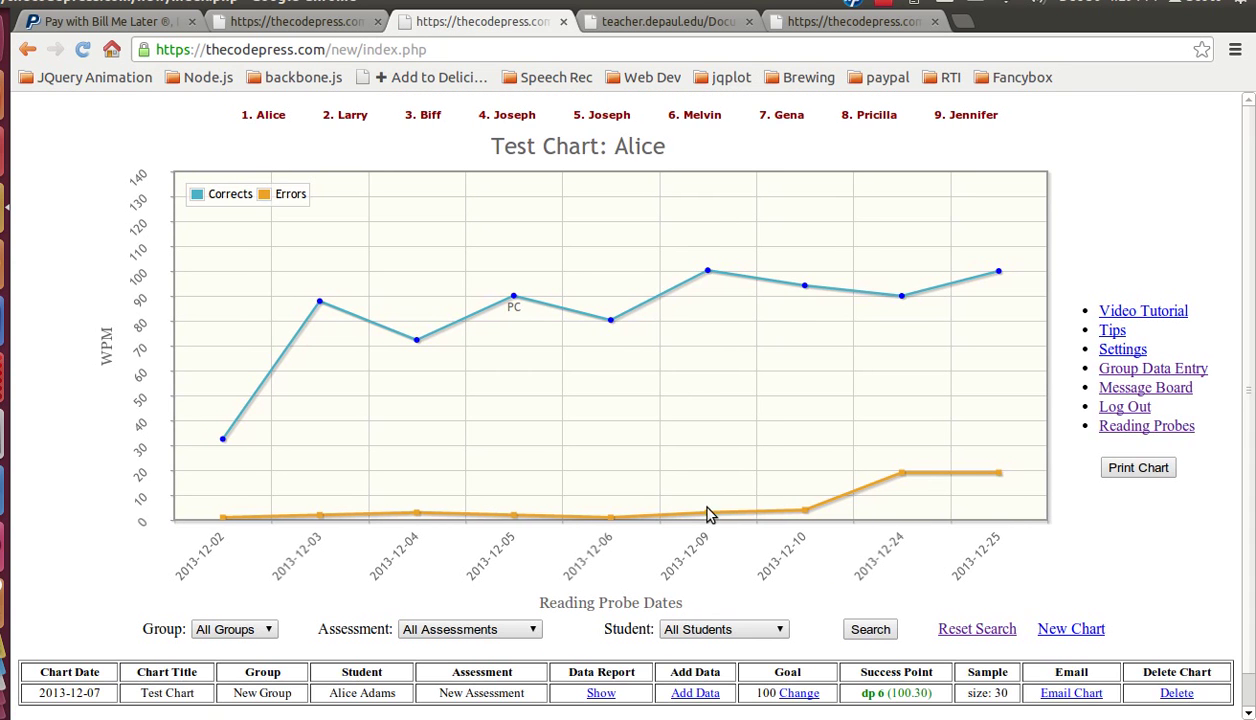
Step: Search the charts for the 1st Period group
{"action": "scroll", "coordinate": [649, 486], "scroll_direction": "down", "scroll_amount": 1}
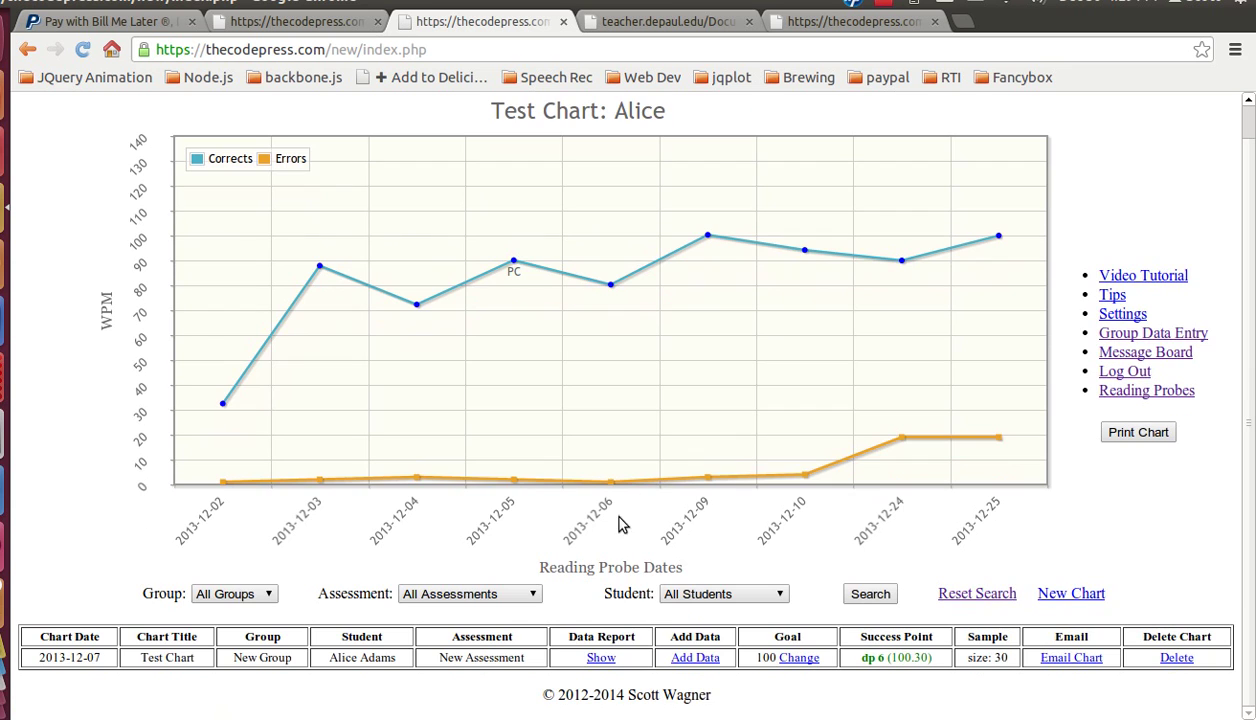
{"action": "left_click", "coordinate": [270, 595]}
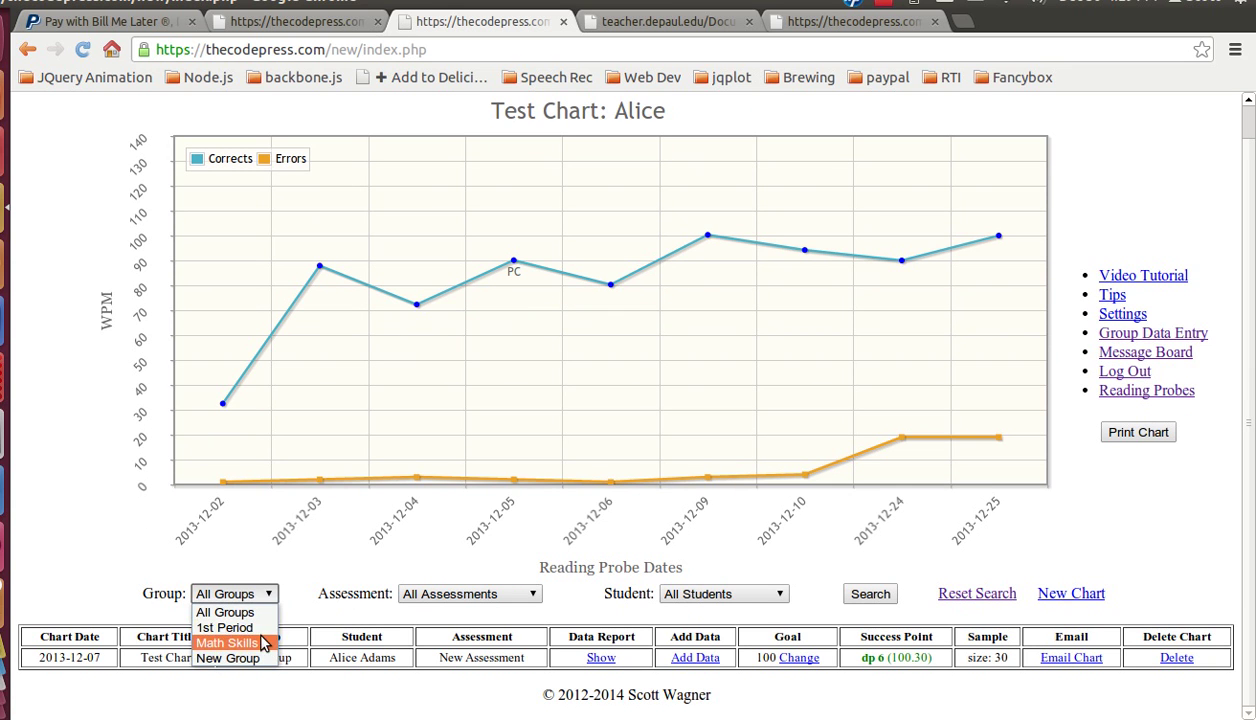
{"action": "left_click", "coordinate": [228, 627]}
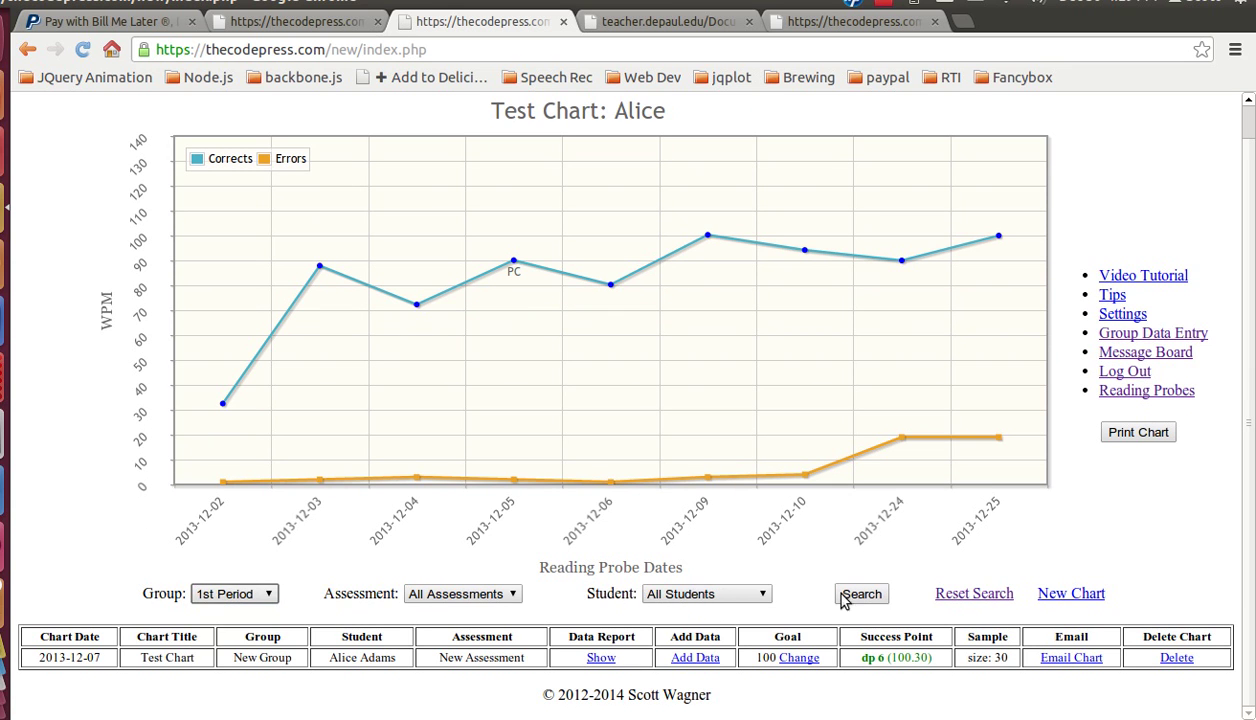
{"action": "left_click", "coordinate": [872, 594]}
{"action": "scroll", "coordinate": [789, 457], "scroll_direction": "up", "scroll_amount": 1}
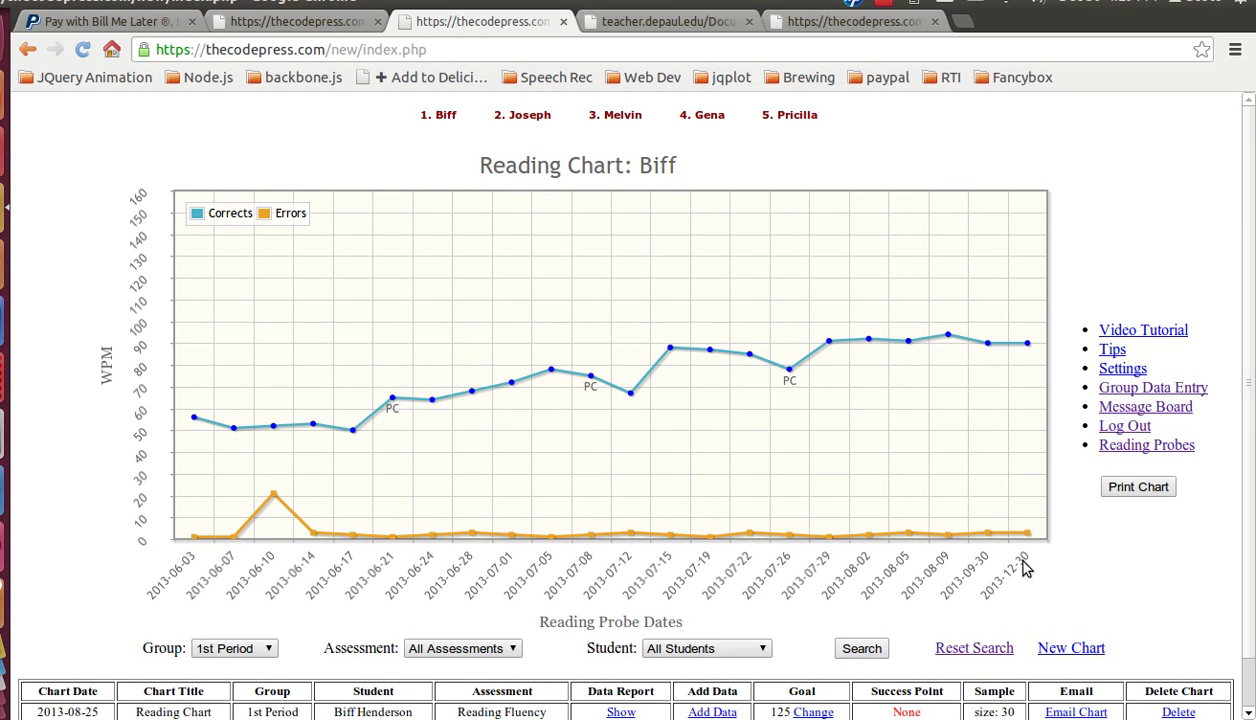
Step: Step through the second to fifth students' reading charts
{"action": "left_click", "coordinate": [522, 118]}
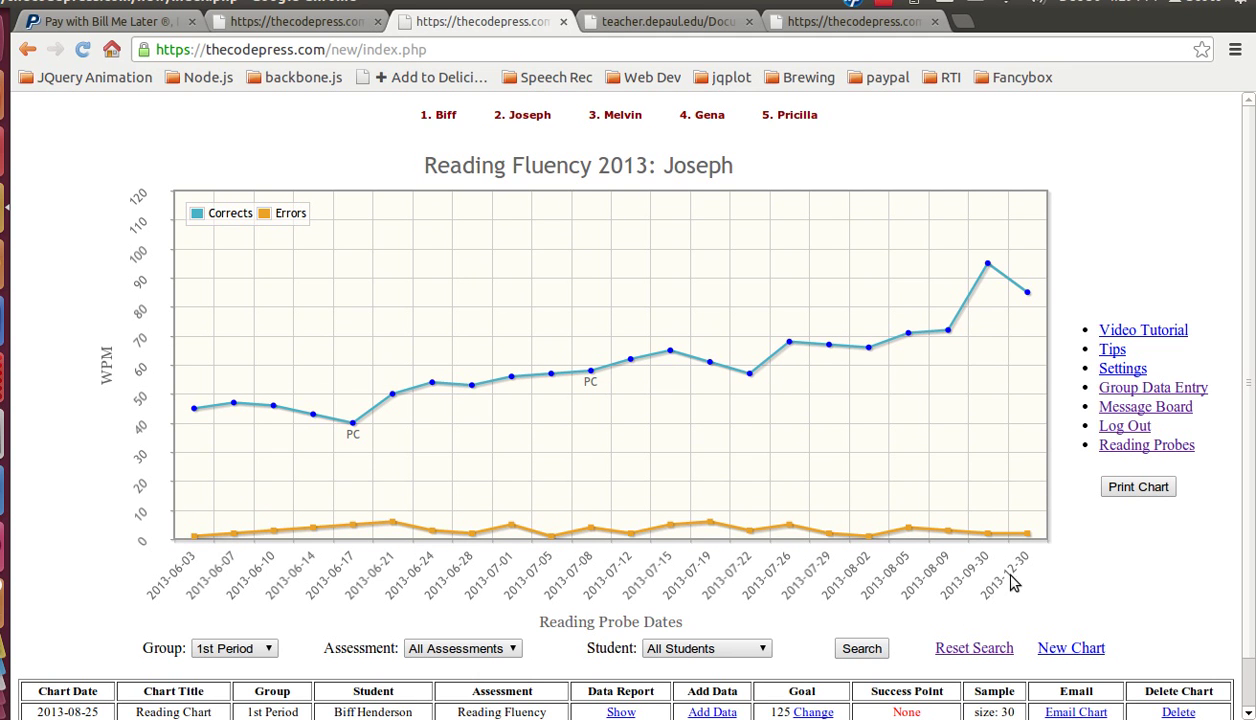
{"action": "left_click", "coordinate": [625, 118]}
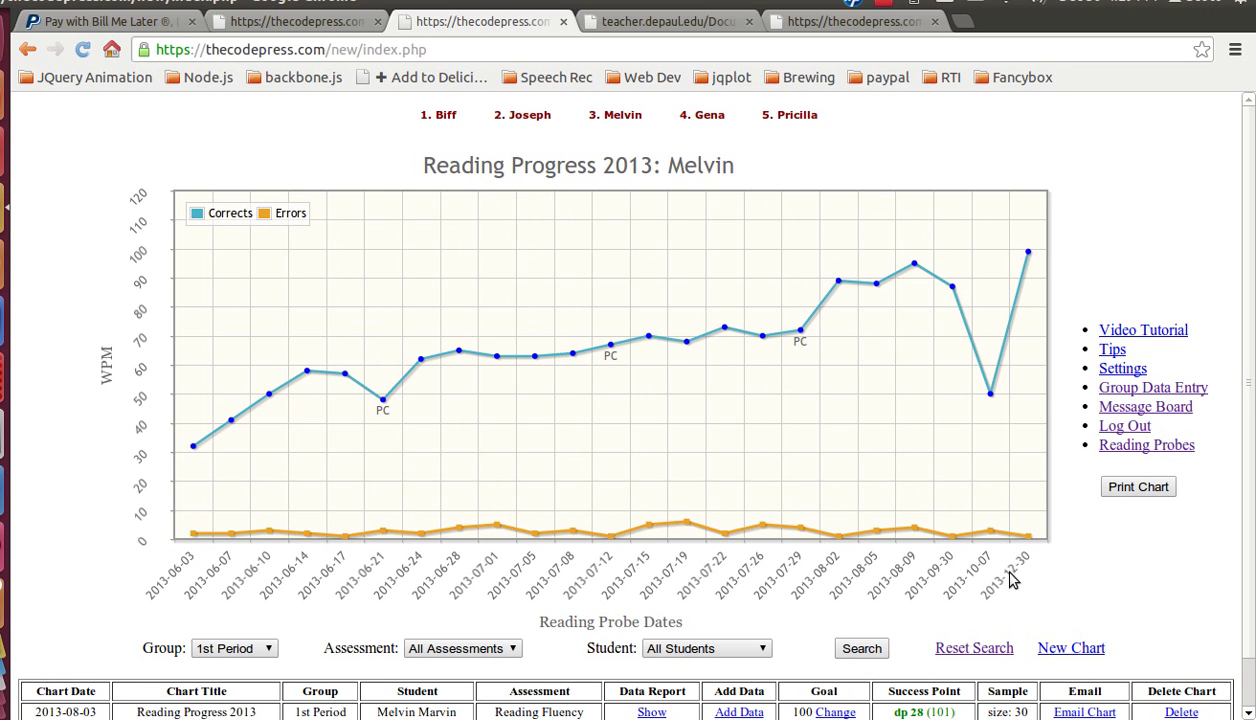
{"action": "left_click", "coordinate": [703, 118]}
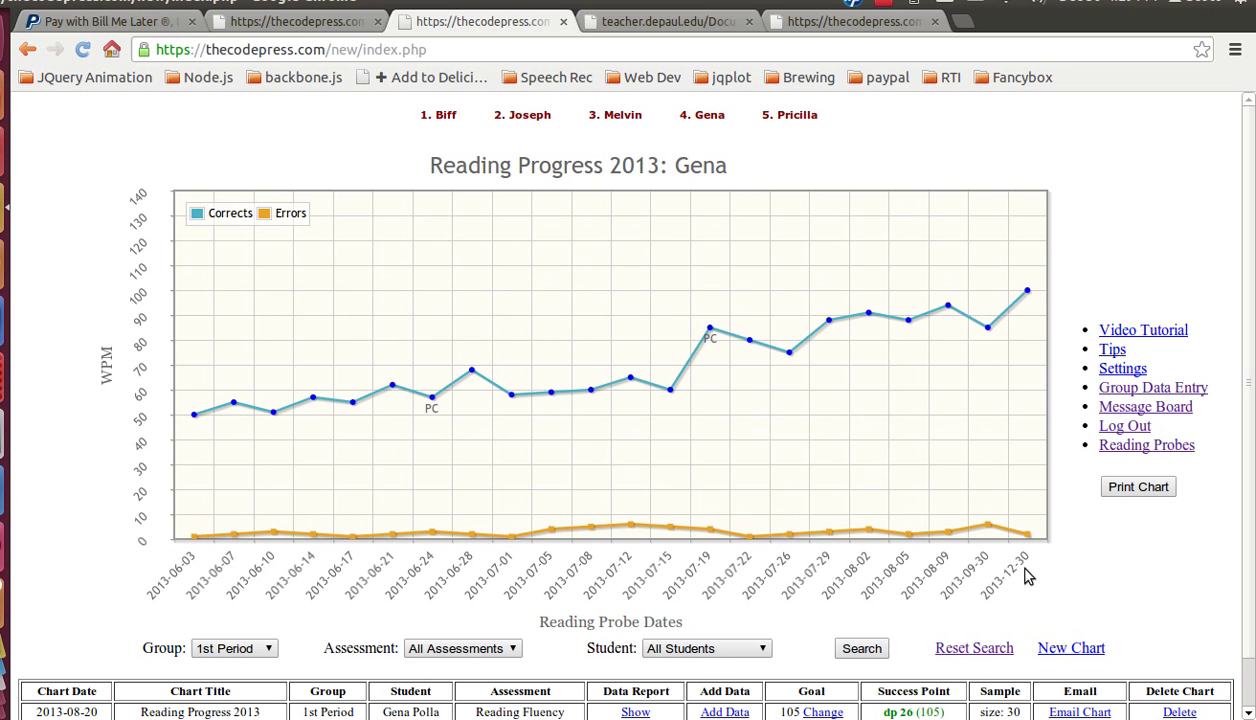
{"action": "left_click", "coordinate": [787, 115]}
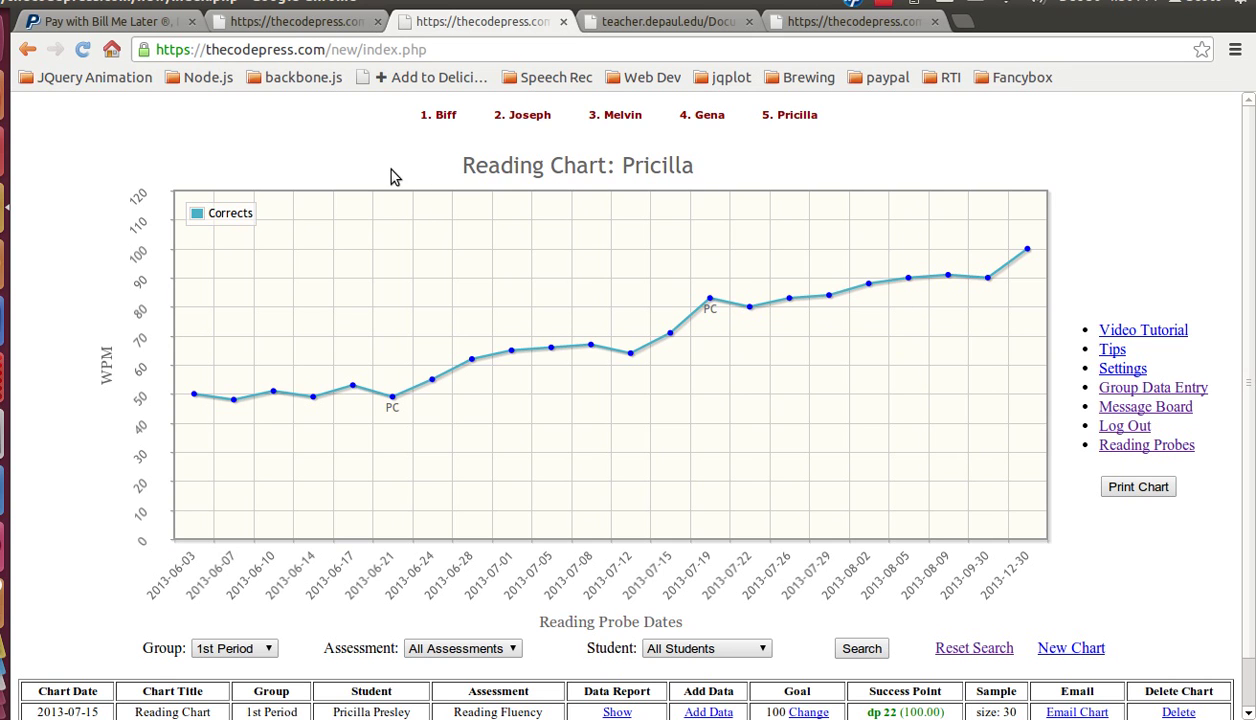
{"action": "mouse_move", "coordinate": [440, 117]}
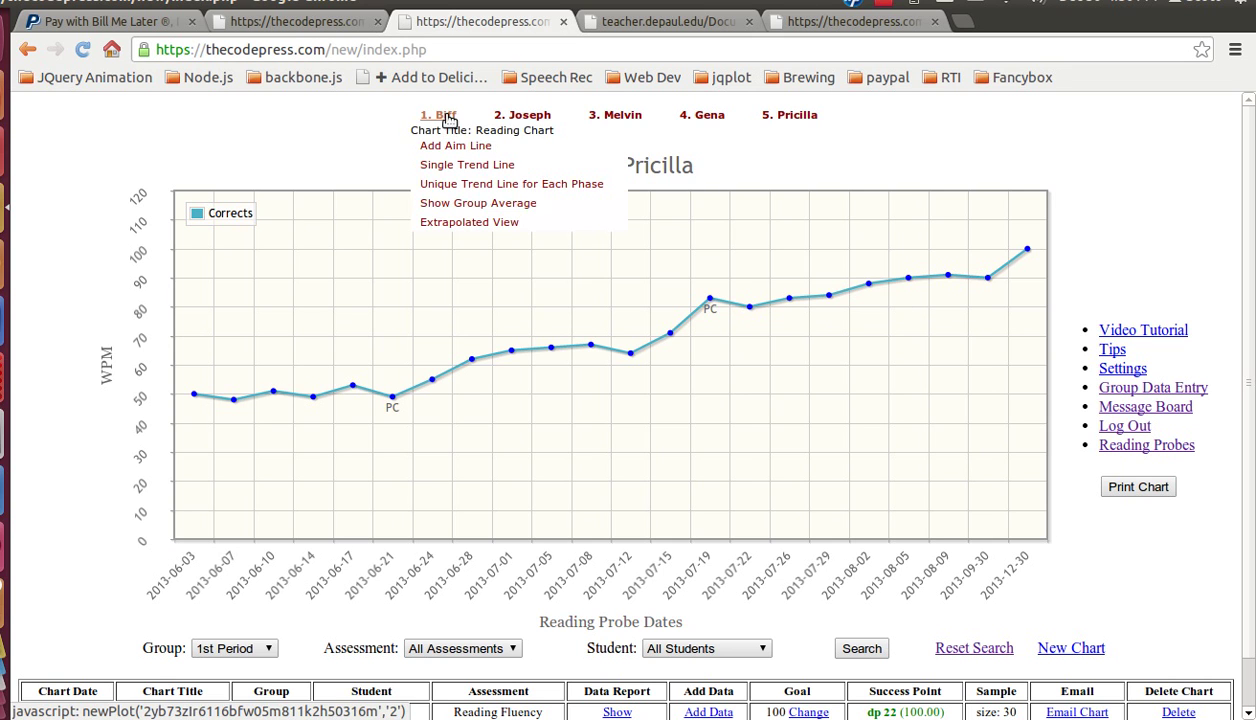
{"action": "mouse_move", "coordinate": [498, 118]}
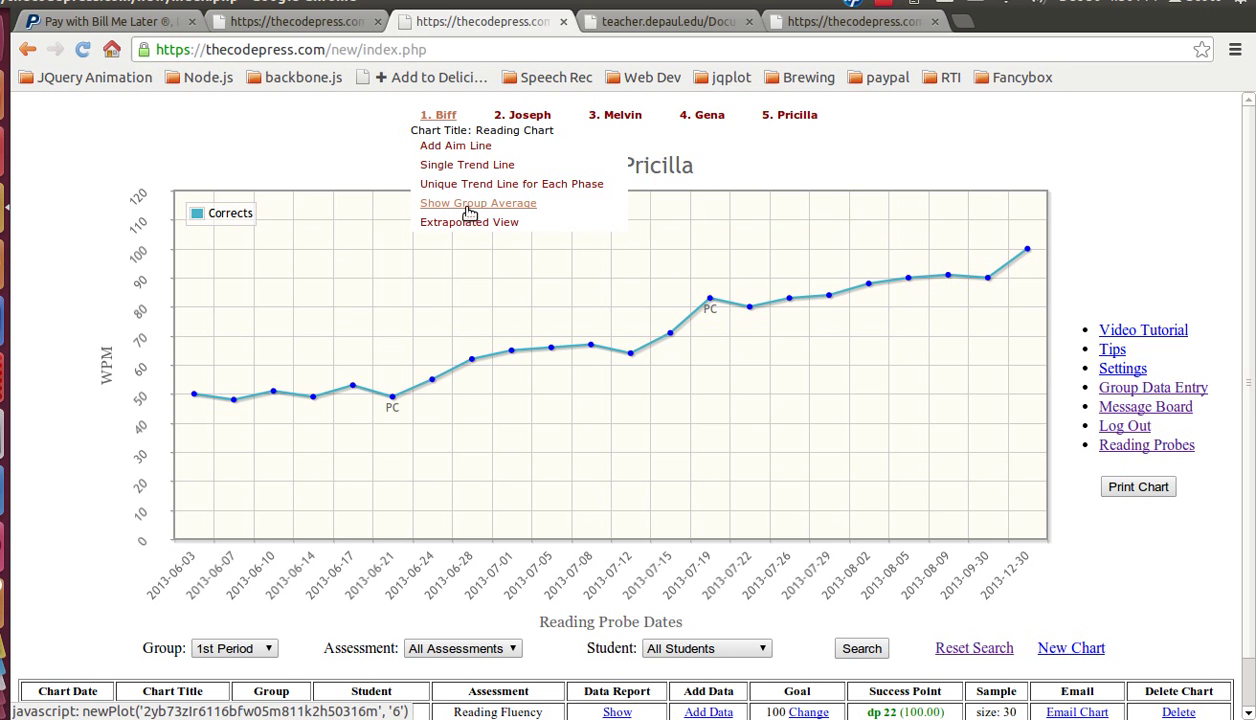
Step: Overlay the group average on the first and second students' reading charts
{"action": "left_click", "coordinate": [472, 205]}
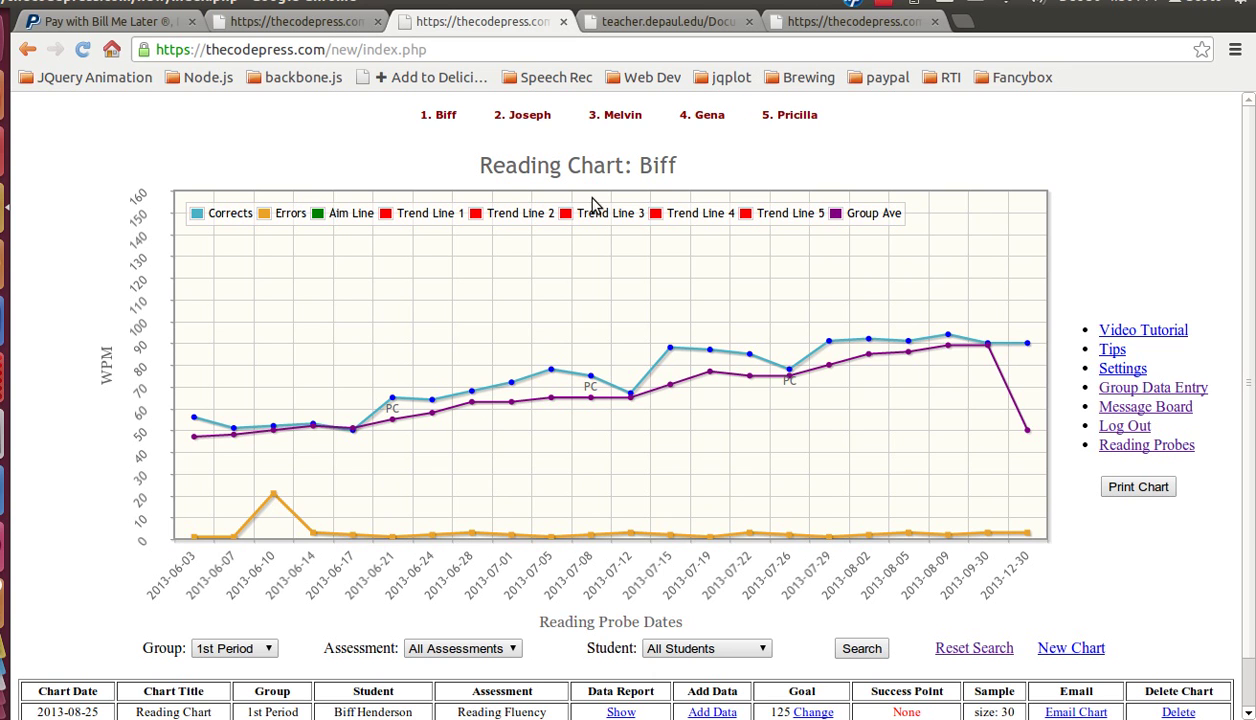
{"action": "mouse_move", "coordinate": [540, 120]}
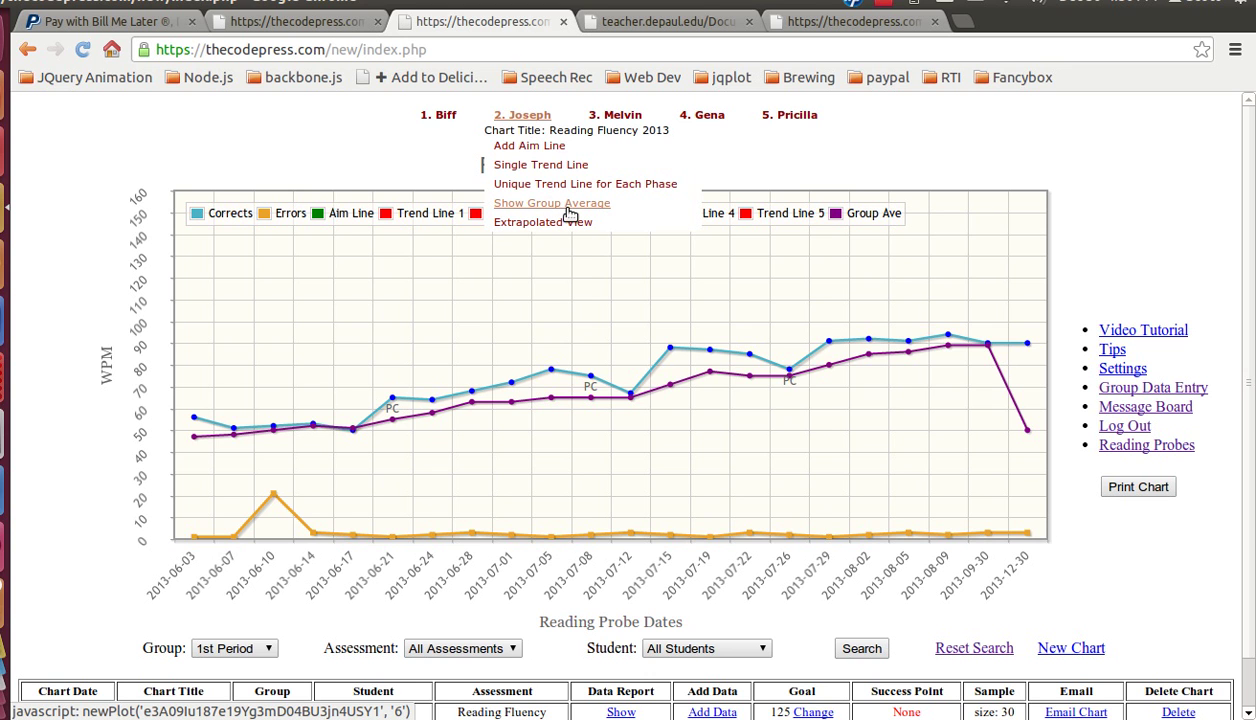
{"action": "left_click", "coordinate": [567, 205]}
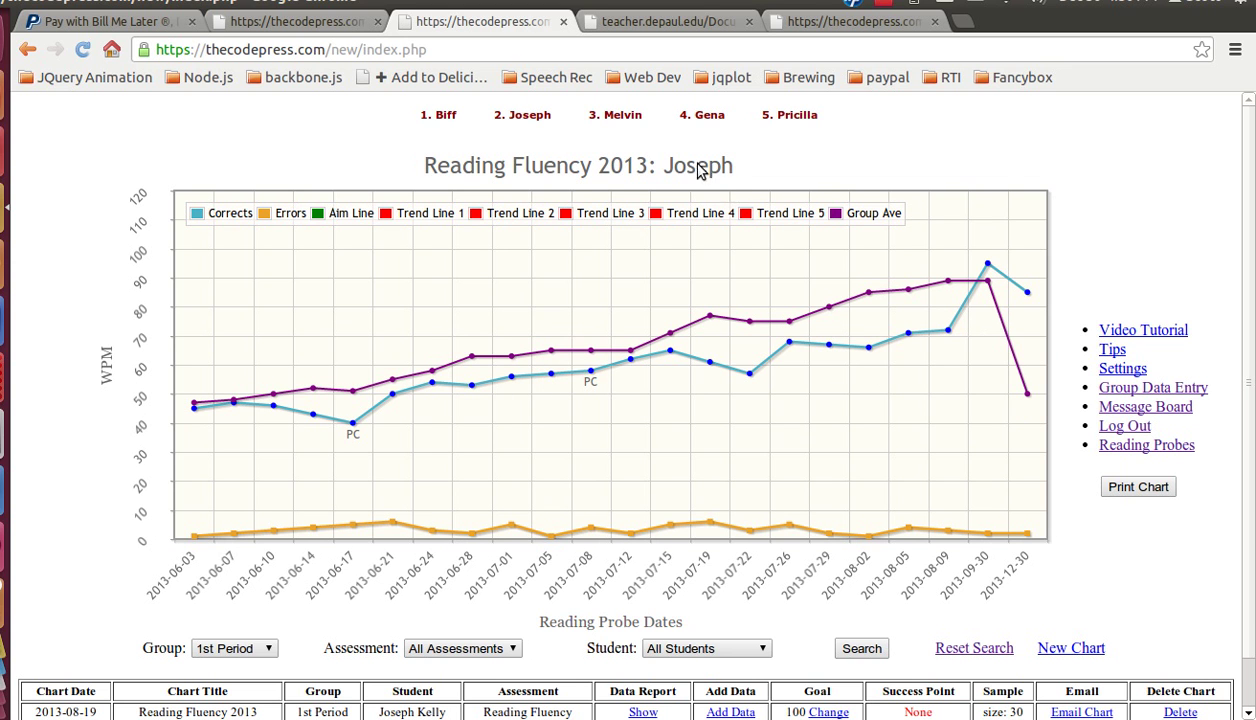
Step: Open the third student's reading chart and check the assessment filter without changing it
{"action": "left_click", "coordinate": [622, 119]}
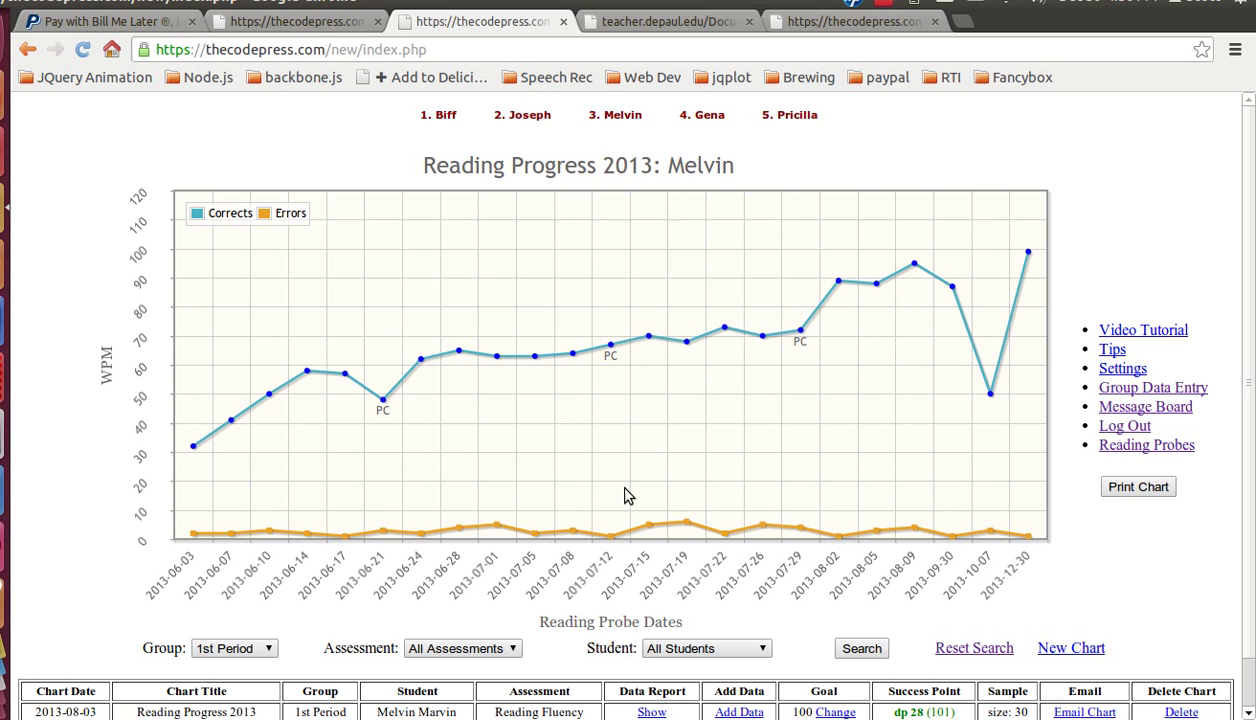
{"action": "scroll", "coordinate": [656, 456], "scroll_direction": "down", "scroll_amount": 1}
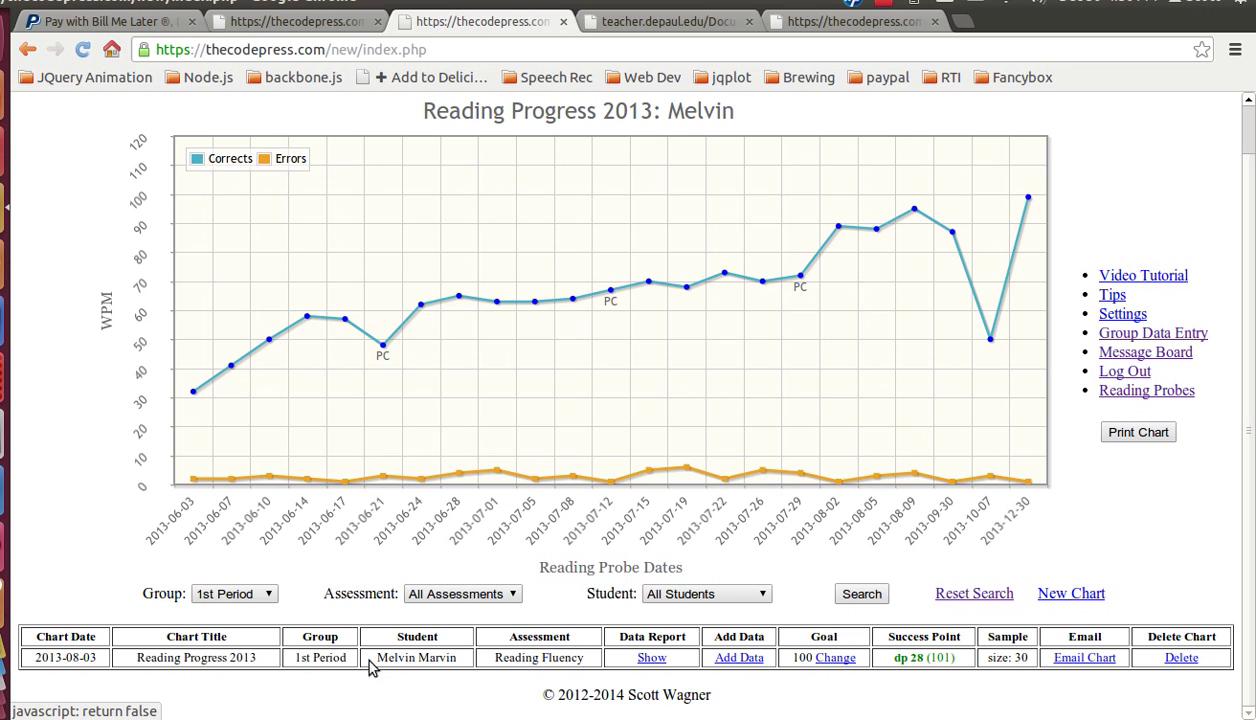
{"action": "left_click", "coordinate": [477, 595]}
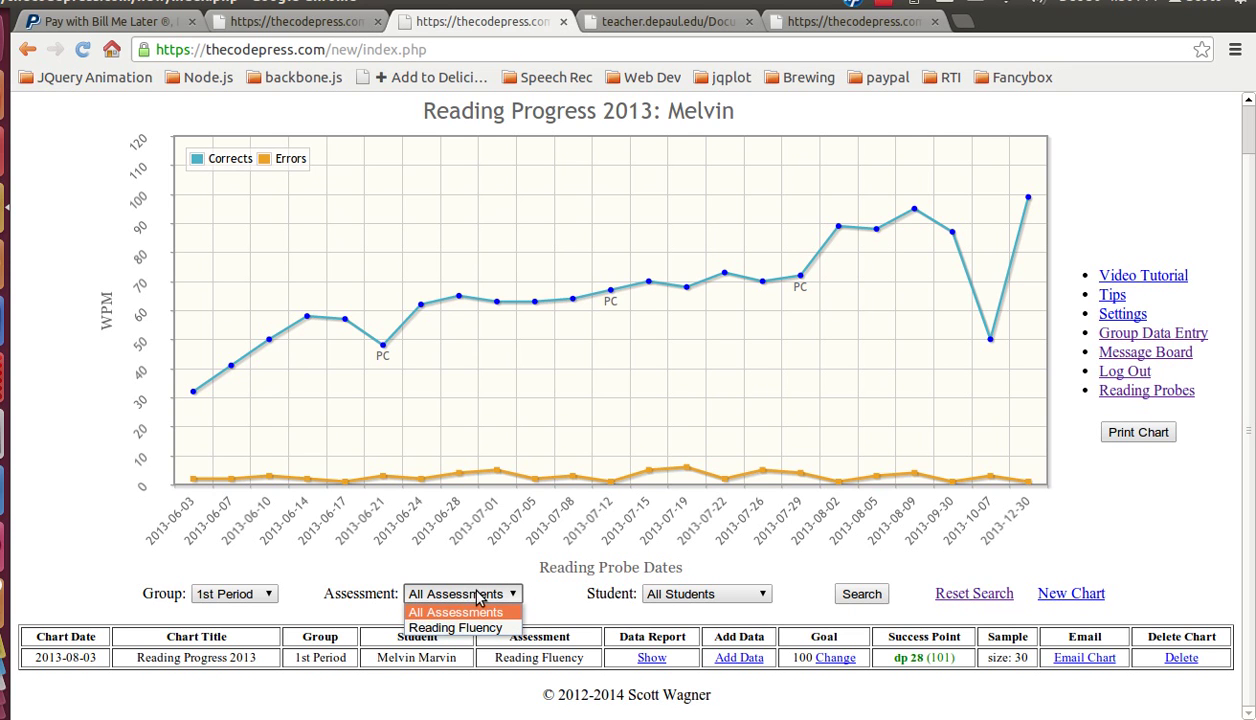
{"action": "left_click", "coordinate": [556, 614]}
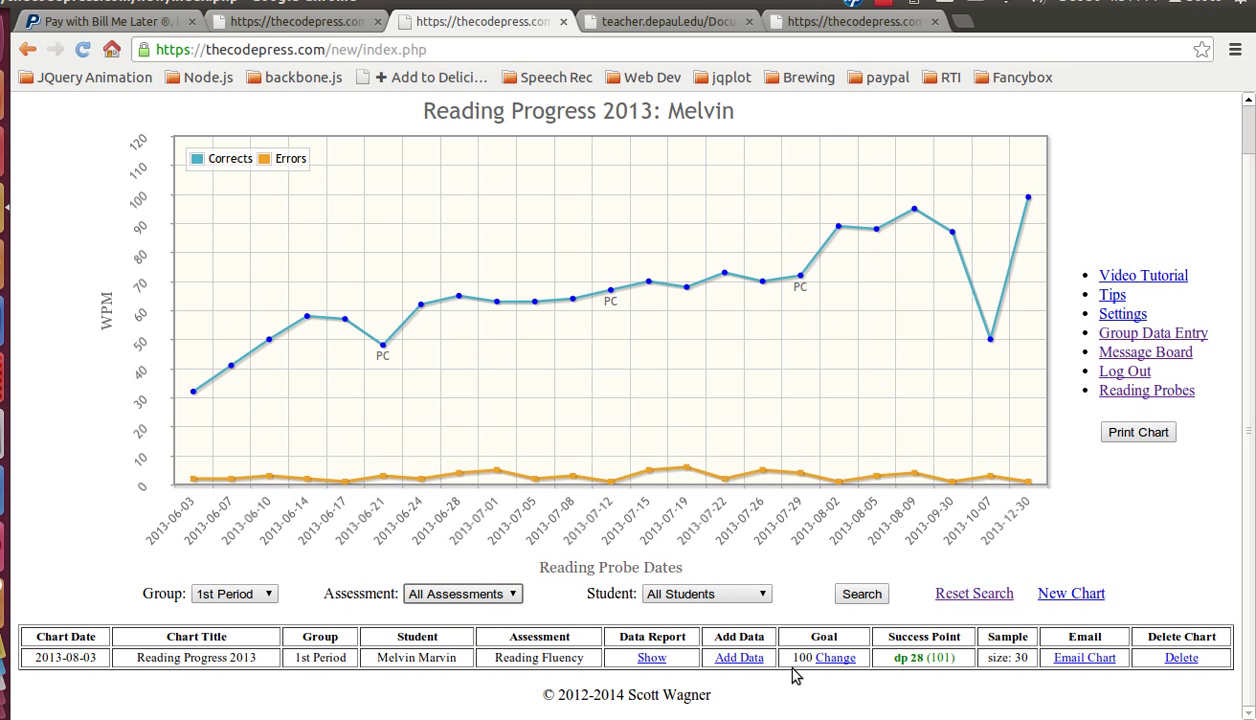
{"action": "scroll", "coordinate": [780, 160], "scroll_direction": "up", "scroll_amount": 1}
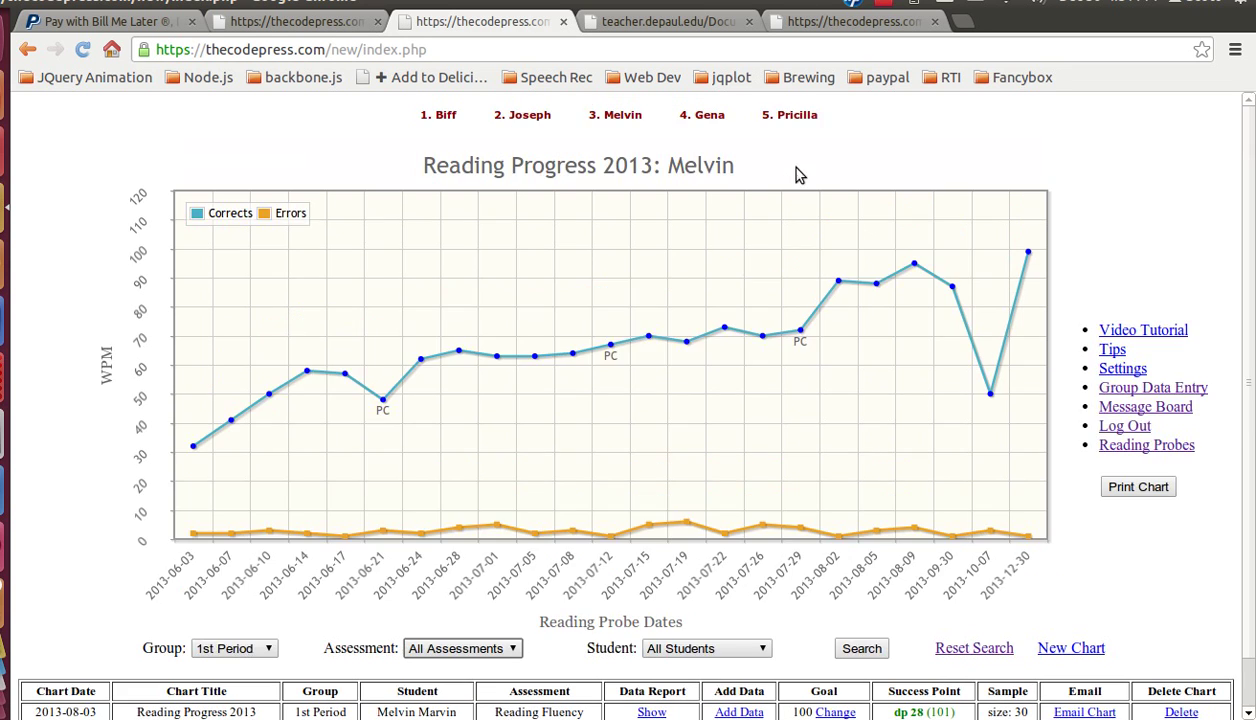
Step: View the fourth student's chart, then the third and fifth with the group average overlaid
{"action": "left_click", "coordinate": [714, 118]}
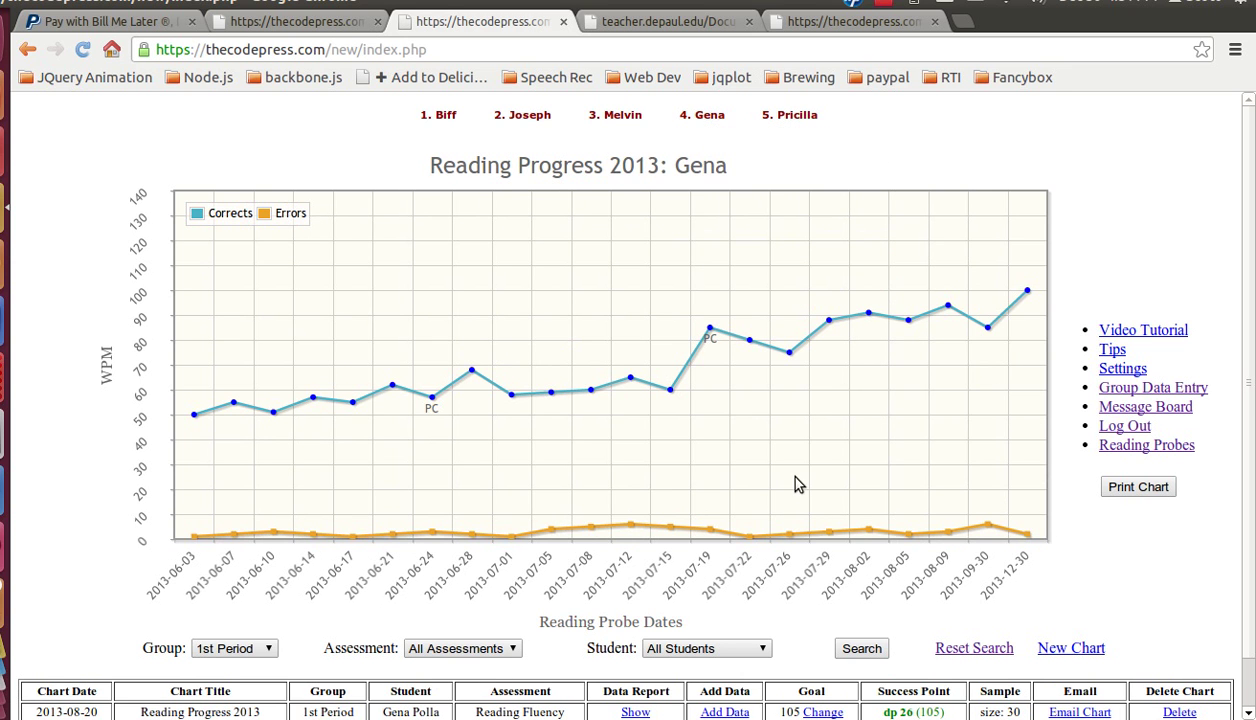
{"action": "mouse_move", "coordinate": [612, 118]}
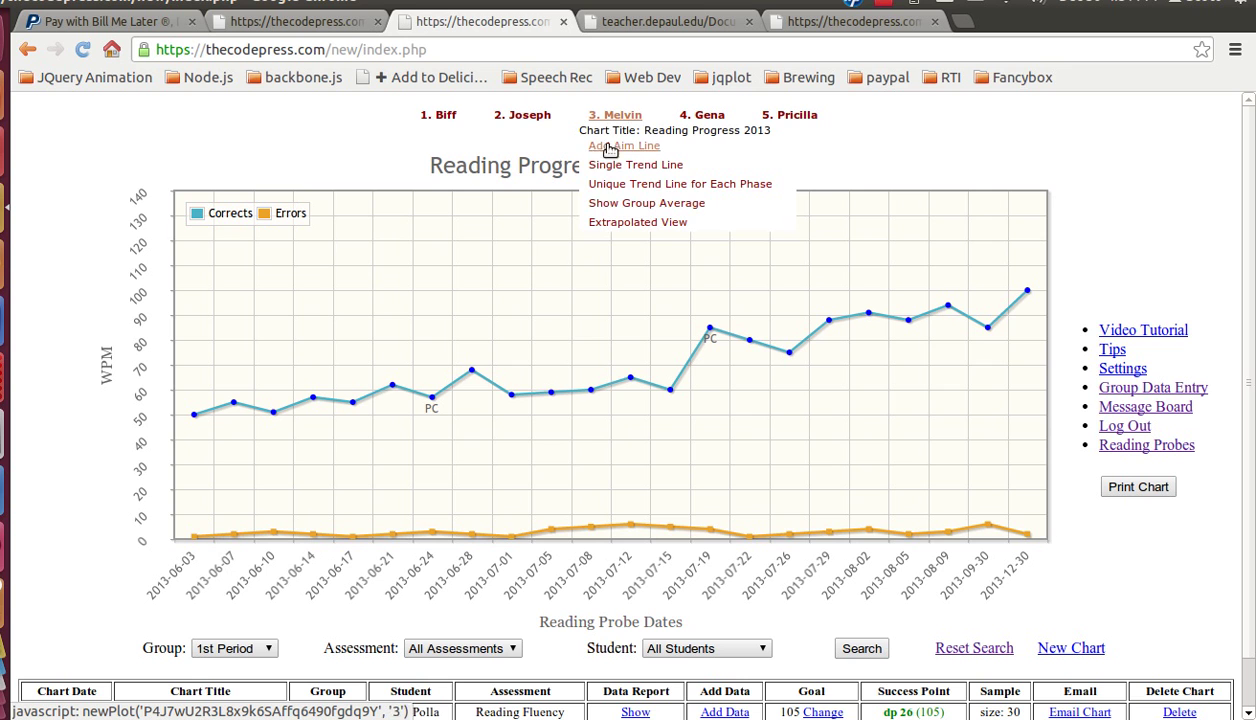
{"action": "left_click", "coordinate": [610, 206]}
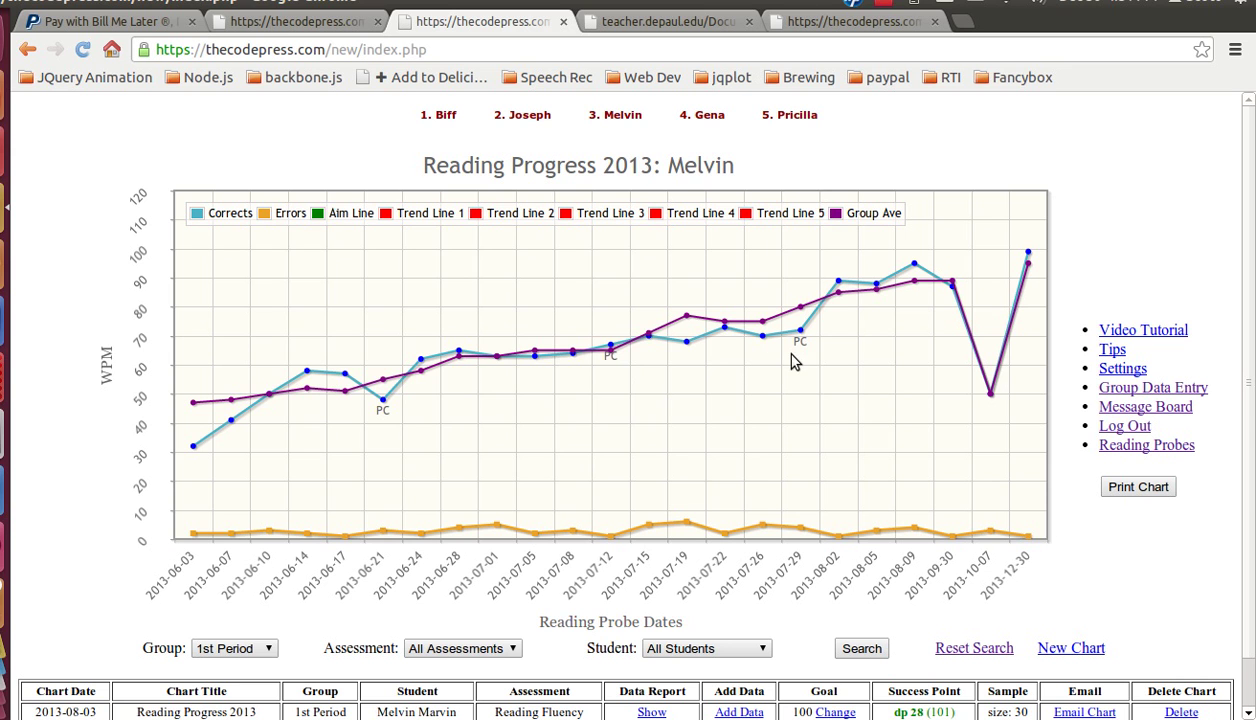
{"action": "mouse_move", "coordinate": [708, 117]}
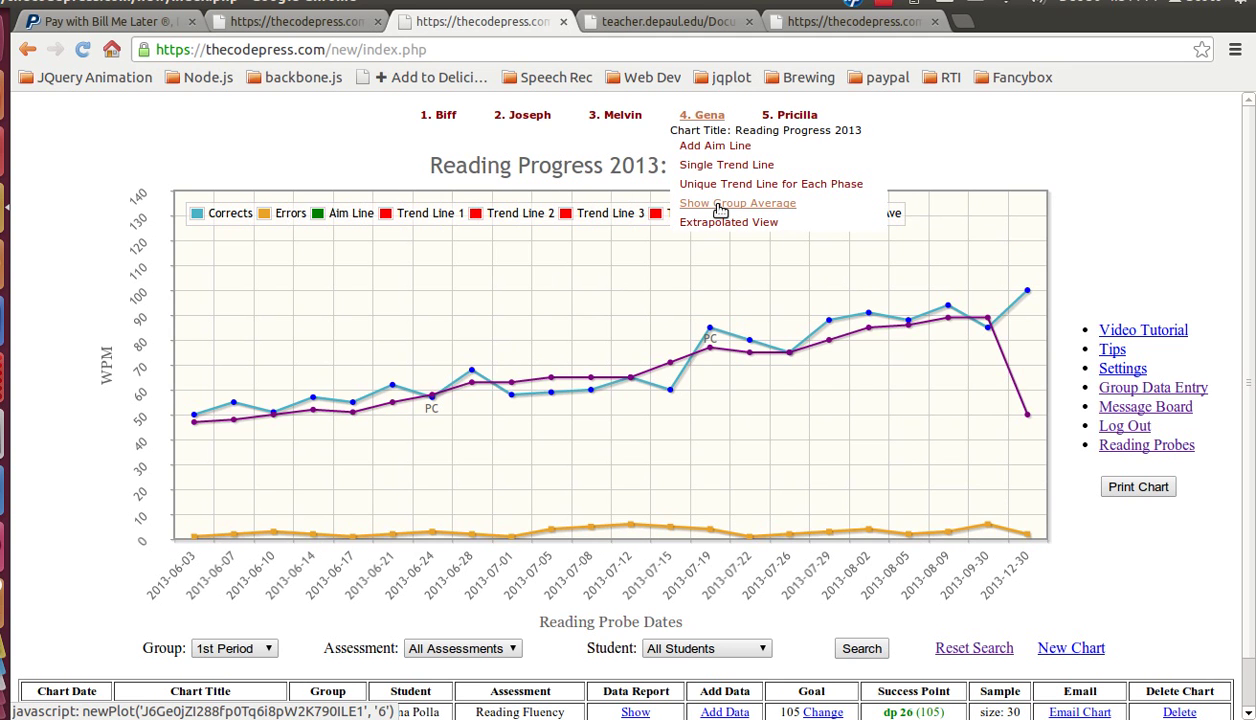
{"action": "mouse_move", "coordinate": [790, 117]}
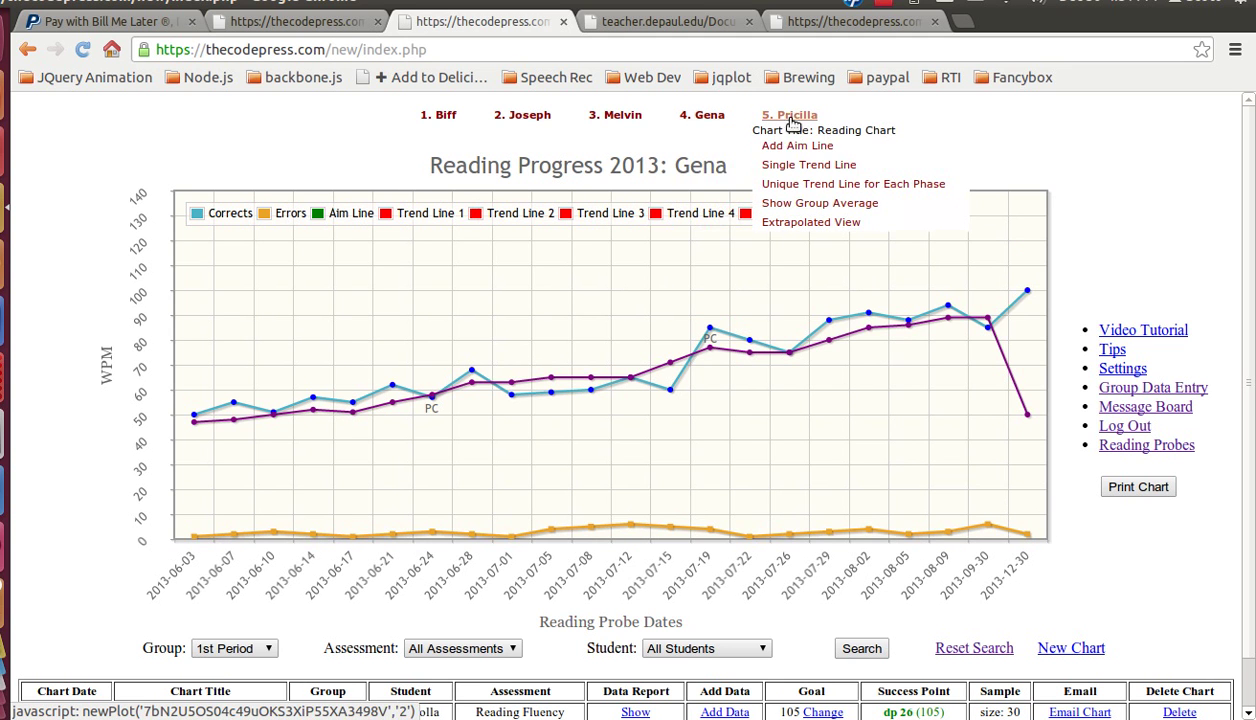
{"action": "left_click", "coordinate": [813, 205]}
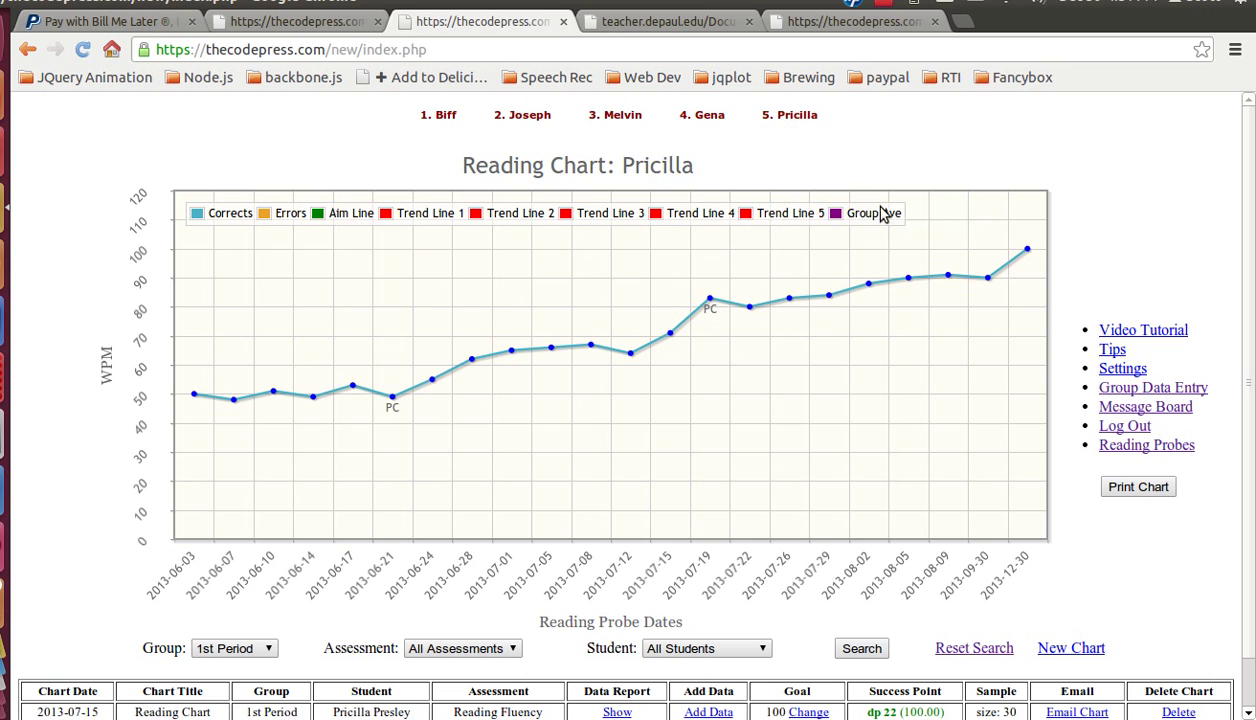
{"action": "mouse_move", "coordinate": [785, 118]}
{"action": "scroll", "coordinate": [935, 398], "scroll_direction": "down", "scroll_amount": 1}
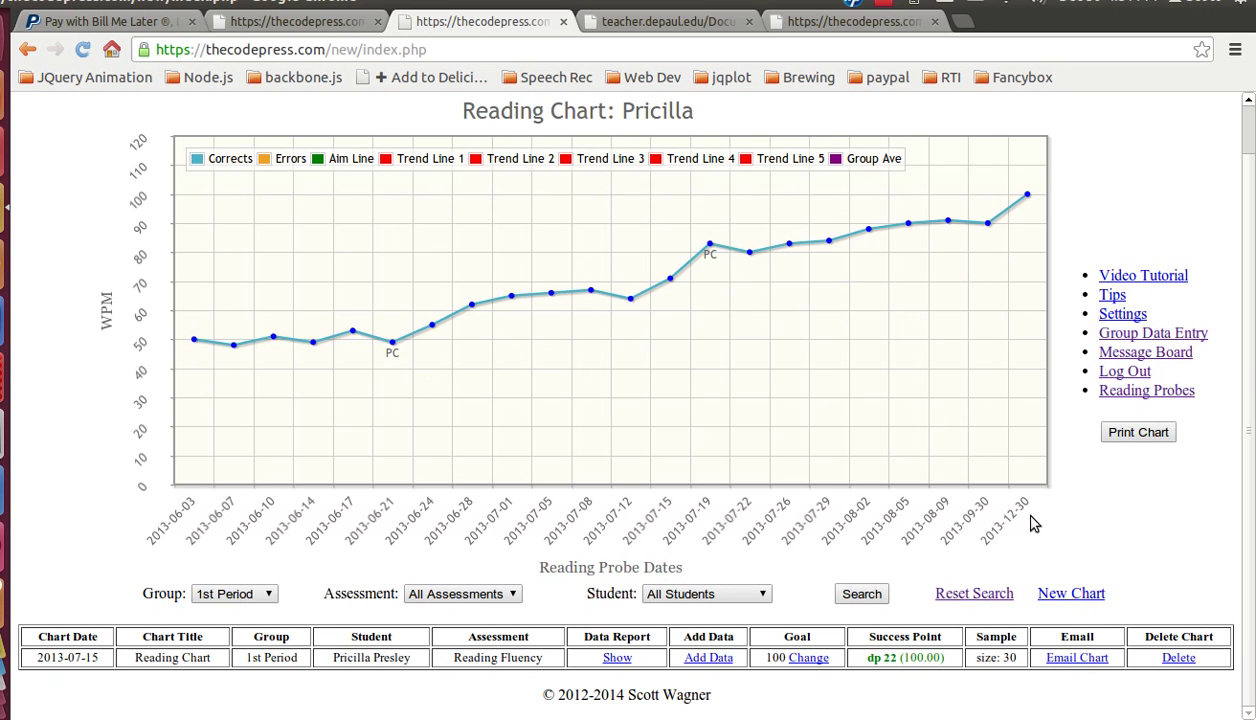
{"action": "scroll", "coordinate": [851, 195], "scroll_direction": "up", "scroll_amount": 1}
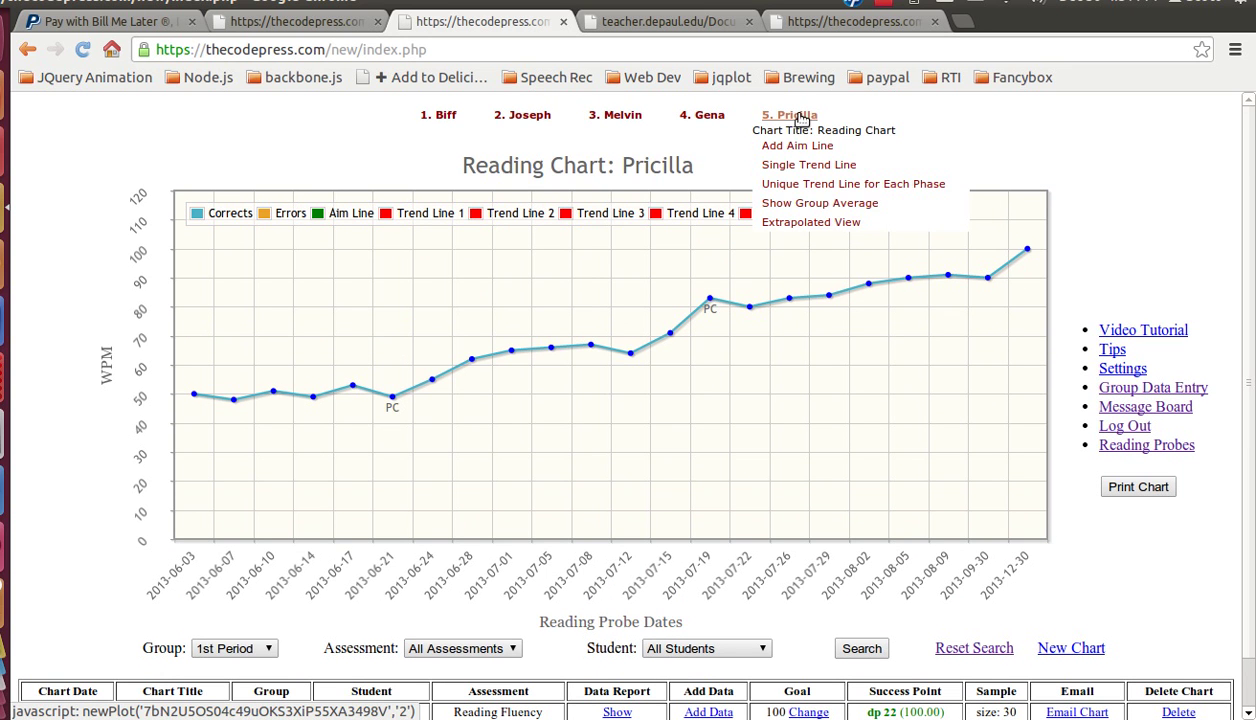
{"action": "left_click", "coordinate": [806, 205]}
{"action": "scroll", "coordinate": [176, 585], "scroll_direction": "down", "scroll_amount": 1}
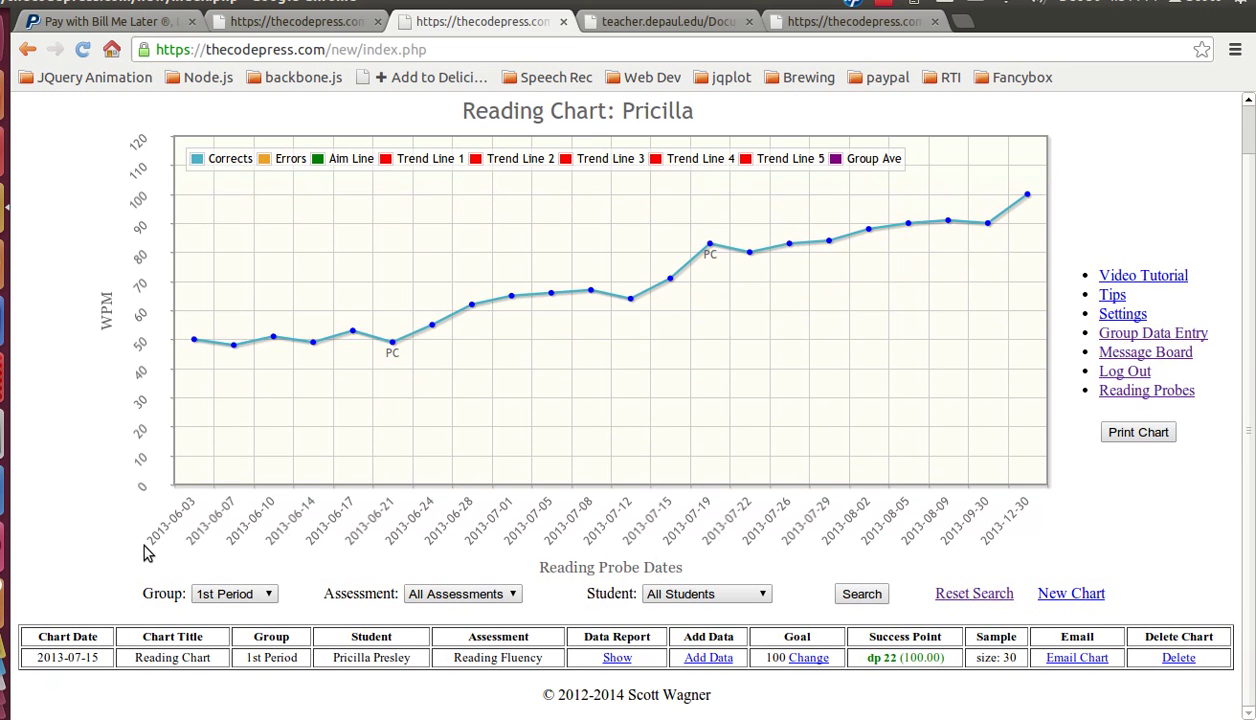
{"action": "scroll", "coordinate": [145, 556], "scroll_direction": "up", "scroll_amount": 1}
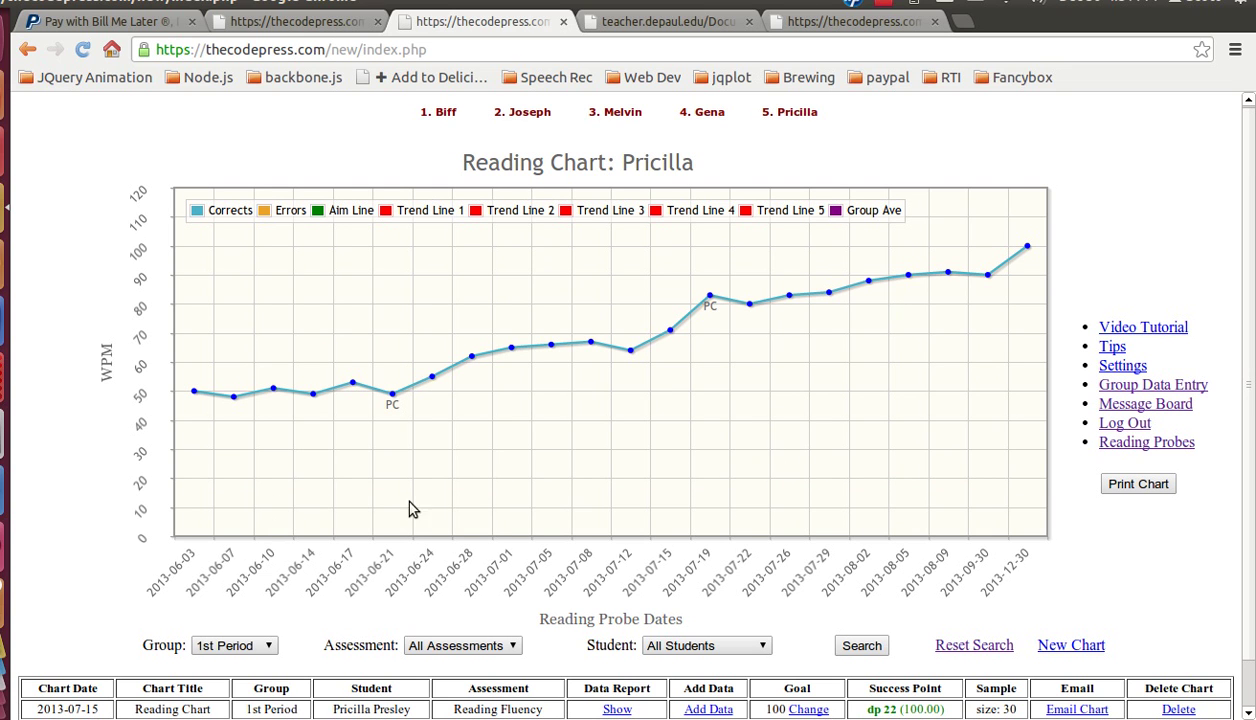
{"action": "scroll", "coordinate": [700, 330], "scroll_direction": "up", "scroll_amount": 1}
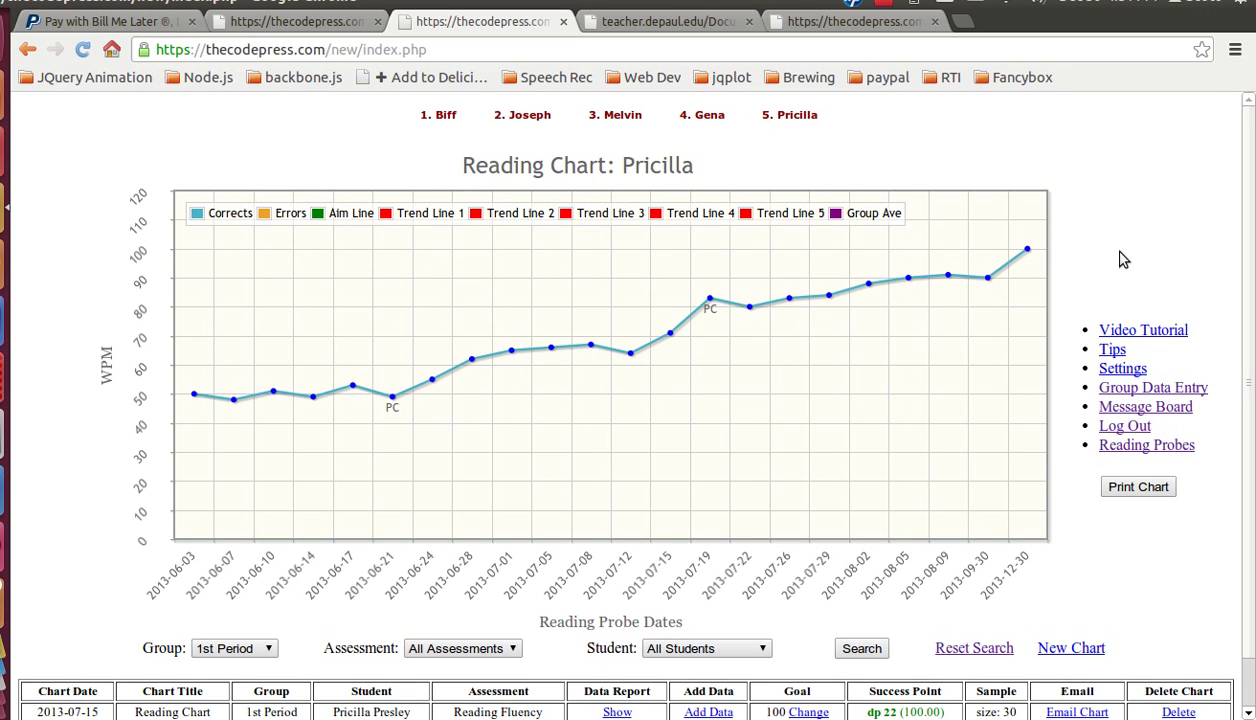
{"action": "scroll", "coordinate": [1118, 490], "scroll_direction": "down", "scroll_amount": 1}
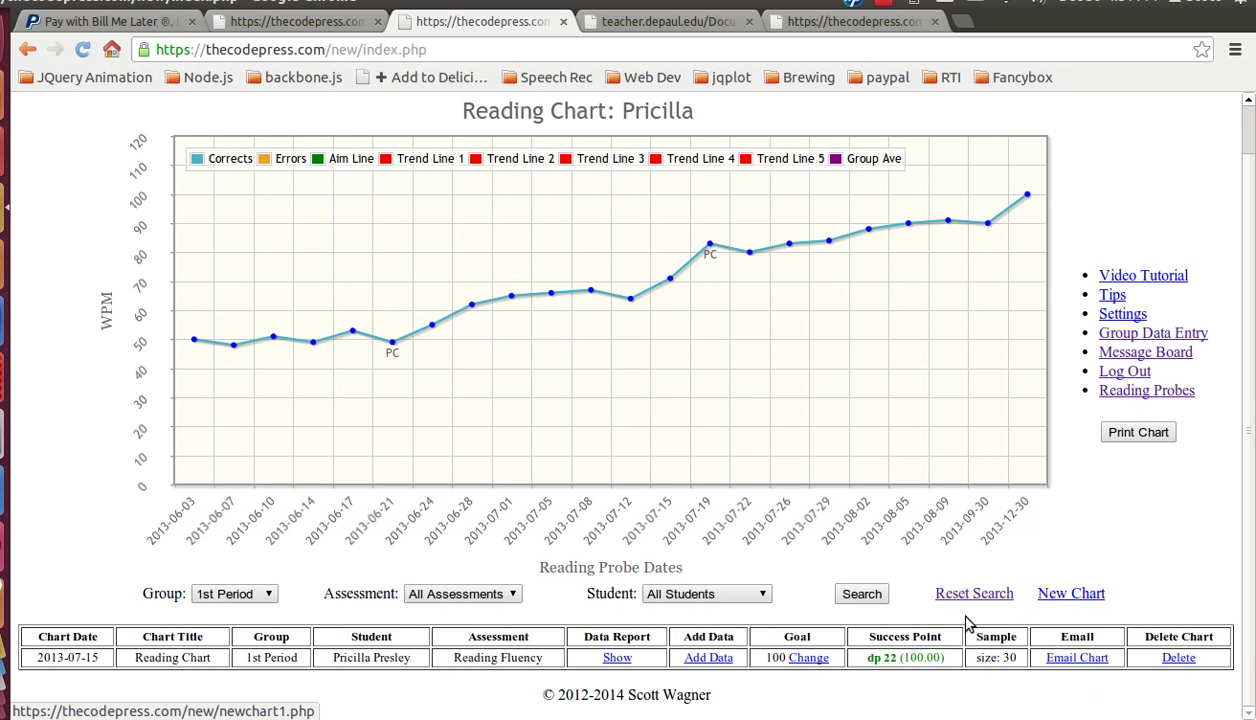
{"action": "scroll", "coordinate": [1090, 558], "scroll_direction": "up", "scroll_amount": 1}
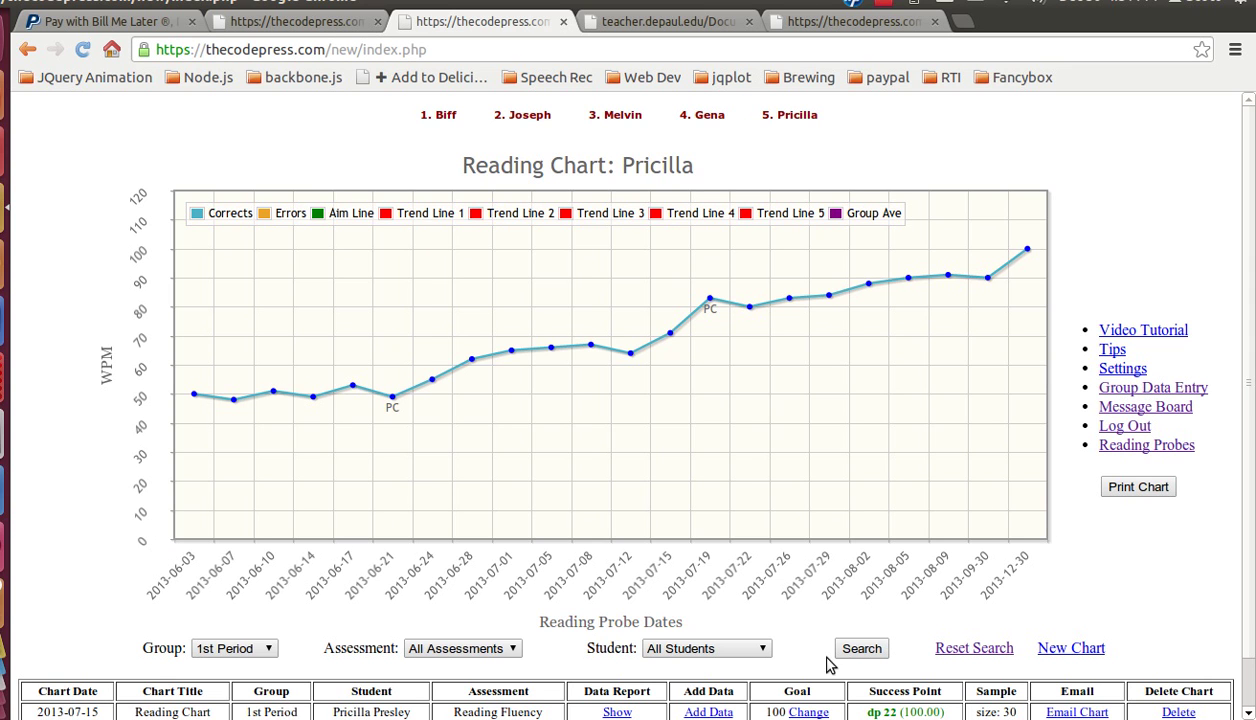
Step: Rerun the chart search, then reset filters to All Groups and All Students
{"action": "left_click", "coordinate": [857, 650]}
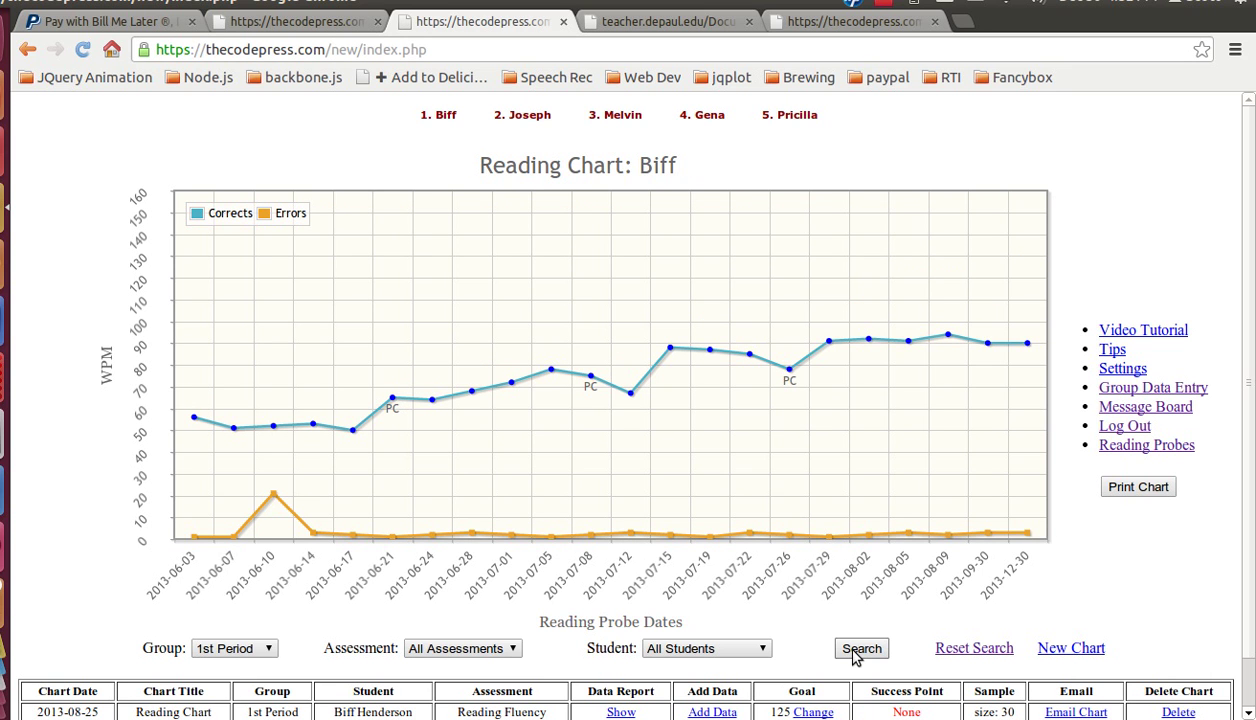
{"action": "left_click", "coordinate": [960, 651]}
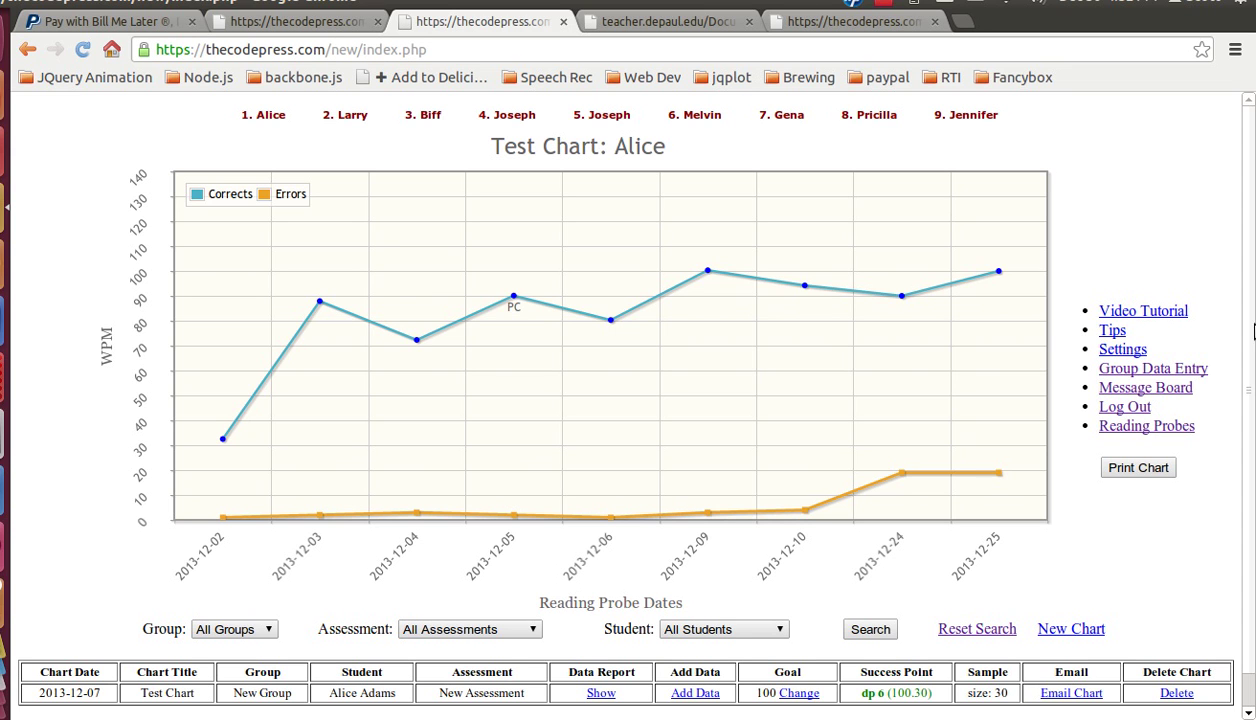
Step: Limit the student names shown above the chart to 5
{"action": "left_click", "coordinate": [1123, 350]}
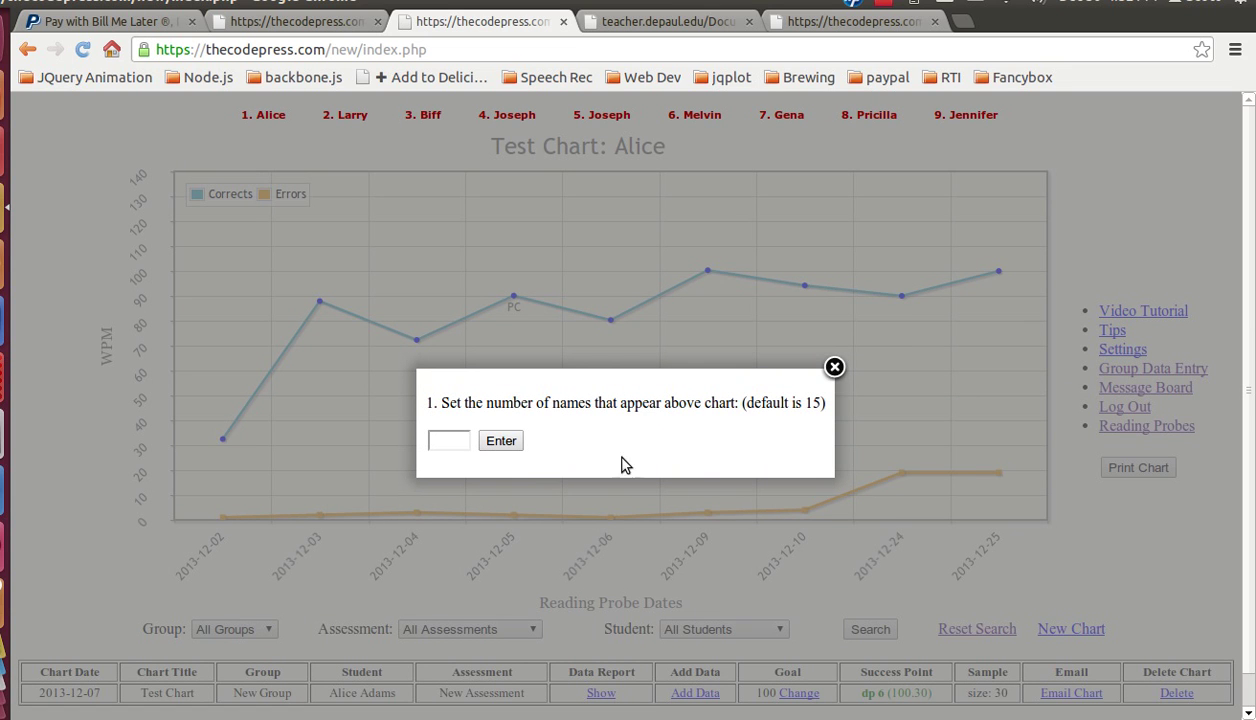
{"action": "left_click", "coordinate": [448, 440]}
{"action": "type", "text": "5"}
{"action": "key", "text": "Return"}
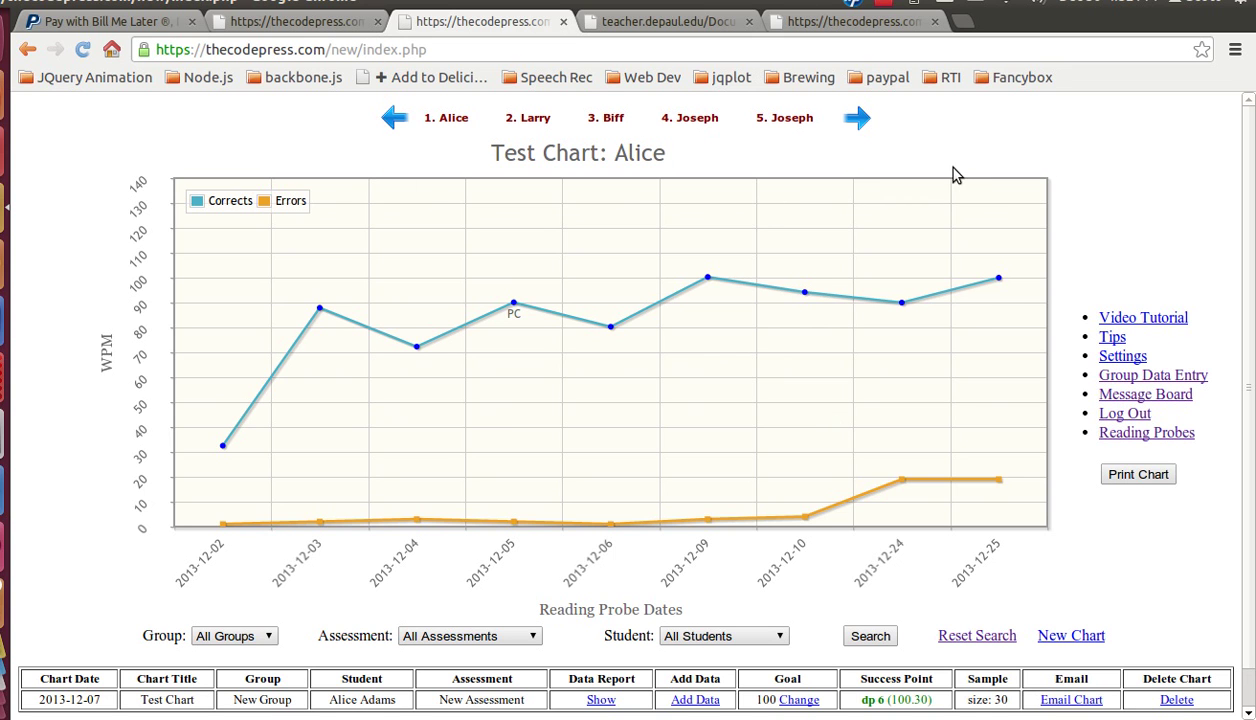
Step: Page forward through the names and show a student's Multiplication Fluency chart
{"action": "left_click", "coordinate": [848, 120]}
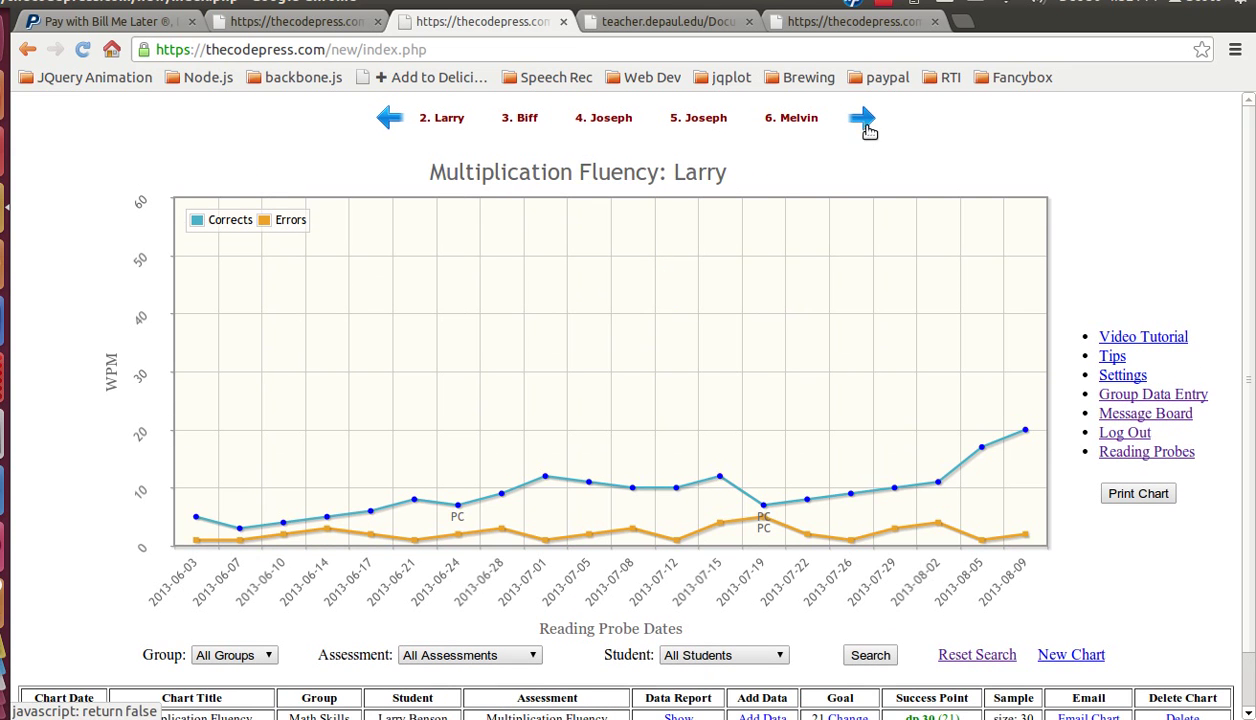
{"action": "left_click", "coordinate": [862, 124]}
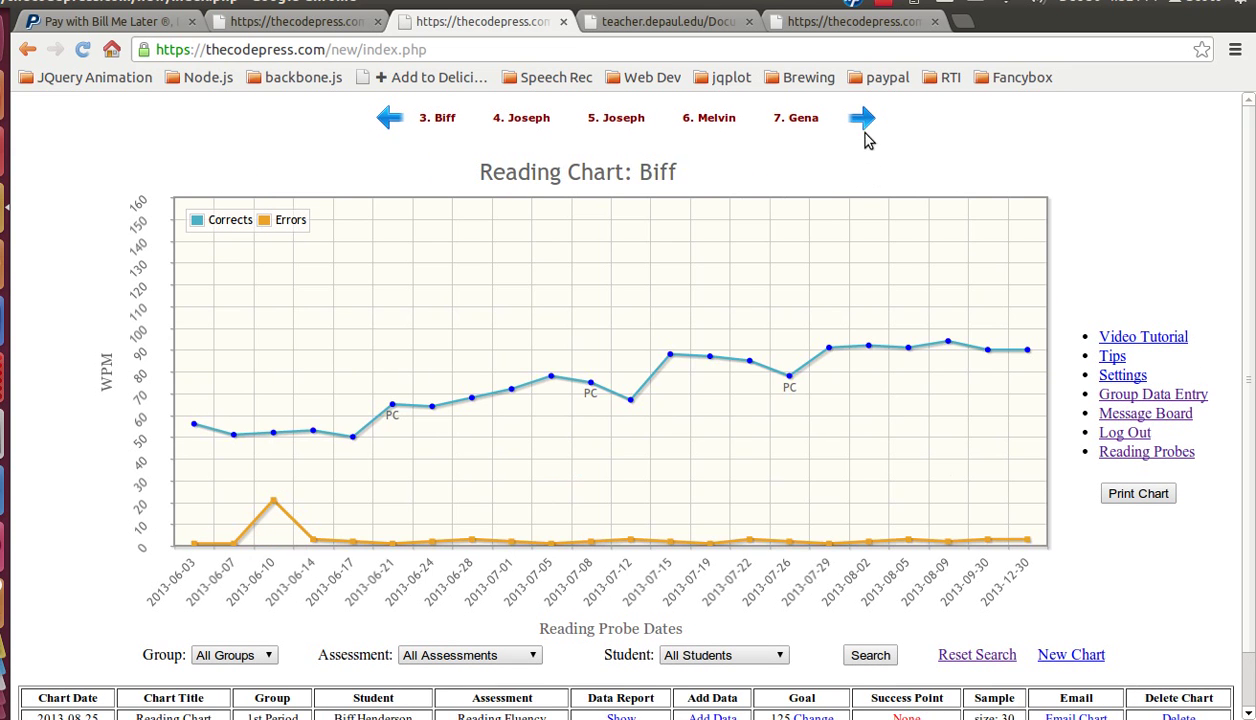
{"action": "left_click", "coordinate": [862, 122]}
{"action": "left_click", "coordinate": [864, 124]}
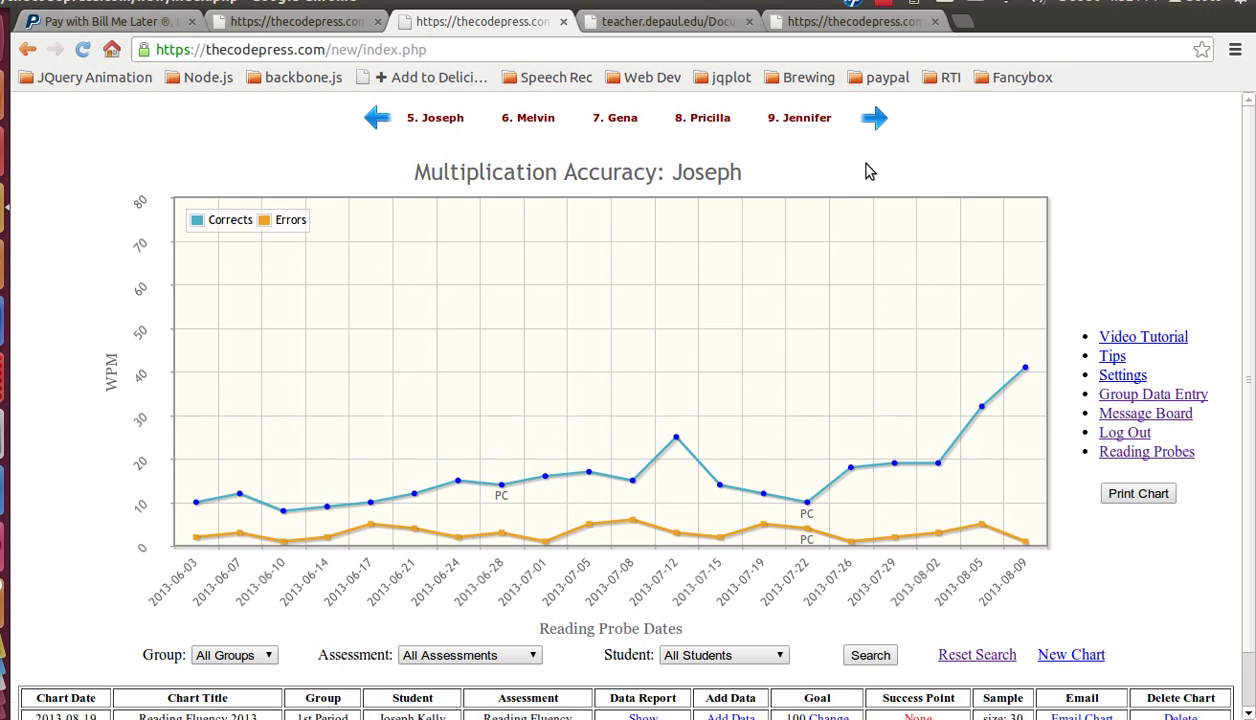
{"action": "left_click", "coordinate": [797, 120]}
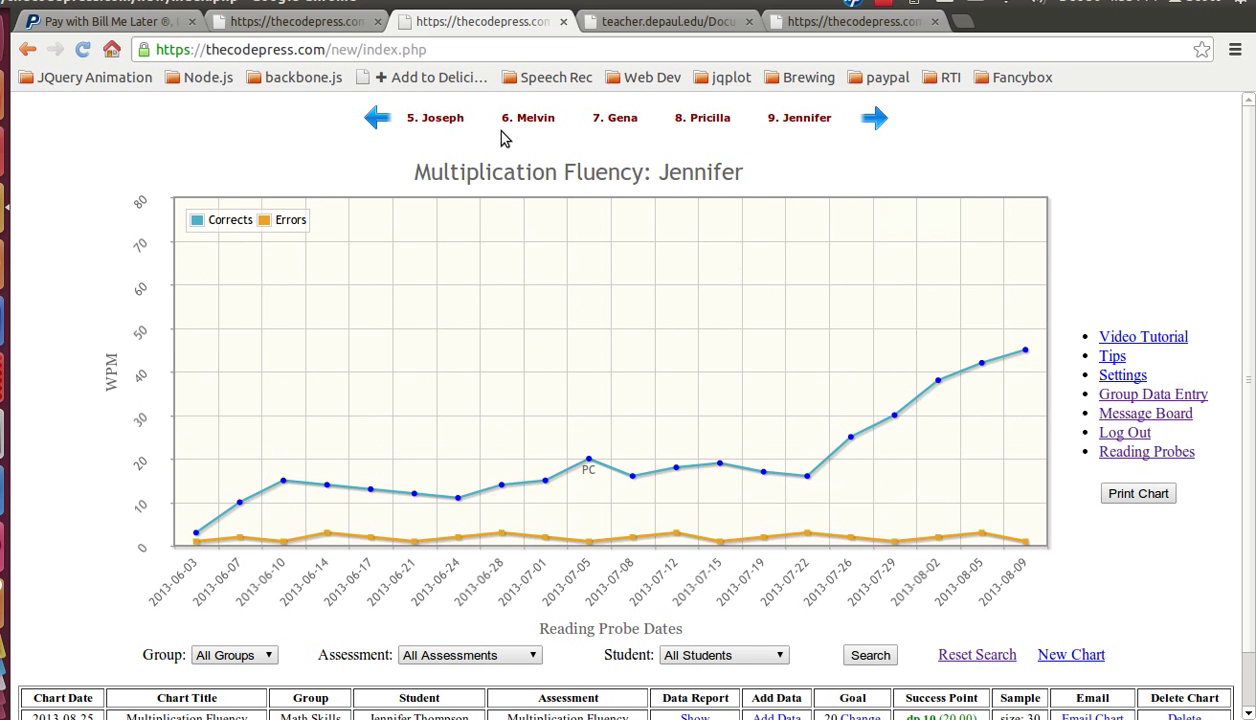
Step: Page back to the start of the name row, showing the first student's Test Chart
{"action": "left_click", "coordinate": [375, 120]}
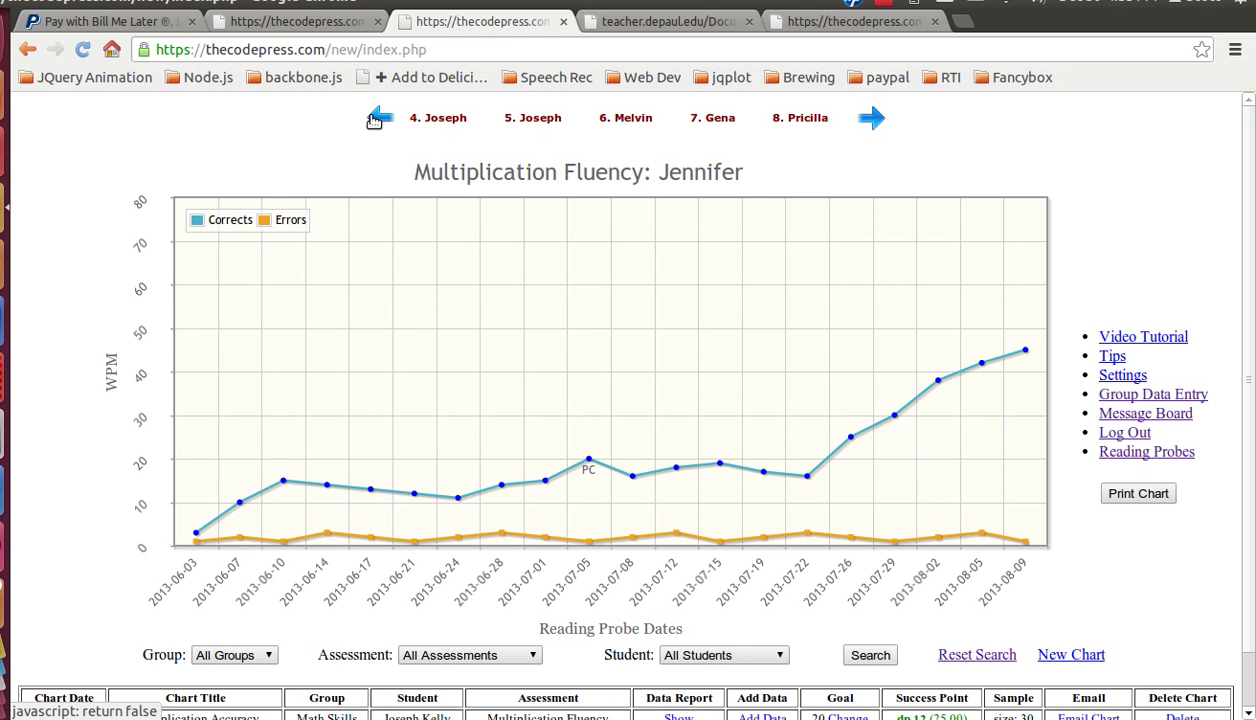
{"action": "left_click", "coordinate": [375, 120]}
{"action": "left_click", "coordinate": [380, 120]}
{"action": "left_click", "coordinate": [385, 120]}
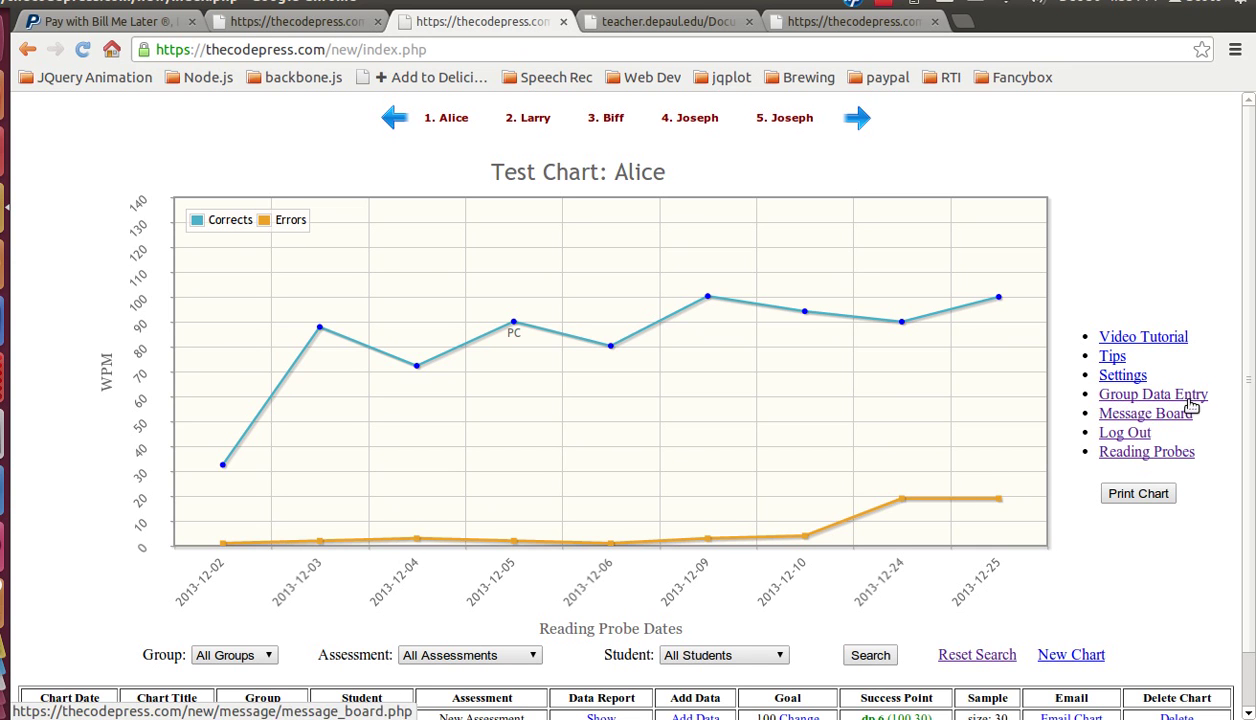
Step: Change the names-shown setting to 15 so all nine students appear at once
{"action": "left_click", "coordinate": [1138, 380]}
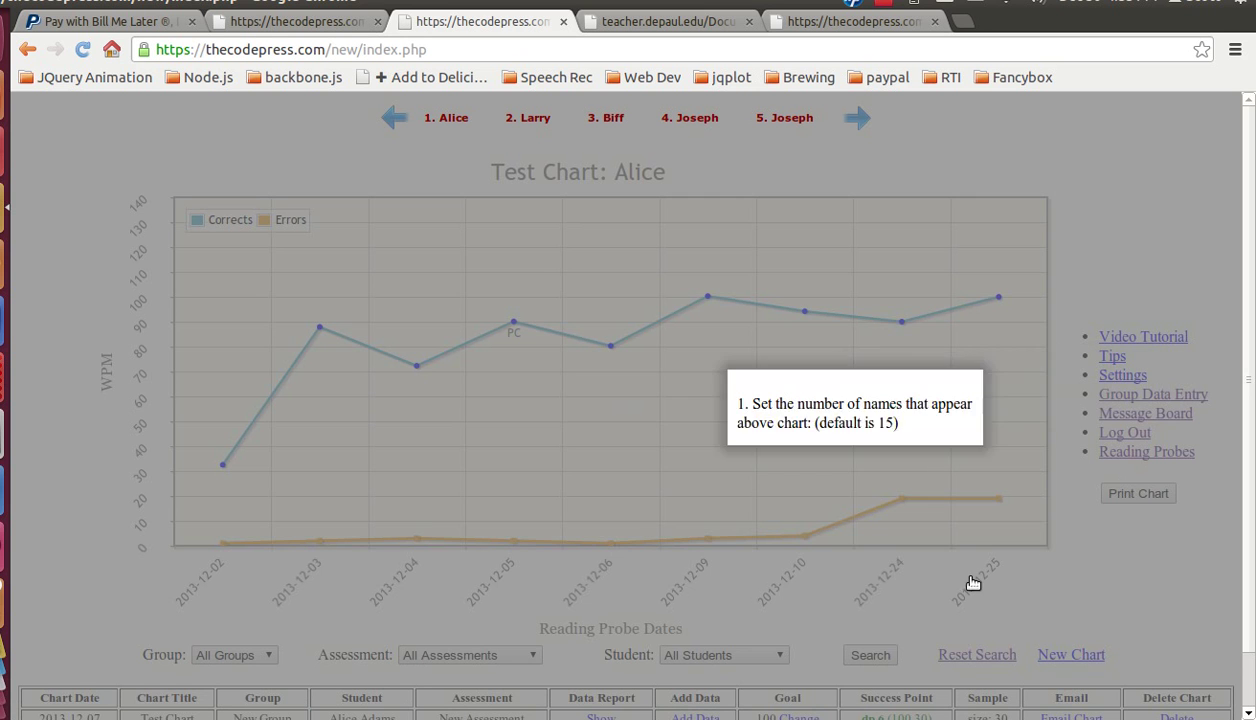
{"action": "left_click", "coordinate": [457, 455]}
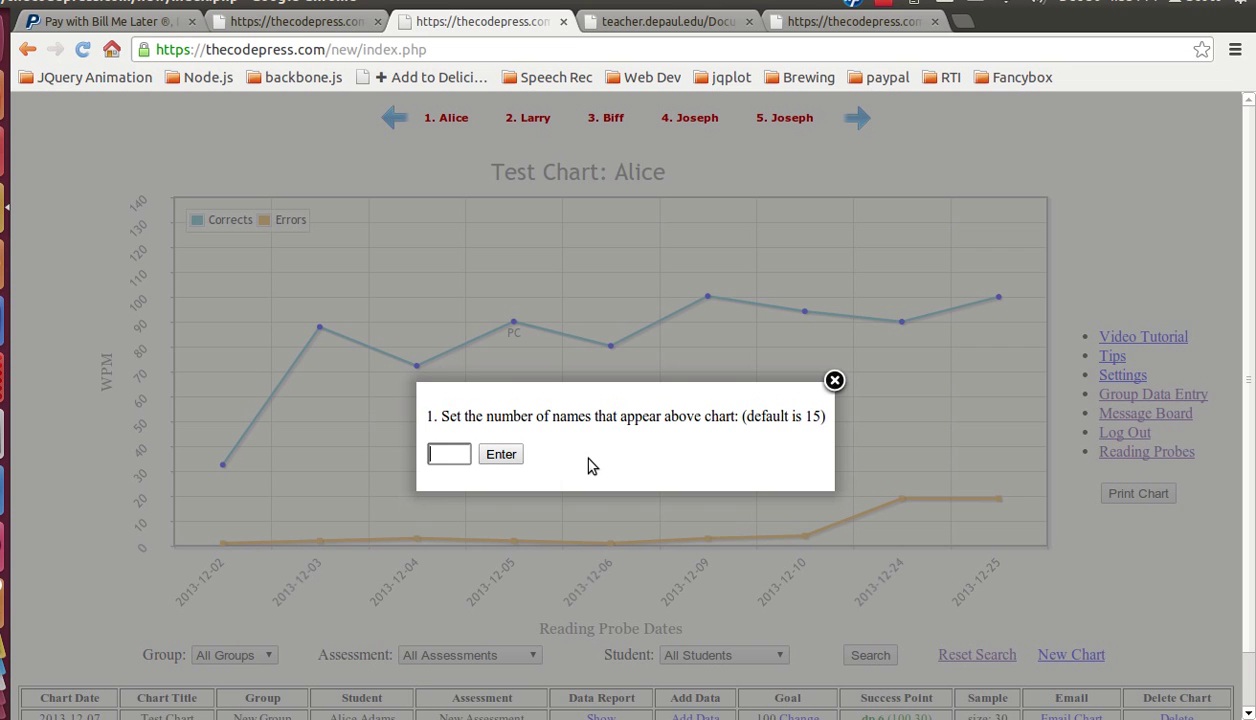
{"action": "type", "text": "15"}
{"action": "key", "text": "Return"}
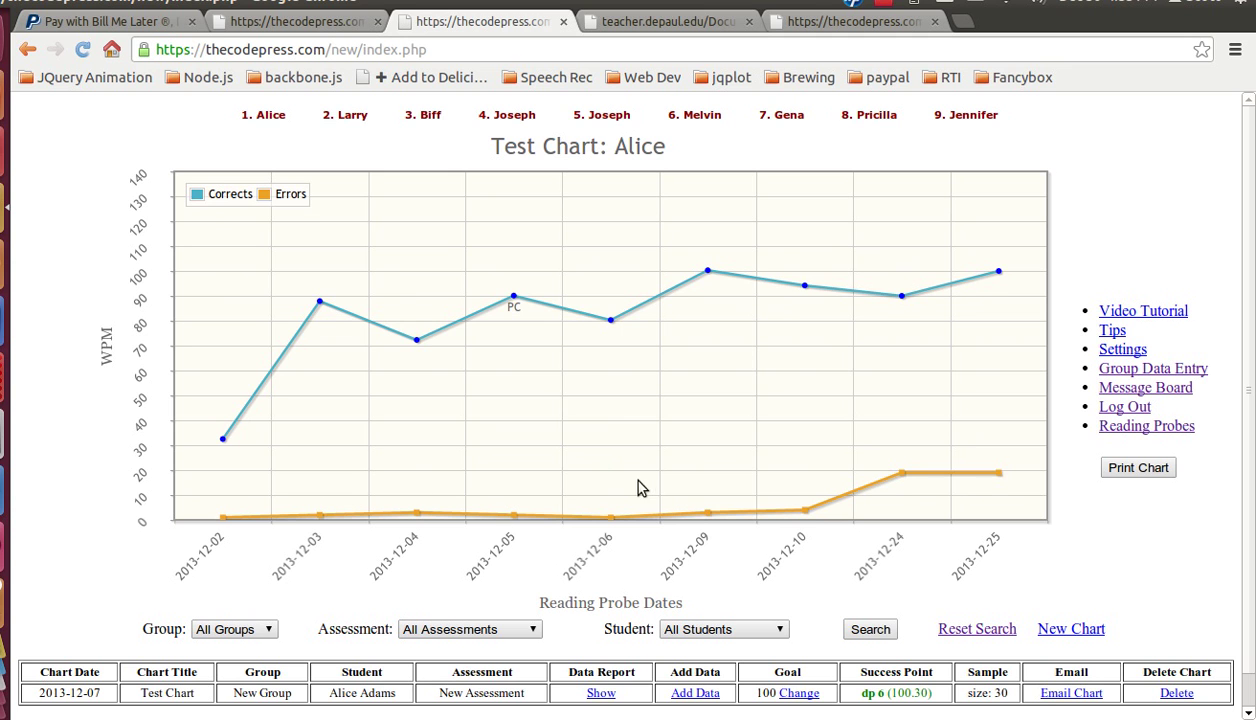
{"action": "scroll", "coordinate": [406, 482], "scroll_direction": "down", "scroll_amount": 1}
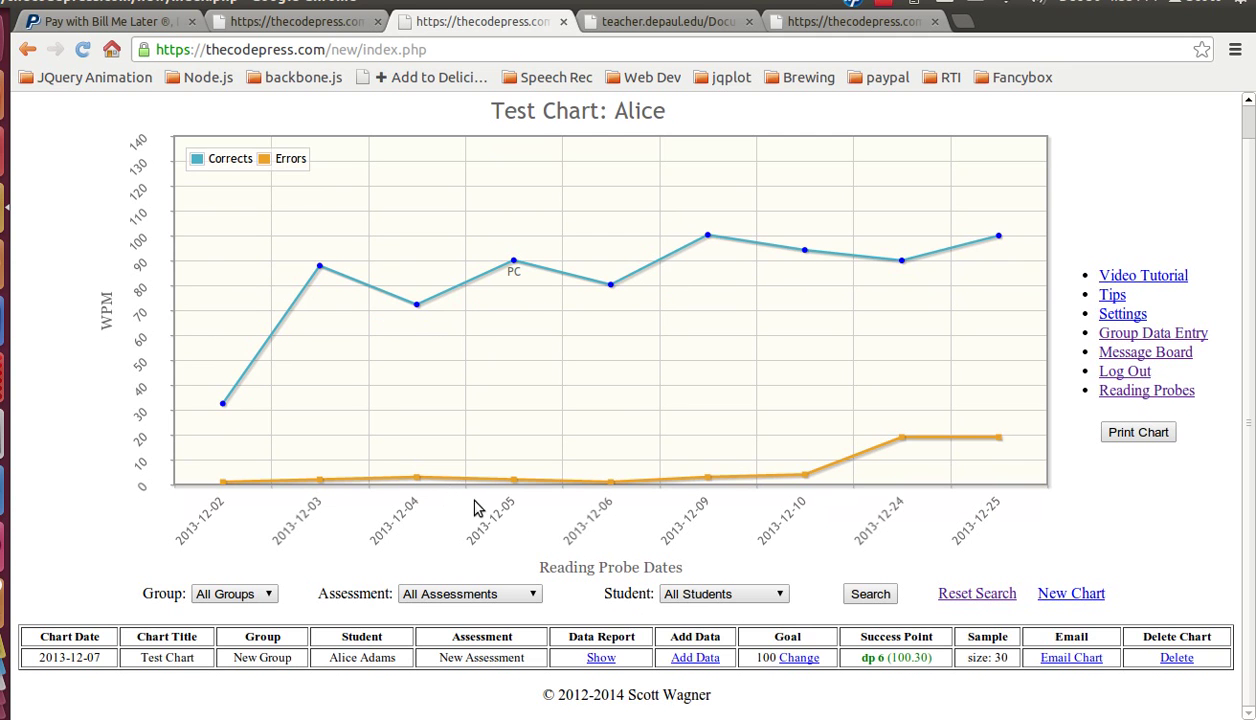
{"action": "scroll", "coordinate": [1090, 525], "scroll_direction": "up", "scroll_amount": 1}
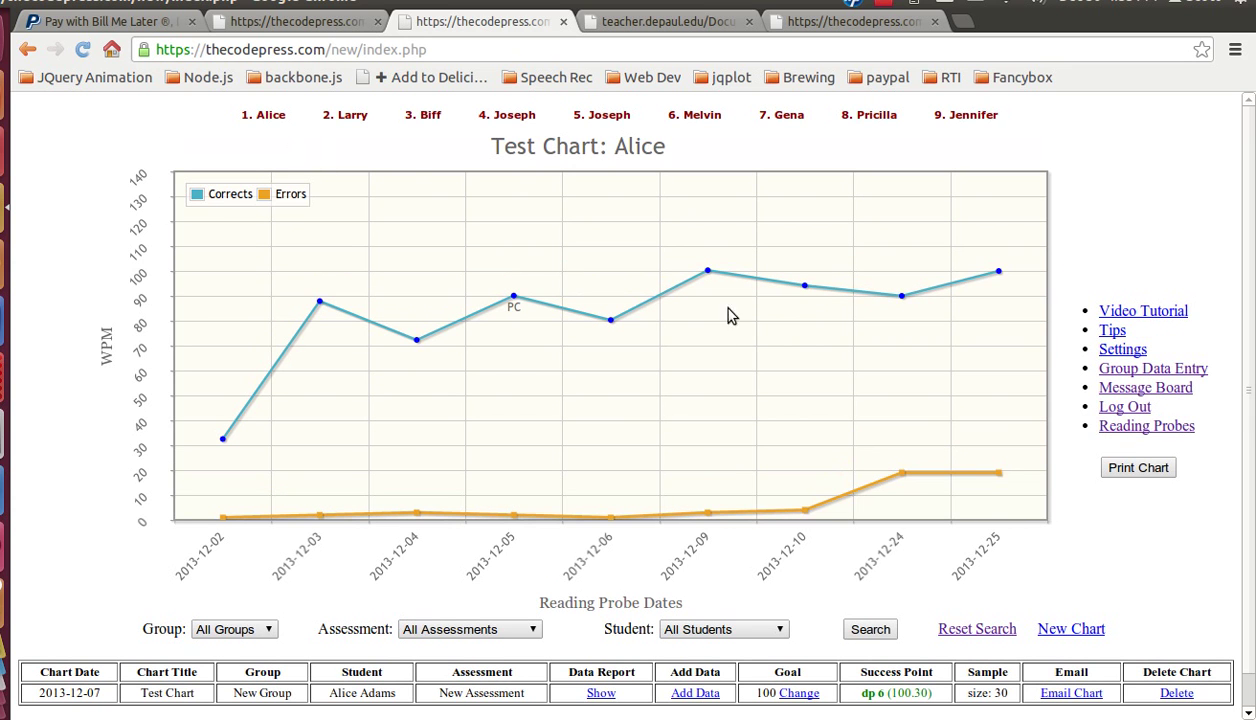
Step: Show the fifth student's chart with a unique trend line per phase, toggling the Aim Line off and on
{"action": "mouse_move", "coordinate": [519, 117]}
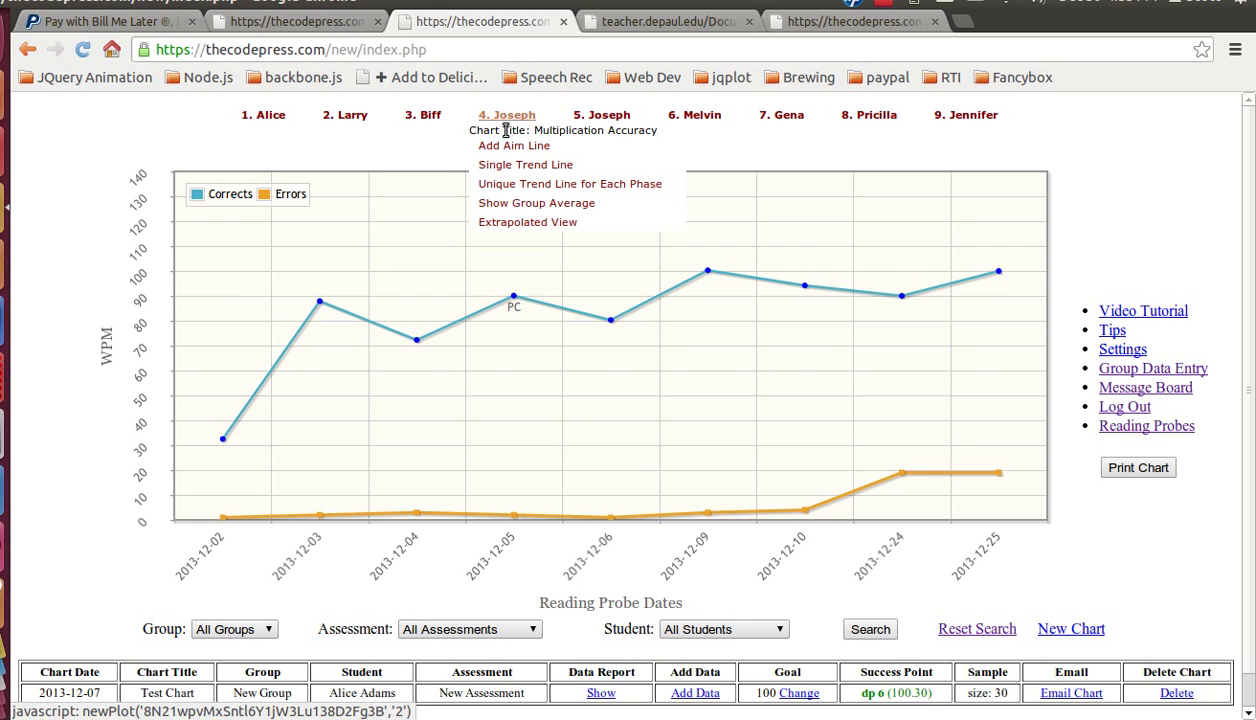
{"action": "mouse_move", "coordinate": [590, 118]}
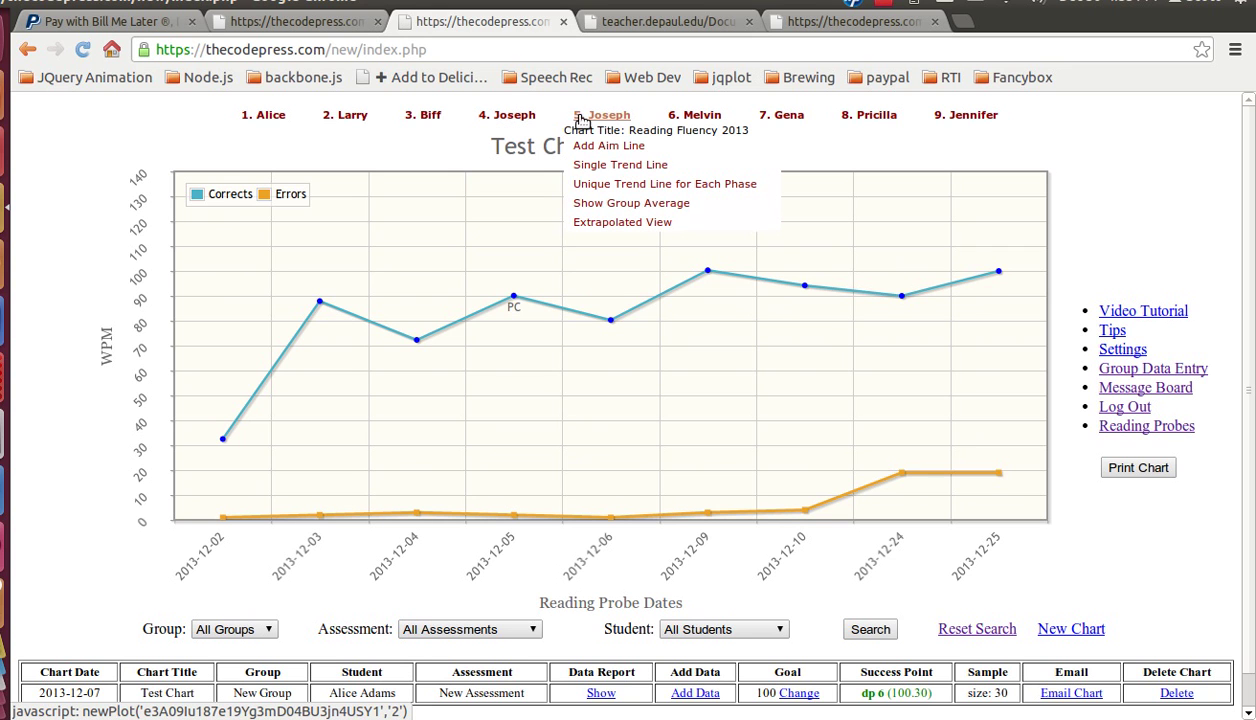
{"action": "left_click", "coordinate": [614, 186]}
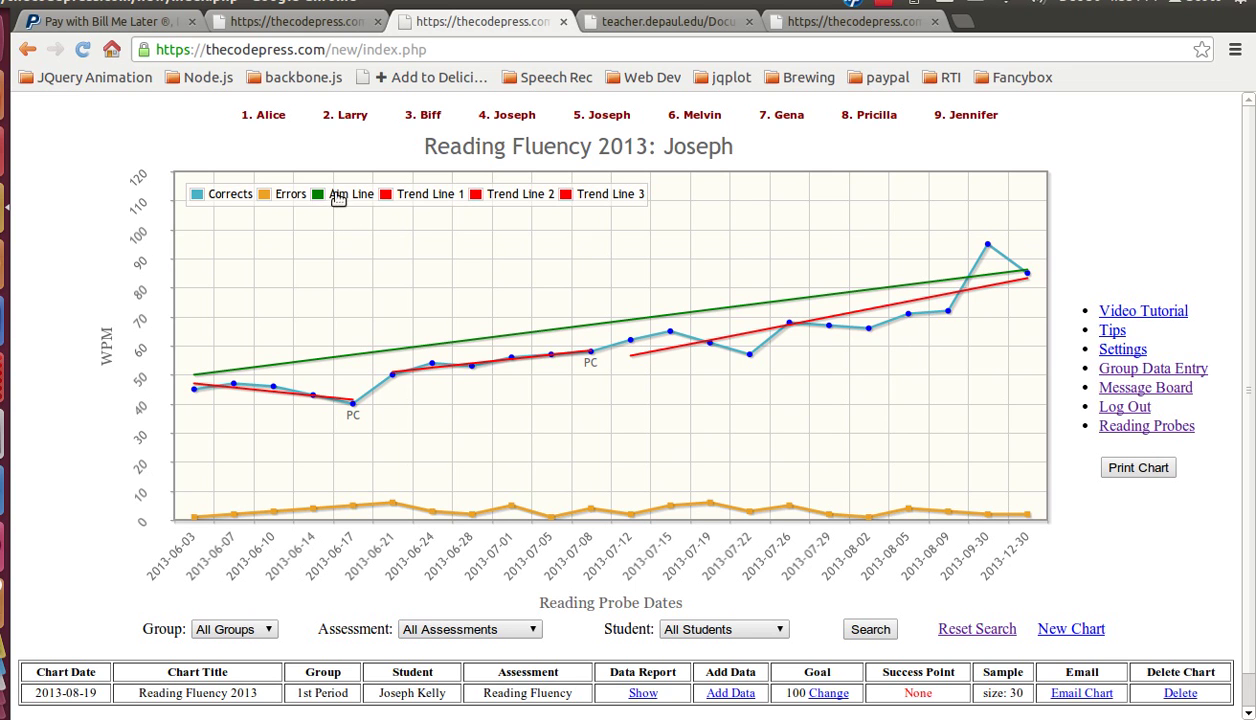
{"action": "left_click", "coordinate": [320, 200]}
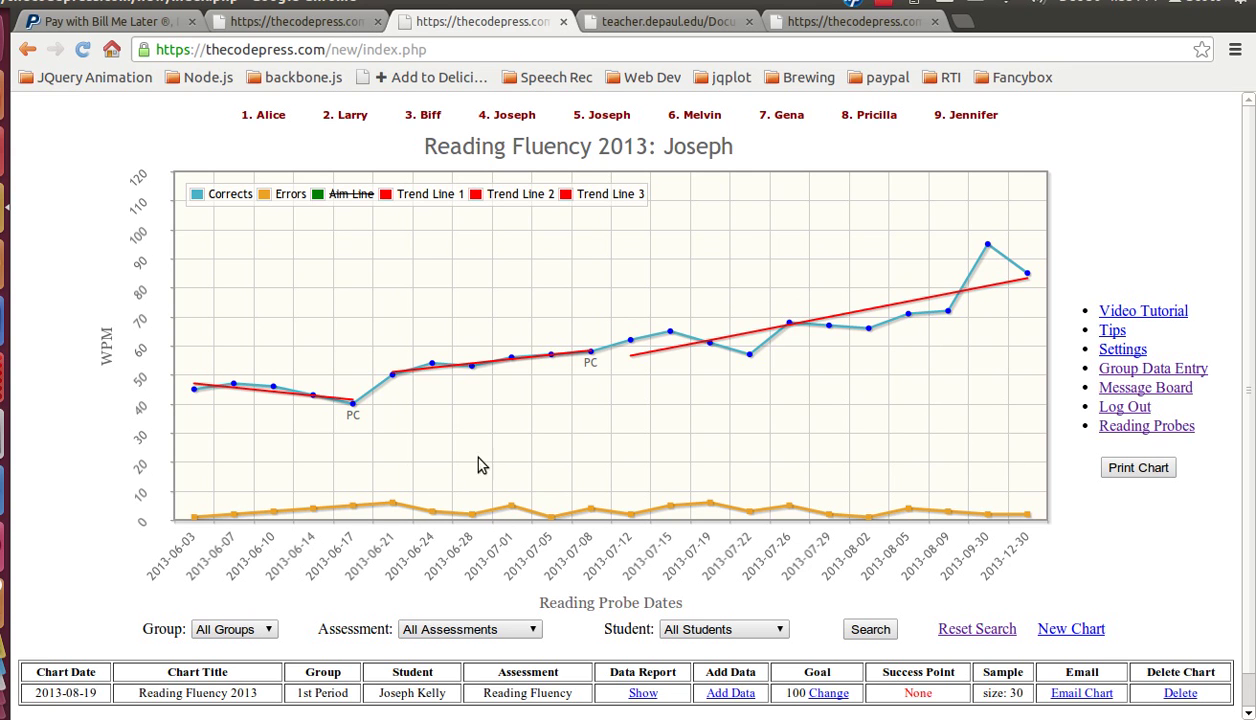
{"action": "left_click", "coordinate": [340, 196]}
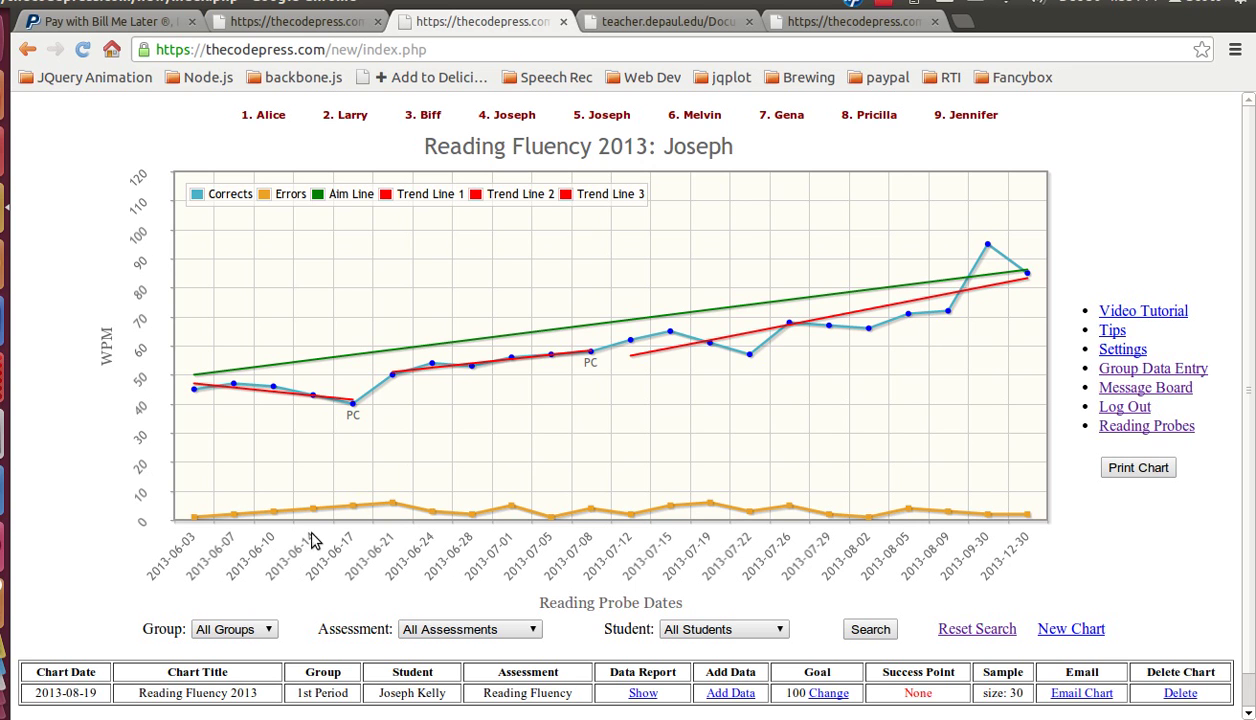
Step: Toggle Trend Lines 1–3 and the Errors series off and back on
{"action": "left_click", "coordinate": [392, 200]}
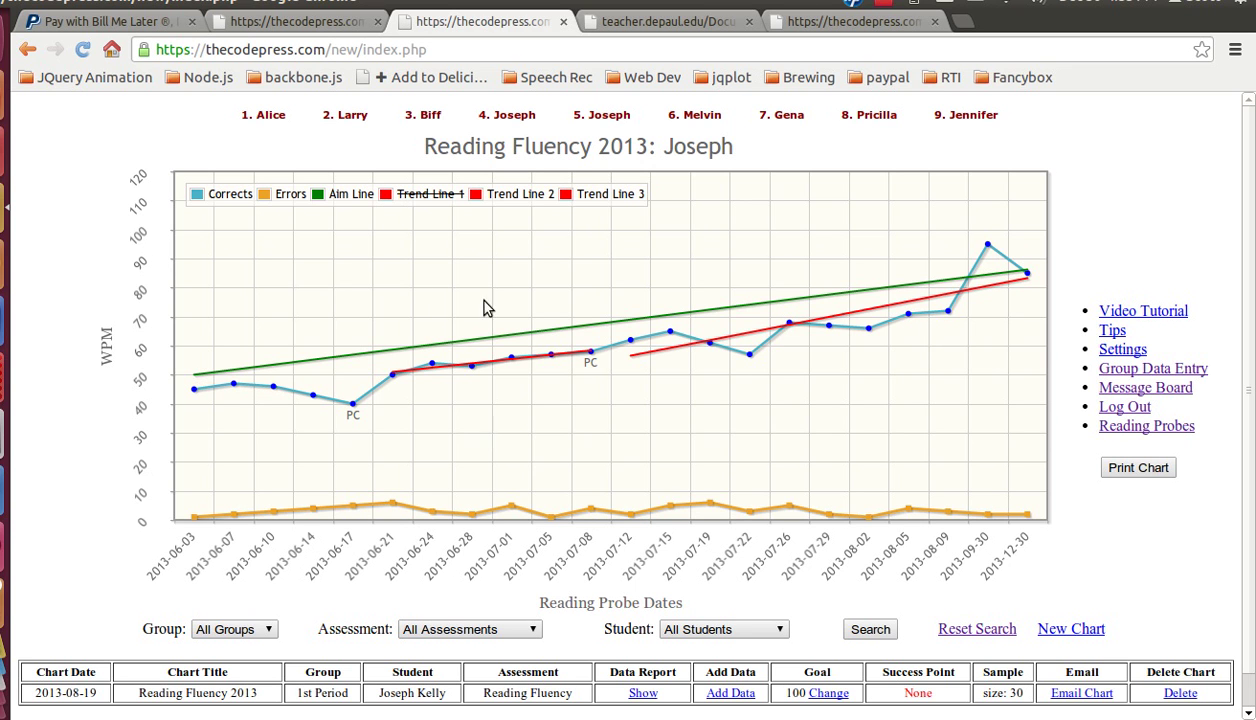
{"action": "left_click", "coordinate": [478, 194]}
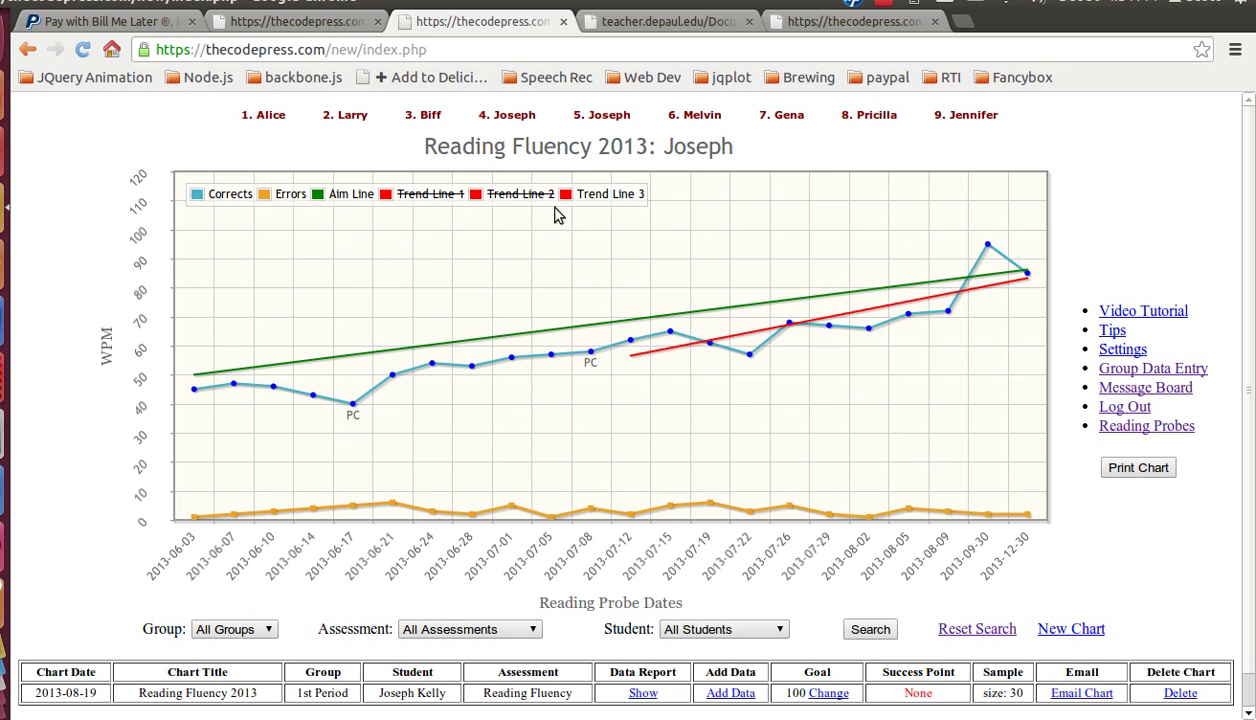
{"action": "left_click", "coordinate": [556, 192]}
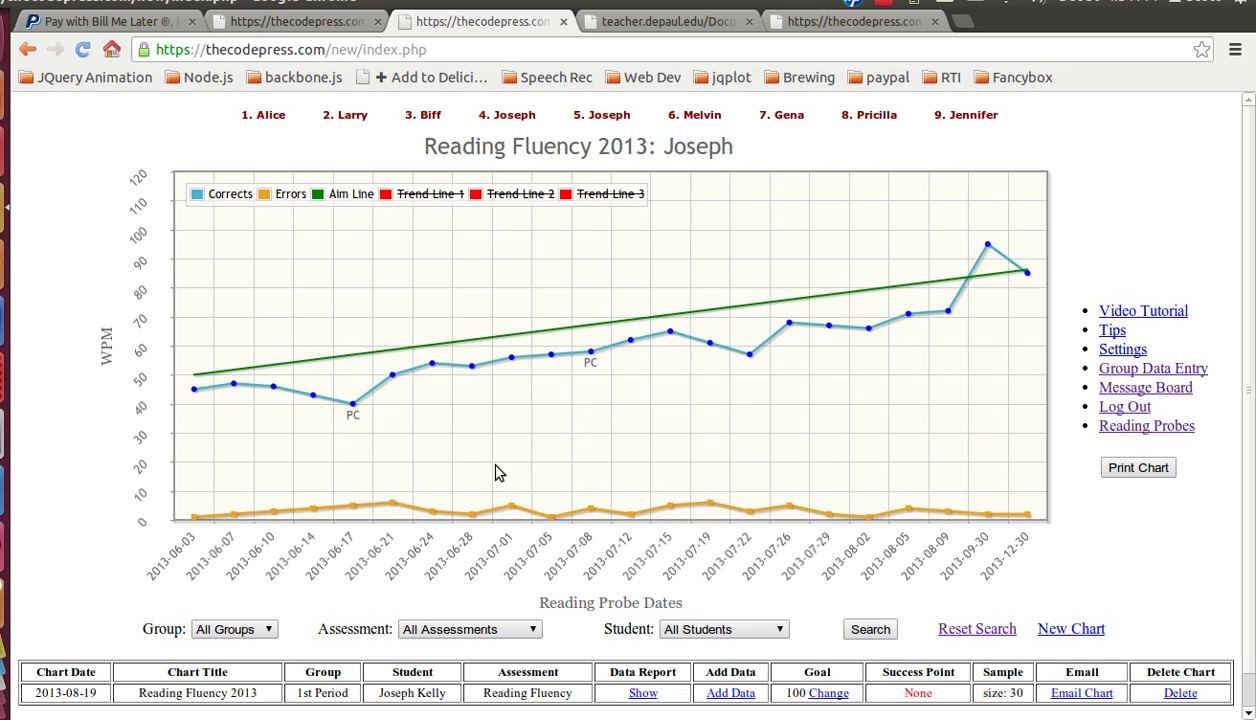
{"action": "left_click", "coordinate": [560, 193]}
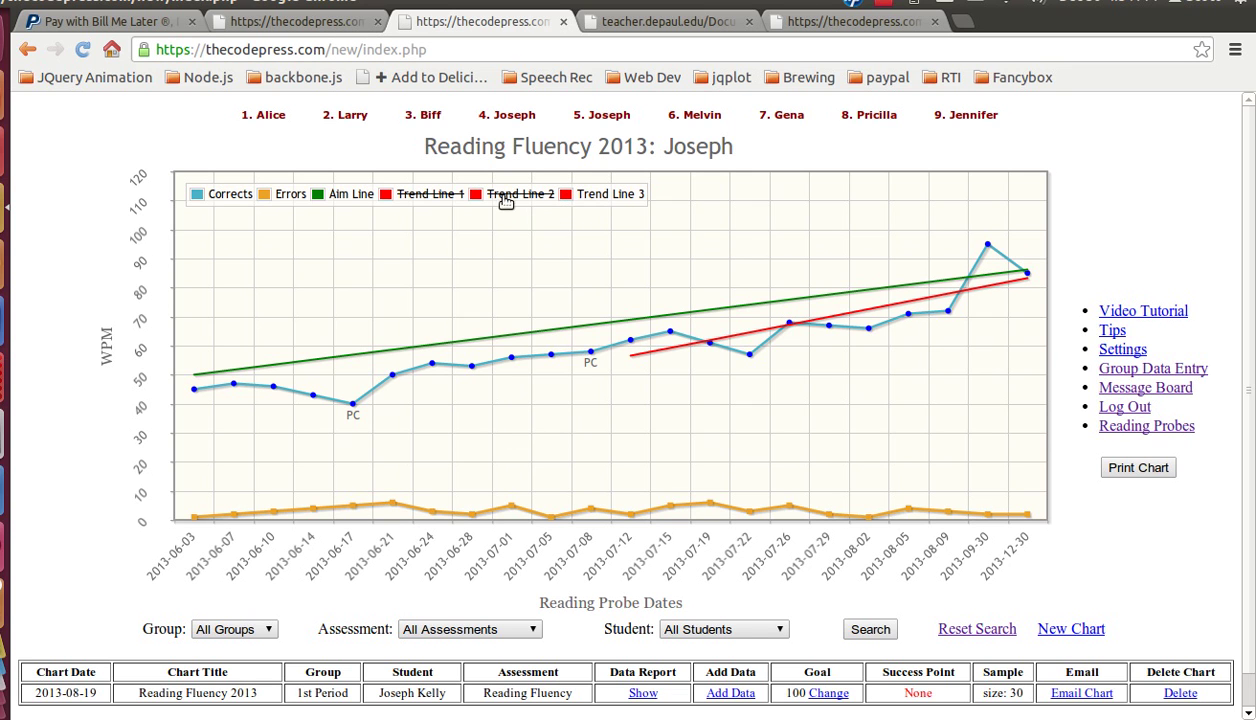
{"action": "left_click", "coordinate": [500, 201]}
{"action": "left_click", "coordinate": [432, 197]}
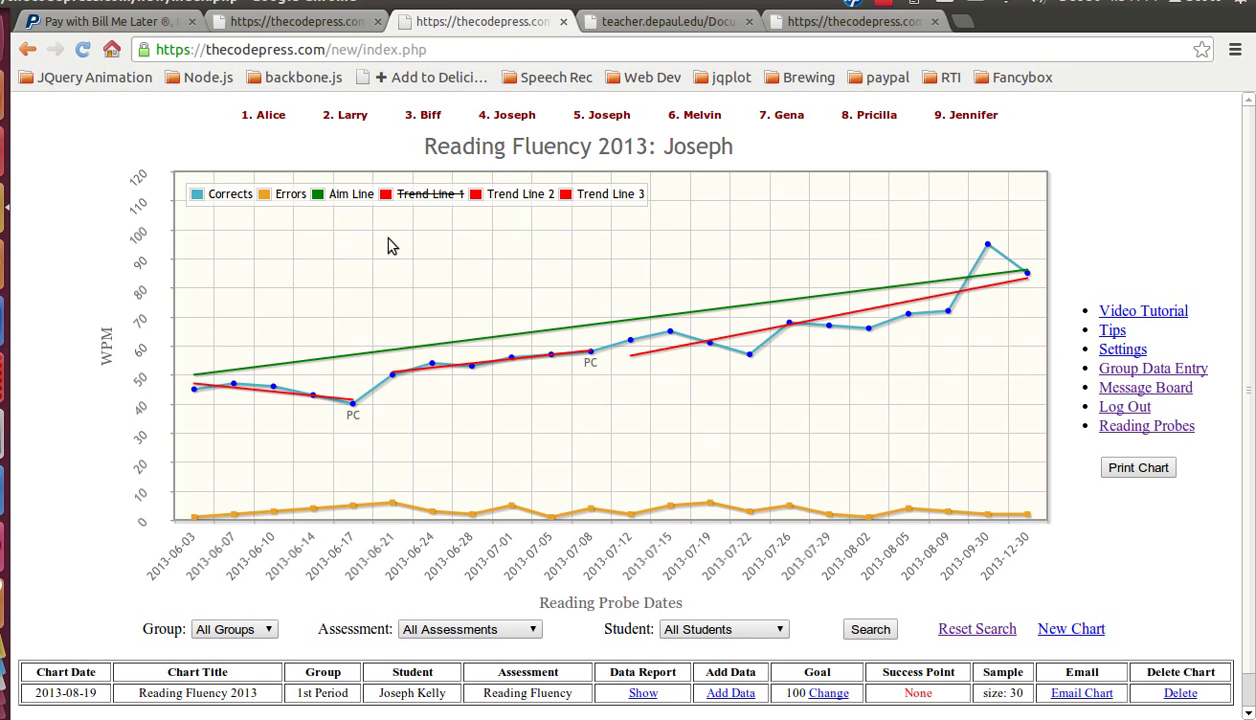
{"action": "left_click", "coordinate": [270, 201]}
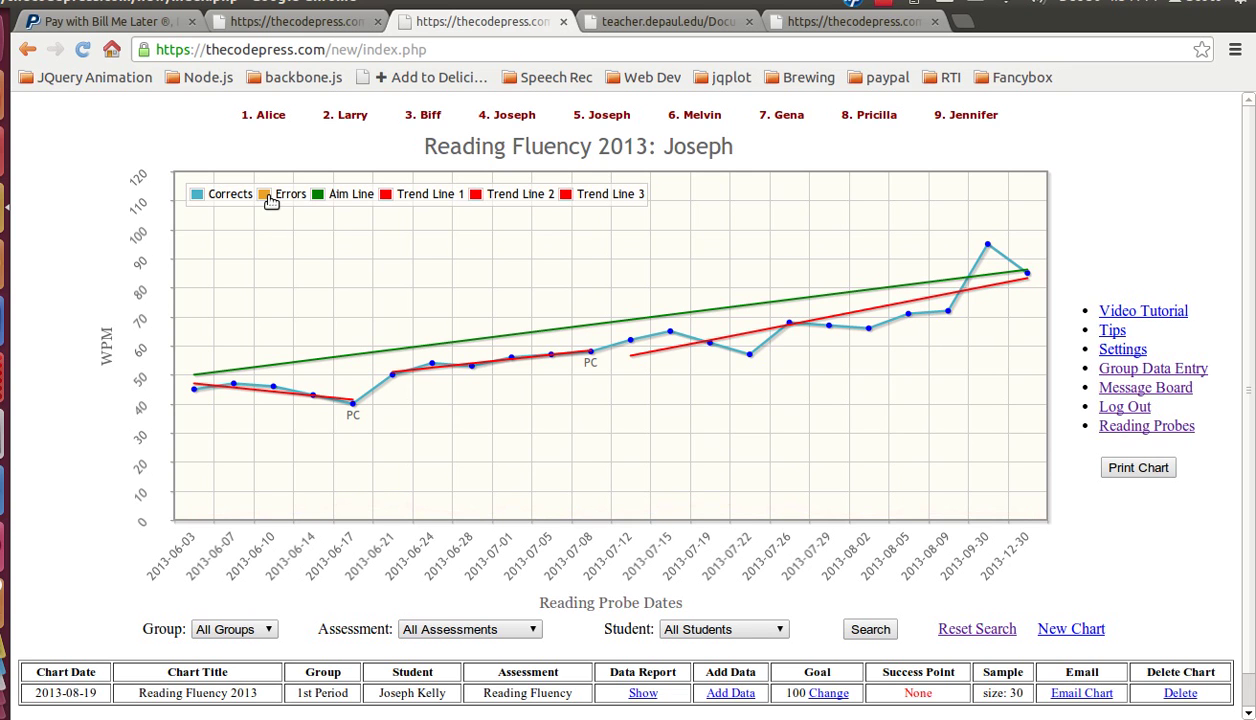
{"action": "left_click", "coordinate": [265, 201]}
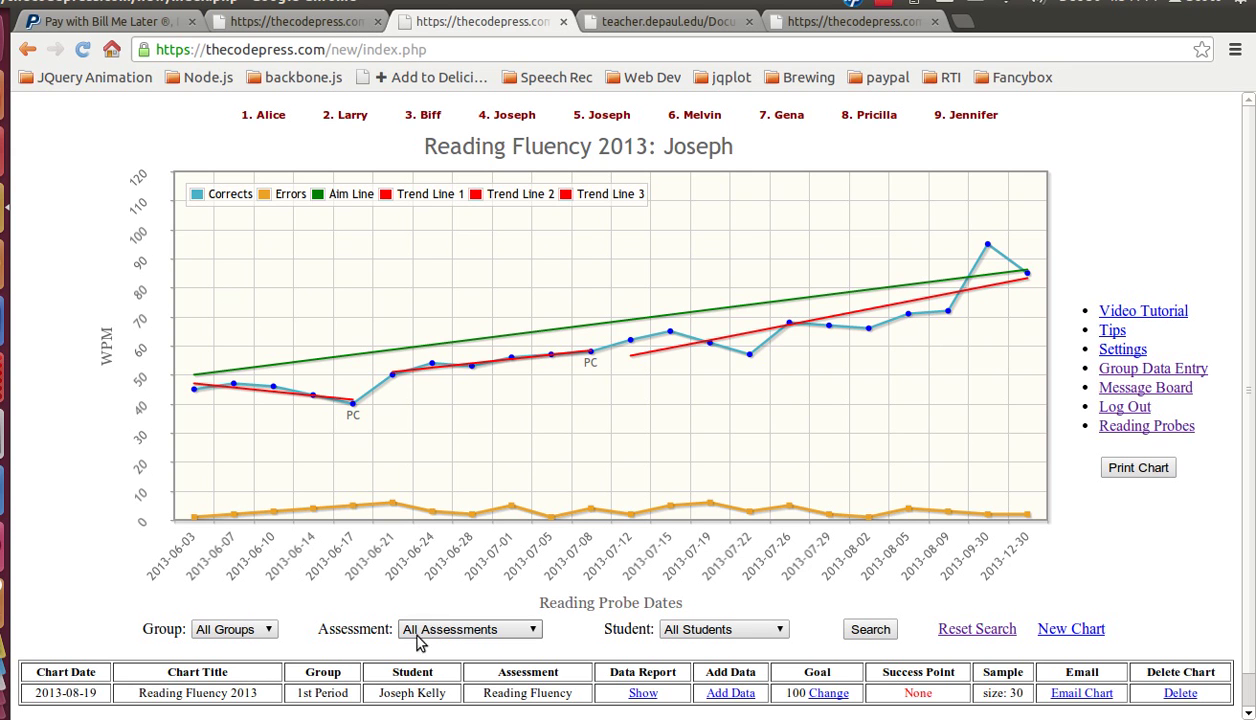
{"action": "scroll", "coordinate": [720, 615], "scroll_direction": "down", "scroll_amount": 1}
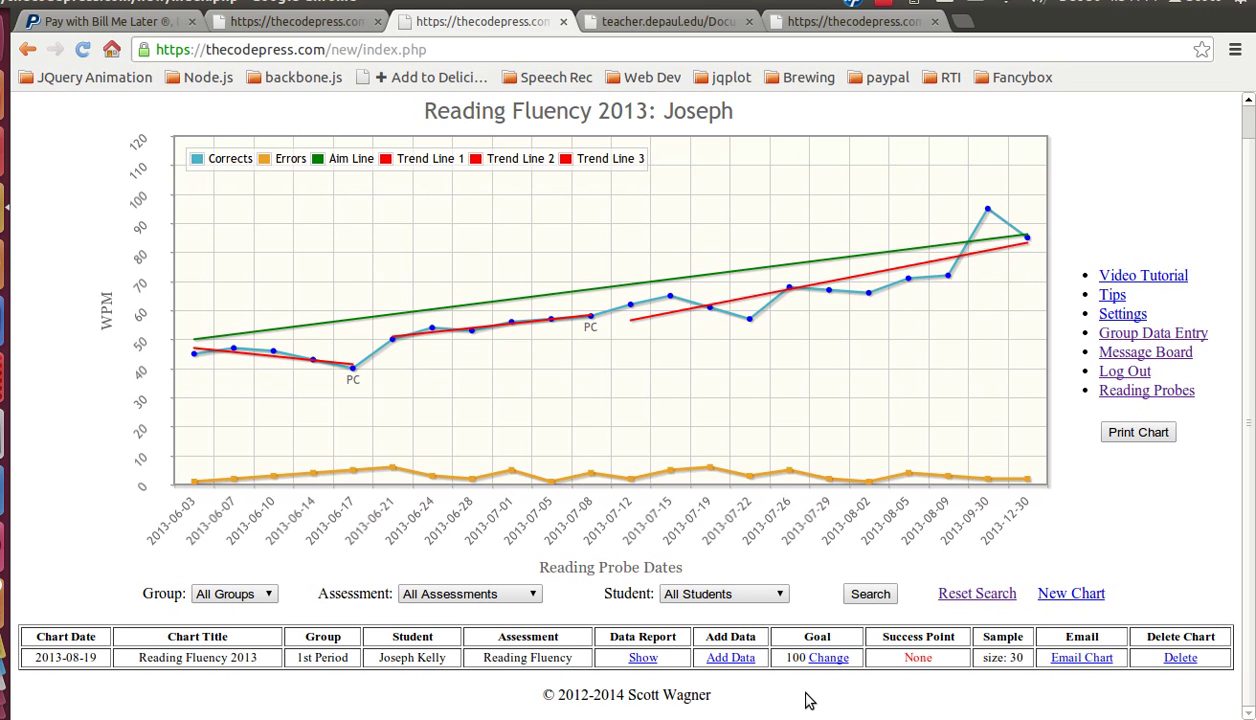
{"action": "scroll", "coordinate": [1027, 706], "scroll_direction": "up", "scroll_amount": 1}
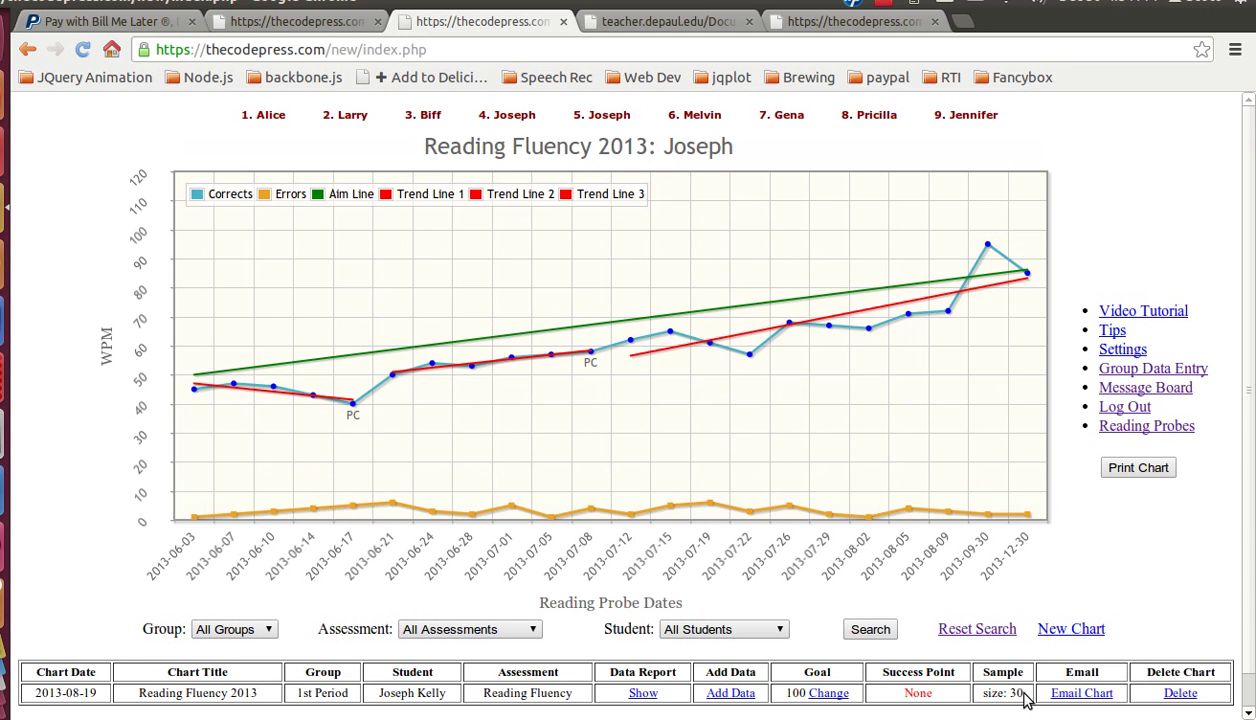
{"action": "scroll", "coordinate": [1020, 700], "scroll_direction": "down", "scroll_amount": 1}
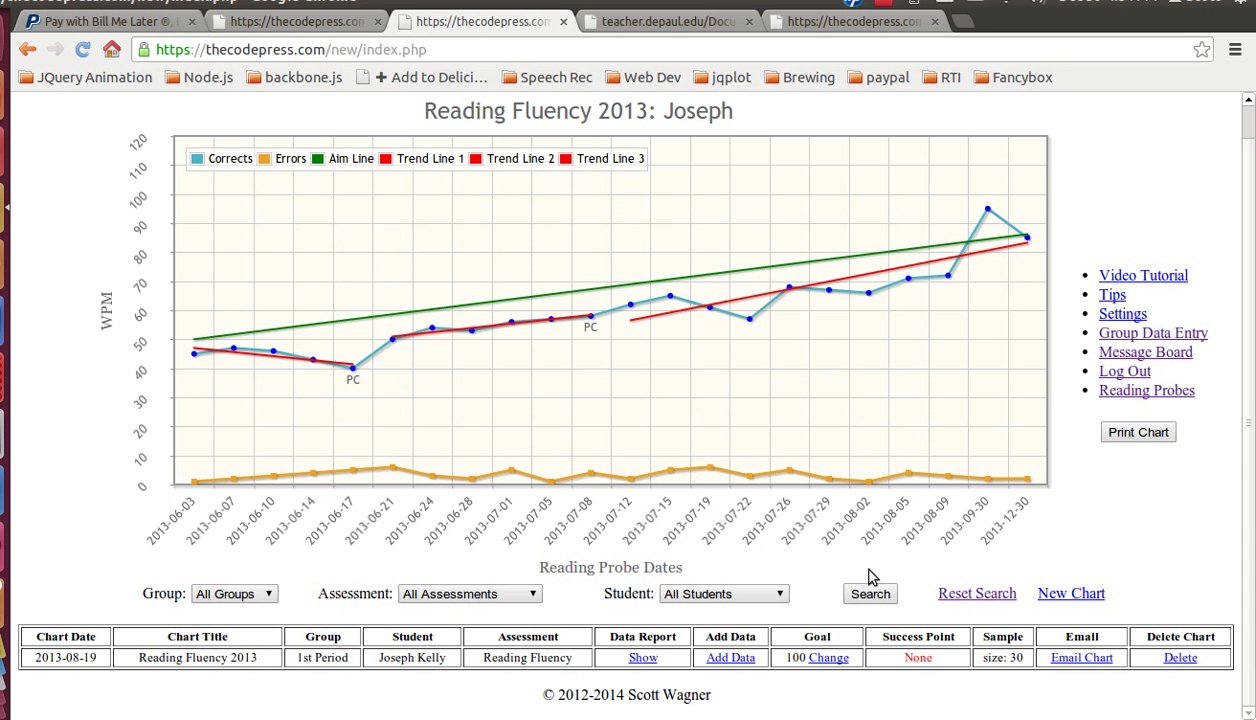
Step: Show the chart's data report and read through its per-phase mean and trendline analysis
{"action": "left_click", "coordinate": [643, 658]}
{"action": "scroll", "coordinate": [643, 478], "scroll_direction": "down", "scroll_amount": 5}
{"action": "scroll", "coordinate": [643, 478], "scroll_direction": "down", "scroll_amount": 1}
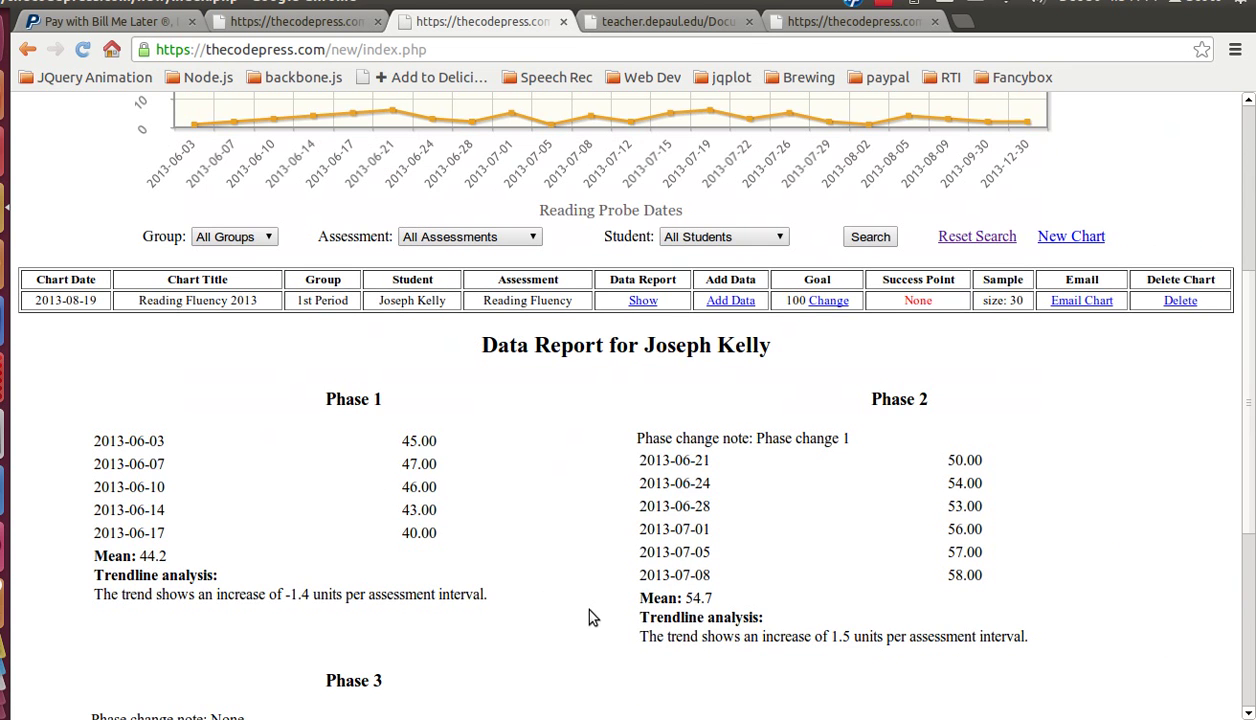
{"action": "scroll", "coordinate": [587, 617], "scroll_direction": "up", "scroll_amount": 3}
{"action": "scroll", "coordinate": [587, 609], "scroll_direction": "down", "scroll_amount": 3}
{"action": "scroll", "coordinate": [597, 609], "scroll_direction": "up", "scroll_amount": 6}
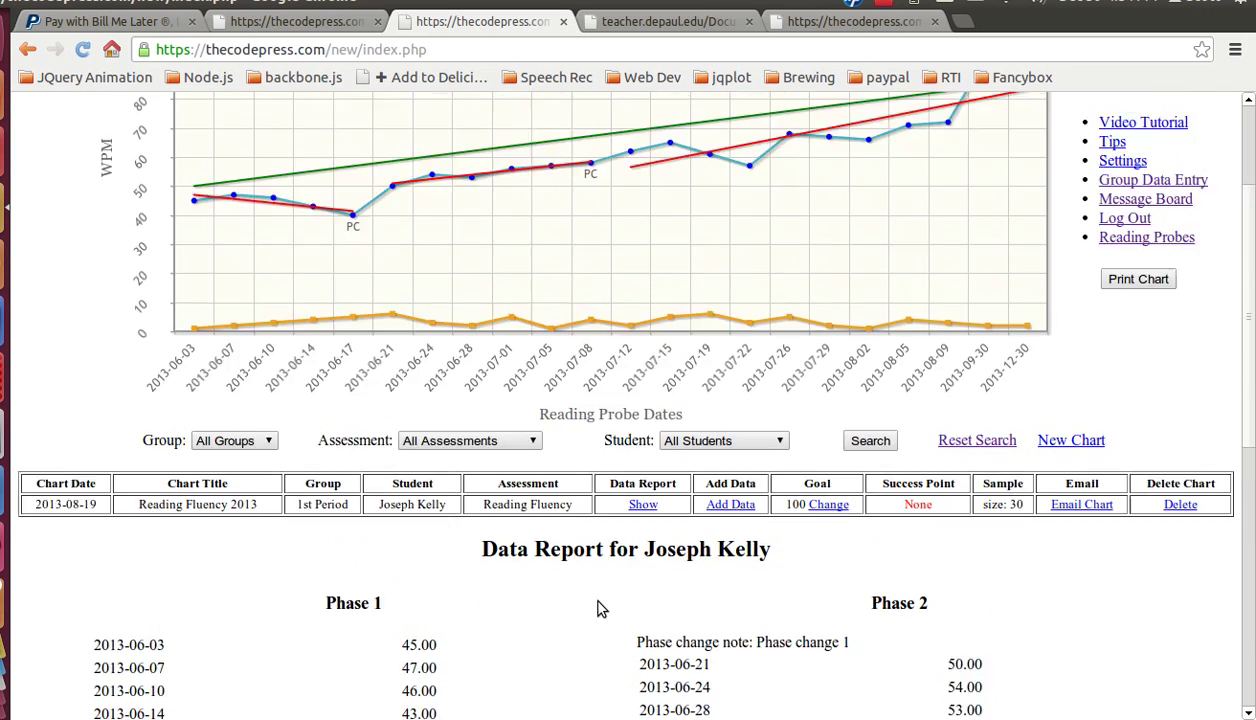
{"action": "scroll", "coordinate": [598, 610], "scroll_direction": "down", "scroll_amount": 14}
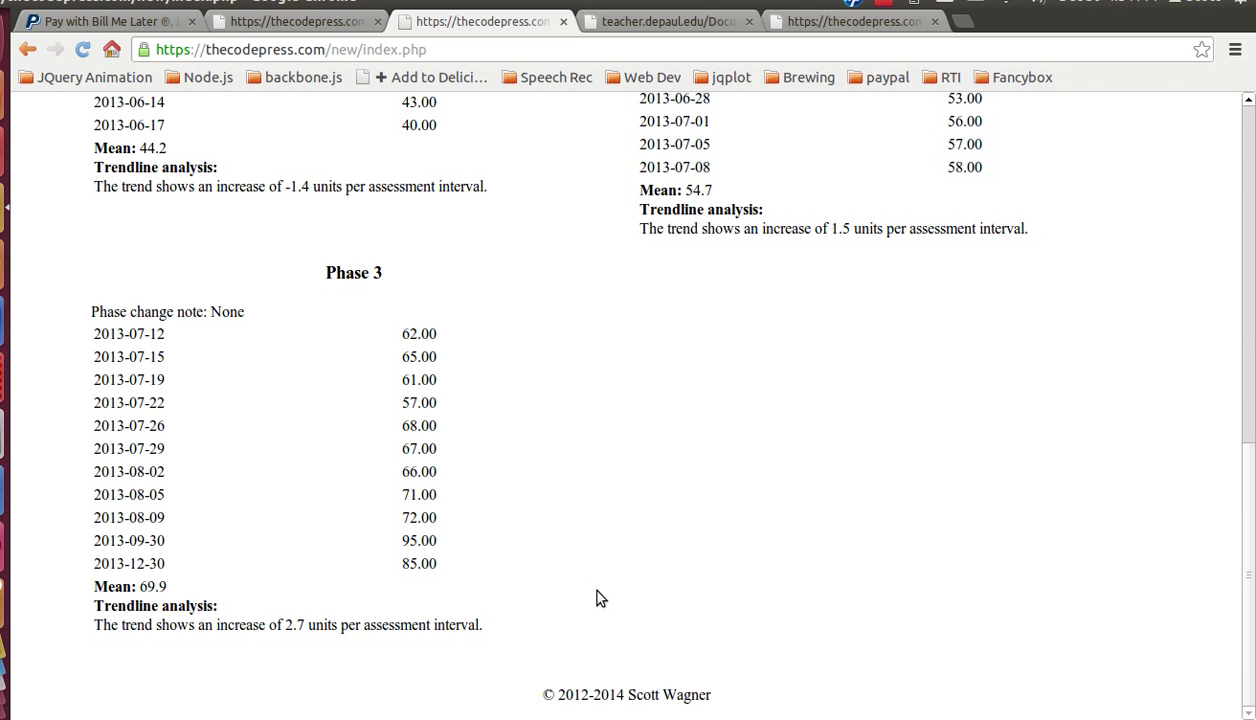
{"action": "scroll", "coordinate": [597, 595], "scroll_direction": "up", "scroll_amount": 5}
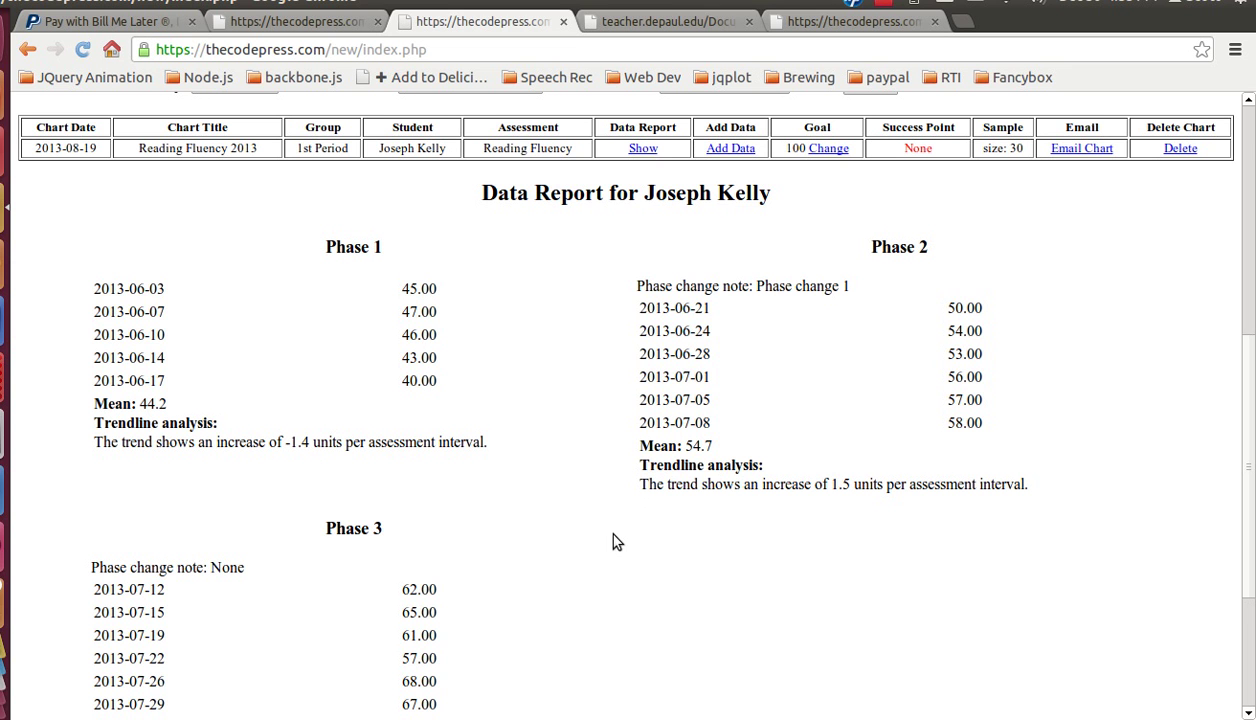
{"action": "scroll", "coordinate": [566, 540], "scroll_direction": "up", "scroll_amount": 3}
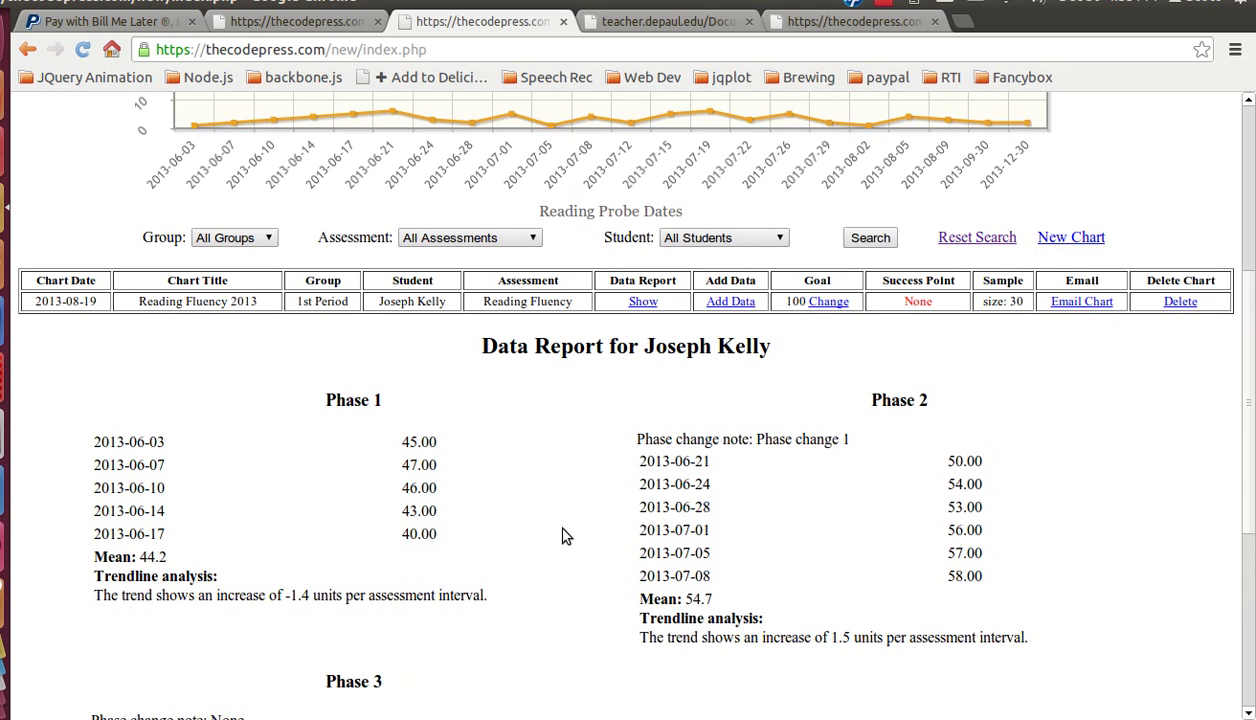
{"action": "scroll", "coordinate": [556, 530], "scroll_direction": "up", "scroll_amount": 1}
{"action": "scroll", "coordinate": [556, 530], "scroll_direction": "down", "scroll_amount": 3}
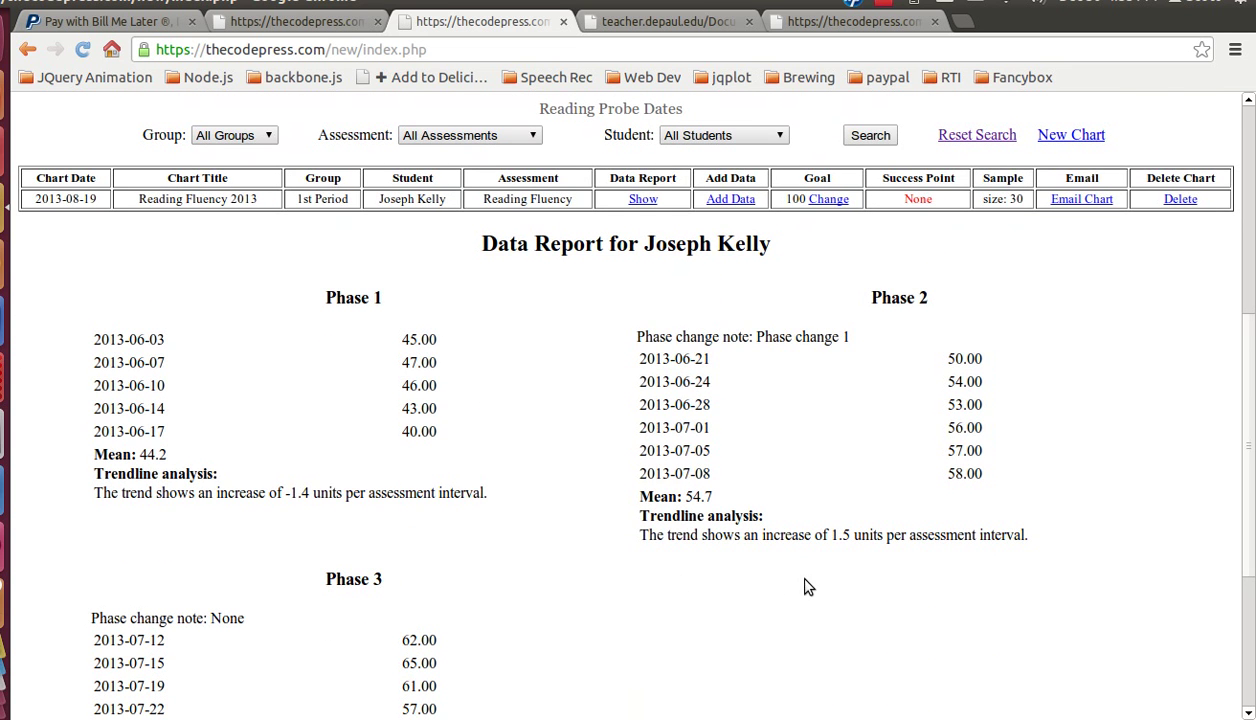
{"action": "scroll", "coordinate": [804, 580], "scroll_direction": "down", "scroll_amount": 2}
{"action": "scroll", "coordinate": [815, 500], "scroll_direction": "down", "scroll_amount": 4}
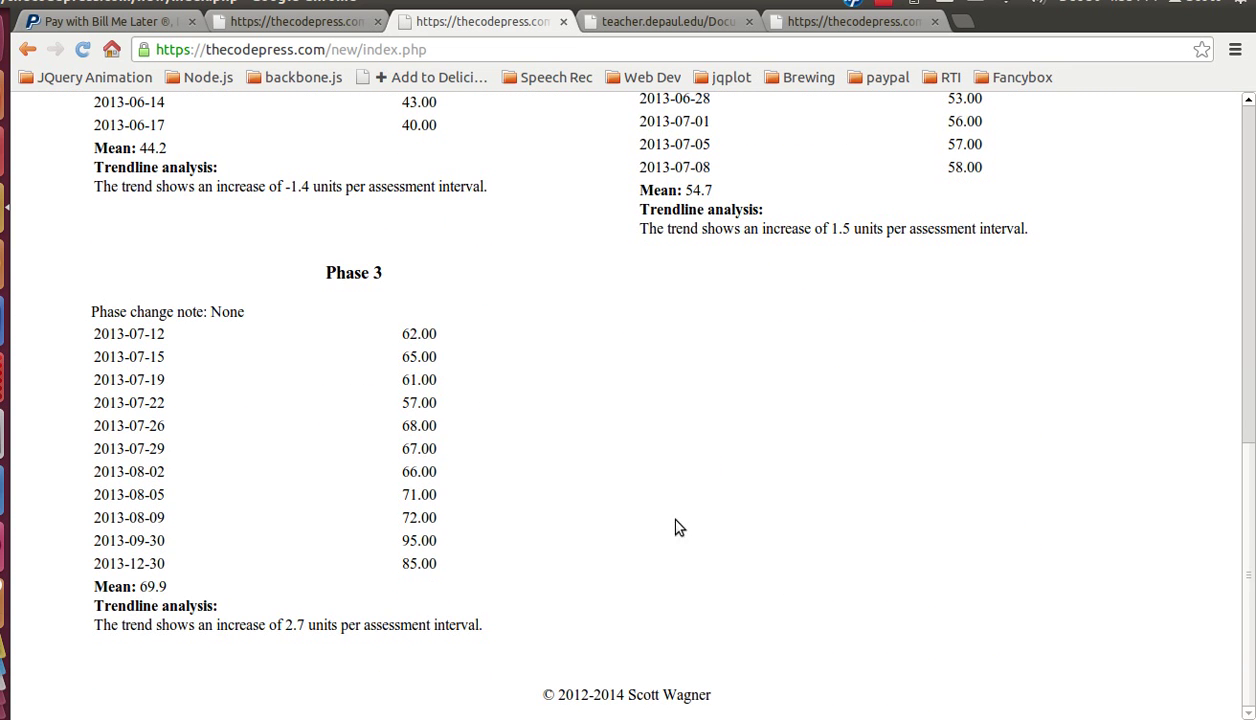
{"action": "scroll", "coordinate": [800, 512], "scroll_direction": "up", "scroll_amount": 12}
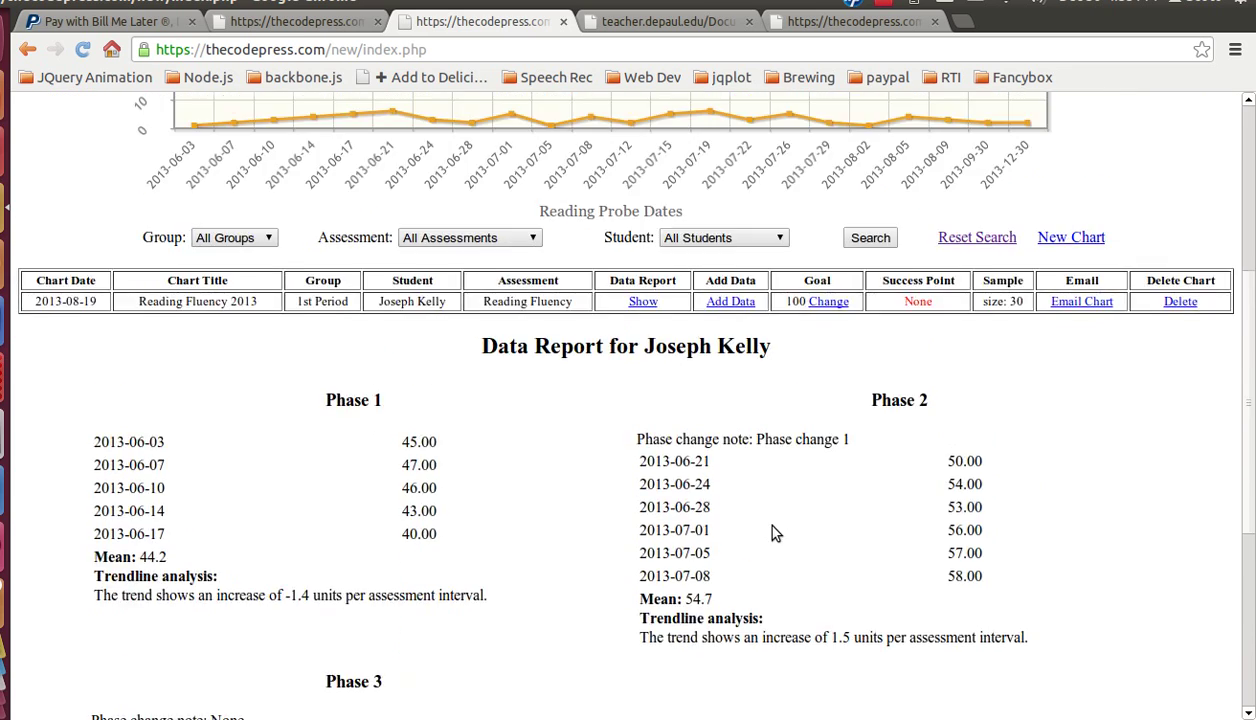
{"action": "scroll", "coordinate": [850, 538], "scroll_direction": "up", "scroll_amount": 2}
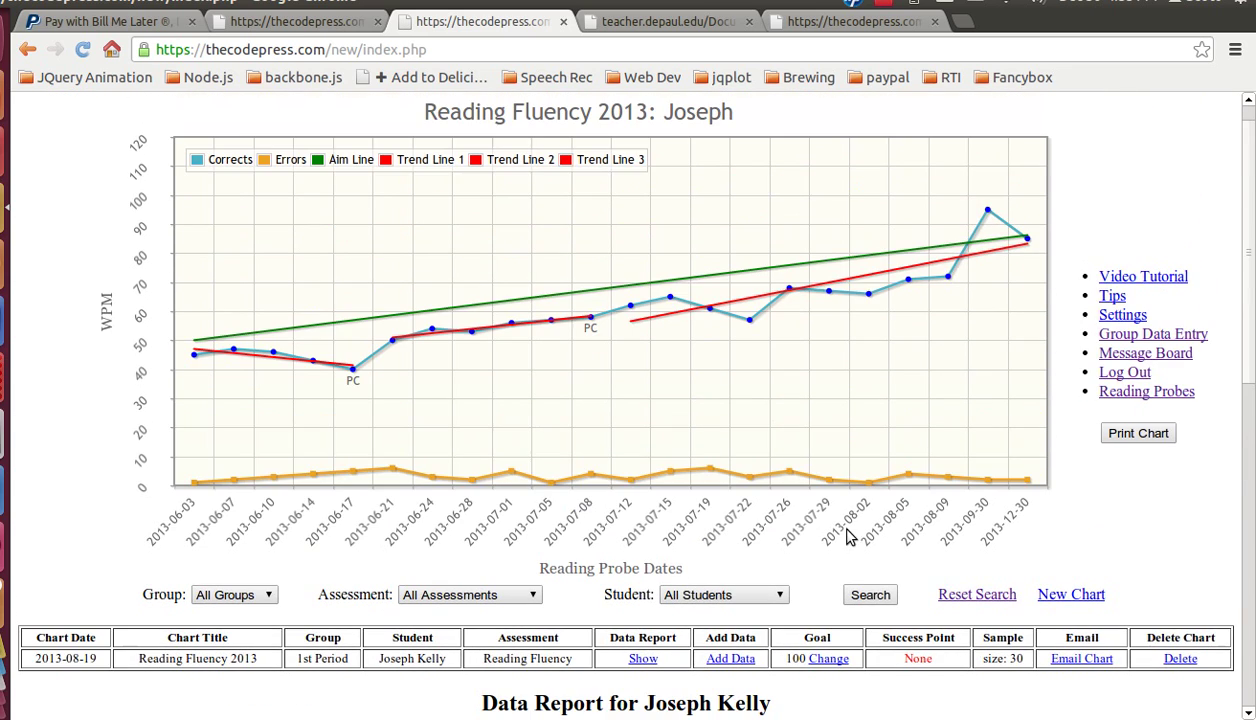
{"action": "scroll", "coordinate": [760, 600], "scroll_direction": "down", "scroll_amount": 7}
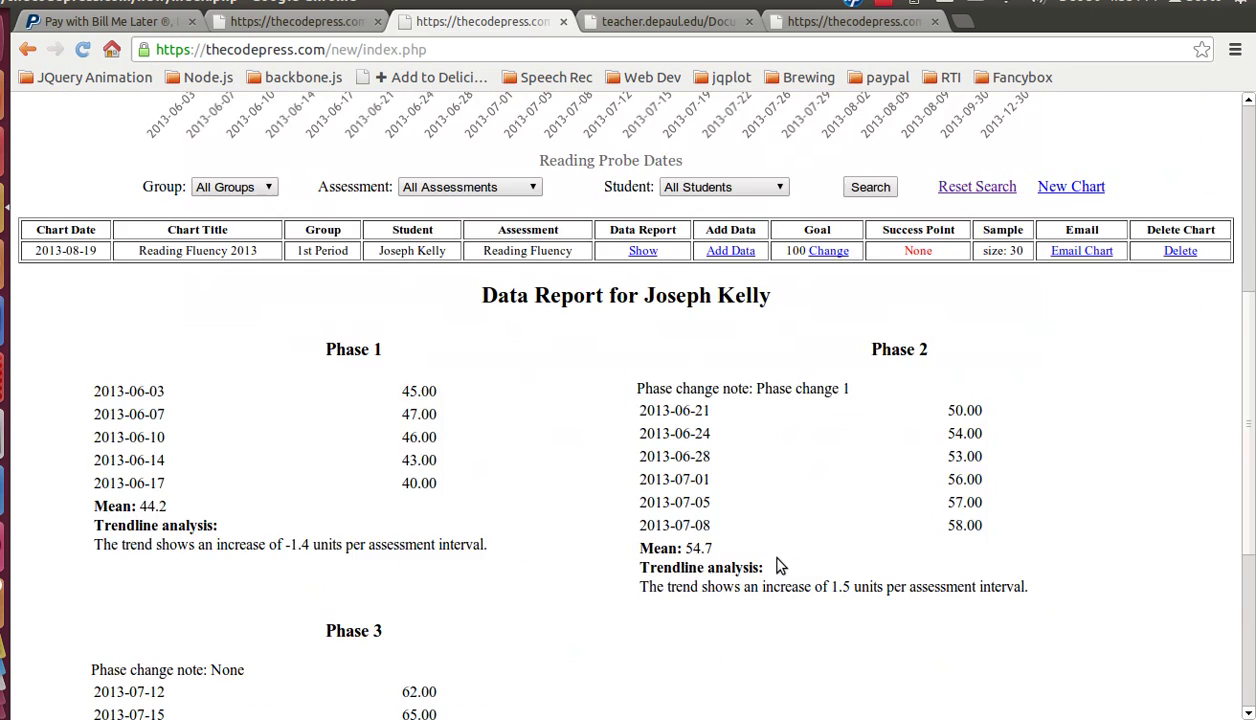
{"action": "scroll", "coordinate": [775, 540], "scroll_direction": "up", "scroll_amount": 4}
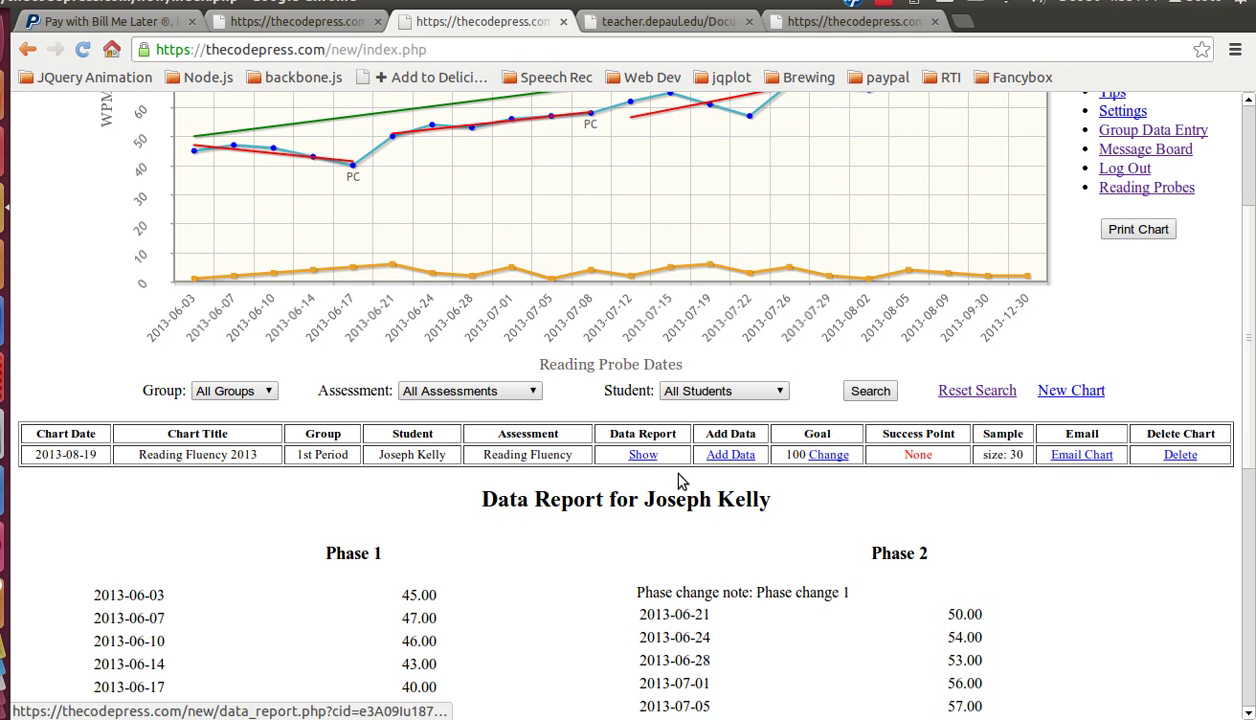
Step: Redisplay the Phase 1–3 data report and return to the chart
{"action": "left_click", "coordinate": [643, 457]}
{"action": "scroll", "coordinate": [700, 500], "scroll_direction": "down", "scroll_amount": 4}
{"action": "scroll", "coordinate": [705, 485], "scroll_direction": "up", "scroll_amount": 3}
{"action": "scroll", "coordinate": [702, 490], "scroll_direction": "up", "scroll_amount": 3}
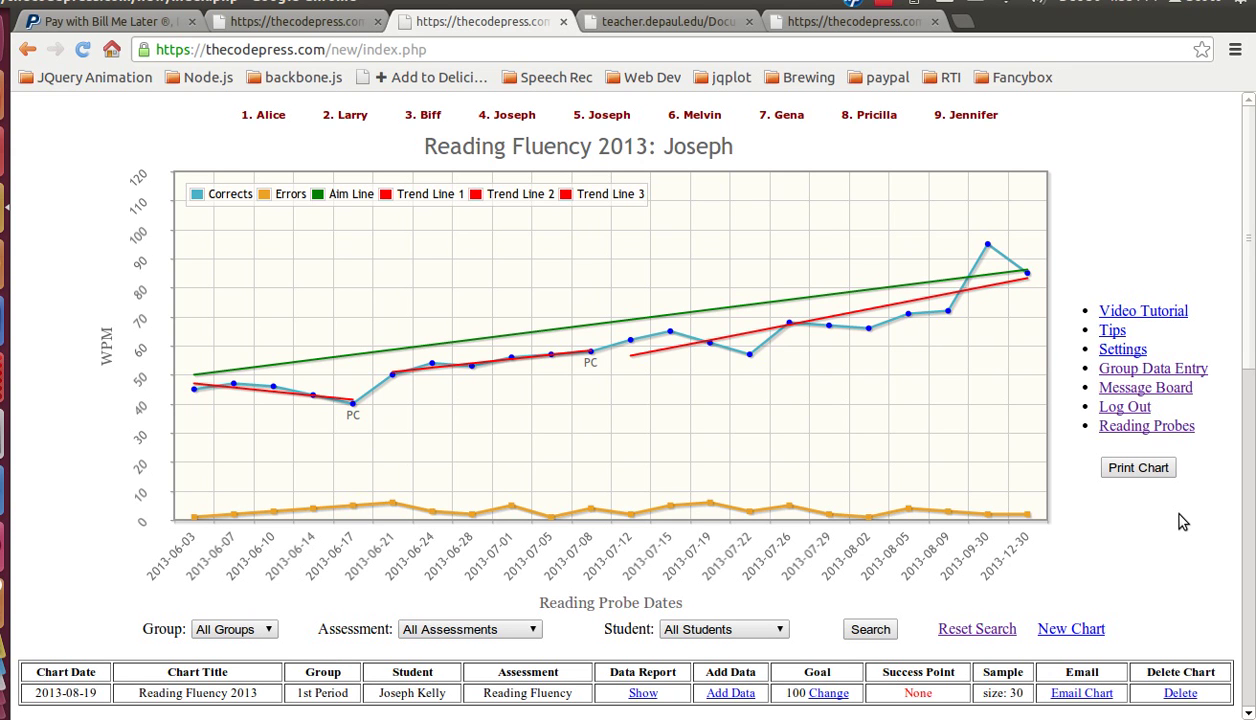
Step: Print the Reading Fluency 2013 chart with its data report on the HP Deskjet
{"action": "left_click", "coordinate": [1137, 470]}
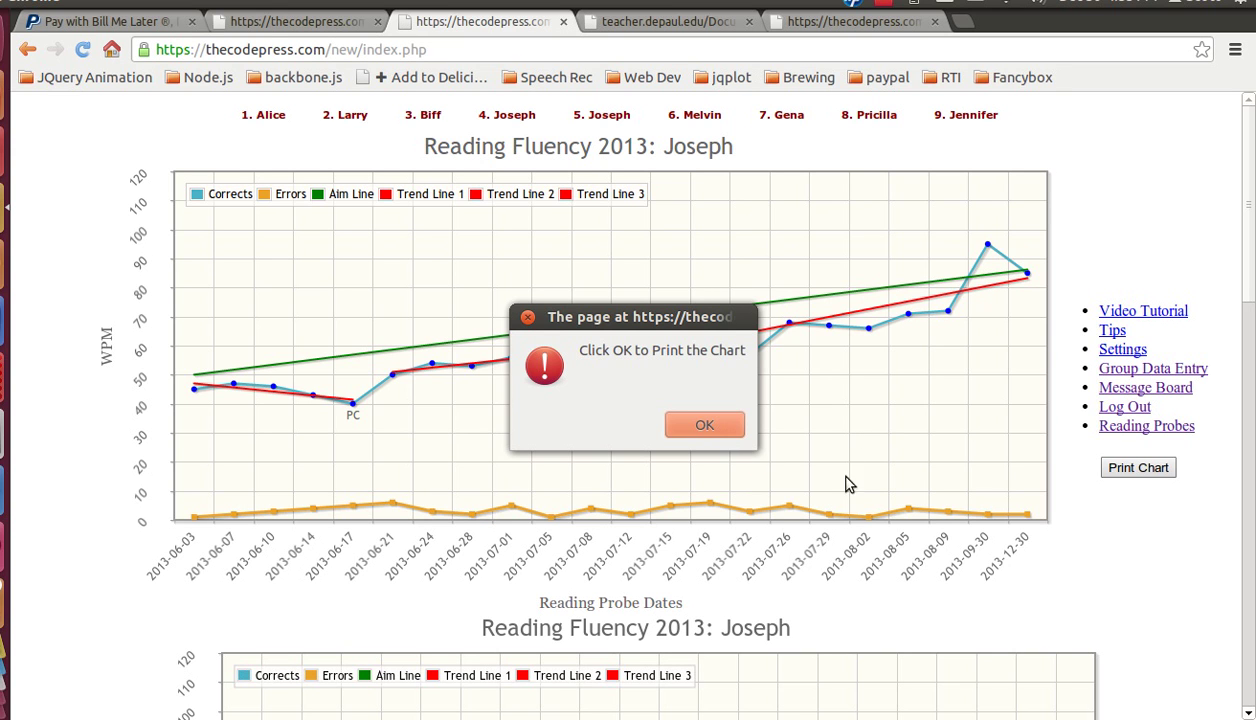
{"action": "left_click", "coordinate": [700, 425]}
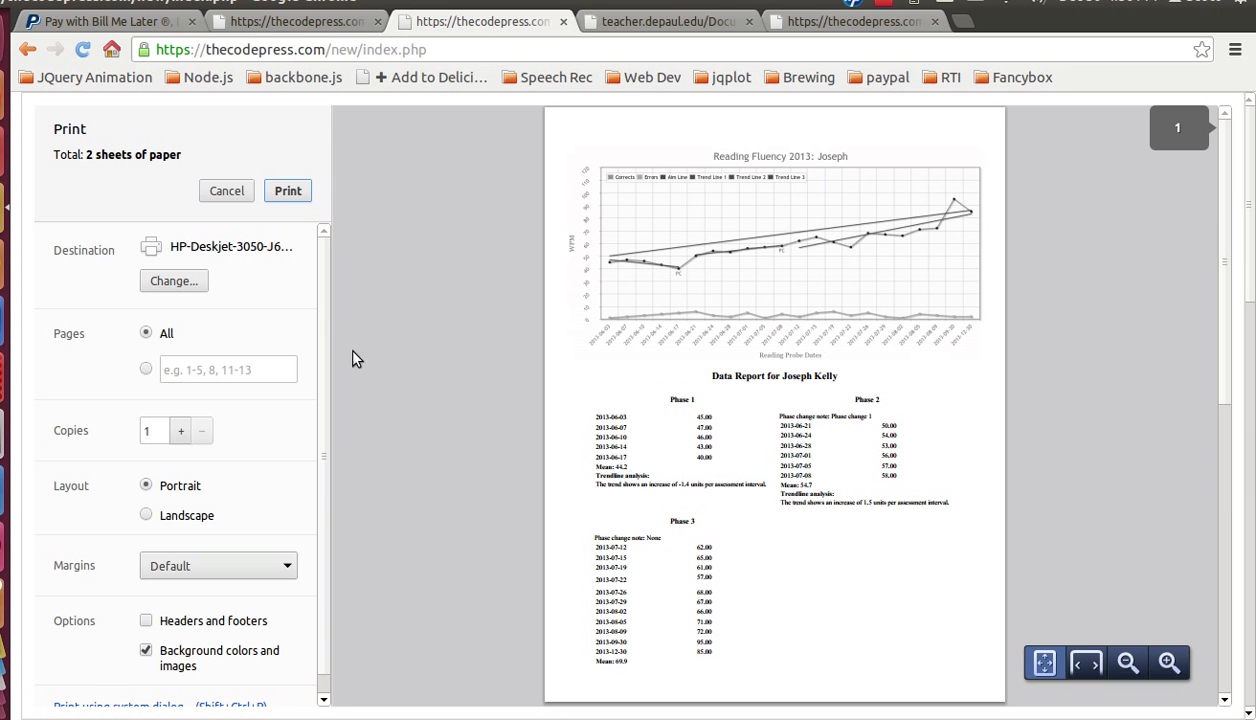
{"action": "left_click", "coordinate": [283, 194]}
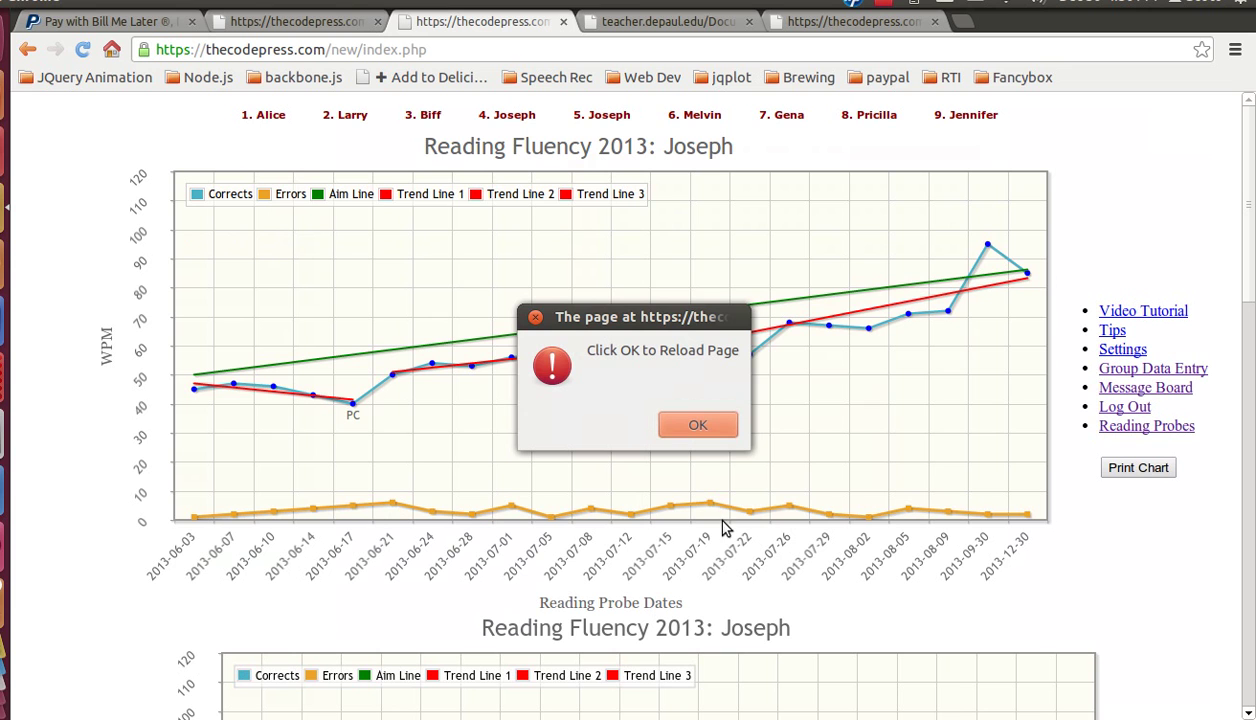
Step: Confirm the reload alert after printing, then view the Message Board's welcome message and its reply
{"action": "left_click", "coordinate": [697, 425]}
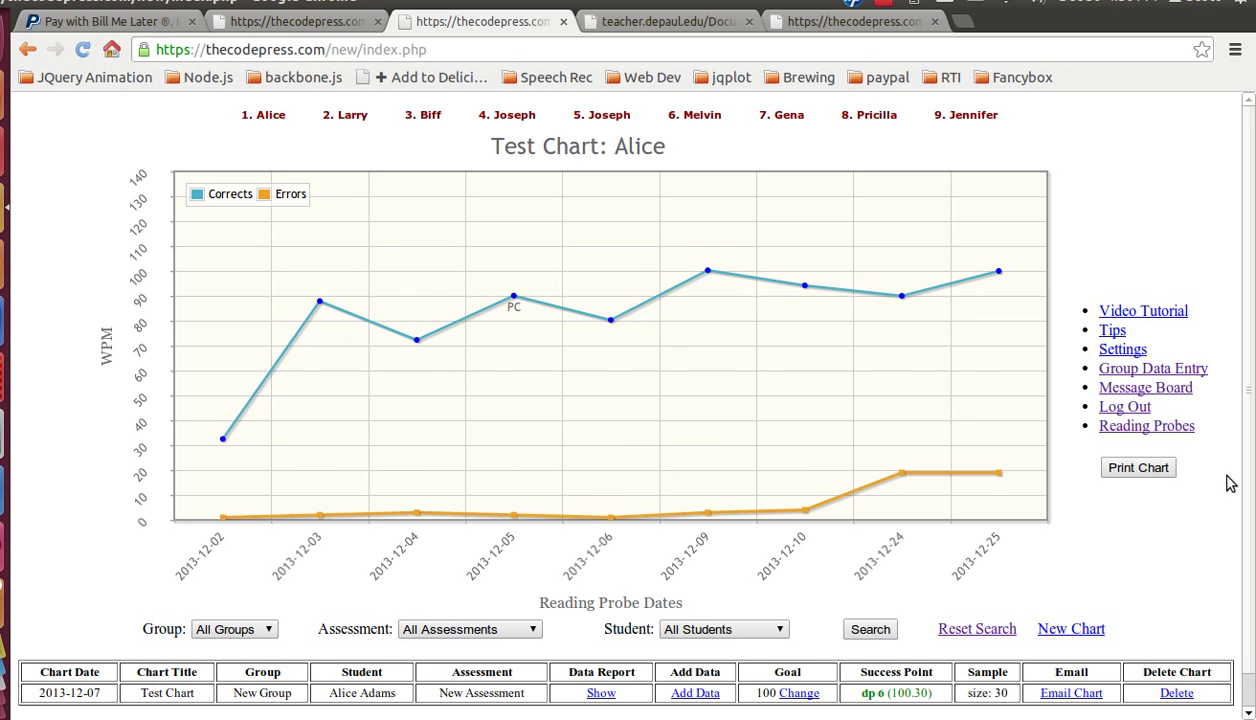
{"action": "left_click", "coordinate": [1118, 389]}
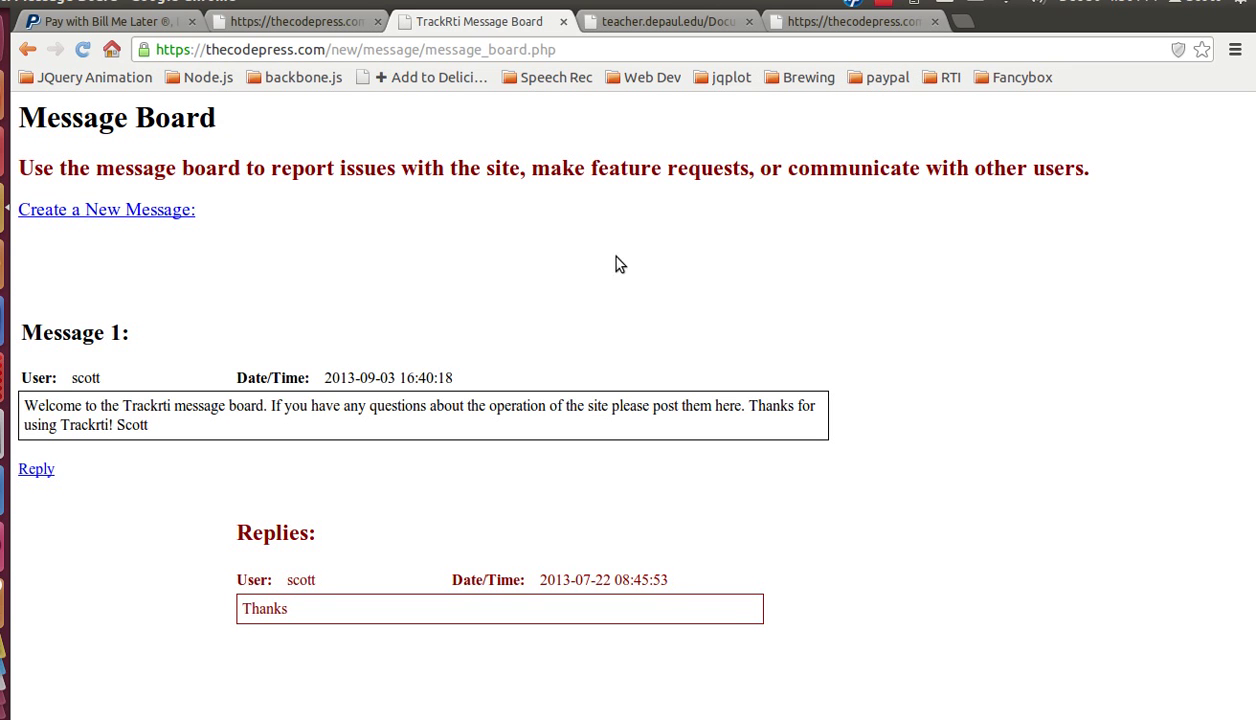
Step: Return to Joseph's Multiplication Accuracy chart and review corrects climbing to 41 WPM with the aim and trend lines
{"action": "left_click", "coordinate": [563, 21]}
{"action": "scroll", "coordinate": [1005, 525], "scroll_direction": "up", "scroll_amount": 1}
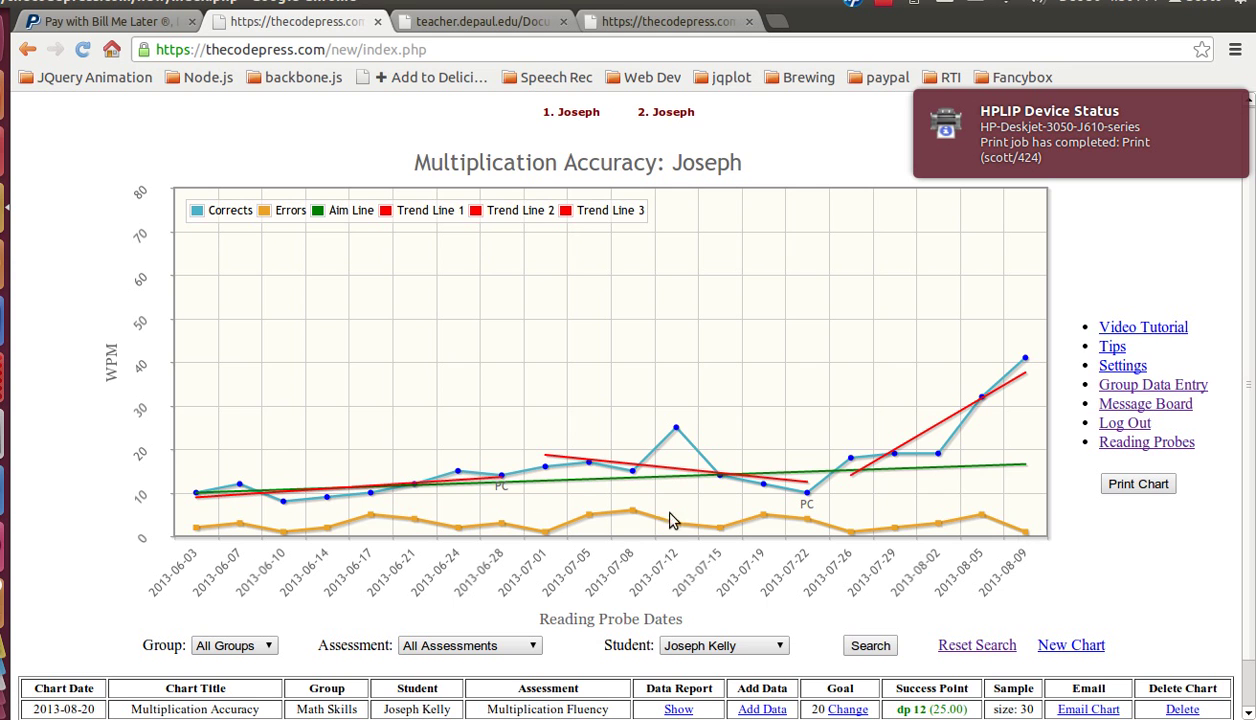
{"action": "scroll", "coordinate": [125, 250], "scroll_direction": "down", "scroll_amount": 1}
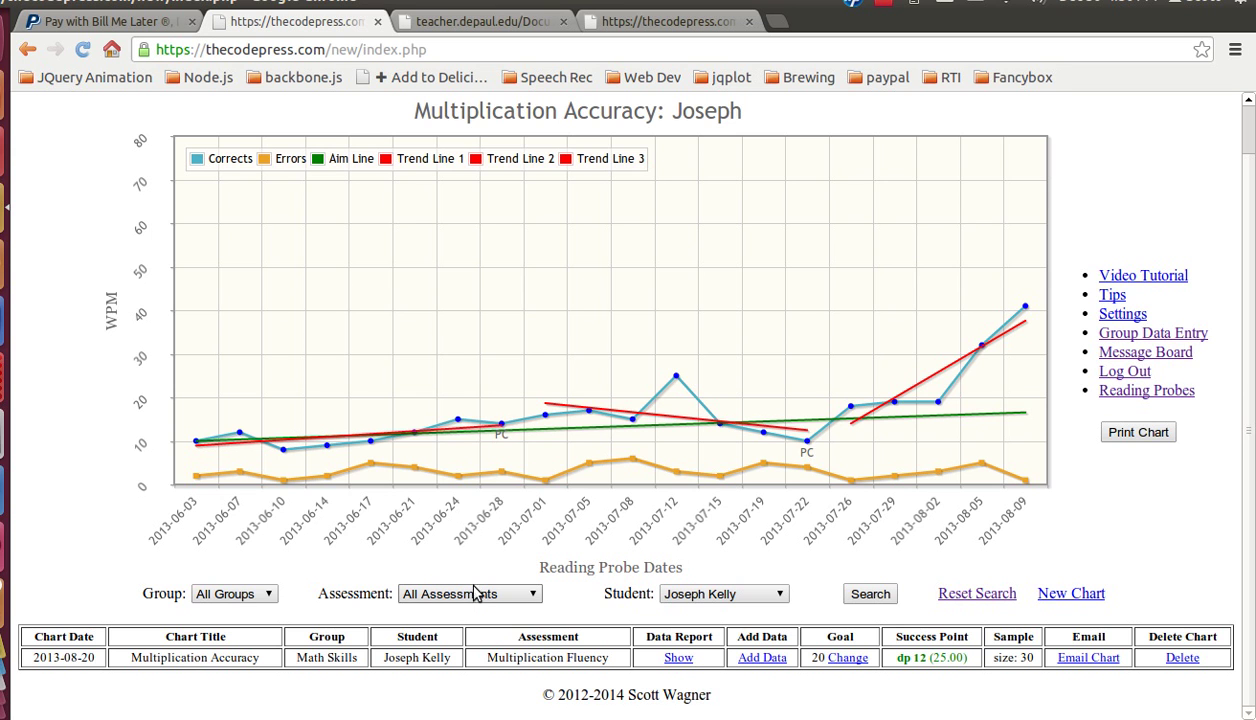
{"action": "scroll", "coordinate": [457, 597], "scroll_direction": "up", "scroll_amount": 1}
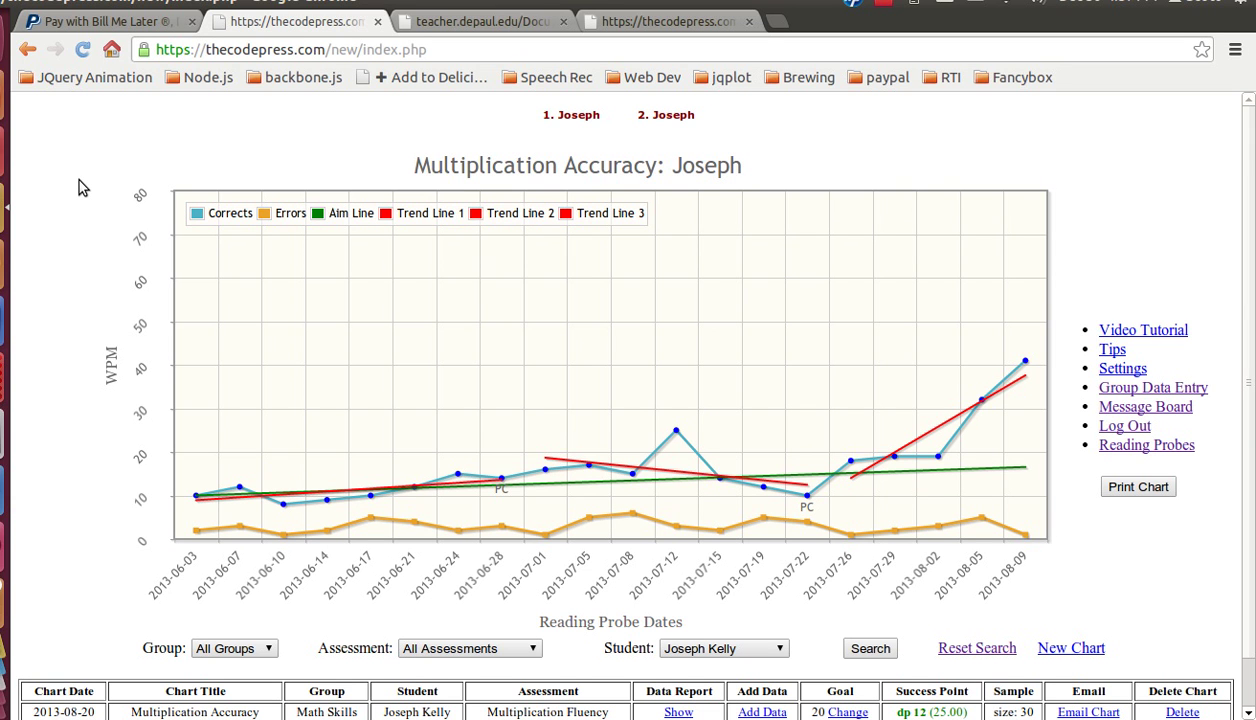
{"action": "scroll", "coordinate": [92, 300], "scroll_direction": "down", "scroll_amount": 1}
{"action": "scroll", "coordinate": [91, 350], "scroll_direction": "up", "scroll_amount": 1}
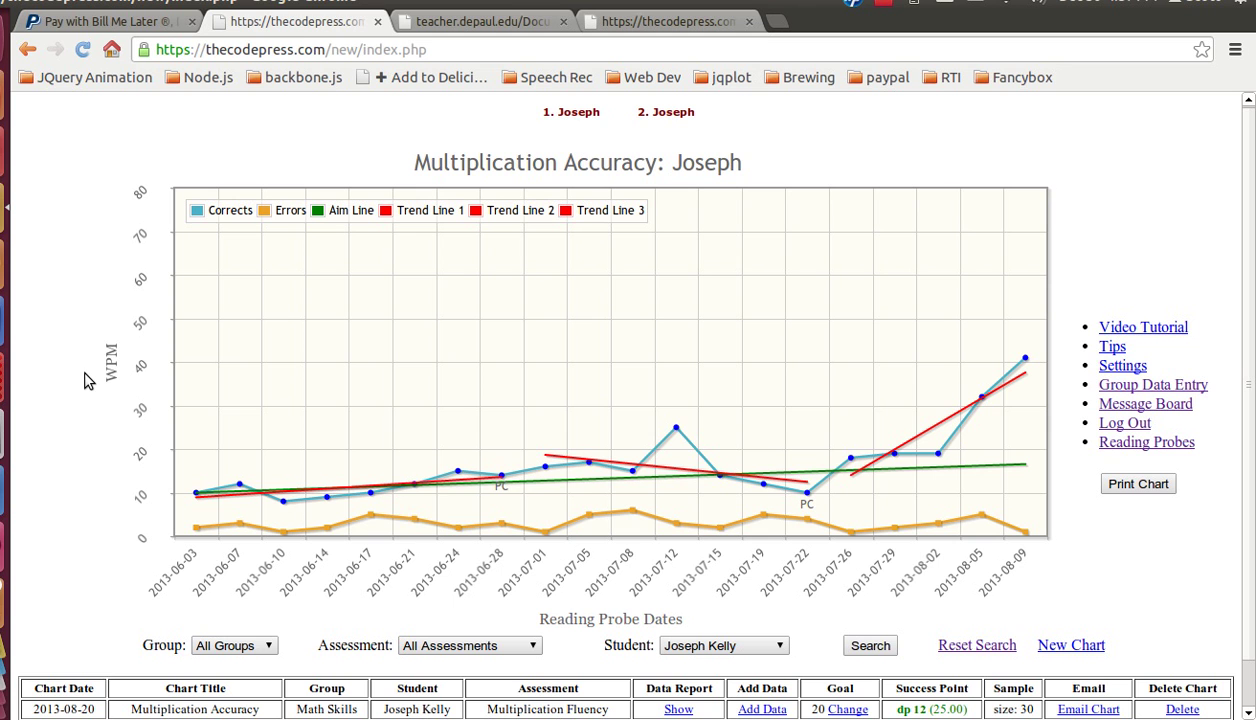
{"action": "scroll", "coordinate": [184, 380], "scroll_direction": "down", "scroll_amount": 2}
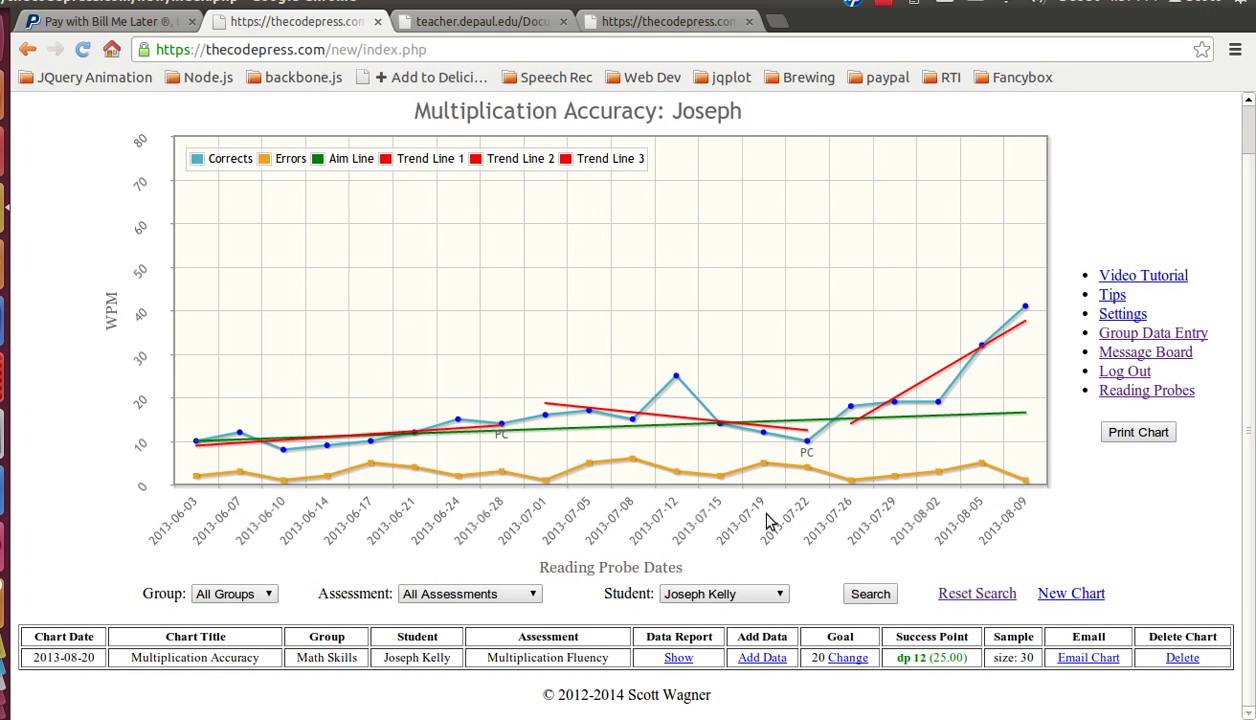
{"action": "scroll", "coordinate": [1100, 620], "scroll_direction": "up", "scroll_amount": 2}
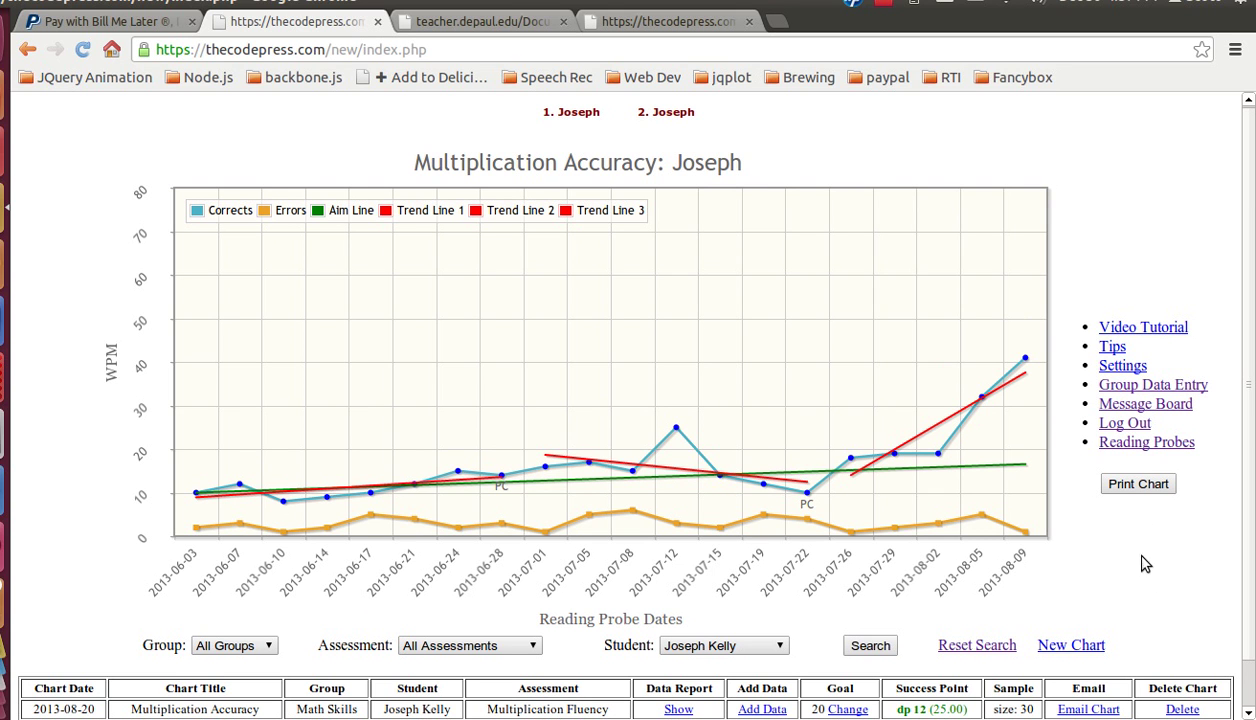
{"action": "left_click", "coordinate": [882, 4]}
{"action": "left_click", "coordinate": [895, 10]}
{"action": "left_click", "coordinate": [890, 10]}
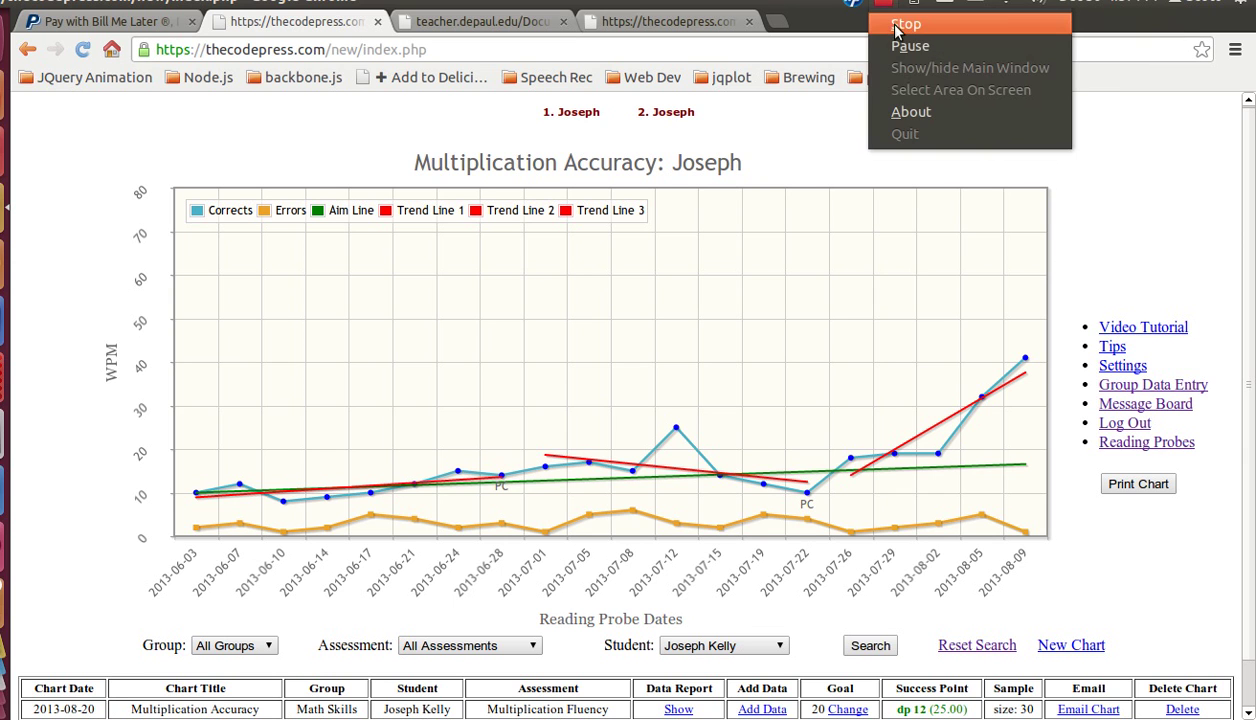